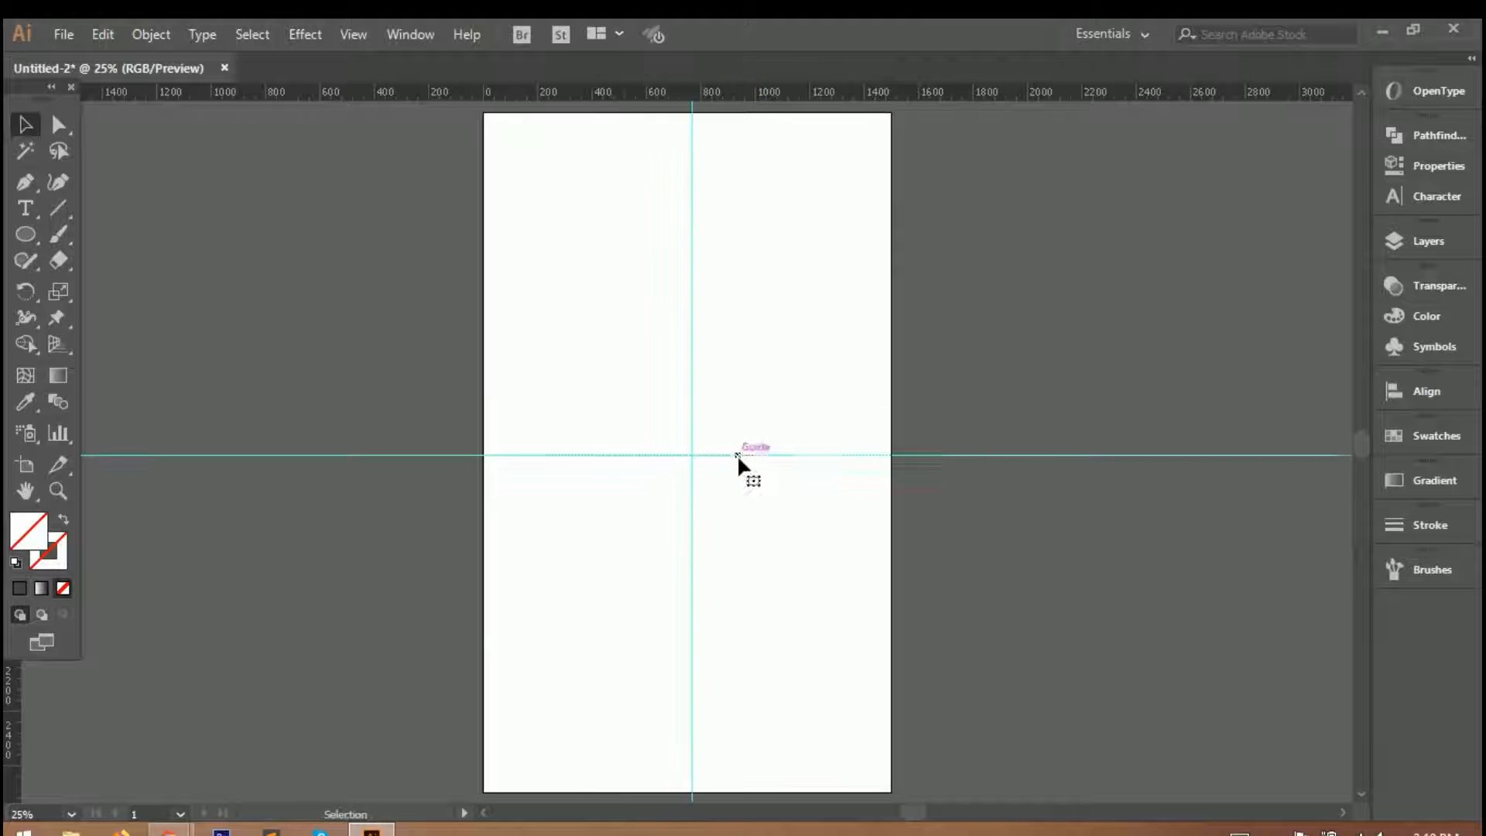
Draw a dark grey circle about 340 px in diameter, centred on the intersection of the two guides.
left_click(26, 233)
left_click(124, 286)
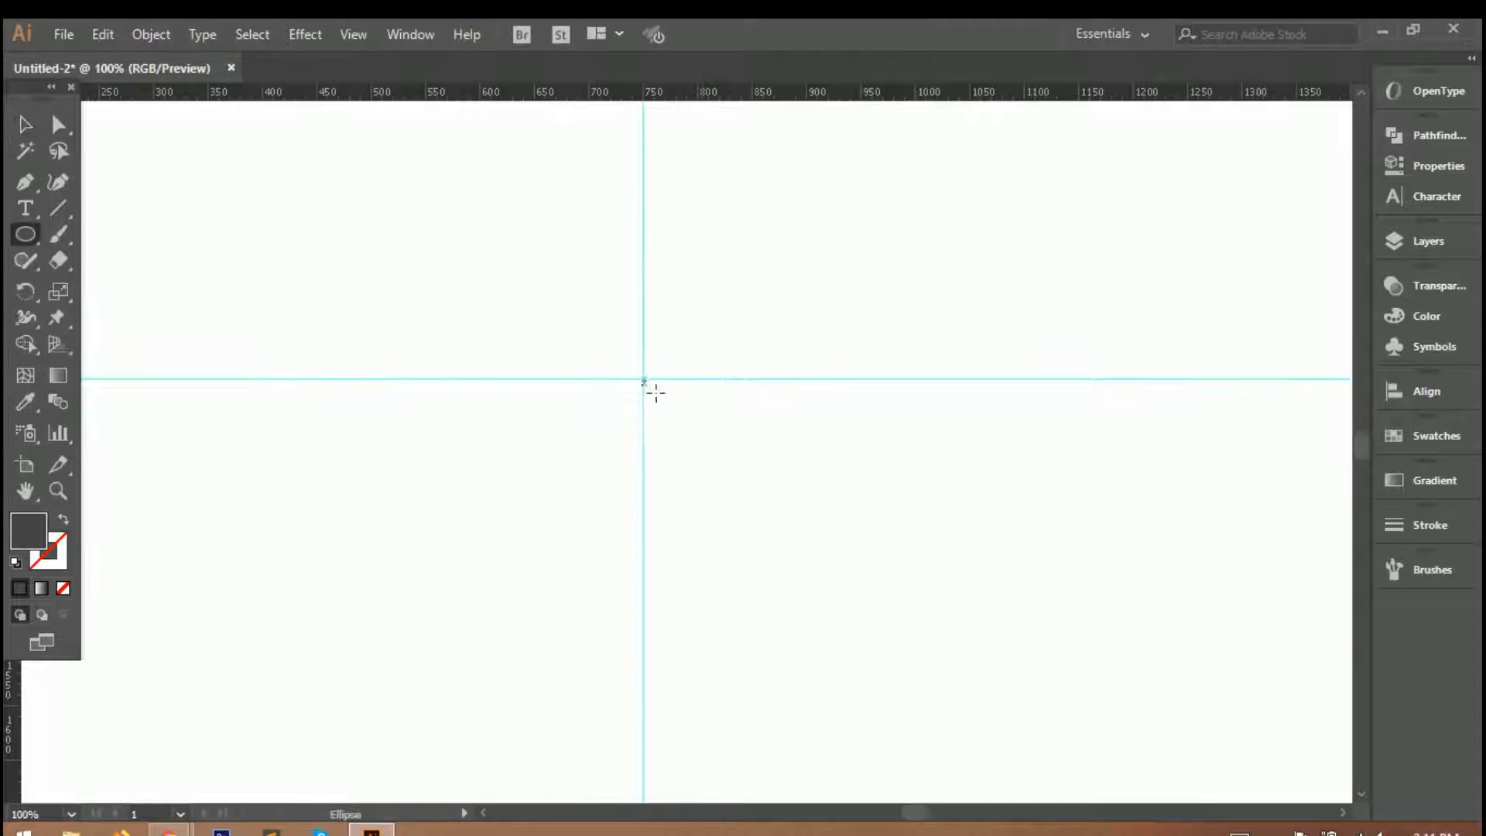
left_click_drag(654, 389, 802, 540)
key("ctrl+0")
key("ctrl+plus")
key("ctrl+plus")
key("ctrl+plus")
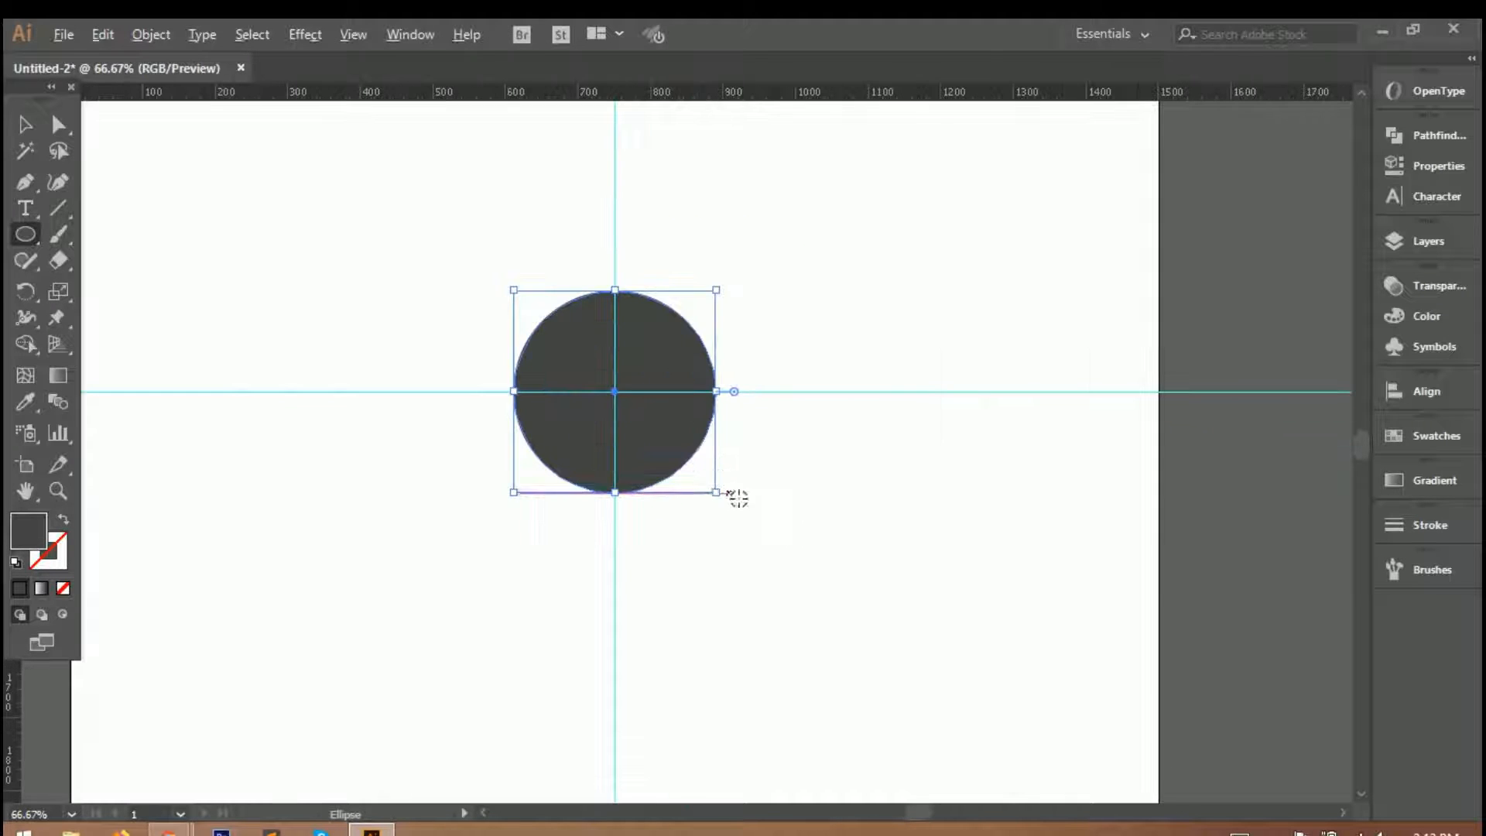
left_click_drag(725, 502, 746, 518)
key("ctrl+0")
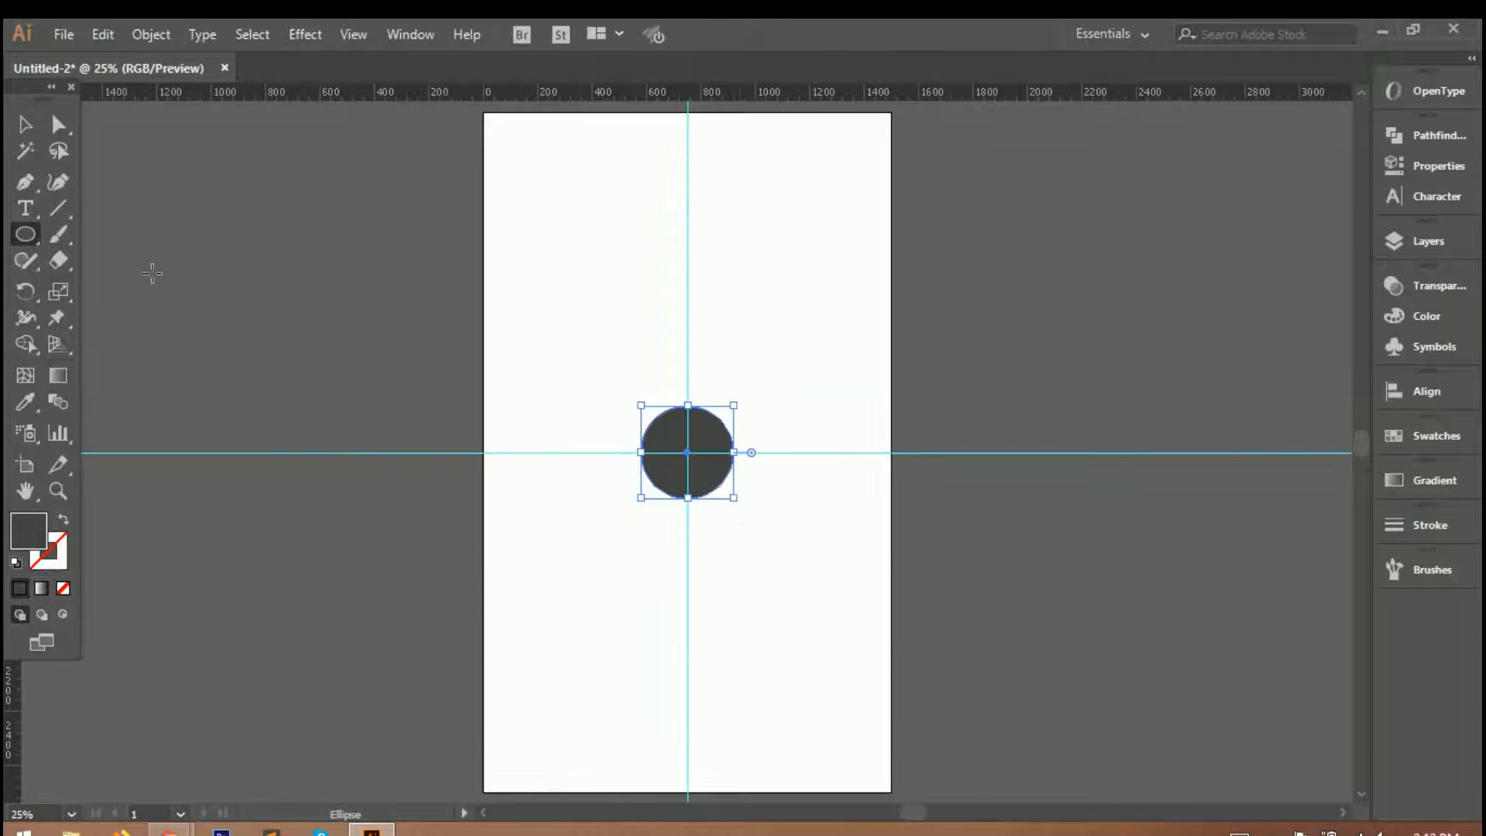
Lock the large dark grey circle in the middle of the artboard.
left_click(26, 124)
left_click(644, 352)
left_click(716, 424)
left_click(160, 34)
mouse_move(240, 136)
left_click(546, 137)
left_click(1427, 241)
left_click(1331, 231)
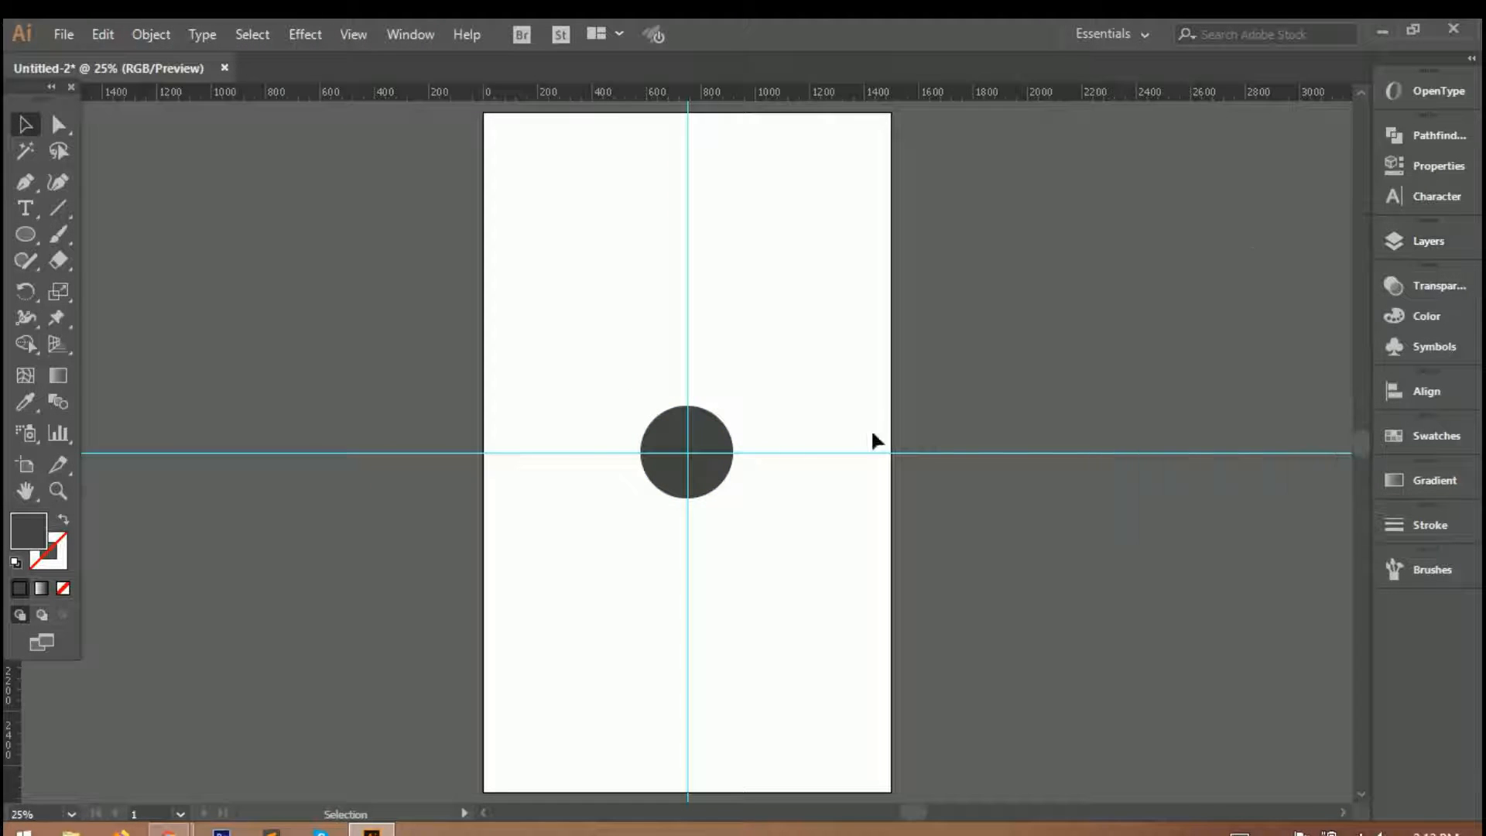
Draw a small circle about 12 px wide on the vertical guide just inside the dark circle's top edge and fill it with green 359105.
scroll(738, 439, "up", 5)
scroll(411, 401, "left", 4)
left_click_drag(26, 235, 99, 264)
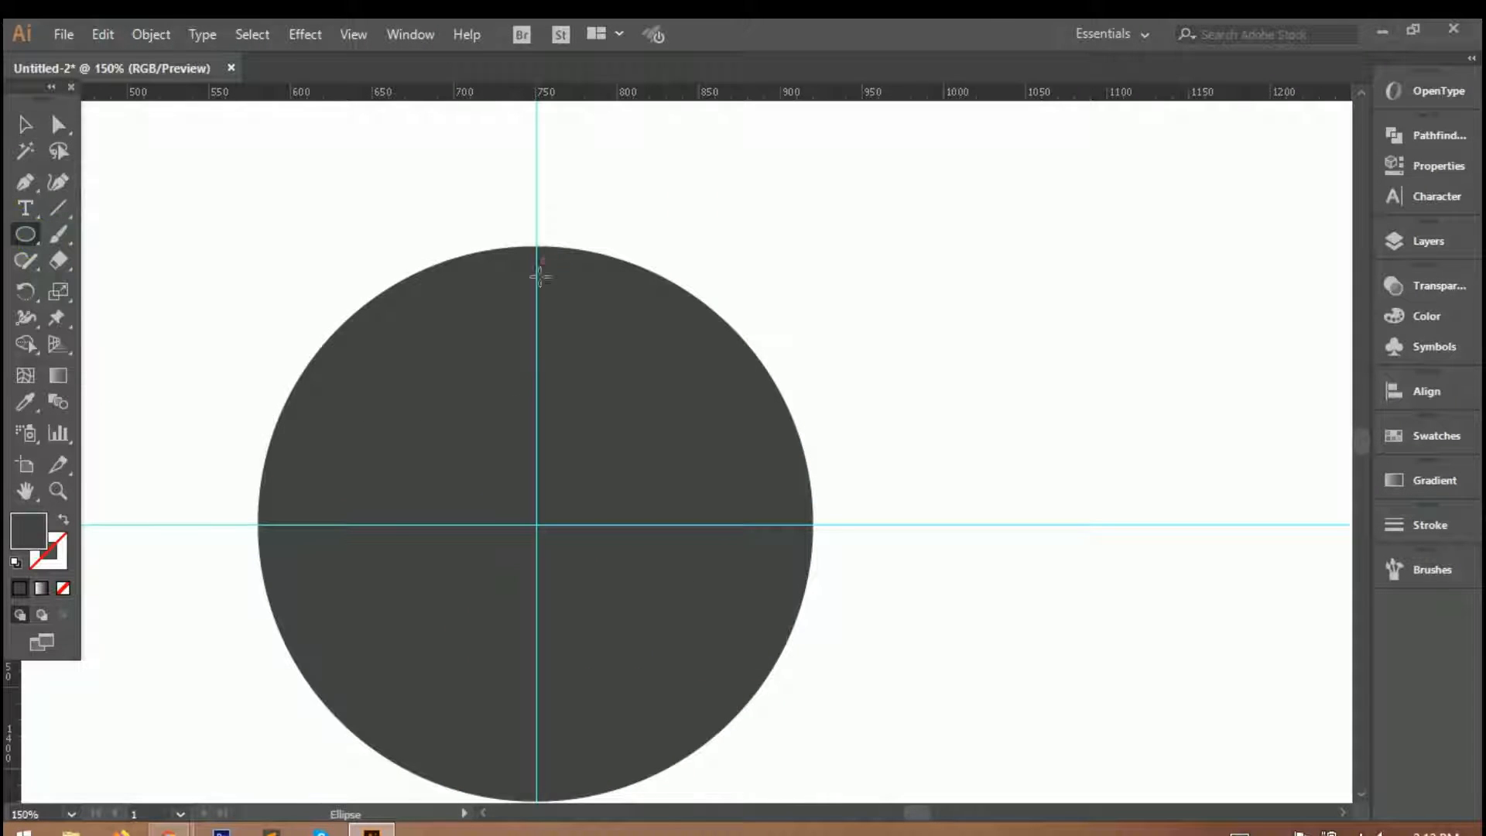
scroll(541, 267, "up", 3)
left_click_drag(537, 250, 577, 289)
double_click(28, 531)
left_click_drag(1098, 424, 1105, 508)
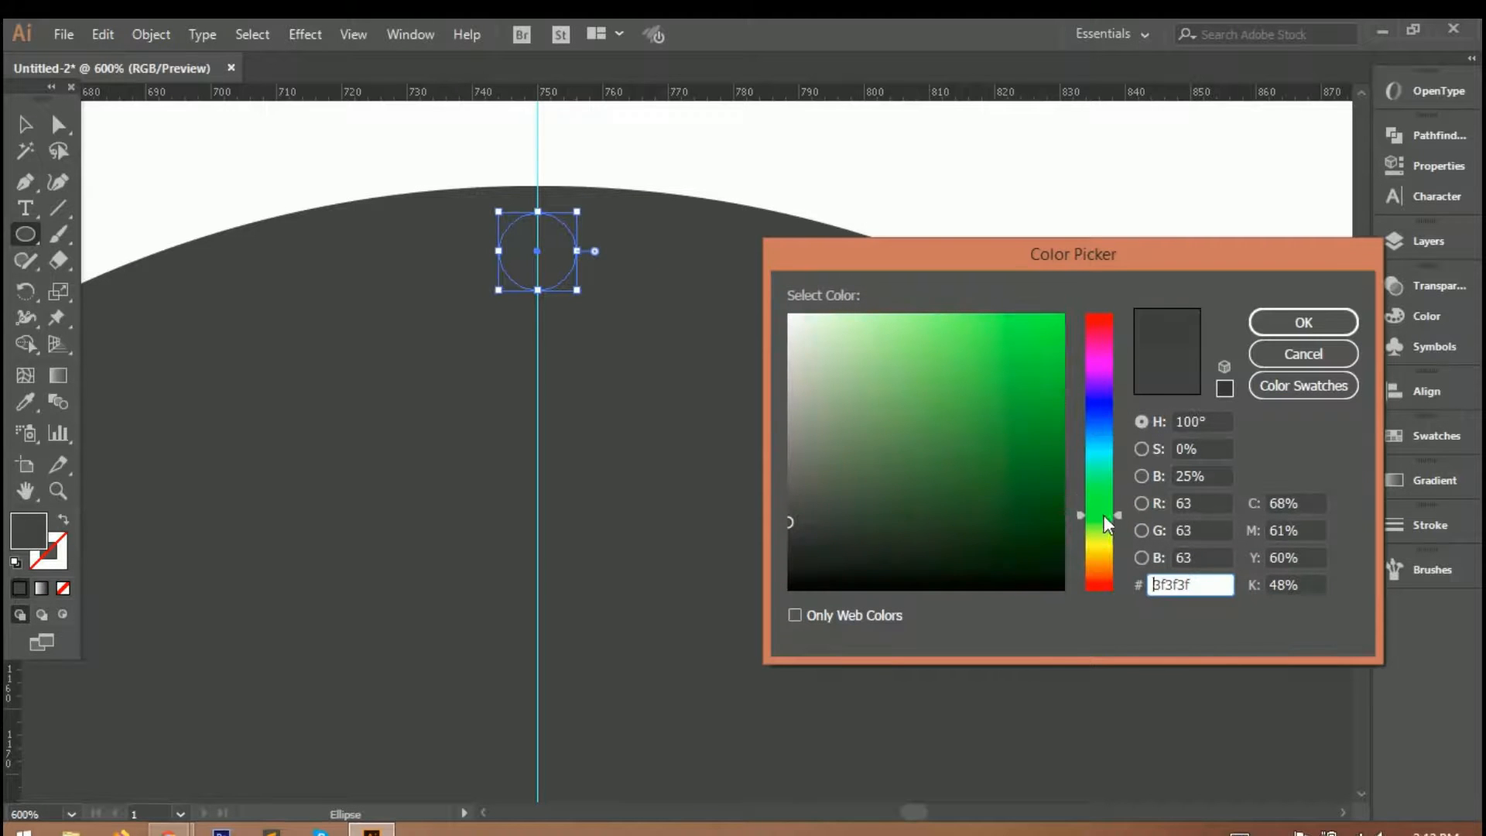
type("359105")
left_click(1277, 323)
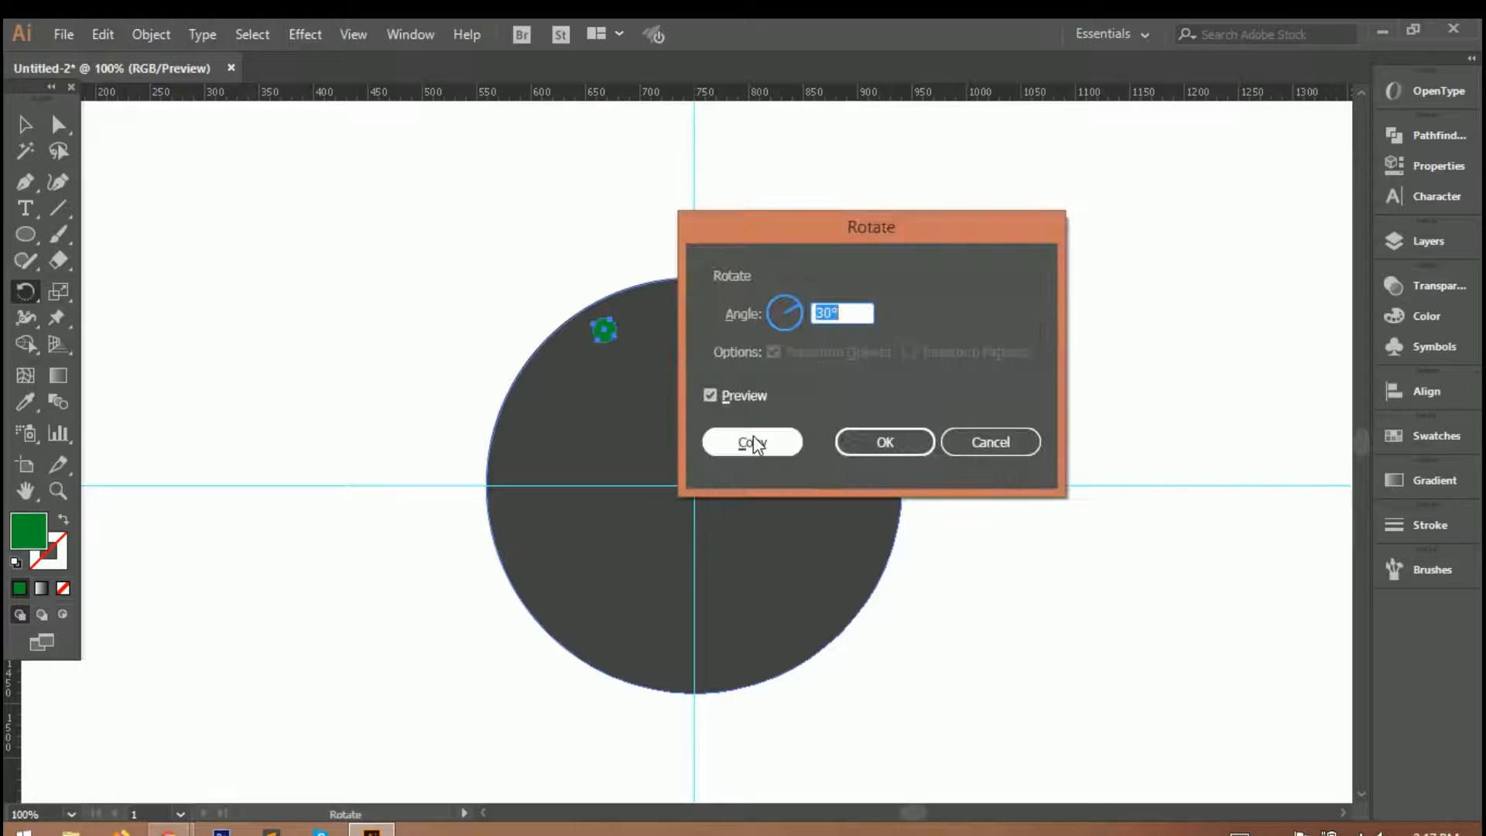
Copy the small green dot with a 30° rotation about the guide intersection and repeat the copy around the dark circle.
left_click(763, 441)
key("ctrl+d")
key("ctrl+d")
key("ctrl+d")
key("ctrl+d")
key("ctrl+d")
key("ctrl+d")
key("ctrl+d")
key("ctrl+d")
key("ctrl+d")
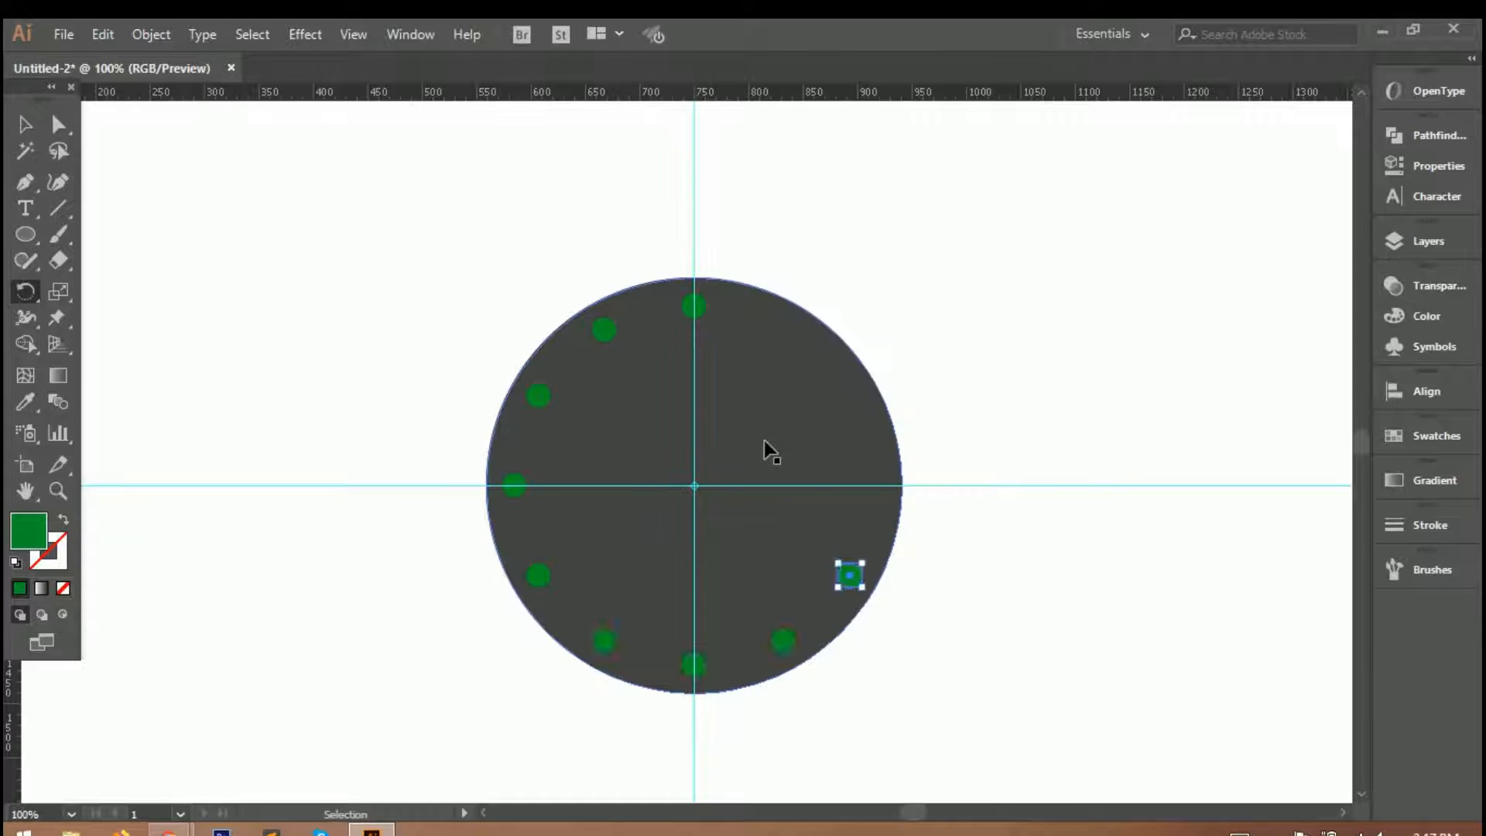
Lock the dark background circle behind the ring of green dots.
key("ctrl+minus")
key("ctrl+minus")
key("ctrl+minus")
key("ctrl+minus")
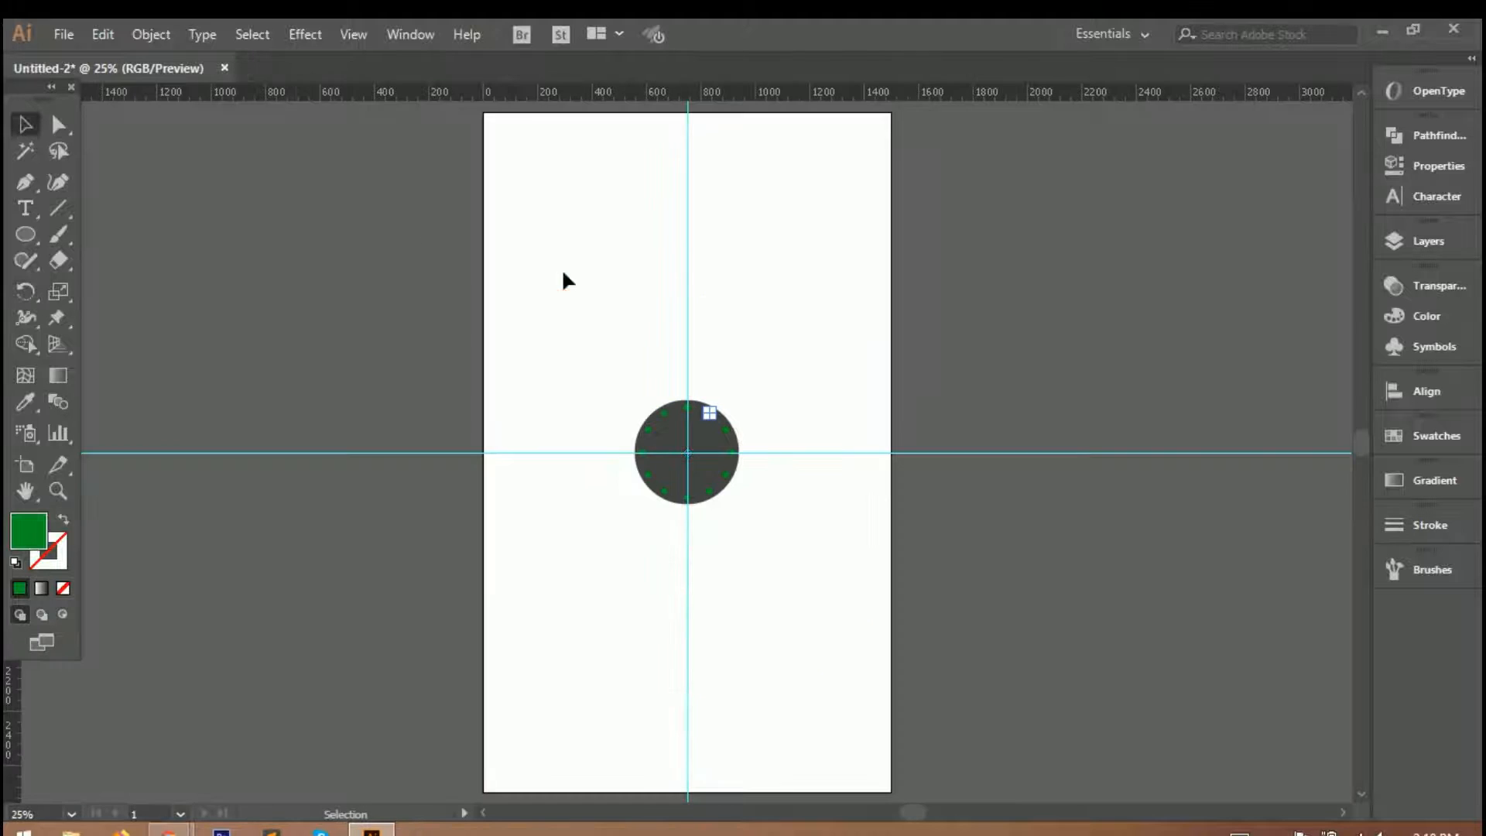
left_click(517, 262)
scroll(671, 499, "up", 5)
scroll(758, 313, "down", 1)
left_click_drag(645, 373, 834, 537)
key("ctrl+z")
left_click(836, 345)
left_click(138, 35)
mouse_move(232, 136)
left_click(607, 142)
Select all the green dots on the dial and group them.
left_click_drag(499, 283, 950, 661)
right_click(845, 392)
left_click(904, 524)
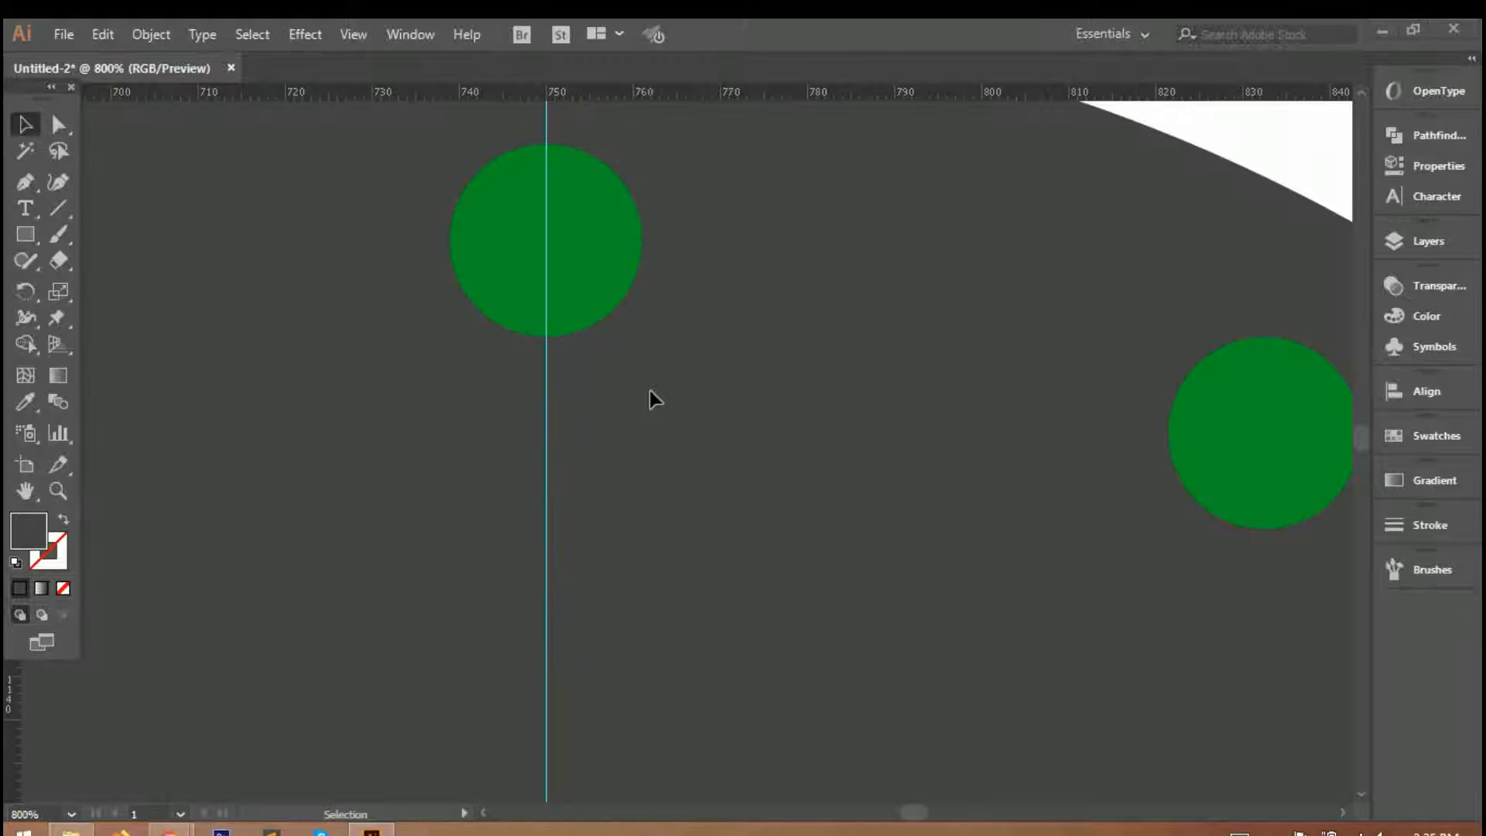
Draw a vertical bar 2 px wide and 22 px high centred on the top green dot and fill it with 848484.
scroll(494, 213, "up", 1)
scroll(620, 285, "up", 3)
left_click(24, 232)
scroll(605, 205, "up", 1)
mouse_move(561, 181)
left_mouse_down()
mouse_move(624, 278)
mouse_move(638, 718)
mouse_move(614, 753)
left_mouse_up()
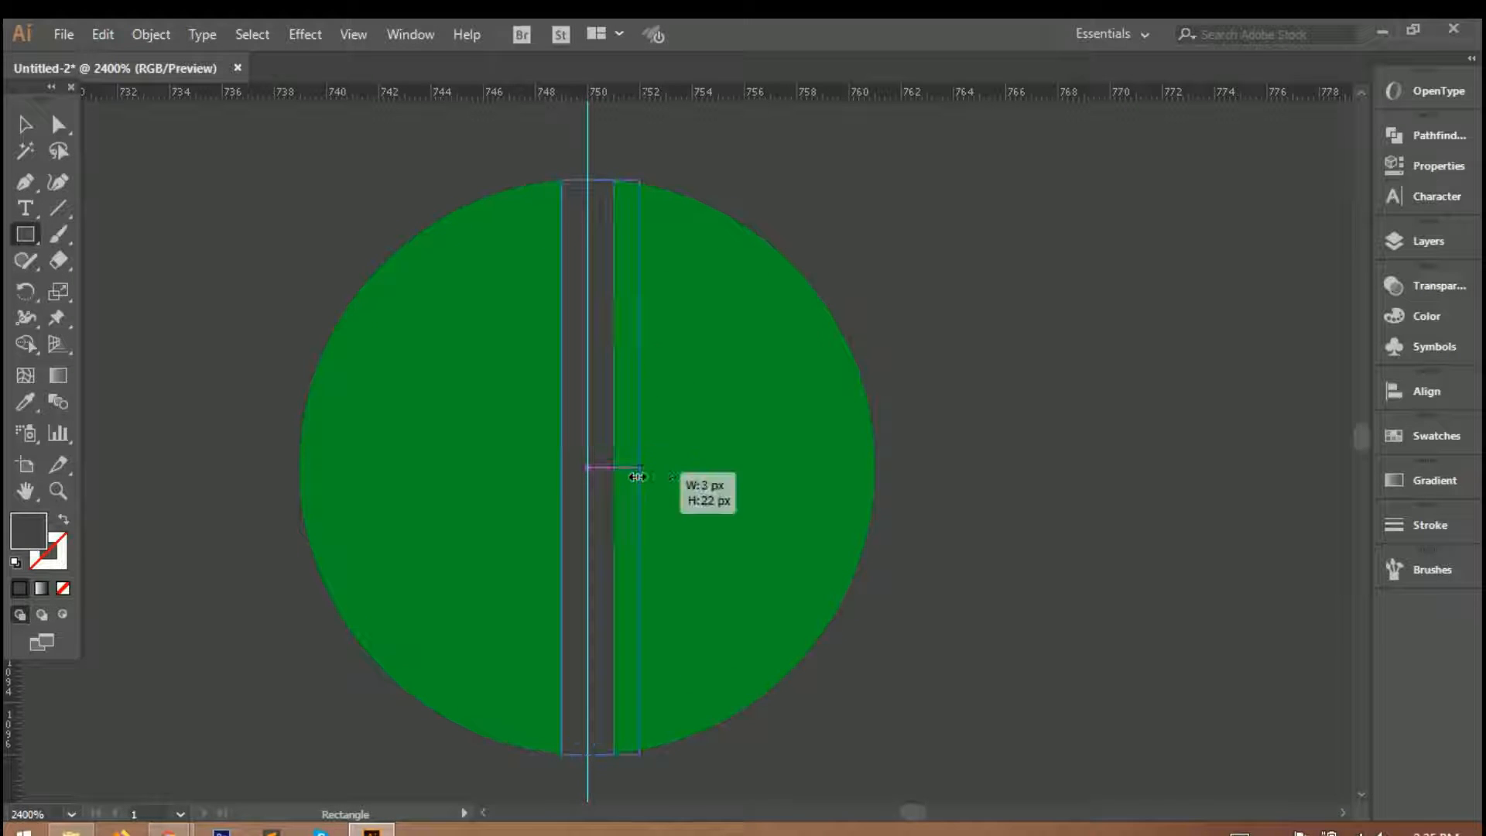
scroll(417, 258, "down", 1)
double_click(35, 538)
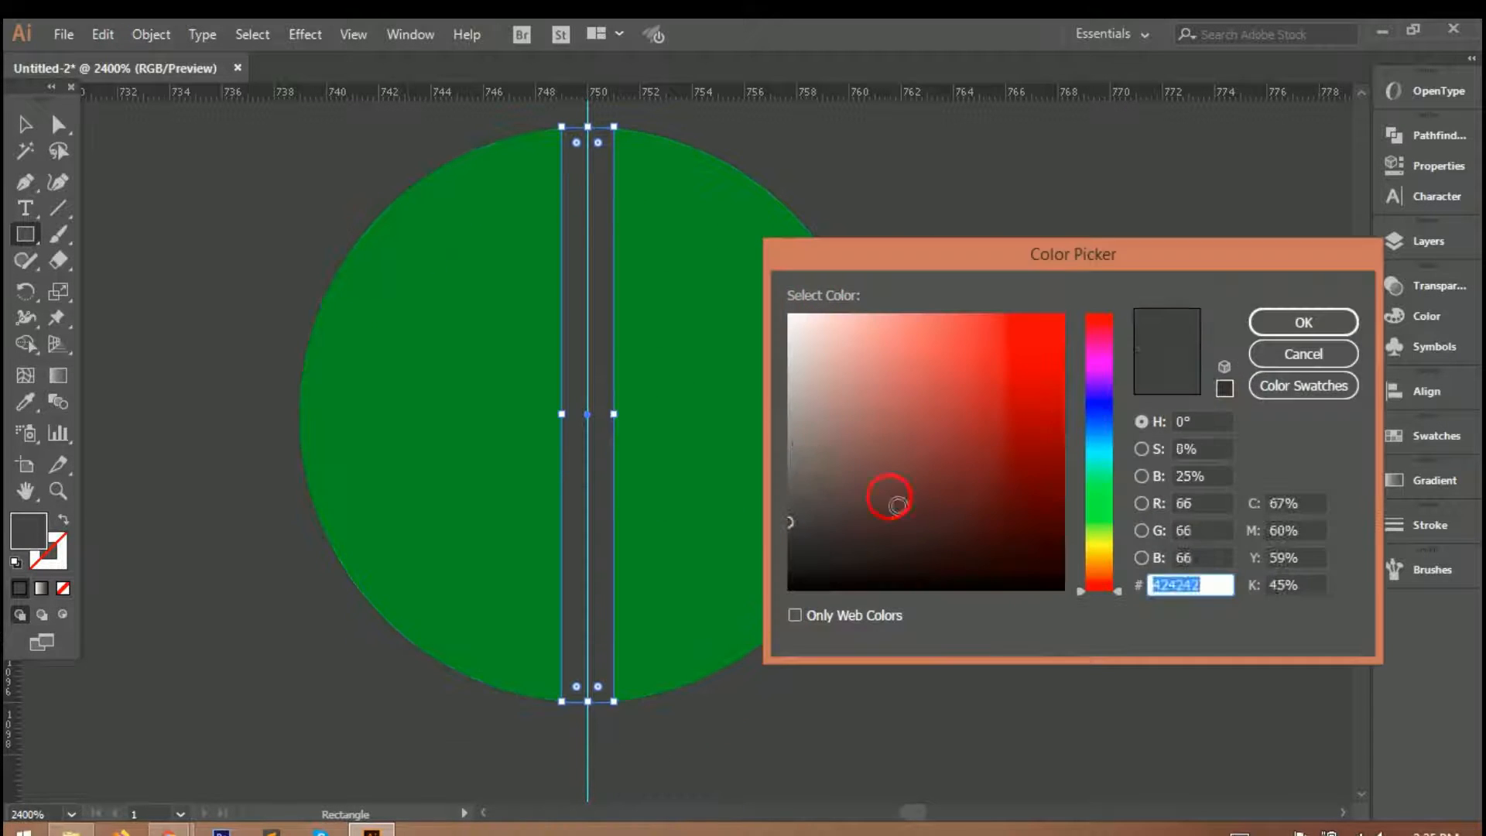
type("848484")
key("Return")
Copy the grey bar with a 6° rotation about the guide intersection and repeat the copy around the whole dial.
scroll(630, 398, "down", 1)
scroll(624, 418, "down", 7)
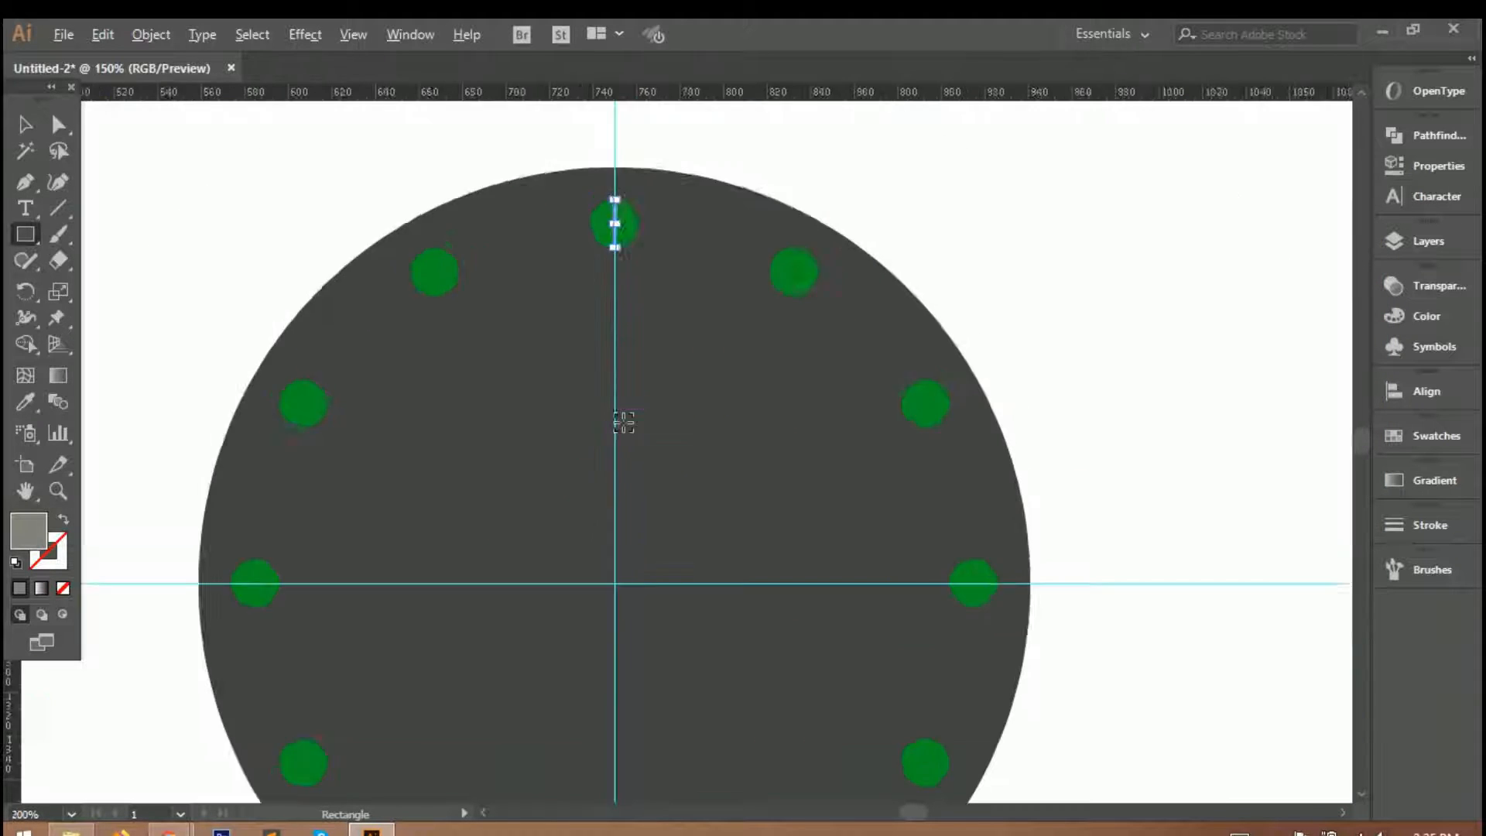
scroll(624, 422, "down", 1)
left_click(26, 124)
key("r")
left_click(624, 550, "alt")
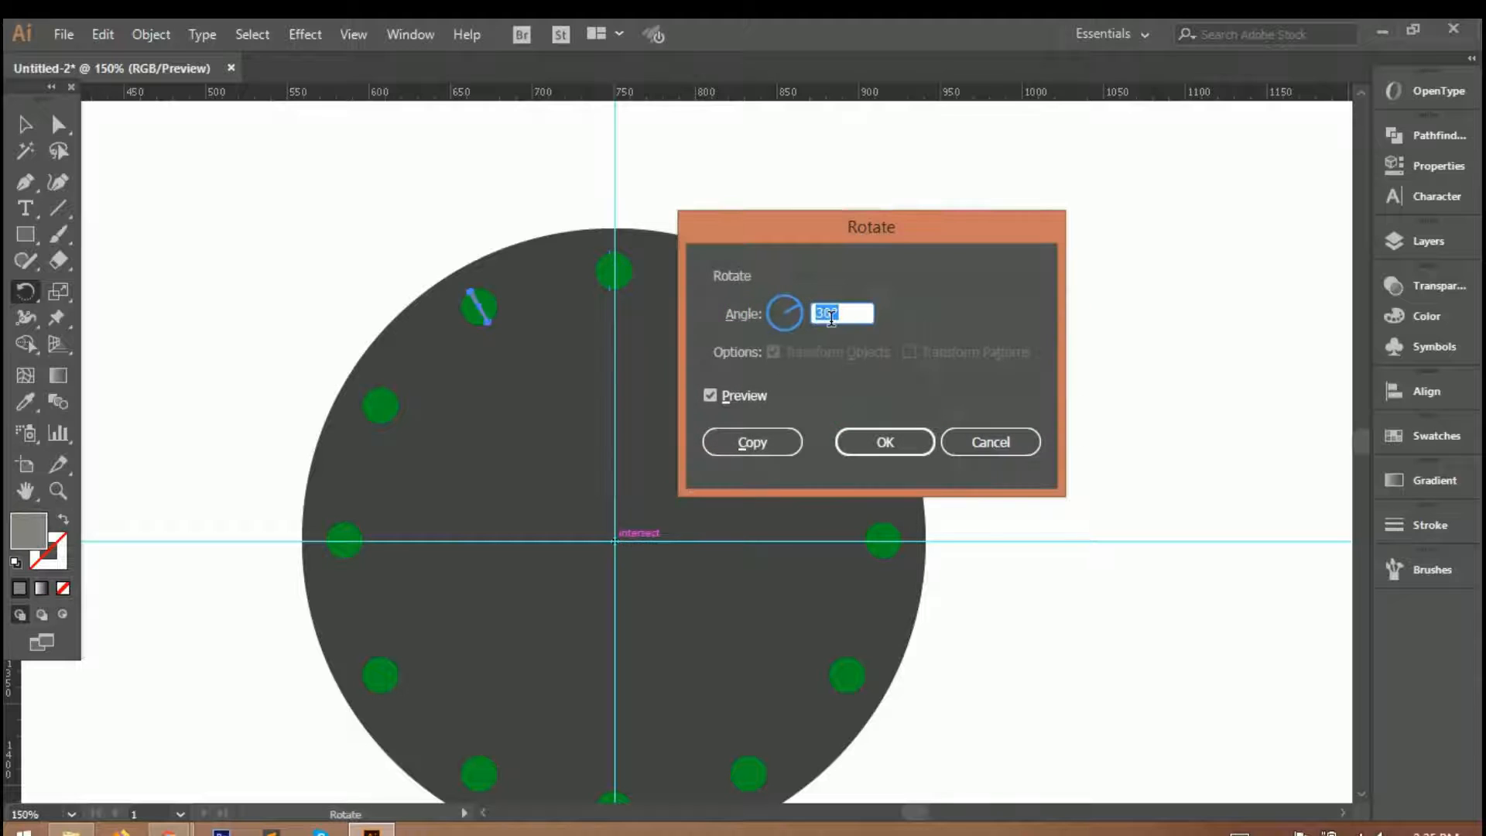
left_click(758, 441)
key("ctrl+d")
key("ctrl+d")
key("ctrl+d")
key("ctrl+d")
key("ctrl+d")
key("ctrl+d")
key("ctrl+d")
key("ctrl+d")
key("ctrl+d")
key("ctrl+d")
key("ctrl+d")
key("ctrl+d")
key("ctrl+d")
key("ctrl+d")
key("ctrl+d")
key("ctrl+d")
key("ctrl+d")
key("ctrl+d")
key("ctrl+d")
key("ctrl+d")
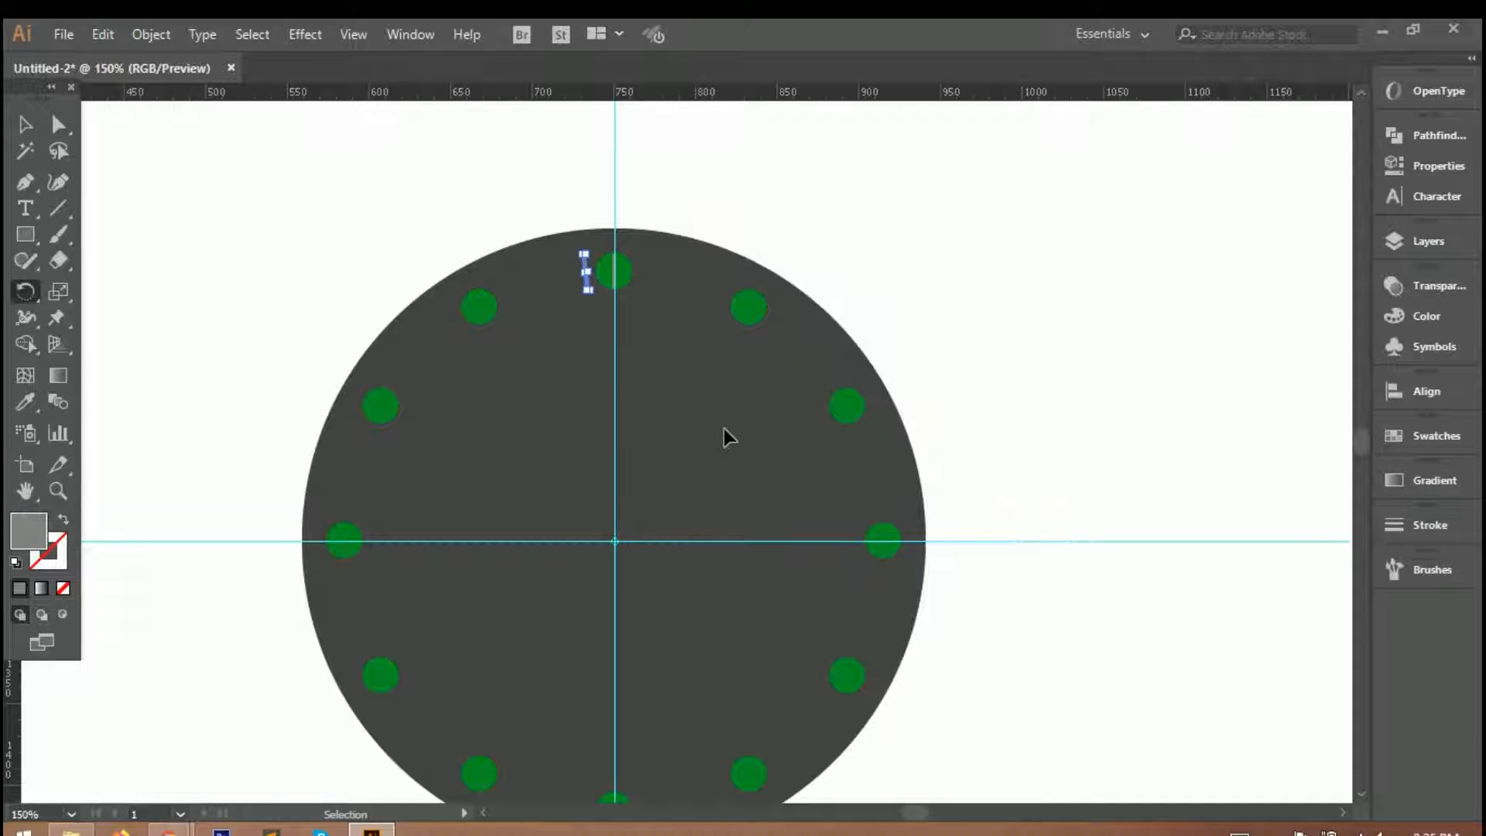
key("ctrl+d")
key("ctrl+d")
key("ctrl+d")
key("ctrl+d")
key("ctrl+d")
key("ctrl+d")
key("ctrl+d")
key("ctrl+d")
key("ctrl+d")
key("ctrl+d")
key("ctrl+d")
key("ctrl+d")
key("ctrl+d")
key("ctrl+d")
key("ctrl+d")
key("ctrl+d")
key("ctrl+d")
key("ctrl+d")
key("ctrl+d")
key("ctrl+d")
Delete the grey bars that overlap the green dots, leaving only the minute marks between them.
key("r")
key("ctrl+=")
key("ctrl+=")
key("ctrl+=")
key("v")
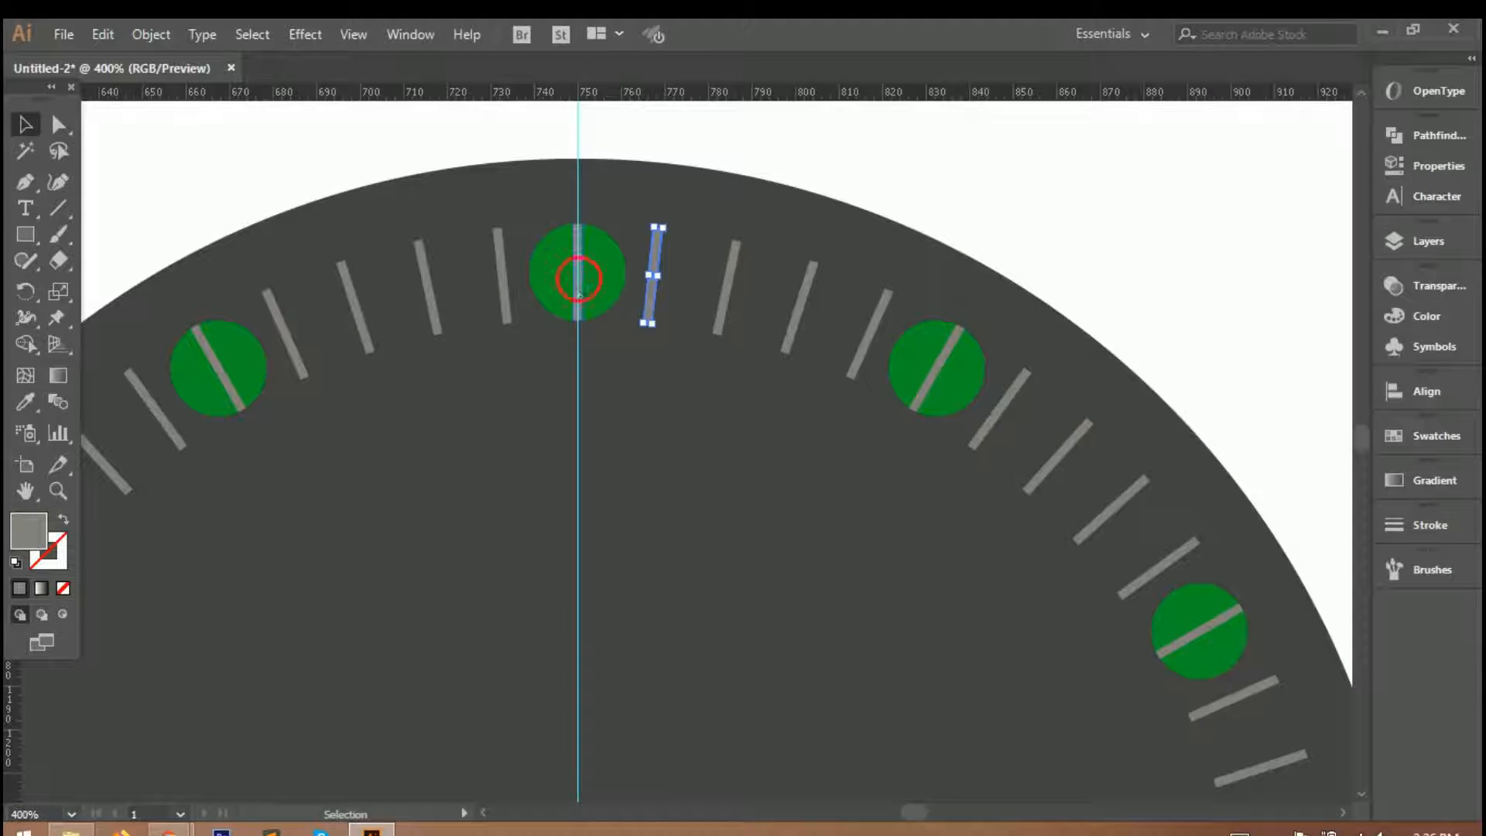
left_click(937, 367)
key("Delete")
left_click(221, 352)
key("Delete")
key("ctrl+minus")
key("ctrl+minus")
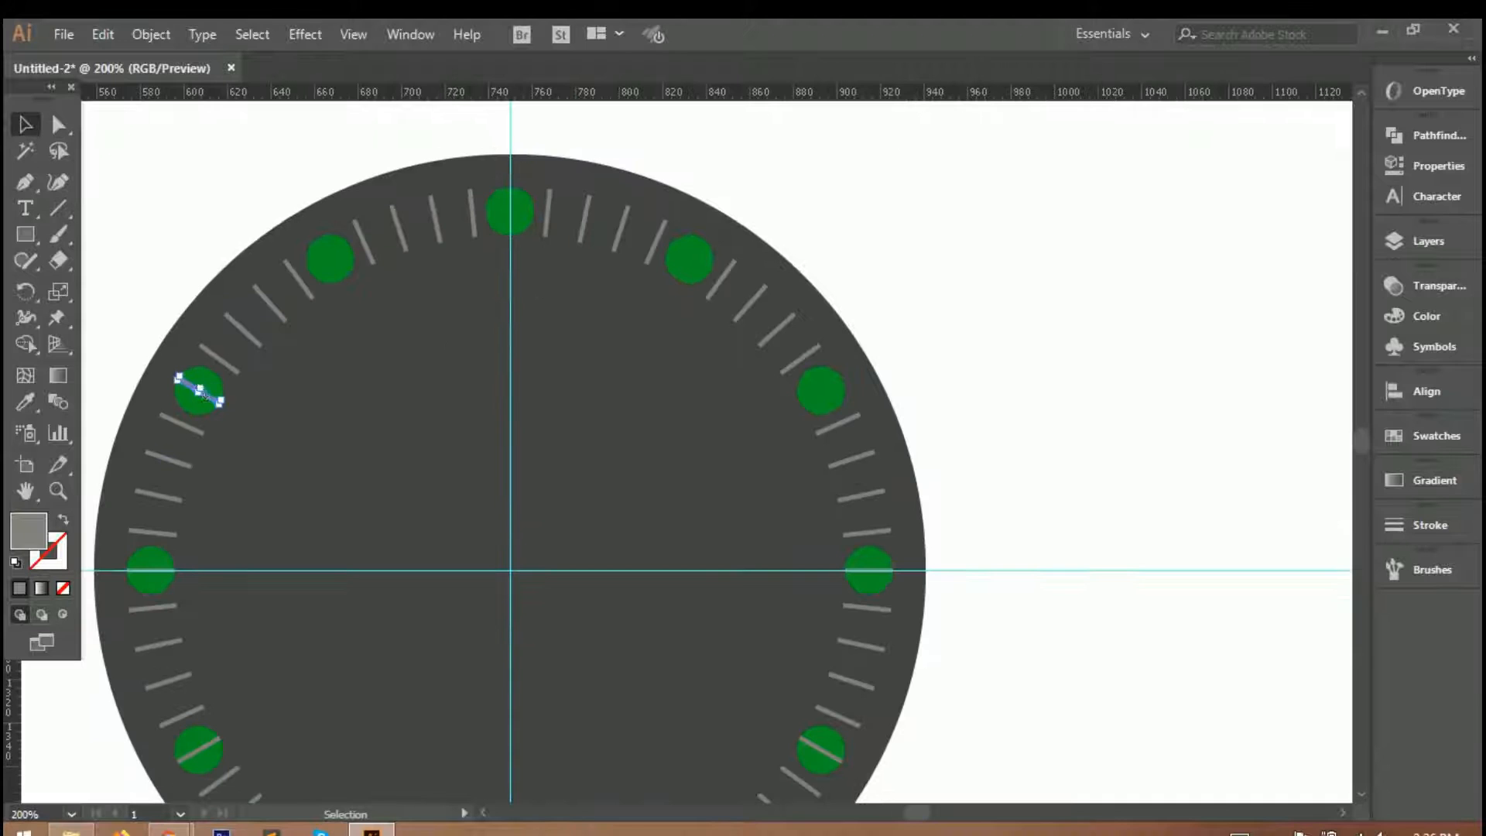
scroll(232, 646, "down", 5)
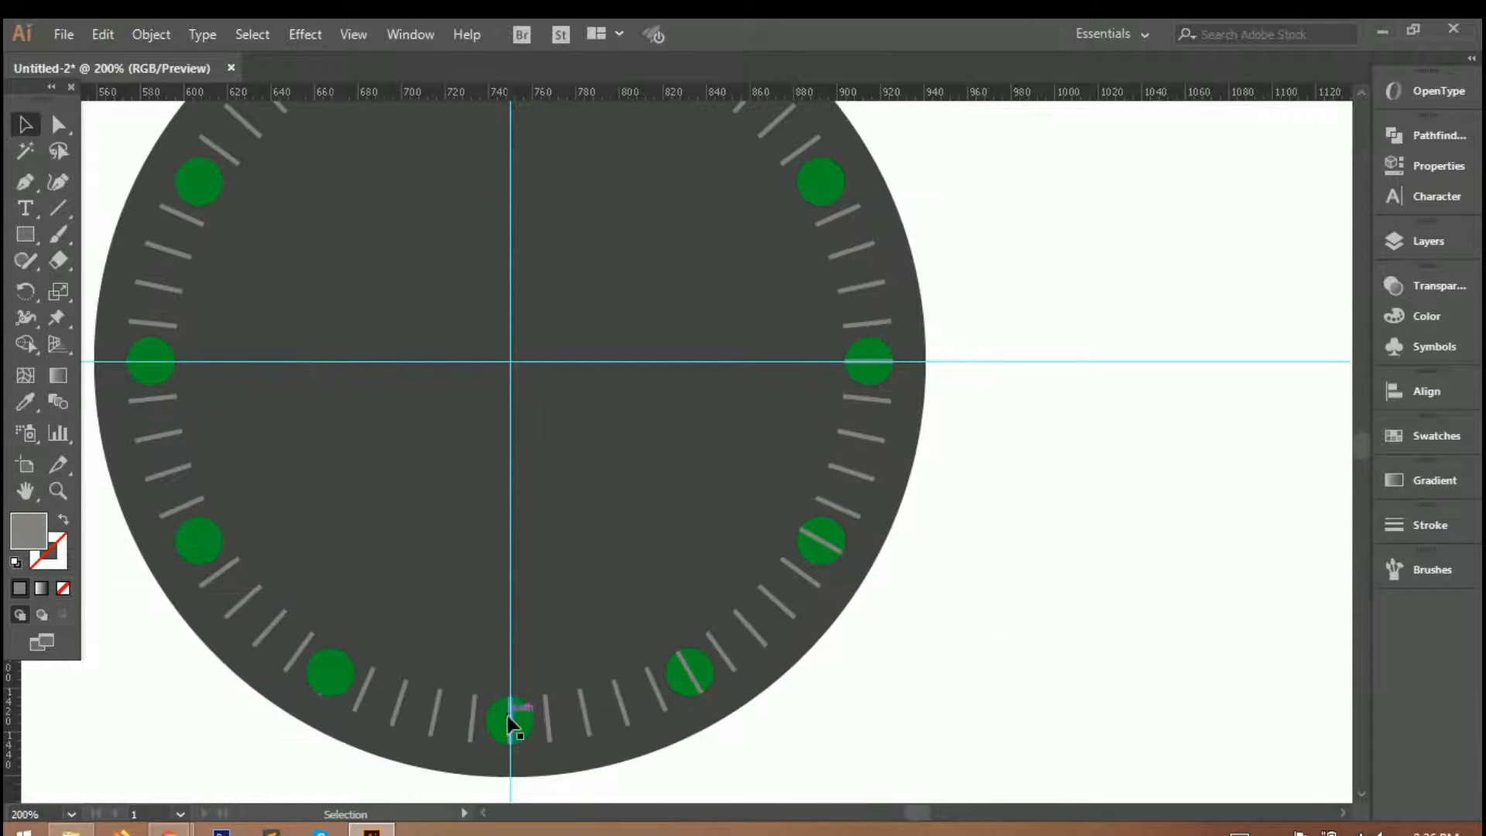
left_click(860, 361)
left_click(861, 361)
key("Delete")
Select all the green dots and grey minute marks and group them together.
scroll(860, 360, "up", 3)
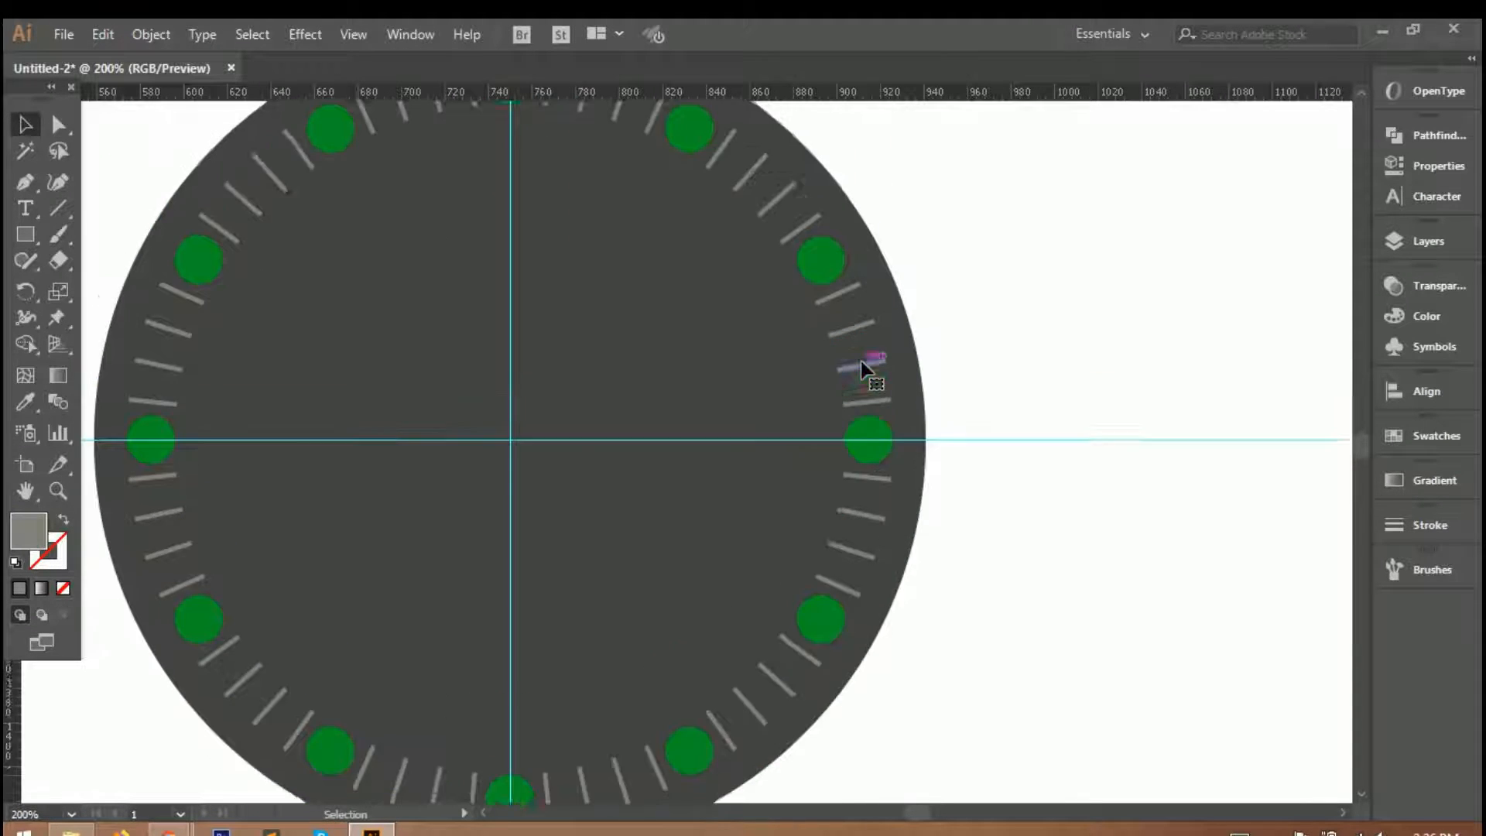
scroll(586, 406, "down", 2)
left_click(525, 439)
left_click(808, 541)
left_click_drag(271, 210, 834, 669)
left_click_drag(322, 224, 727, 616)
right_click(559, 417)
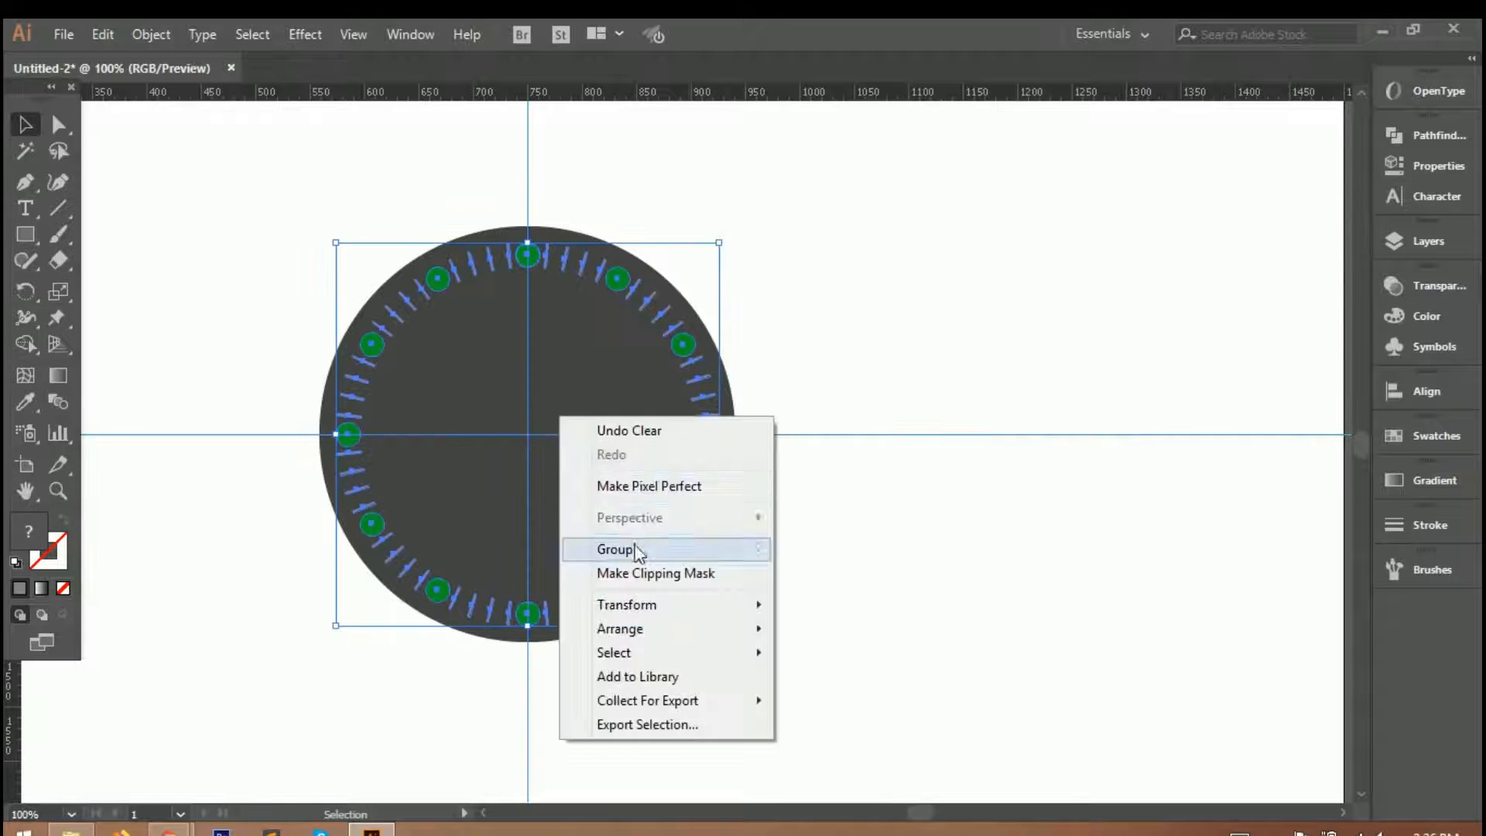
left_click(634, 550)
left_click(809, 540)
Draw a tall grey rectangle about 26 px wide and 233 px high on the empty area left of the dial.
scroll(717, 402, "down", 1)
left_click(305, 394)
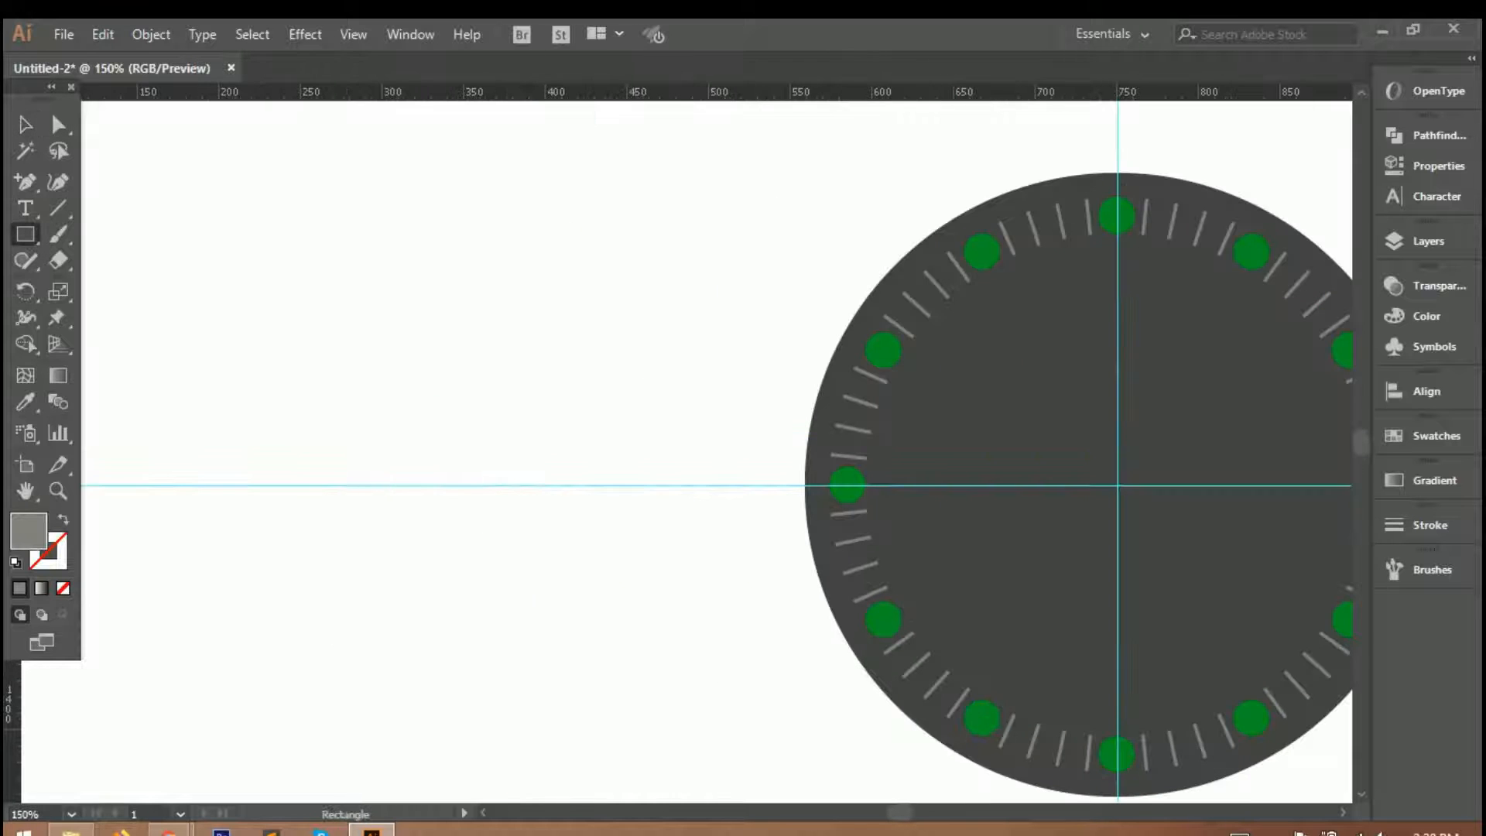
left_click_drag(366, 232, 409, 612)
Add an anchor point midway along the rectangle's top and bottom edges and pull both outward to form pointed ends.
left_click(21, 188)
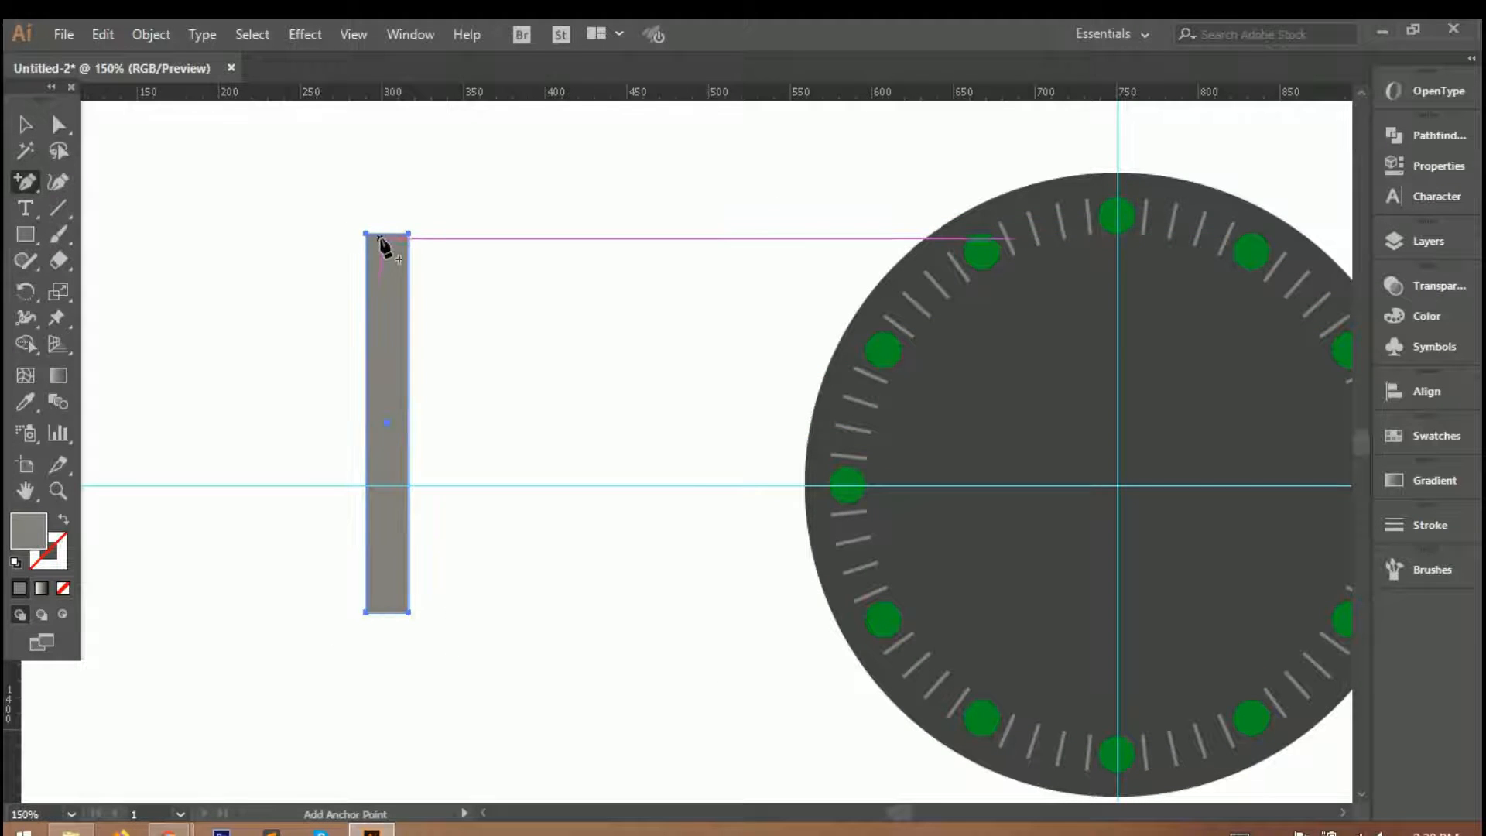
left_click(387, 233)
key("a")
left_click_drag(387, 233, 387, 203)
key("plus")
left_click(387, 612)
left_click(67, 138)
left_click_drag(387, 612, 387, 655)
left_click(431, 275)
Move the two upper shoulder points of the pointed shape inward so that it tapers towards its top.
scroll(256, 179, "up", 2)
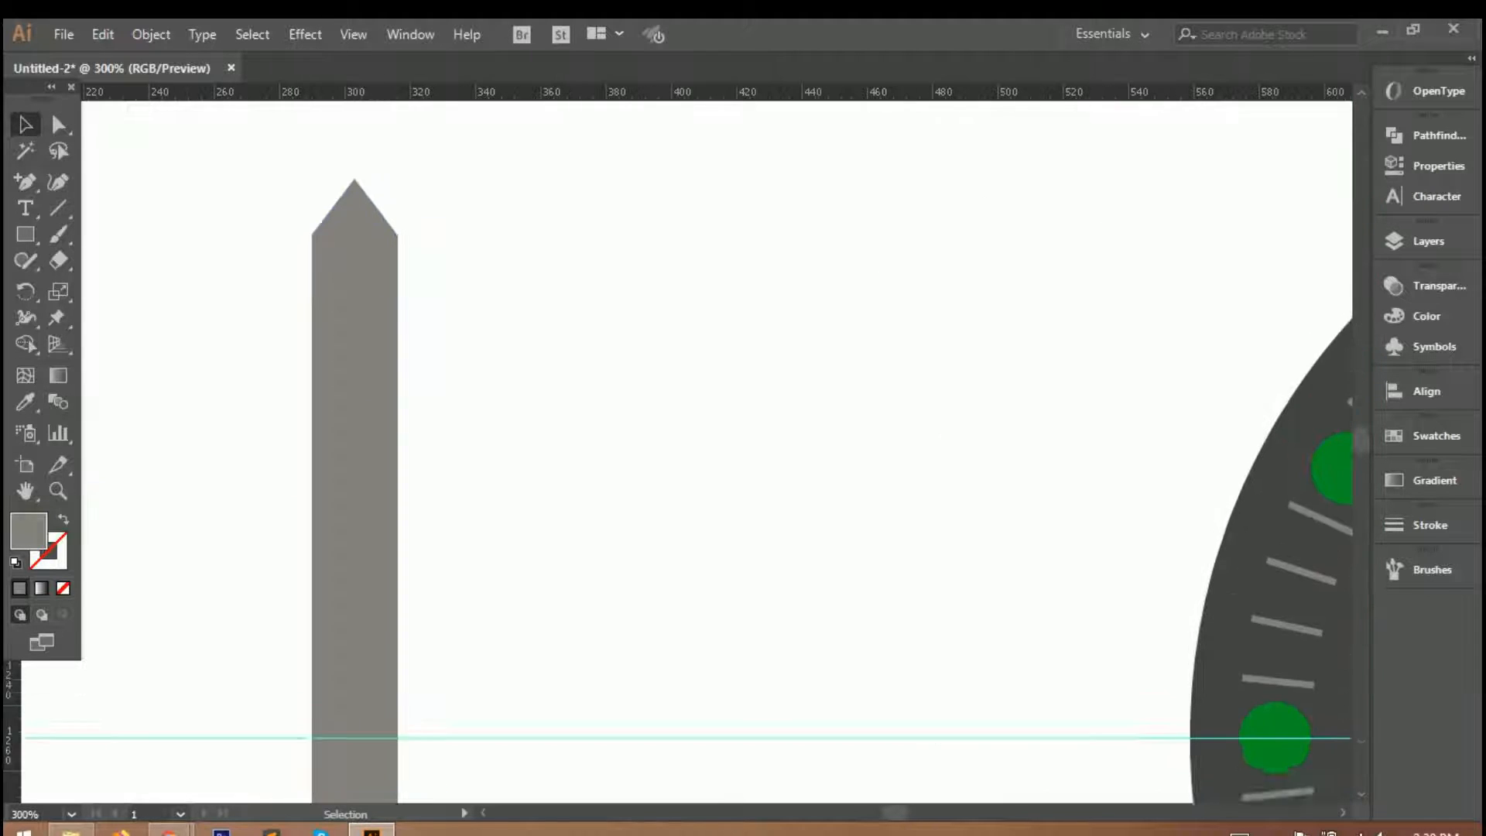
left_click(309, 287)
left_click_drag(310, 288, 386, 290)
left_click(398, 288)
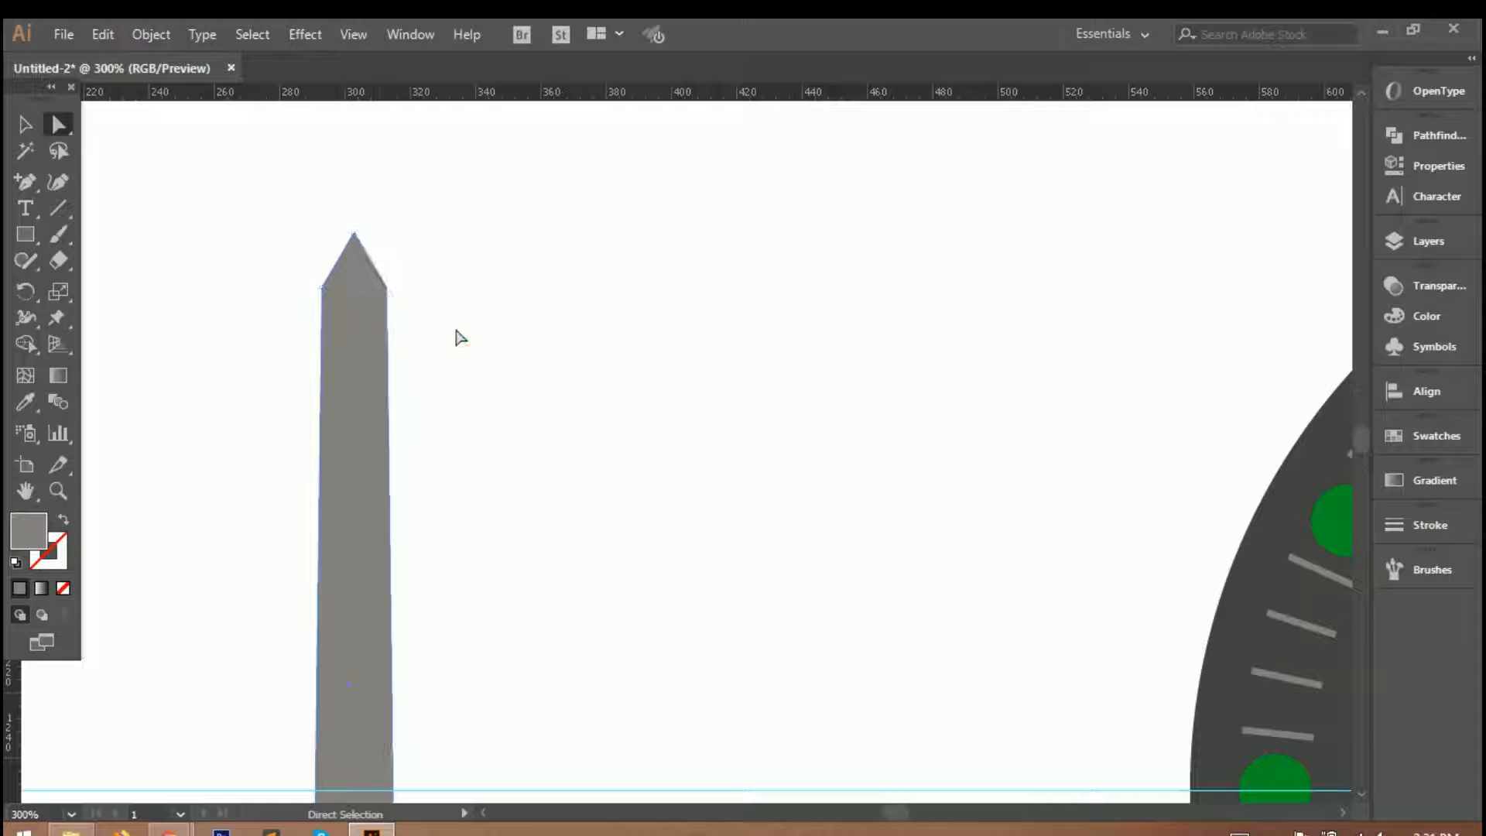
scroll(458, 309, "down", 2)
scroll(458, 309, "down", 2)
scroll(464, 311, "up", 1)
scroll(400, 271, "up", 3)
scroll(440, 274, "up", 4)
left_click_drag(455, 265, 373, 257)
scroll(534, 282, "down", 3)
scroll(587, 350, "down", 2)
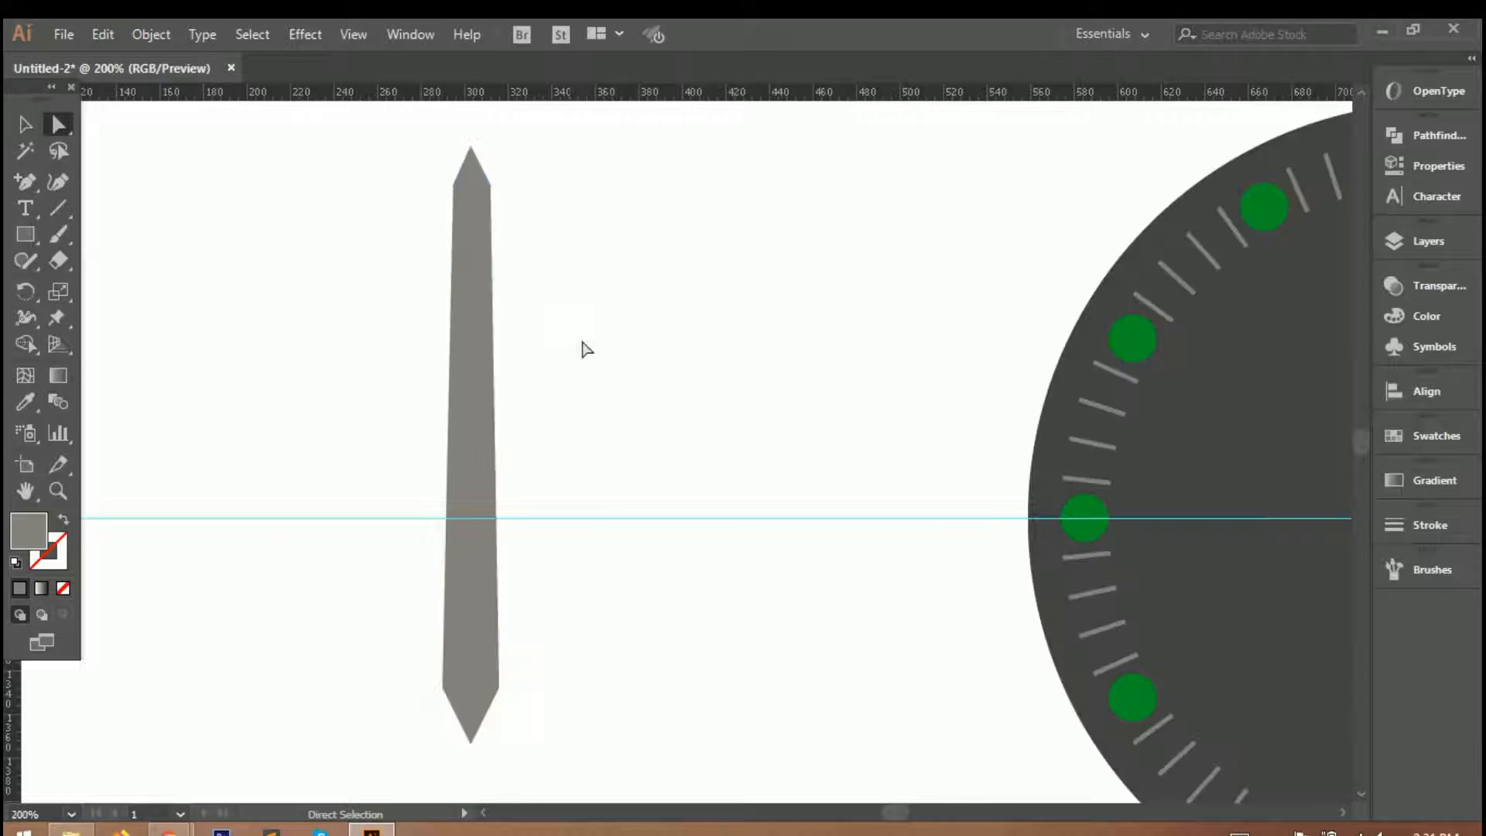
Recolour the grey tapered hand with the green sampled from an hour dot on the dial.
scroll(617, 358, "up", 1)
scroll(470, 342, "down", 1)
left_click(26, 401)
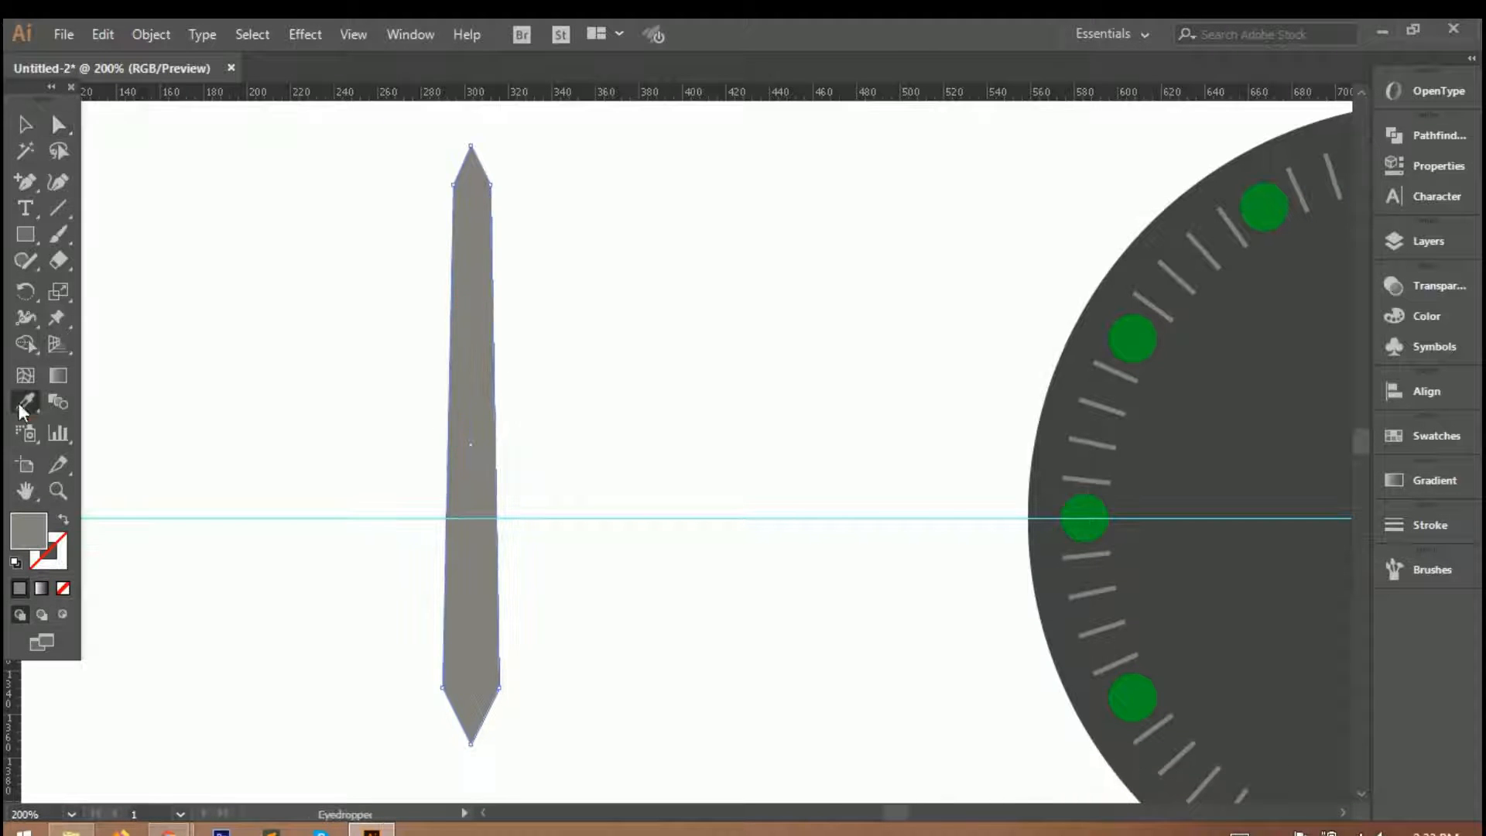
left_click(1086, 519)
left_click(25, 126)
left_click(761, 447)
scroll(602, 456, "down", 2)
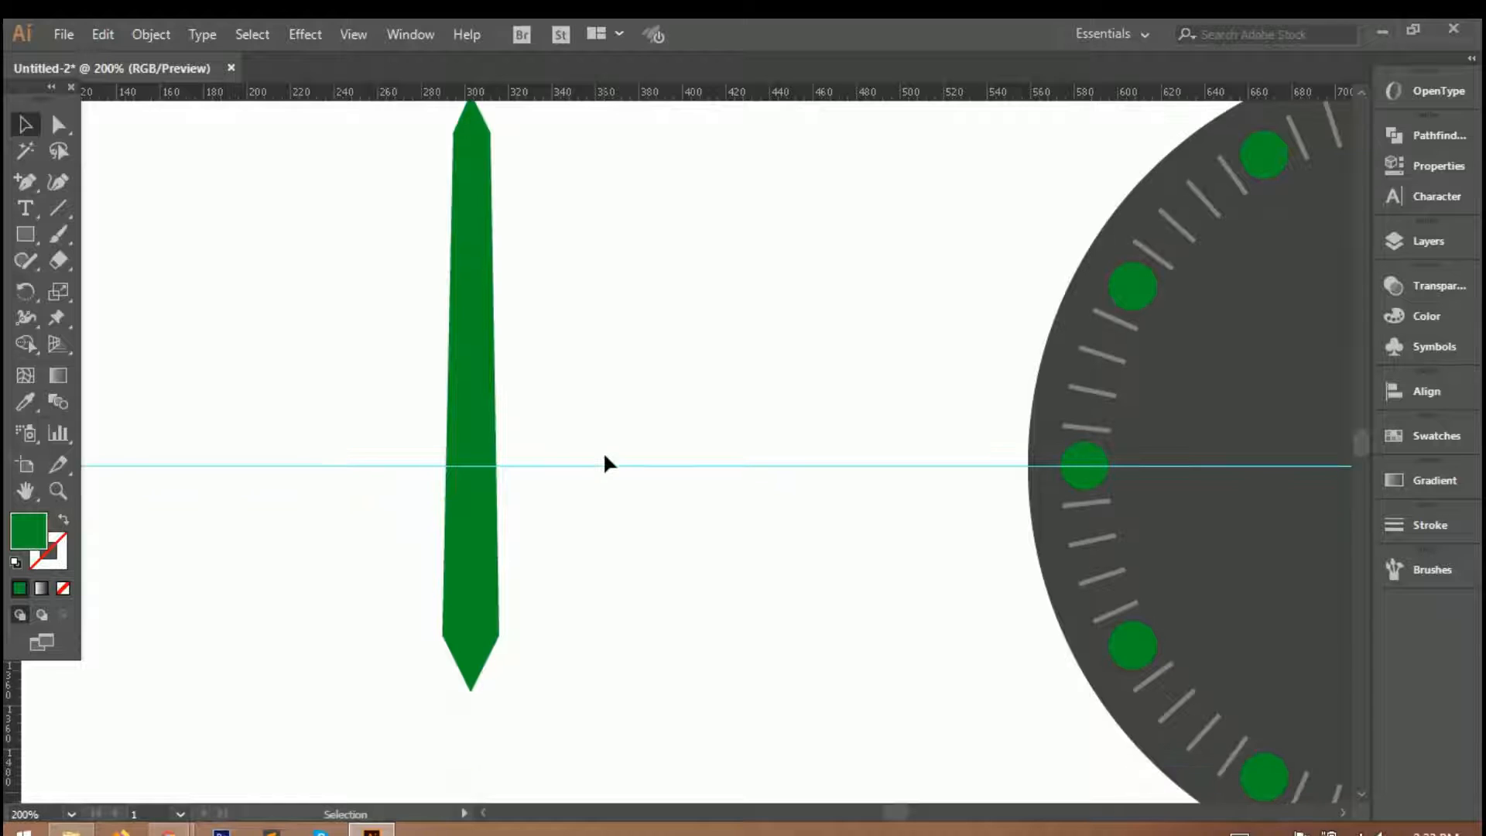
scroll(635, 522, "up", 2)
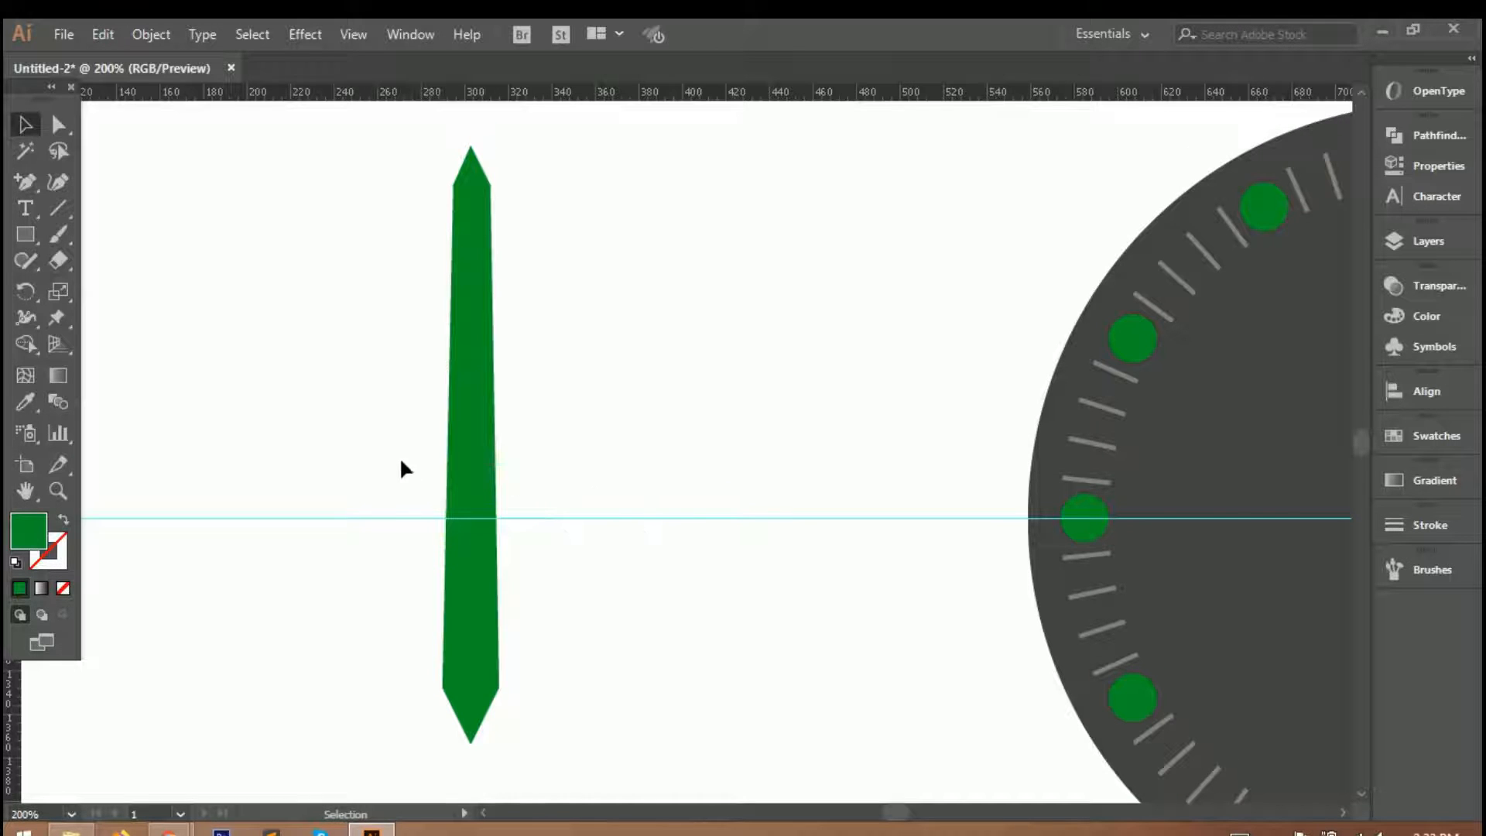
Draw a rectangle about 64 px wide and 107 px high over the hand's lower part and fill it with the dial's dark grey.
left_click(26, 235)
left_click_drag(393, 517, 532, 750)
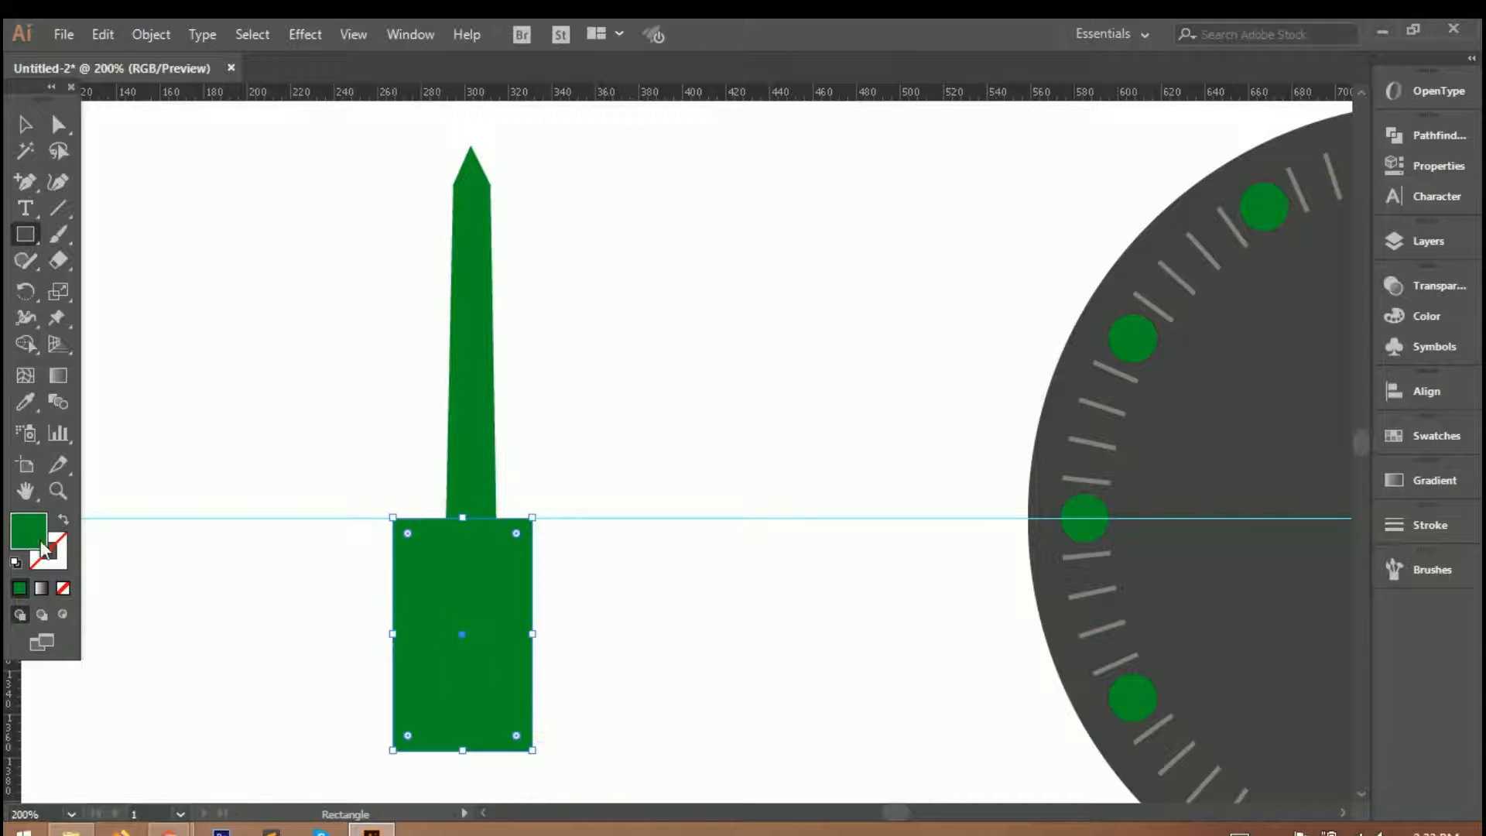
left_click(25, 401)
left_click(1118, 463)
key("v")
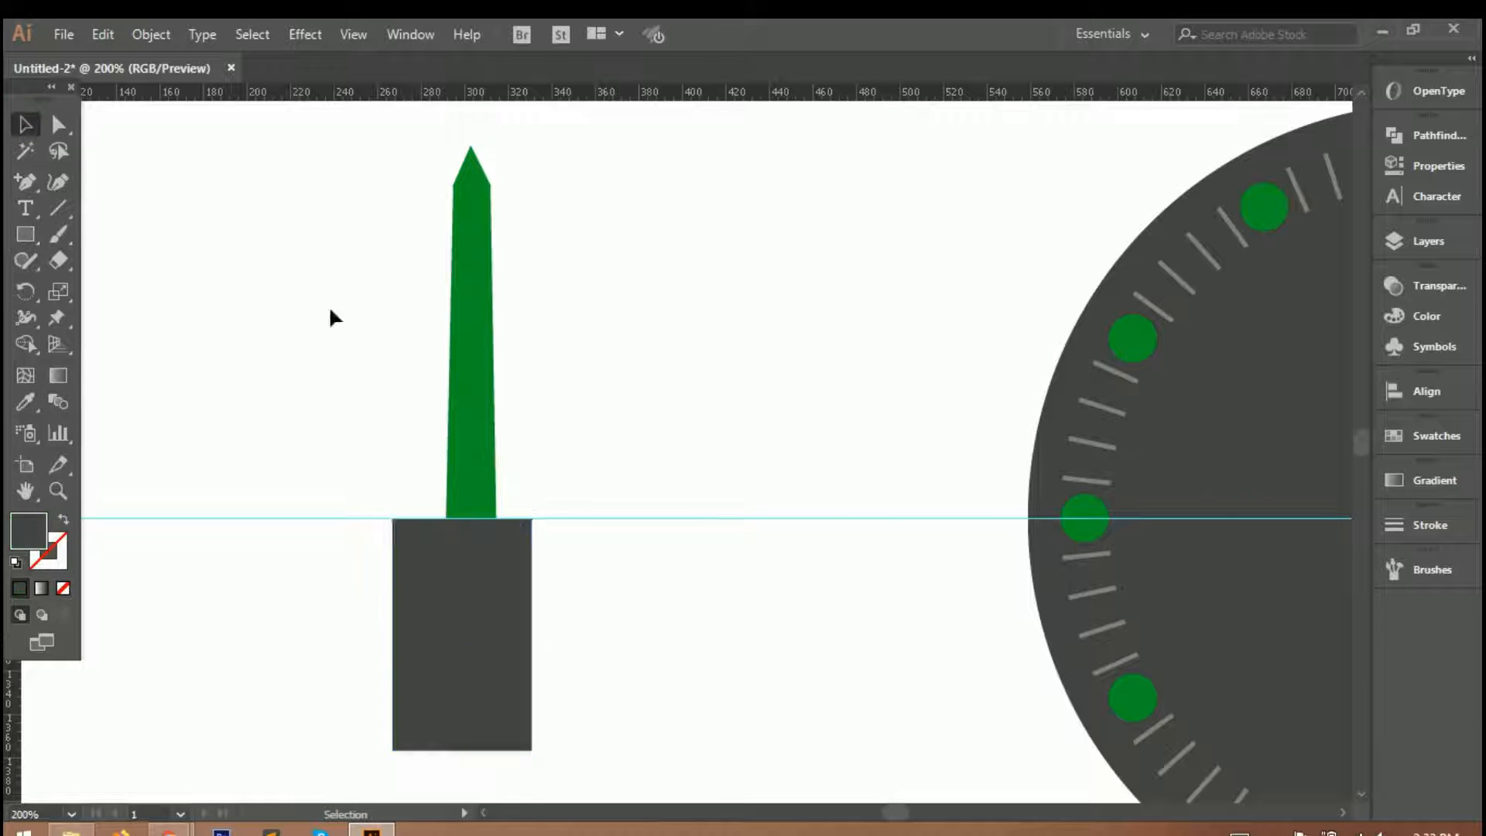
Split the hand where the dark rectangle overlaps it with the Shape Builder, and delete the surplus around the hand.
left_click_drag(332, 315, 553, 607)
left_click(27, 352)
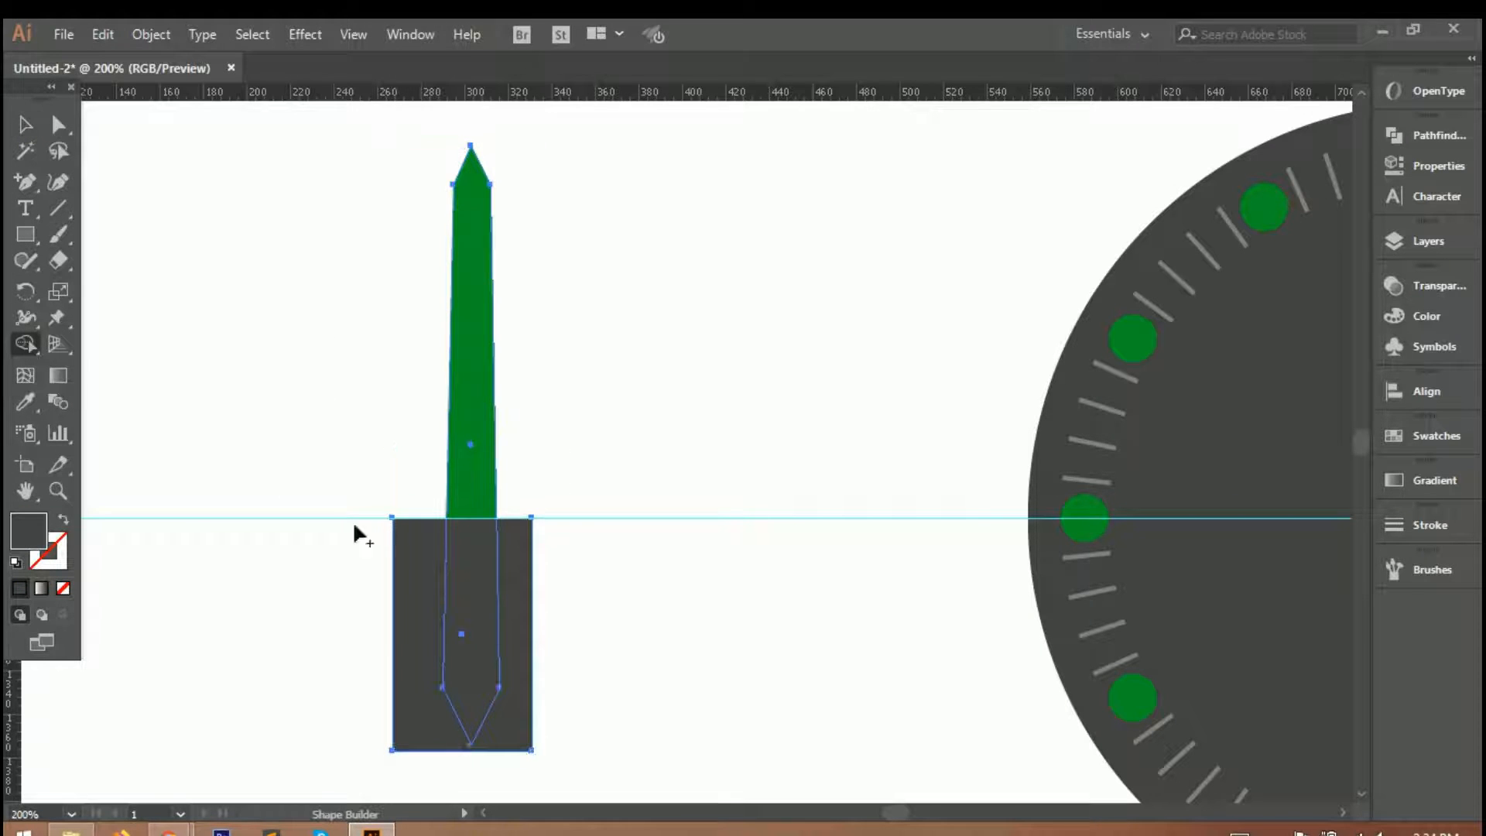
left_click(457, 601)
left_click(27, 128)
left_click_drag(348, 504, 635, 666)
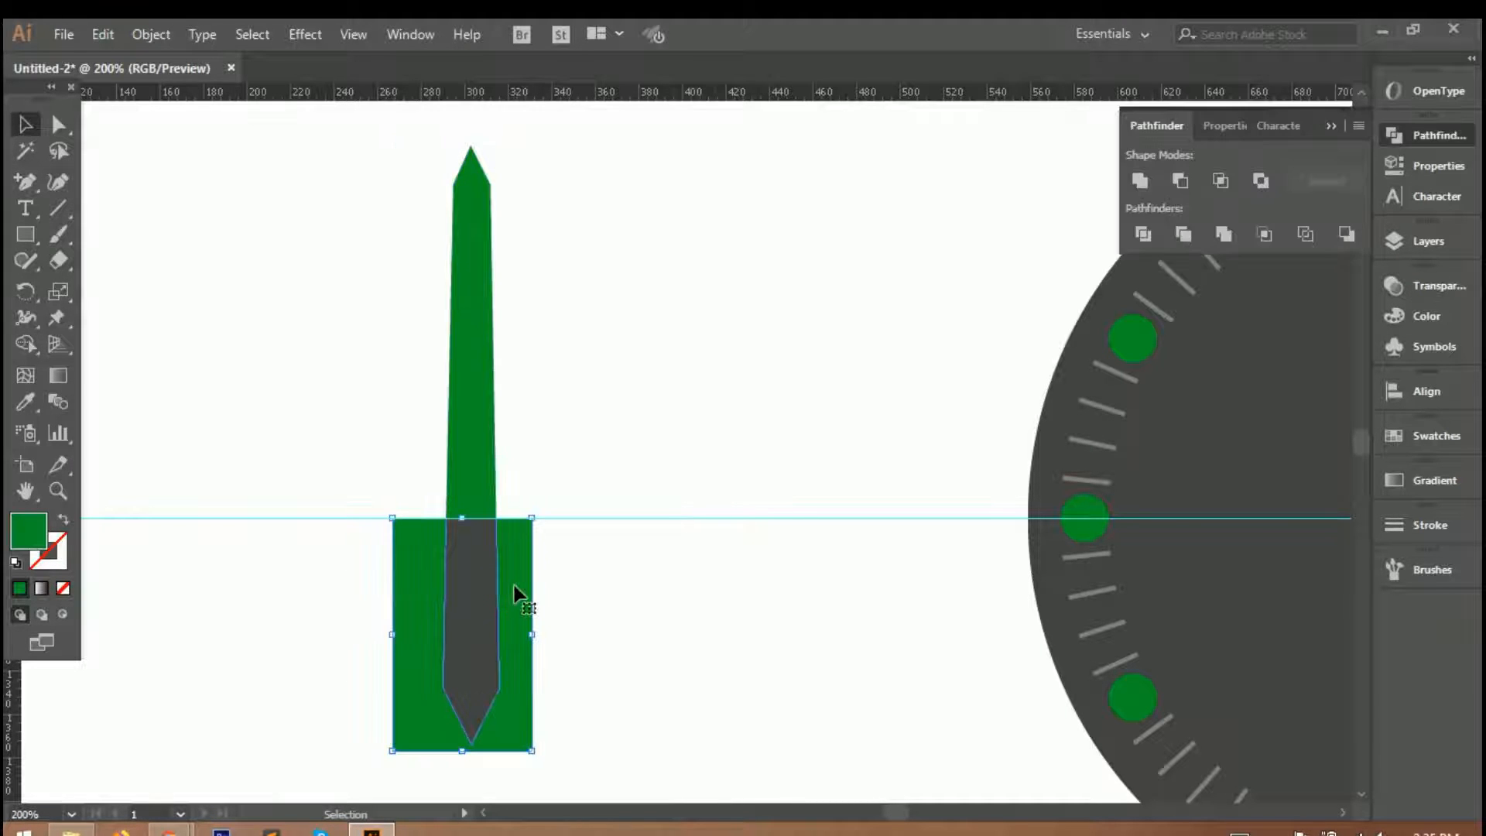
key("Delete")
scroll(570, 617, "up", 2)
scroll(458, 433, "down", 3)
Select the green and dark parts of the hand and move them about 100 px towards the dial.
left_click_drag(375, 381, 521, 604)
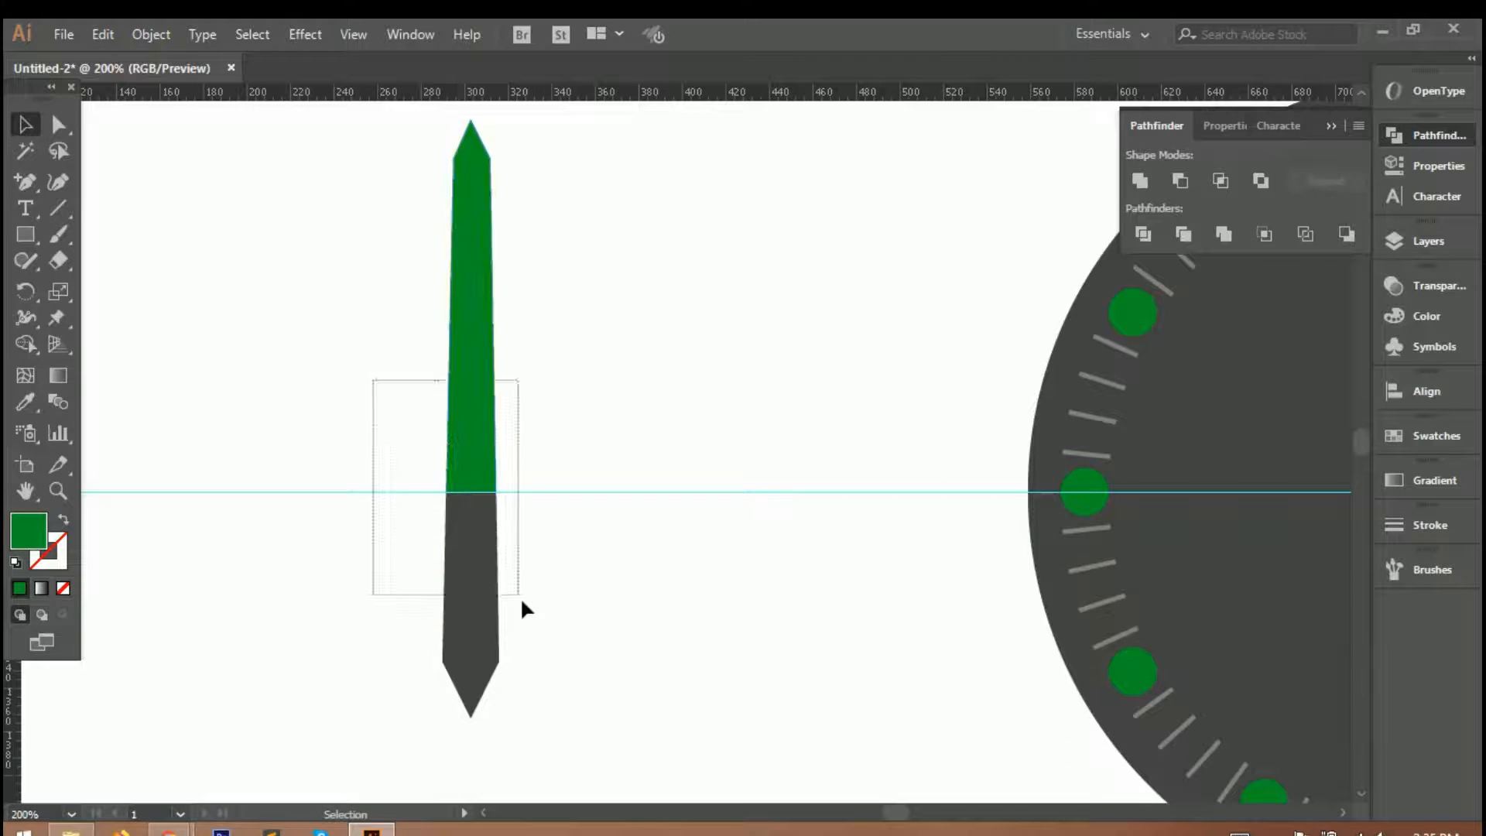
left_click_drag(487, 547, 703, 578)
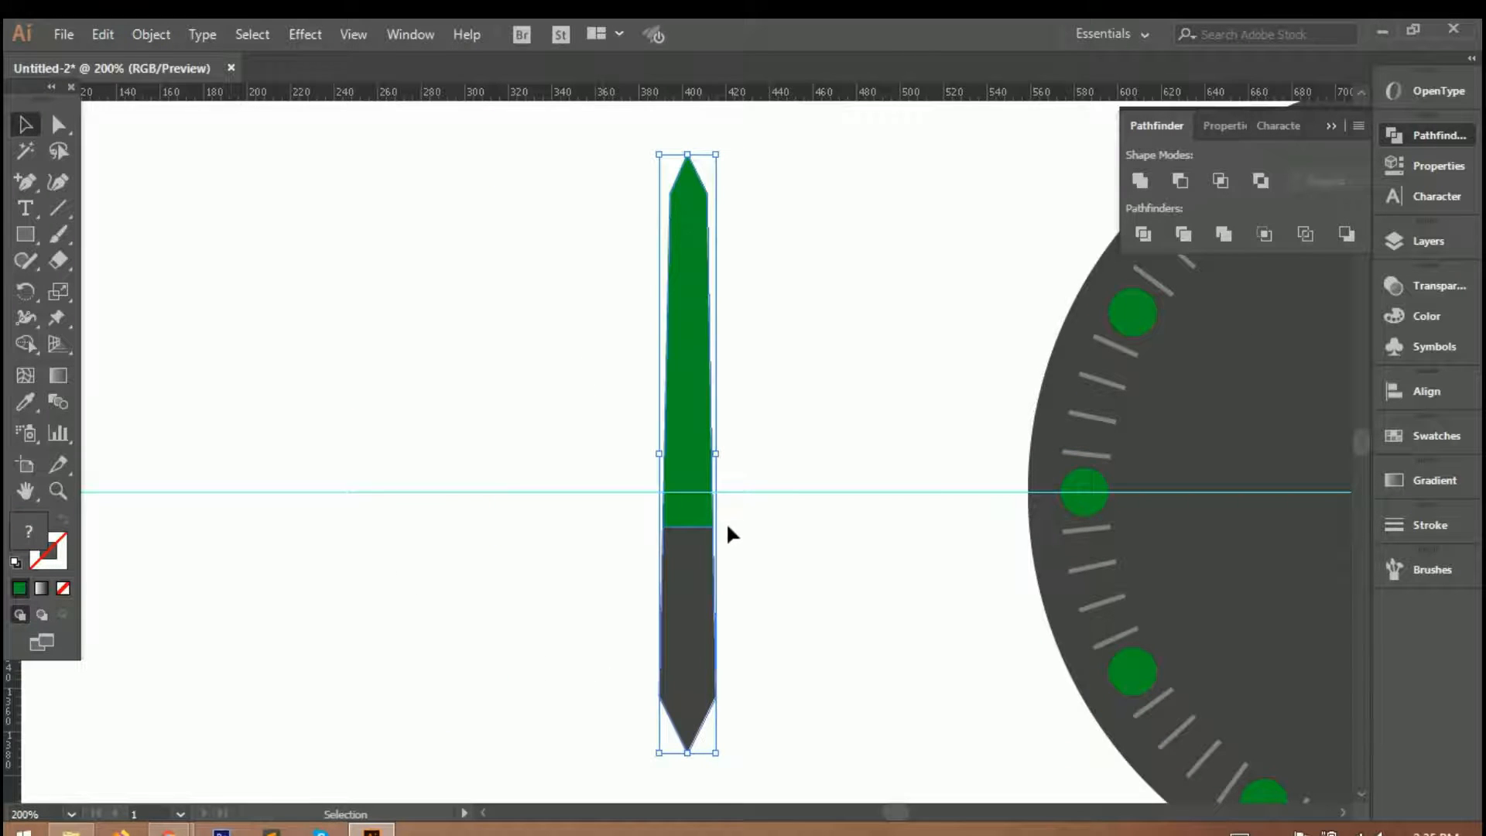
scroll(712, 495, "up", 2)
scroll(706, 486, "down", 3)
scroll(740, 544, "up", 1)
left_click(740, 548)
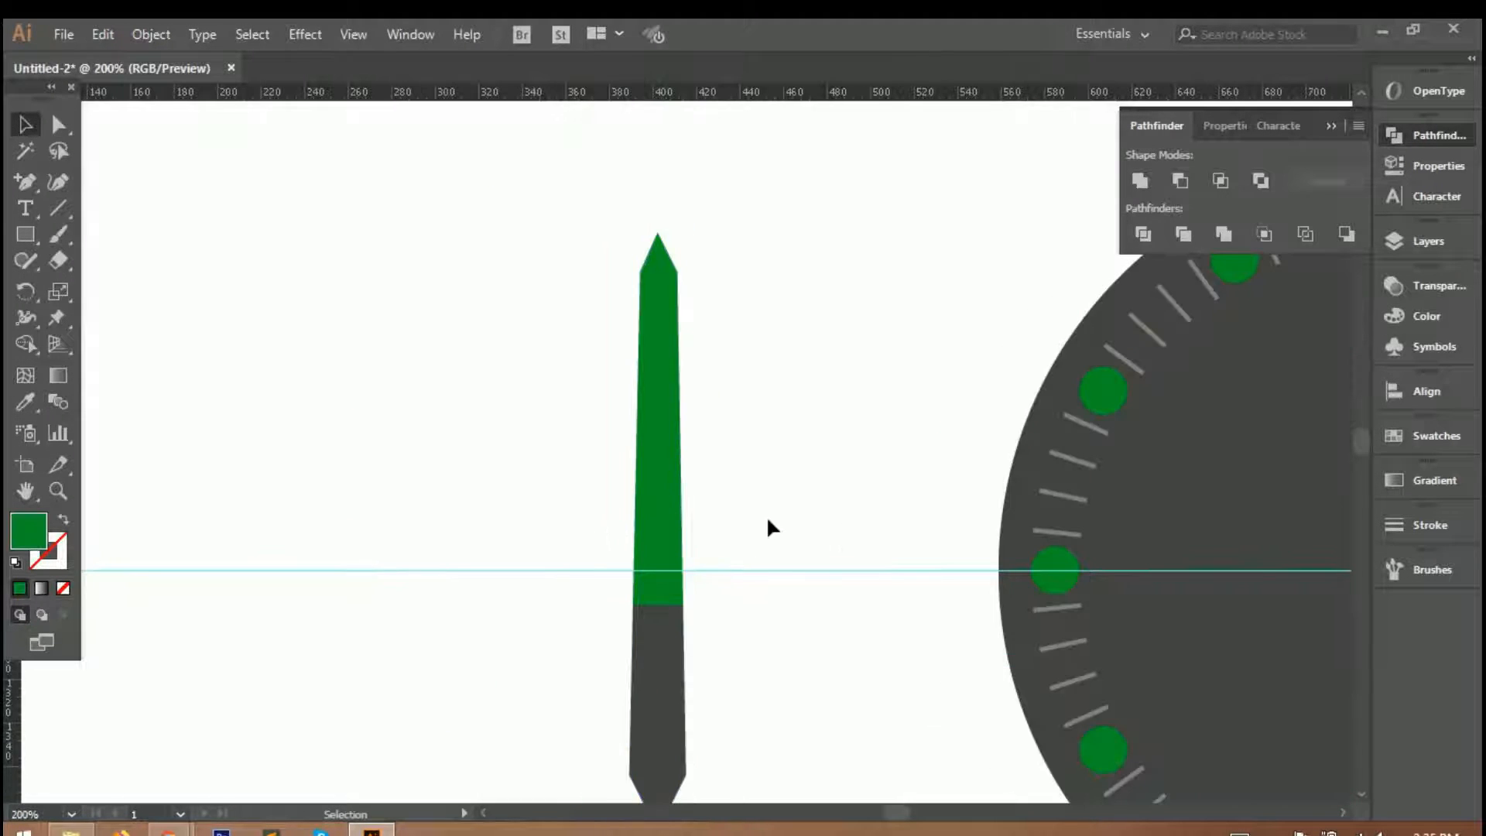
Duplicate the two-coloured hand beside the original and scale the copies into a longer and a shorter hand.
scroll(766, 514, "down", 1)
key("a")
scroll(757, 490, "down", 2)
left_click_drag(646, 369, 755, 610)
left_click_drag(704, 398, 626, 378, "alt")
left_click(716, 472)
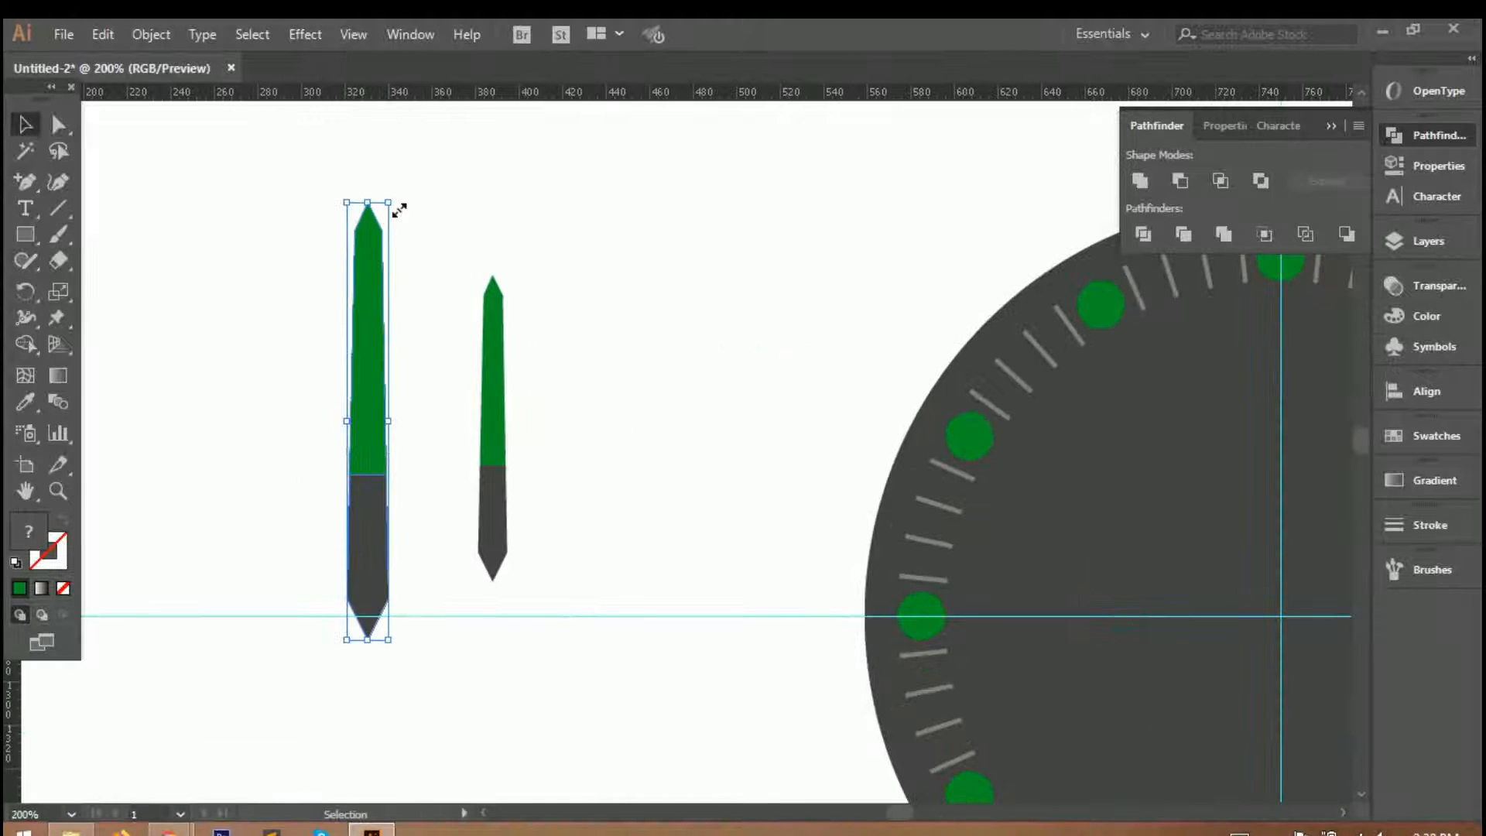
left_click_drag(390, 205, 407, 253)
Select the dark lower parts of both hands together.
left_click(496, 507)
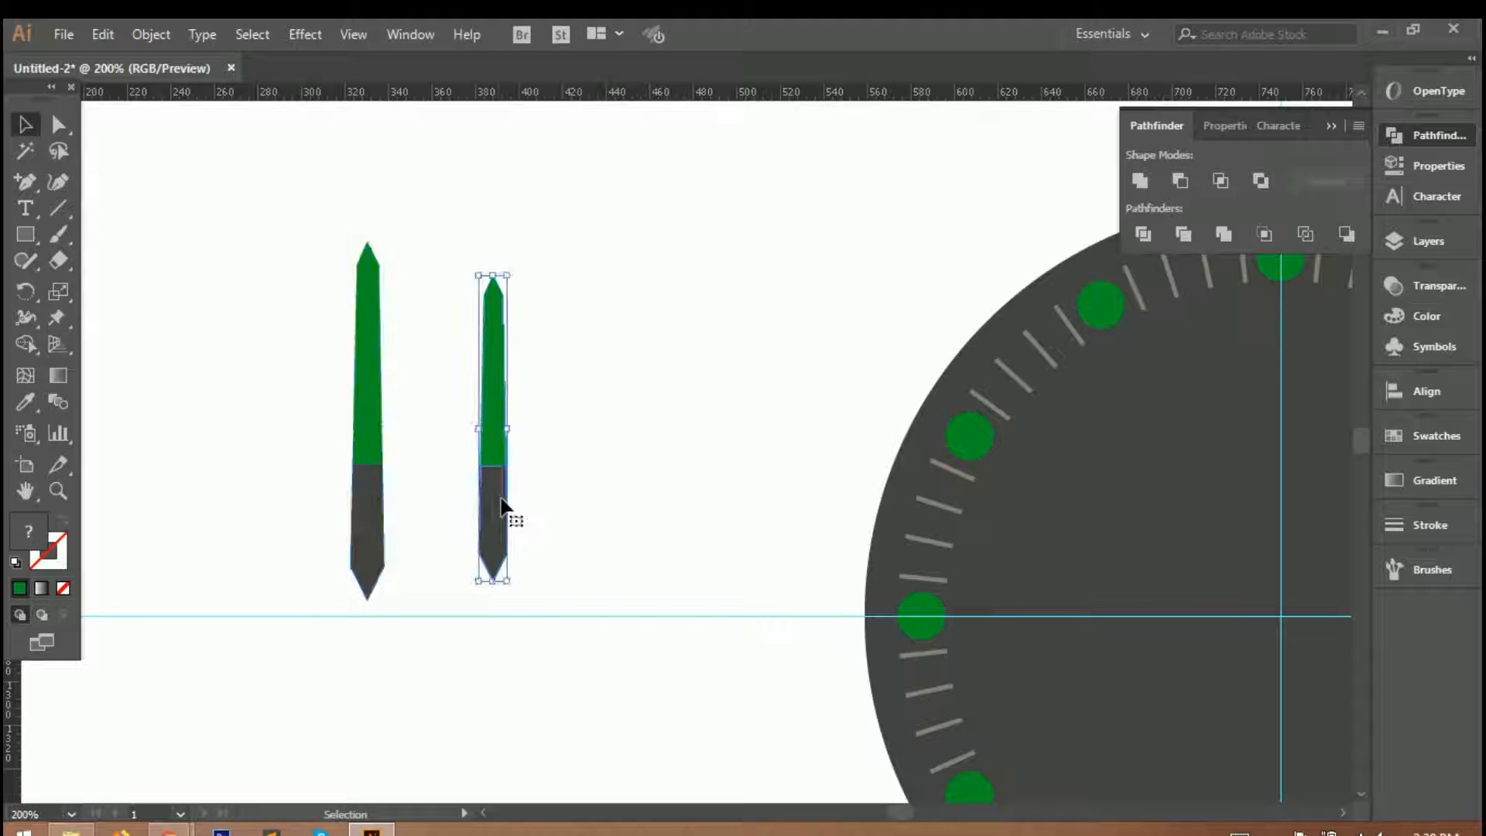
left_click(374, 516)
left_click(494, 515, "shift")
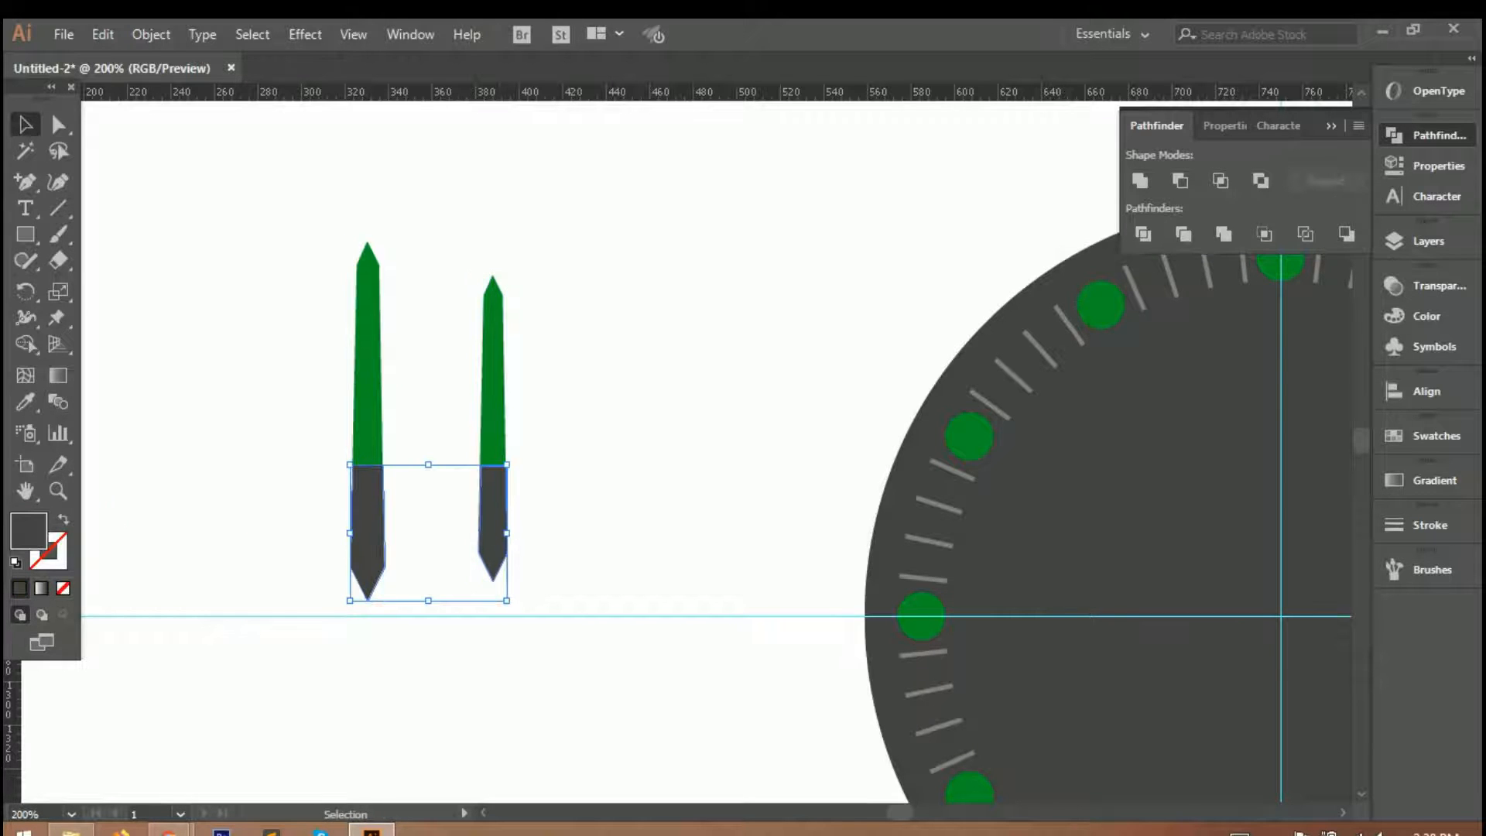
double_click(33, 529)
mouse_move(795, 474)
left_mouse_down()
mouse_move(798, 496)
mouse_move(796, 478)
left_mouse_up()
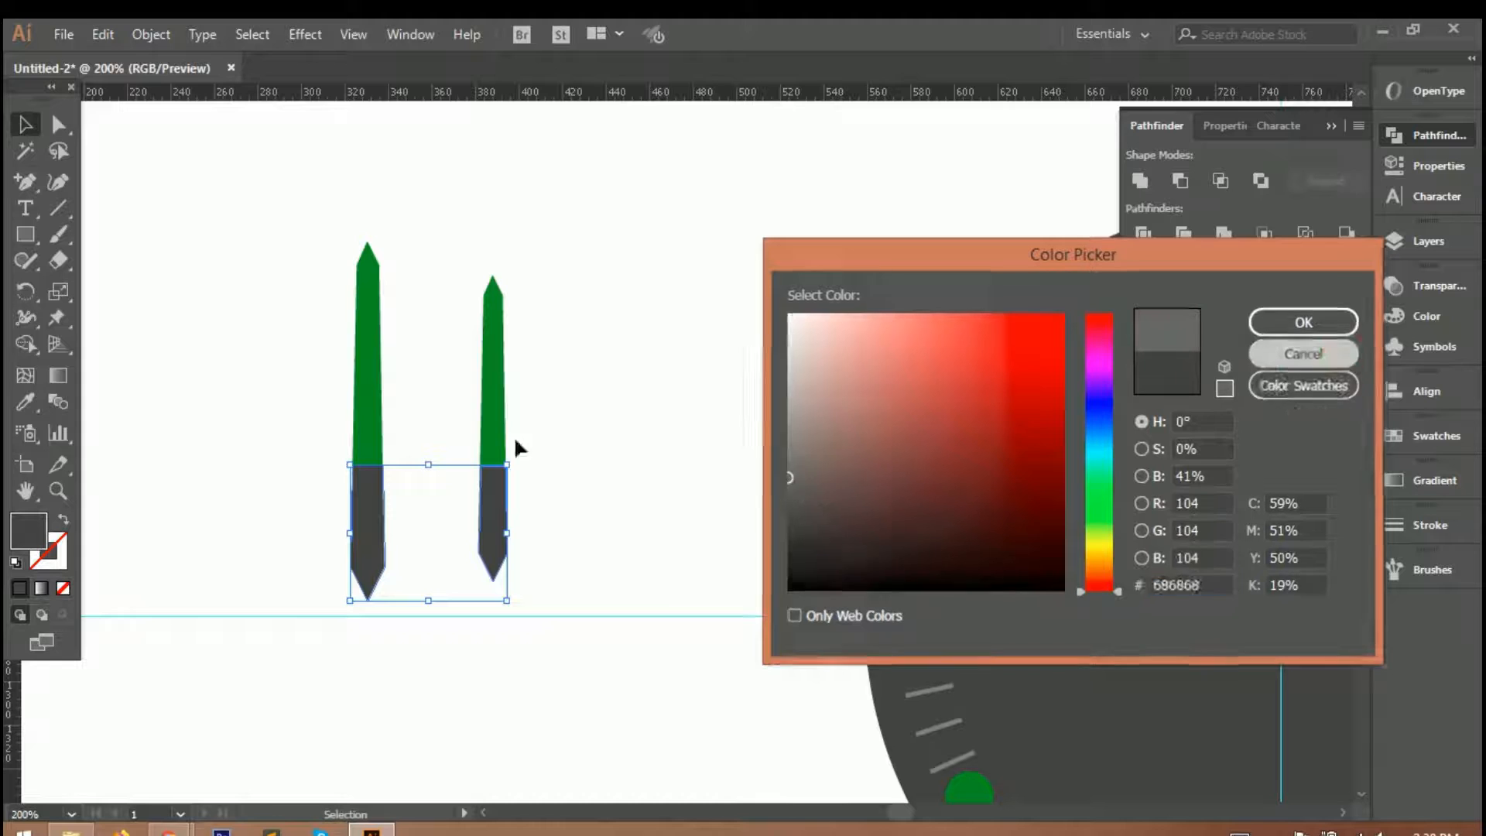
left_click(1303, 322)
Recolour the selected lower parts of both hands with the grey sampled from a minute mark.
left_click(27, 401)
scroll(1001, 480, "up", 4)
left_click(856, 473)
scroll(338, 584, "down", 5)
scroll(201, 641, "left", 10)
Rotate the long and short hands into an open V and overlap their grey lower ends.
left_click(25, 124)
scroll(294, 551, "up", 3)
left_click_drag(235, 495, 620, 484)
scroll(681, 744, "down", 2)
left_click_drag(680, 744, 722, 633)
left_click_drag(583, 596, 760, 552)
left_click_drag(788, 370, 826, 431)
left_click_drag(766, 548, 808, 559)
scroll(764, 669, "up", 5)
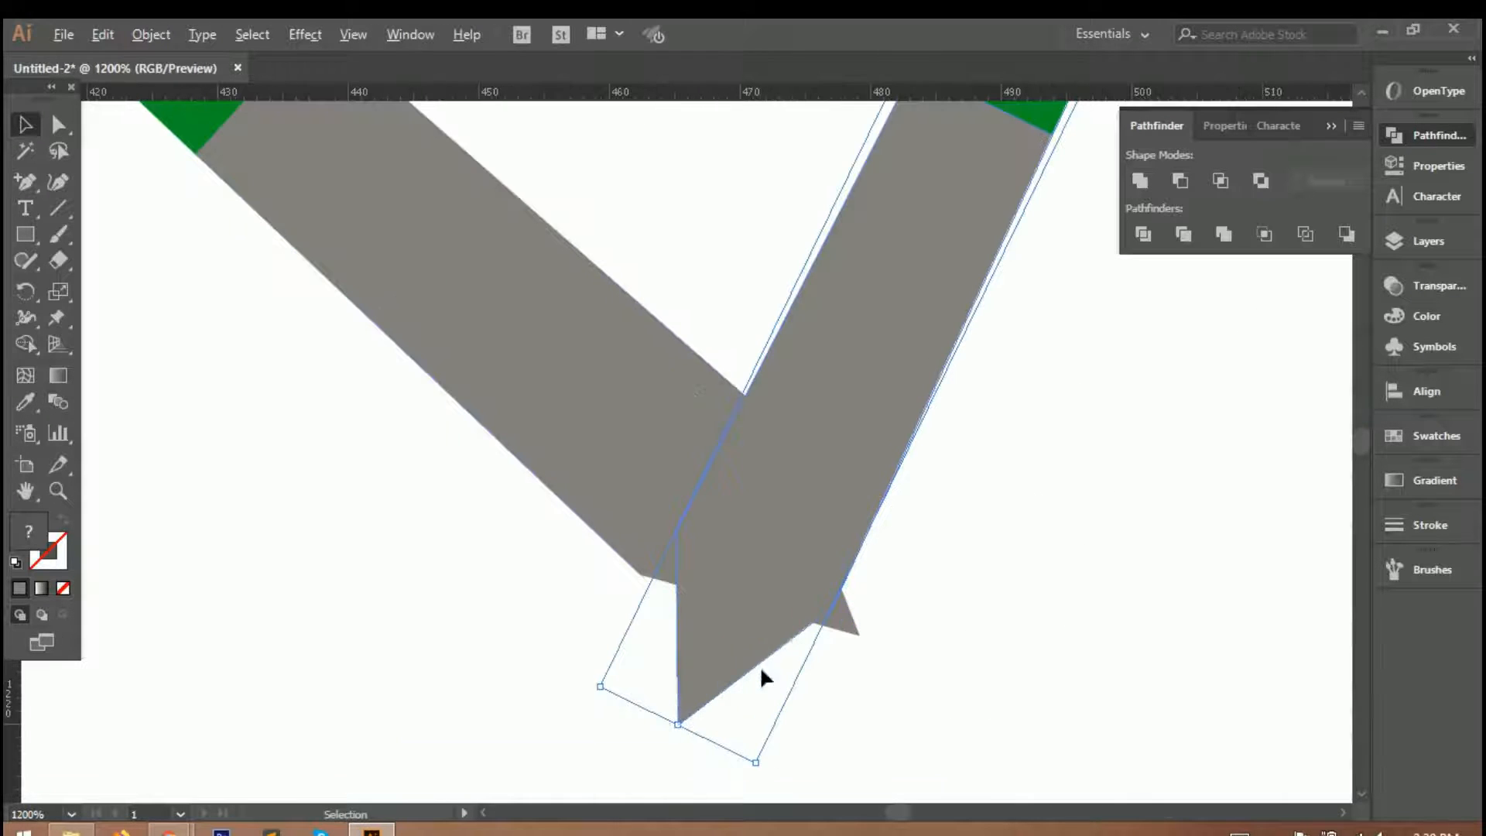
left_click_drag(842, 485, 858, 465)
scroll(889, 597, "down", 5)
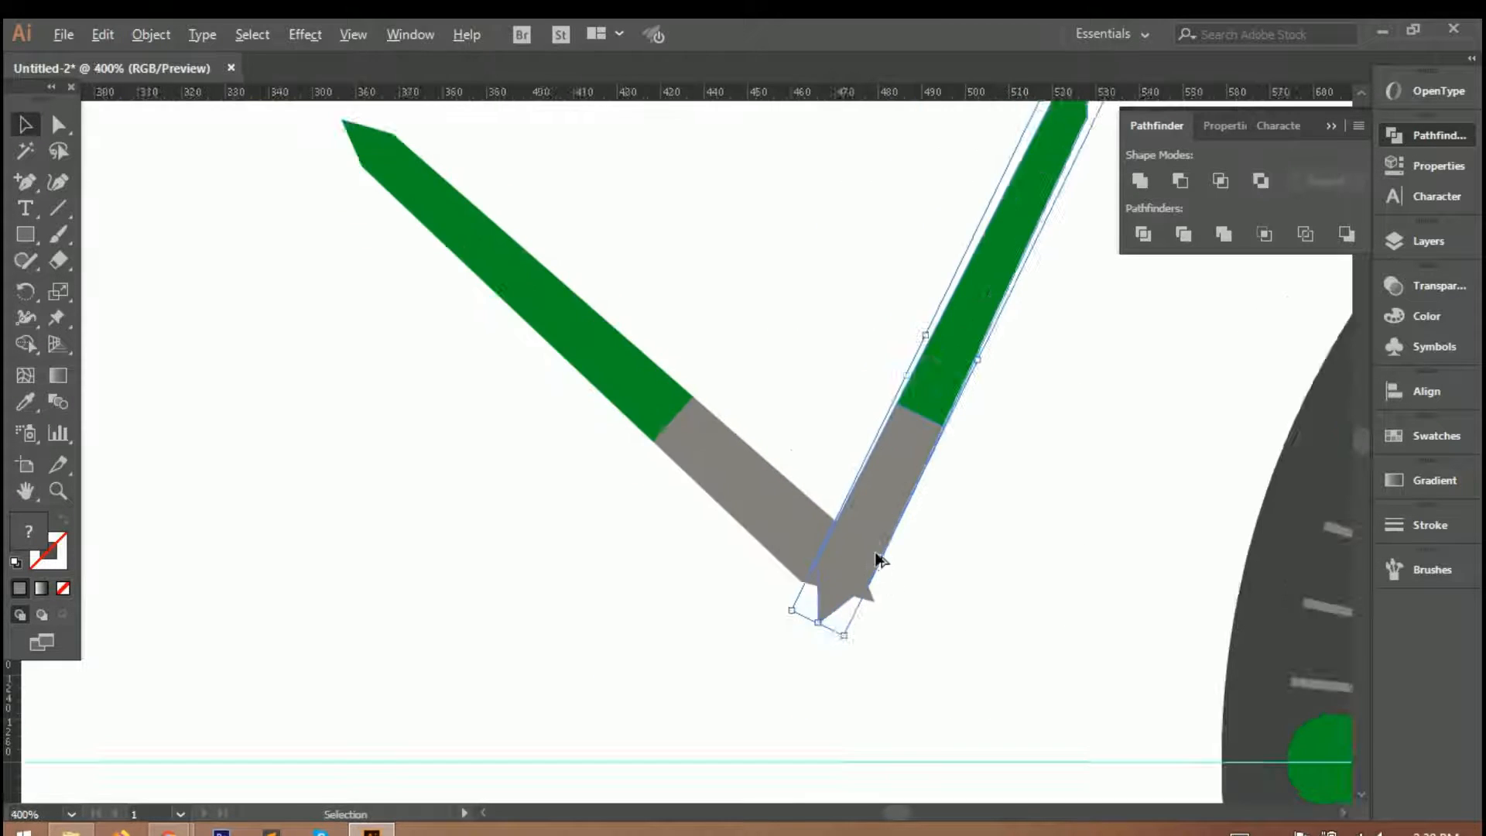
Move both hands together onto the dial so that their overlap sits at the guide crossing.
scroll(876, 546, "down", 4)
scroll(955, 582, "left", 1)
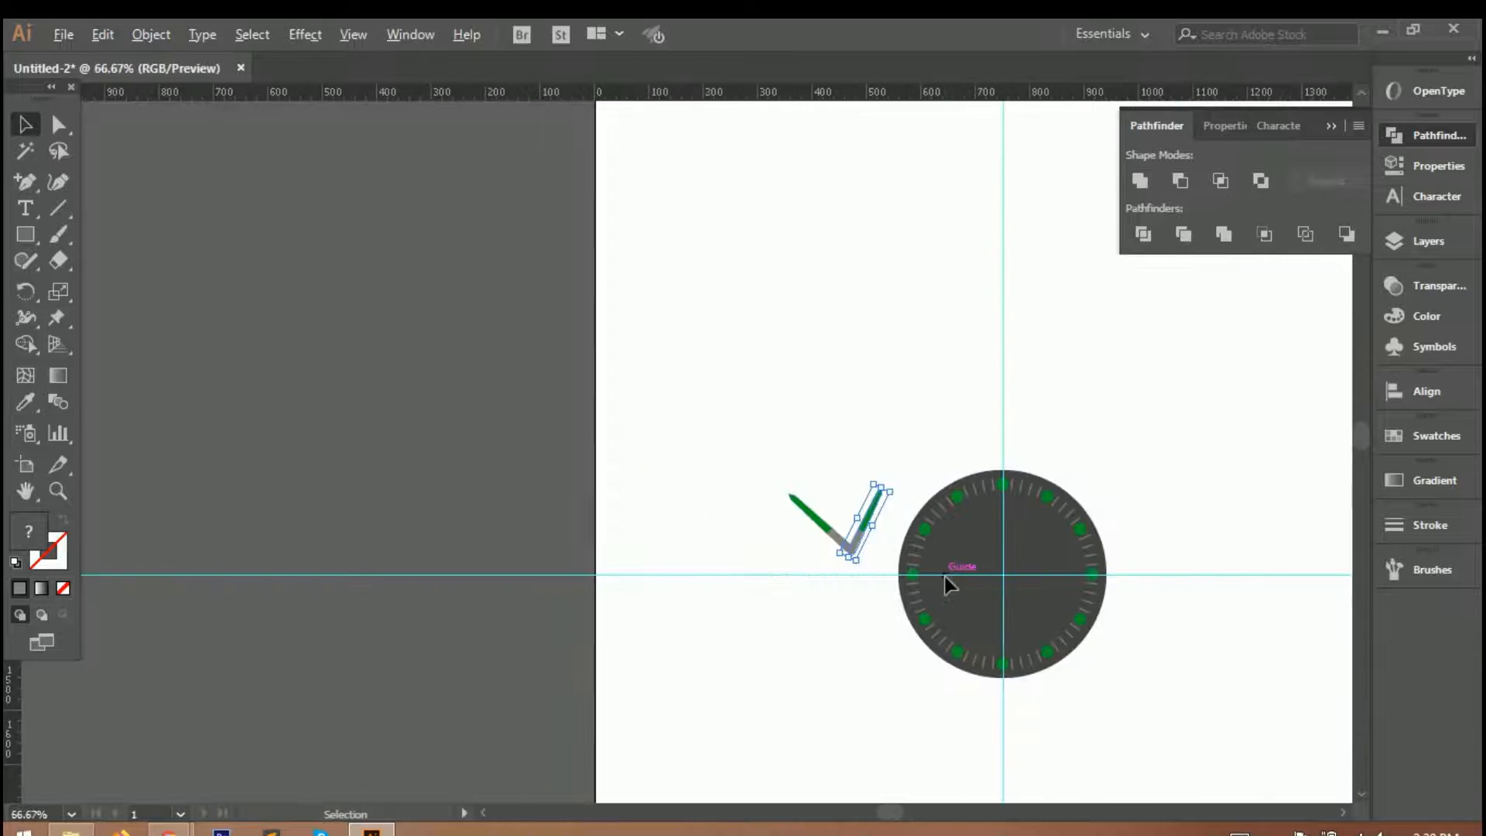
scroll(944, 578, "up", 3)
scroll(929, 575, "down", 3)
left_click(654, 333, "shift")
left_click_drag(701, 358, 1139, 443)
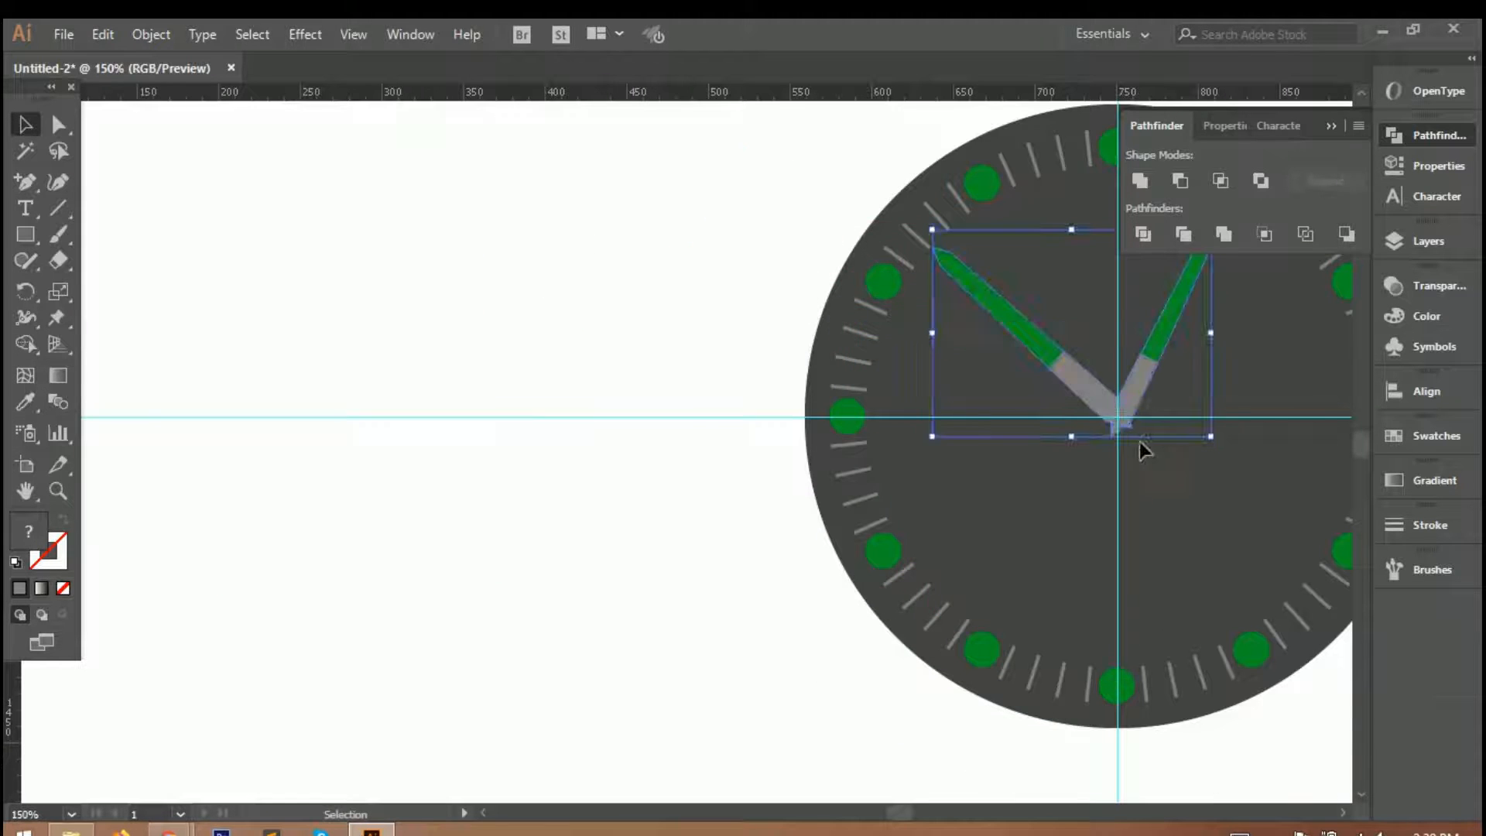
Round off the pointed grey ends of both hands and nudge the hands into line with the dial's centre.
scroll(1118, 421, "up", 4)
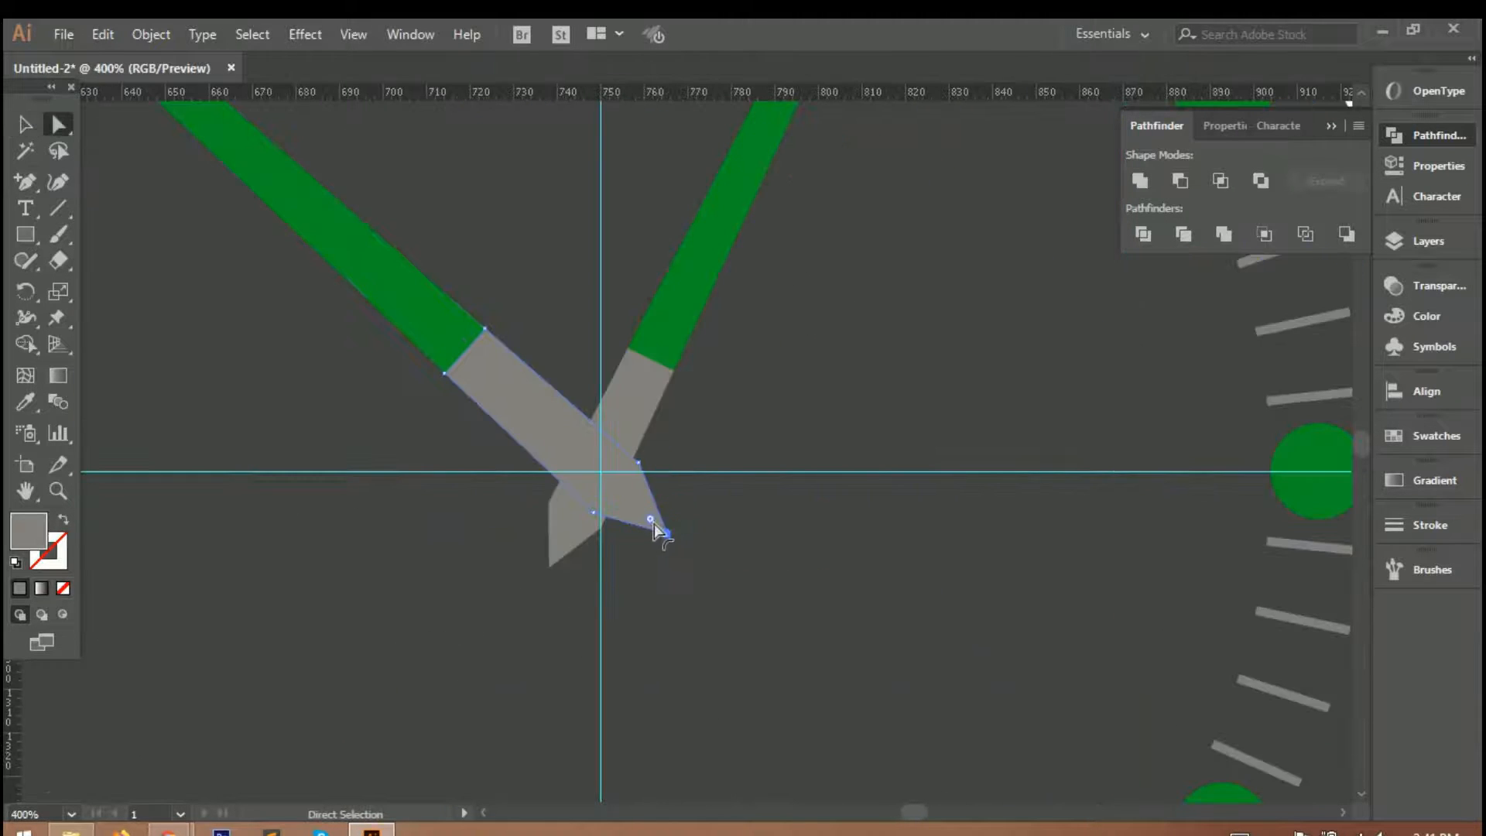
left_click_drag(650, 519, 638, 508)
left_click_drag(524, 544, 571, 524)
left_click(386, 308)
key("v")
left_click_drag(416, 307, 425, 317)
left_click_drag(641, 385, 628, 383)
left_click(709, 596)
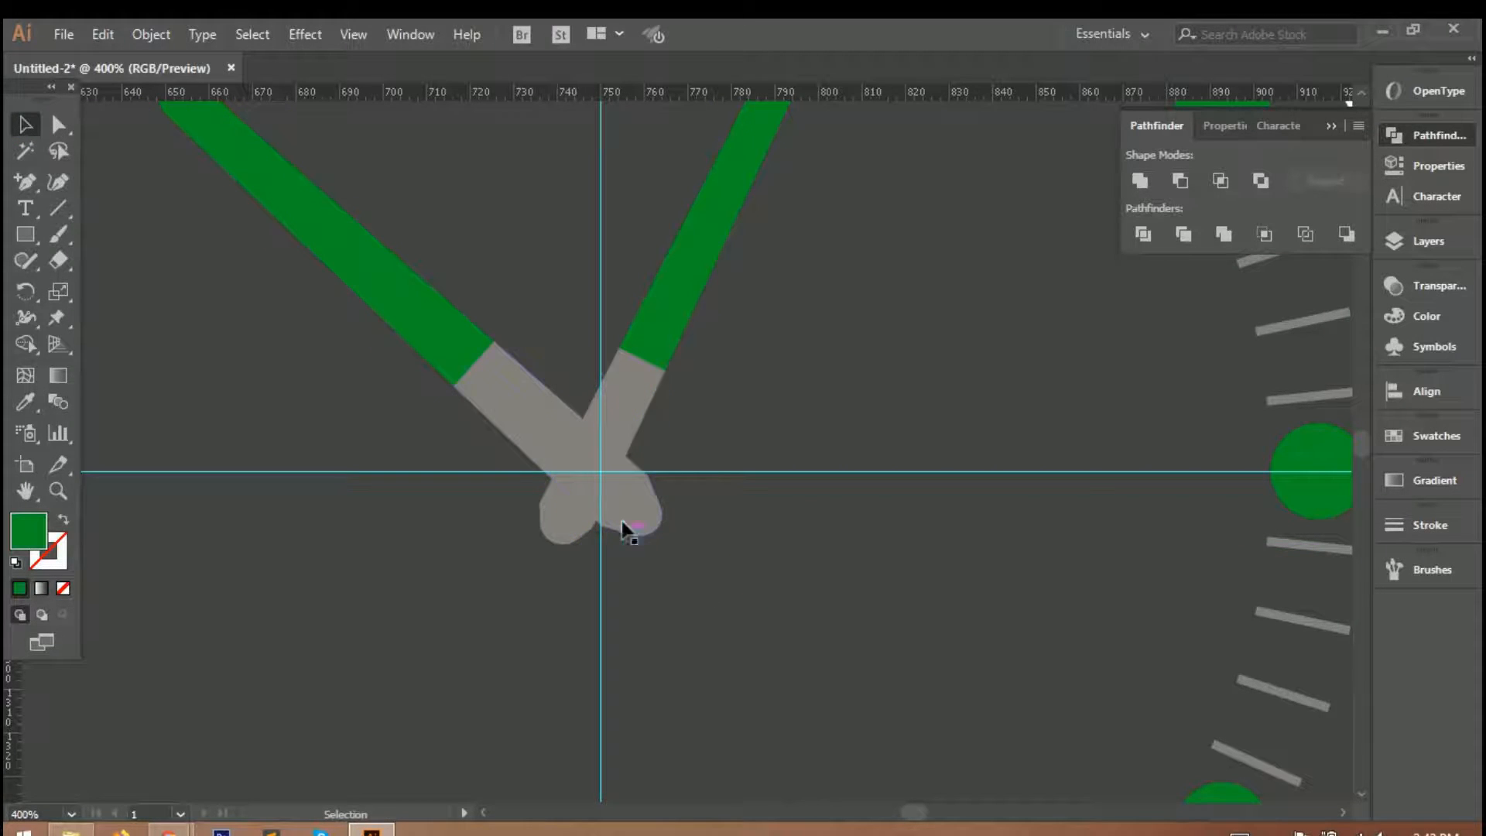
Draw a small green circle and place it where the two hands cross.
scroll(601, 486, "up", 5)
left_click_drag(34, 219, 121, 286)
mouse_move(615, 449)
left_mouse_down()
mouse_move(650, 503)
mouse_move(778, 597)
left_mouse_up()
left_click_drag(696, 520, 598, 442)
scroll(651, 472, "down", 6)
Scale both hands and the green centre dot down slightly as one selection and align them to the guide crossing.
key("v")
scroll(752, 531, "down", 2)
left_click(670, 506)
left_click(788, 472, "shift")
left_click_drag(829, 587, 852, 616)
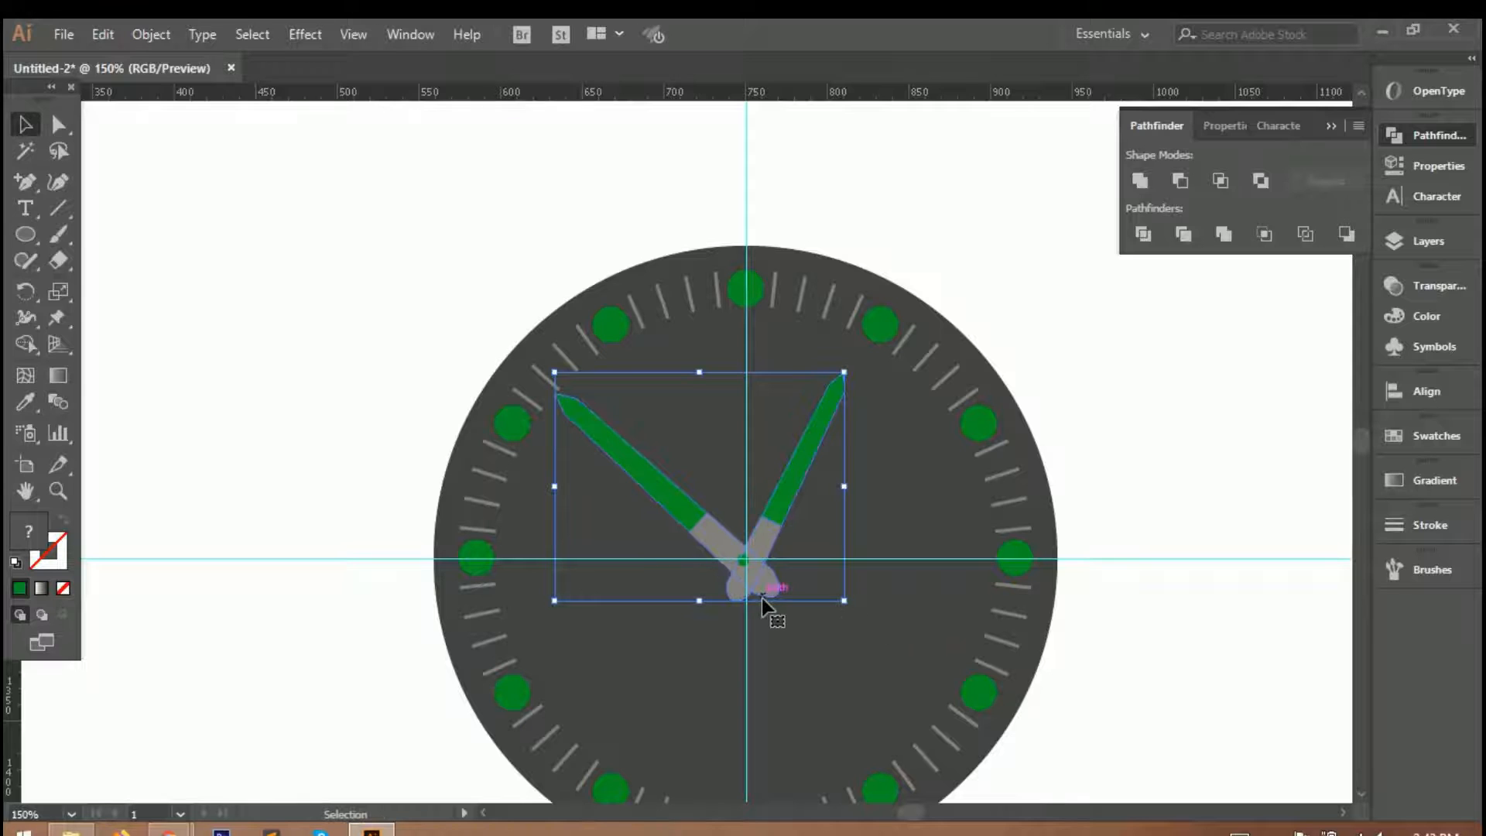
key("ctrl+z")
left_click_drag(834, 599, 844, 602)
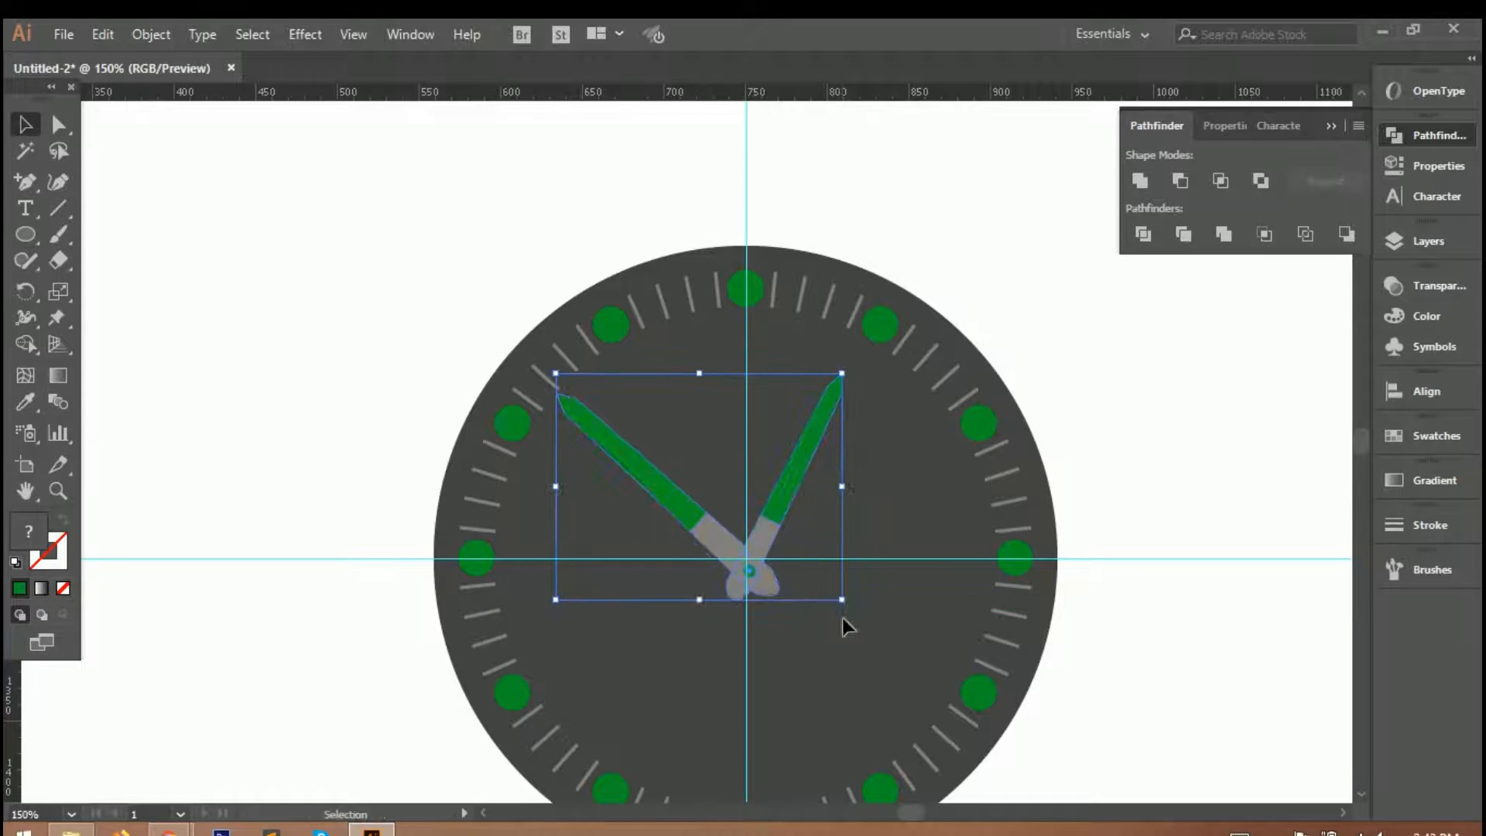
scroll(741, 585, "up", 4)
left_click_drag(766, 546, 735, 440)
scroll(734, 440, "down", 3)
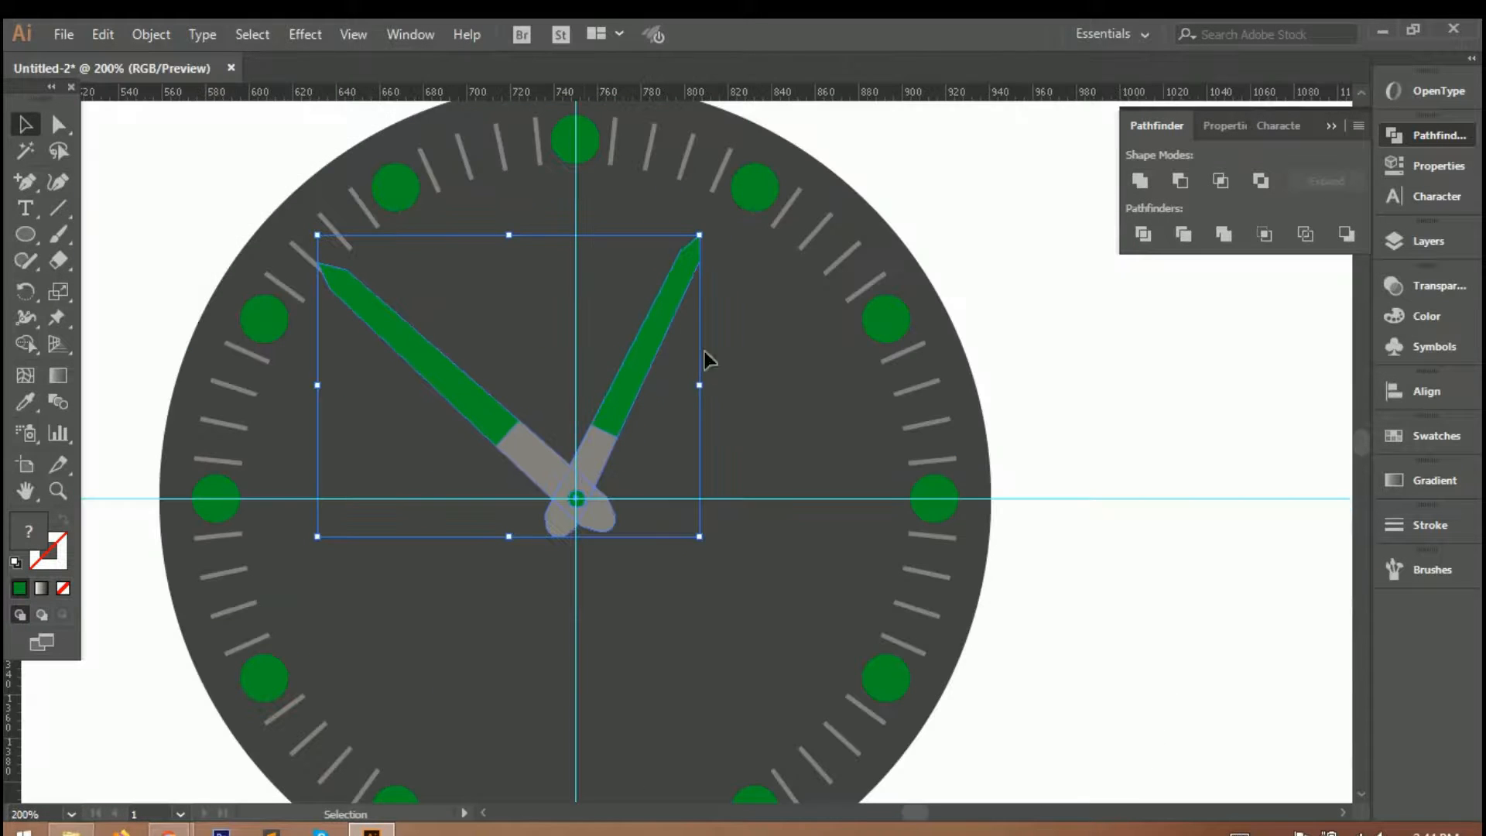
left_click_drag(709, 239, 700, 243)
left_click(1081, 477)
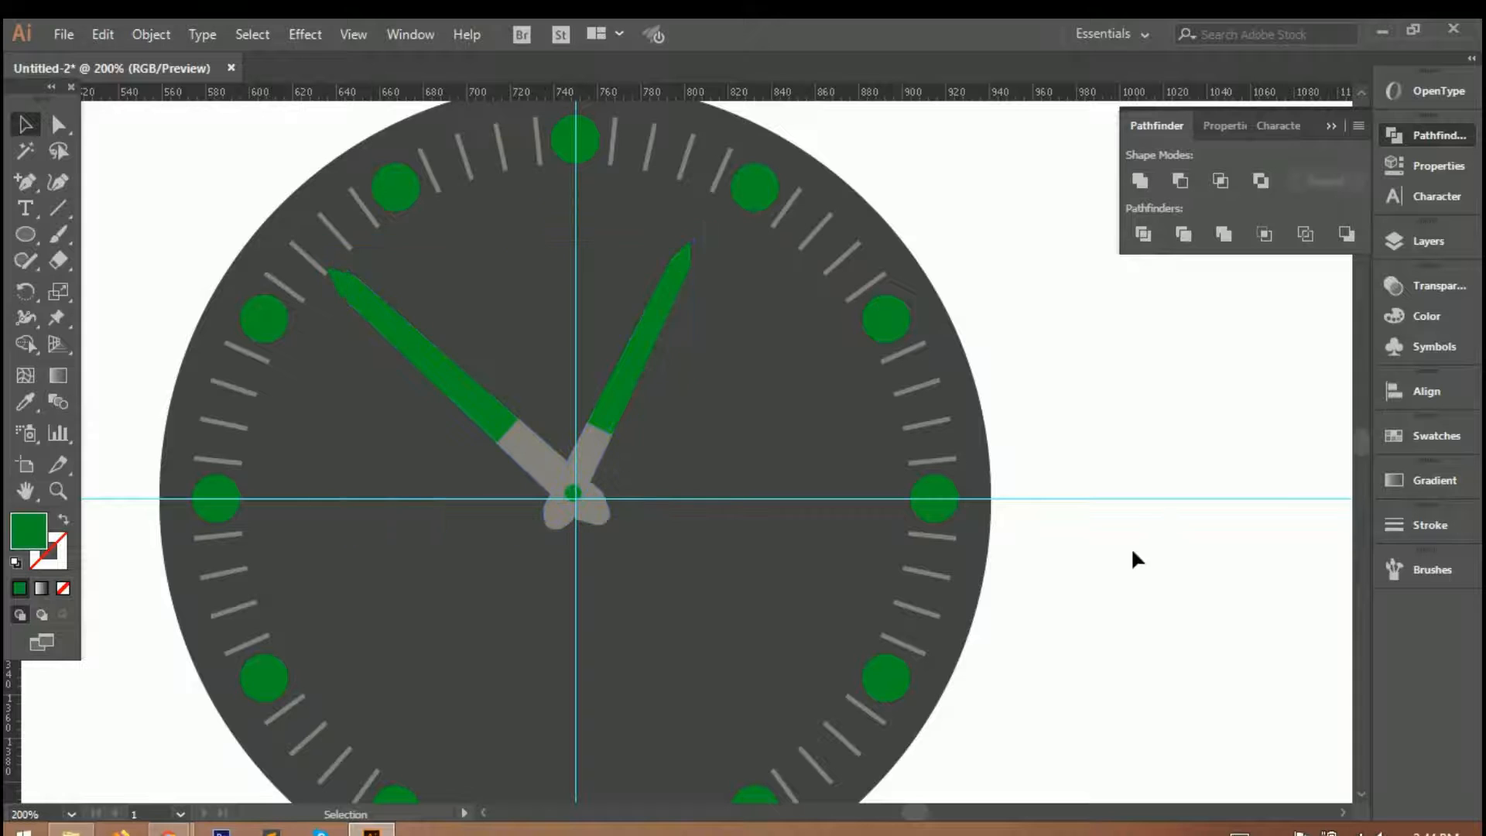
Reposition the hands with their green dot so that the dot sits exactly on the guide crossing.
right_click(561, 493)
left_click(612, 617)
scroll(587, 570, "up", 6)
left_click_drag(595, 484, 622, 544)
scroll(622, 545, "down", 10)
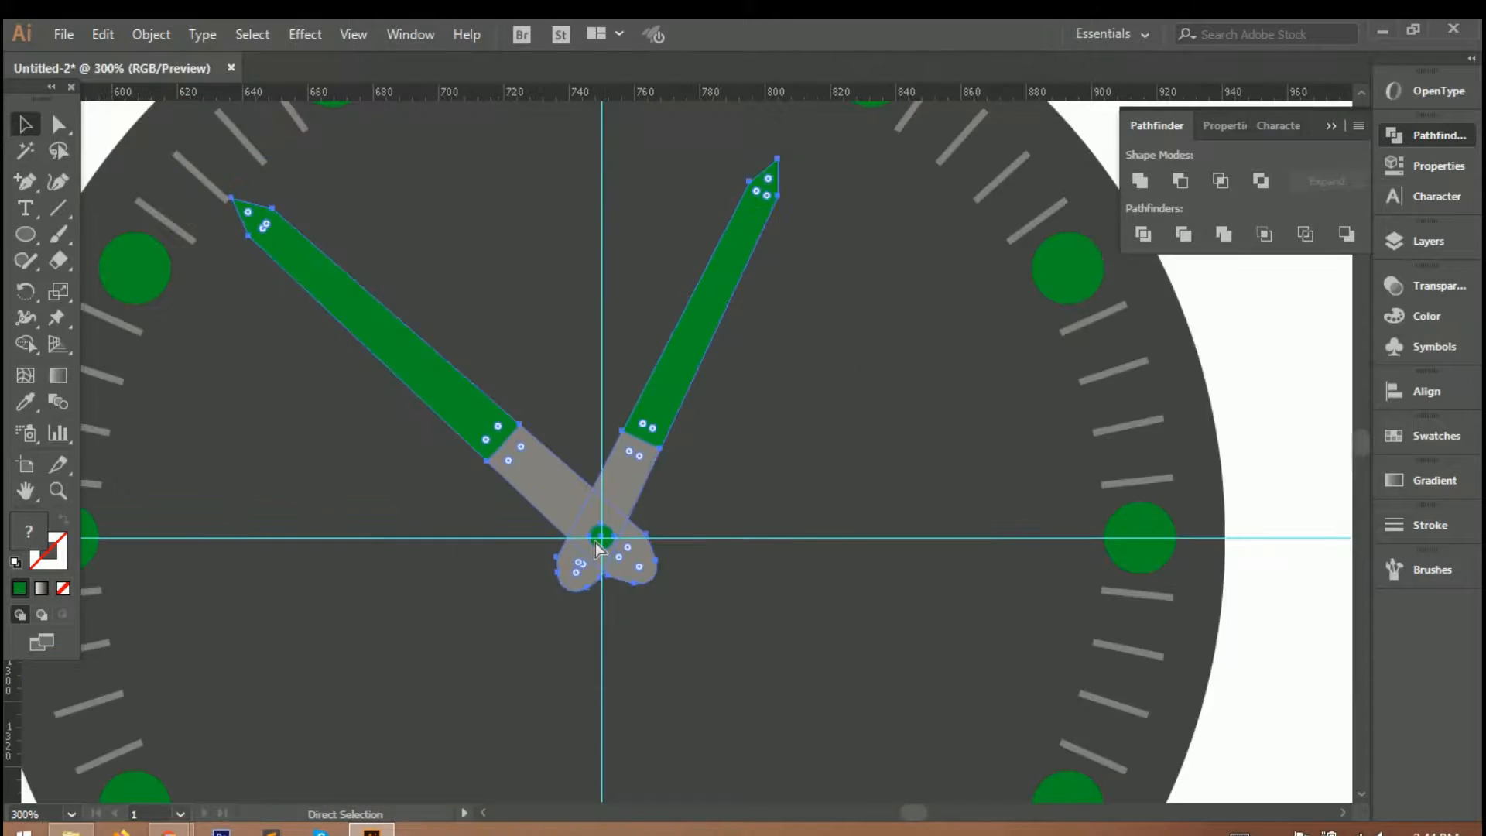
left_click(586, 551)
scroll(678, 420, "up", 5)
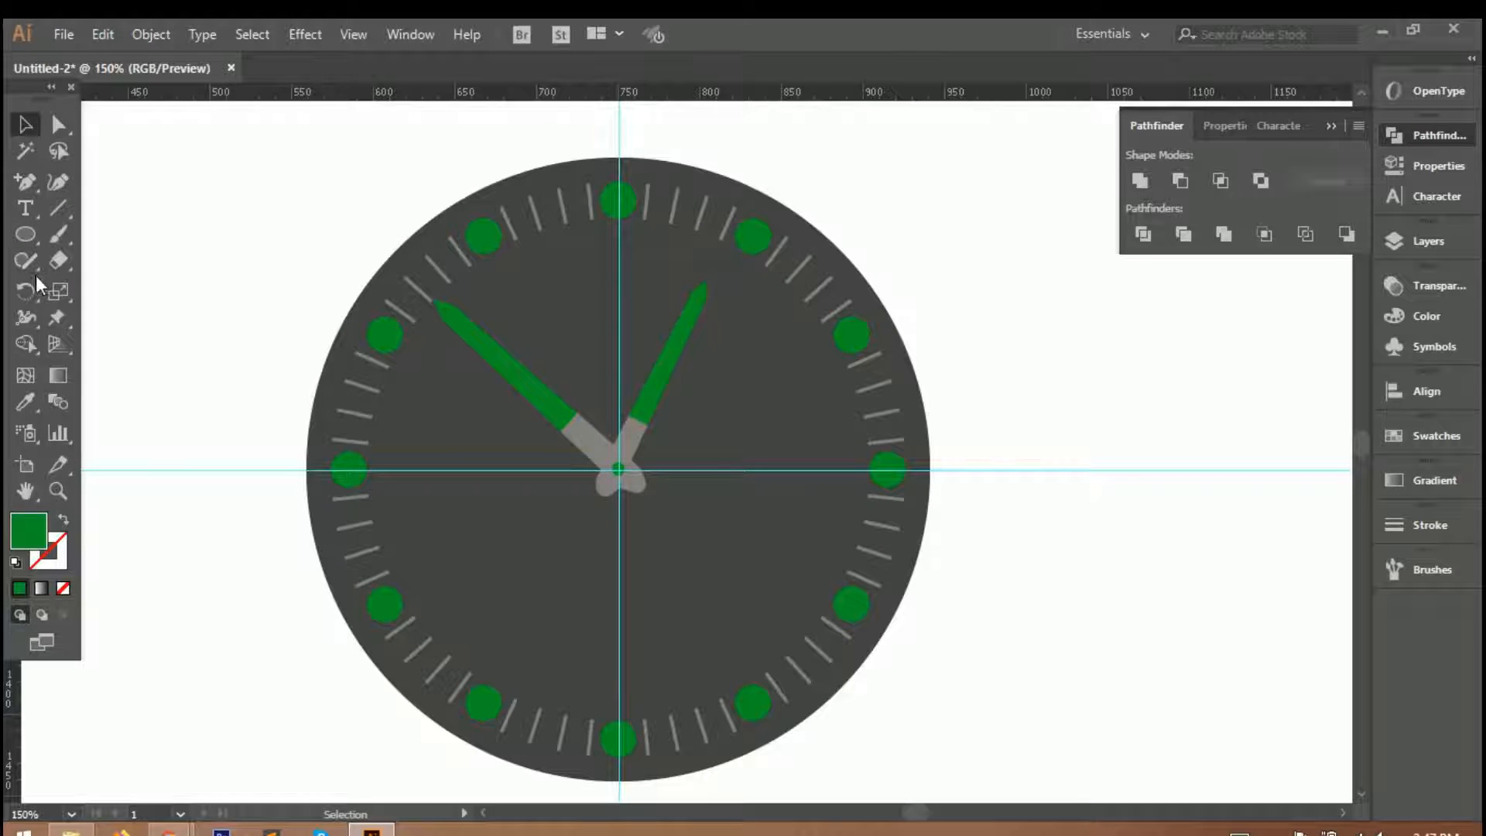
Draw a thin green rectangle about 13 px wide and 205 px high on the empty area left of the dial.
scroll(142, 331, "left", 3)
left_click_drag(26, 234, 100, 232)
mouse_move(224, 253)
left_mouse_down()
mouse_move(262, 257)
mouse_move(263, 611)
left_mouse_up()
left_click_drag(256, 610, 245, 588)
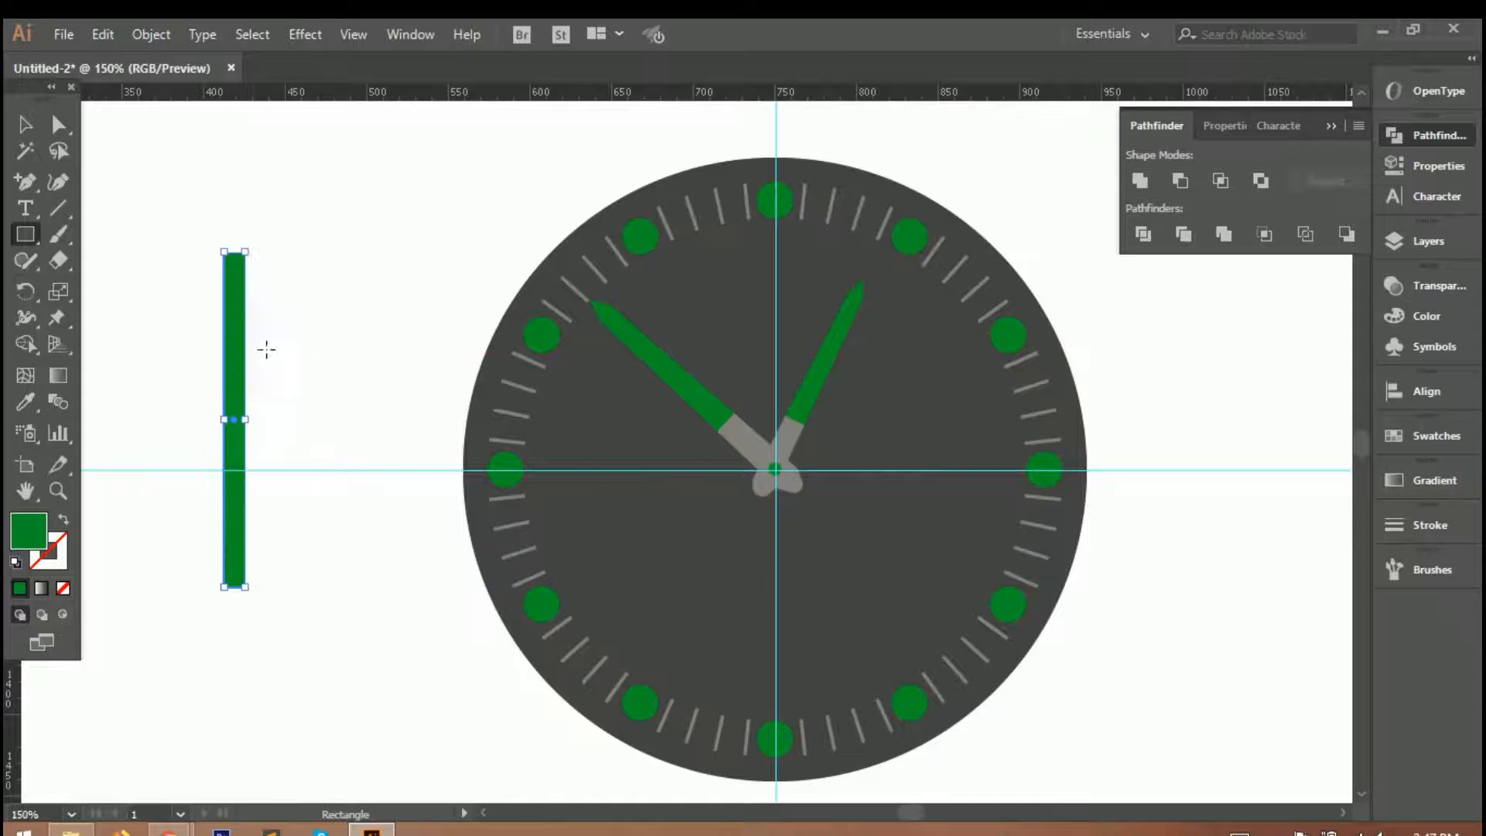
Add an anchor point midway along the thin rectangle's top edge and pull it upward into a point.
scroll(257, 268, "up", 4)
left_click(110, 217)
left_click(792, 468)
left_click(25, 183)
left_click(167, 207)
left_click(59, 126)
left_click_drag(167, 205, 168, 174)
Move the two upper shoulder points of the thin green shape inward so that it tapers towards its tip.
scroll(162, 345, "down", 2)
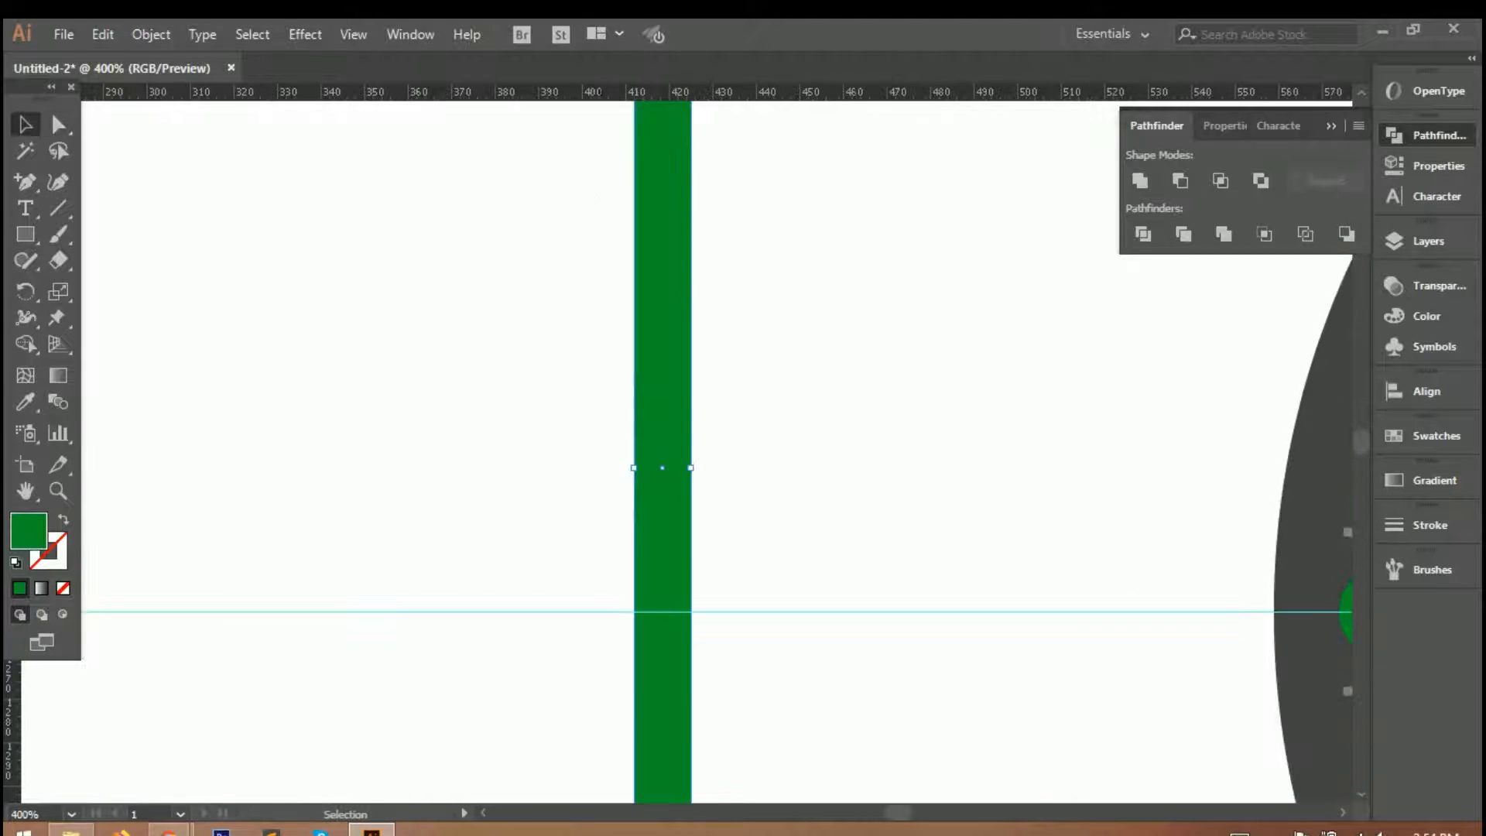
scroll(657, 189, "up", 4)
key("a")
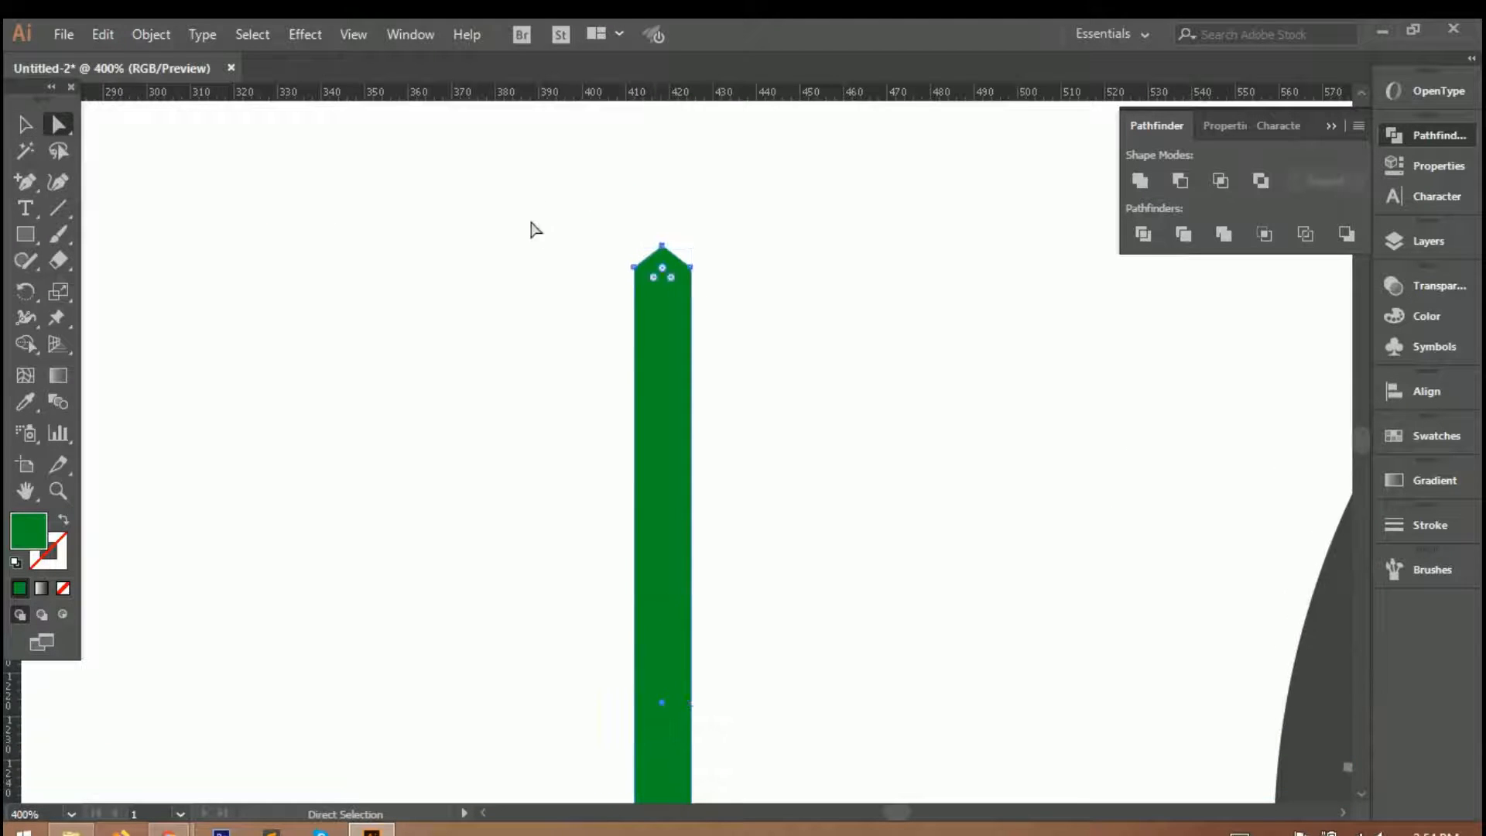
scroll(641, 283, "up", 4)
left_click_drag(630, 294, 682, 300)
left_click_drag(856, 298, 789, 306)
scroll(859, 406, "down", 2)
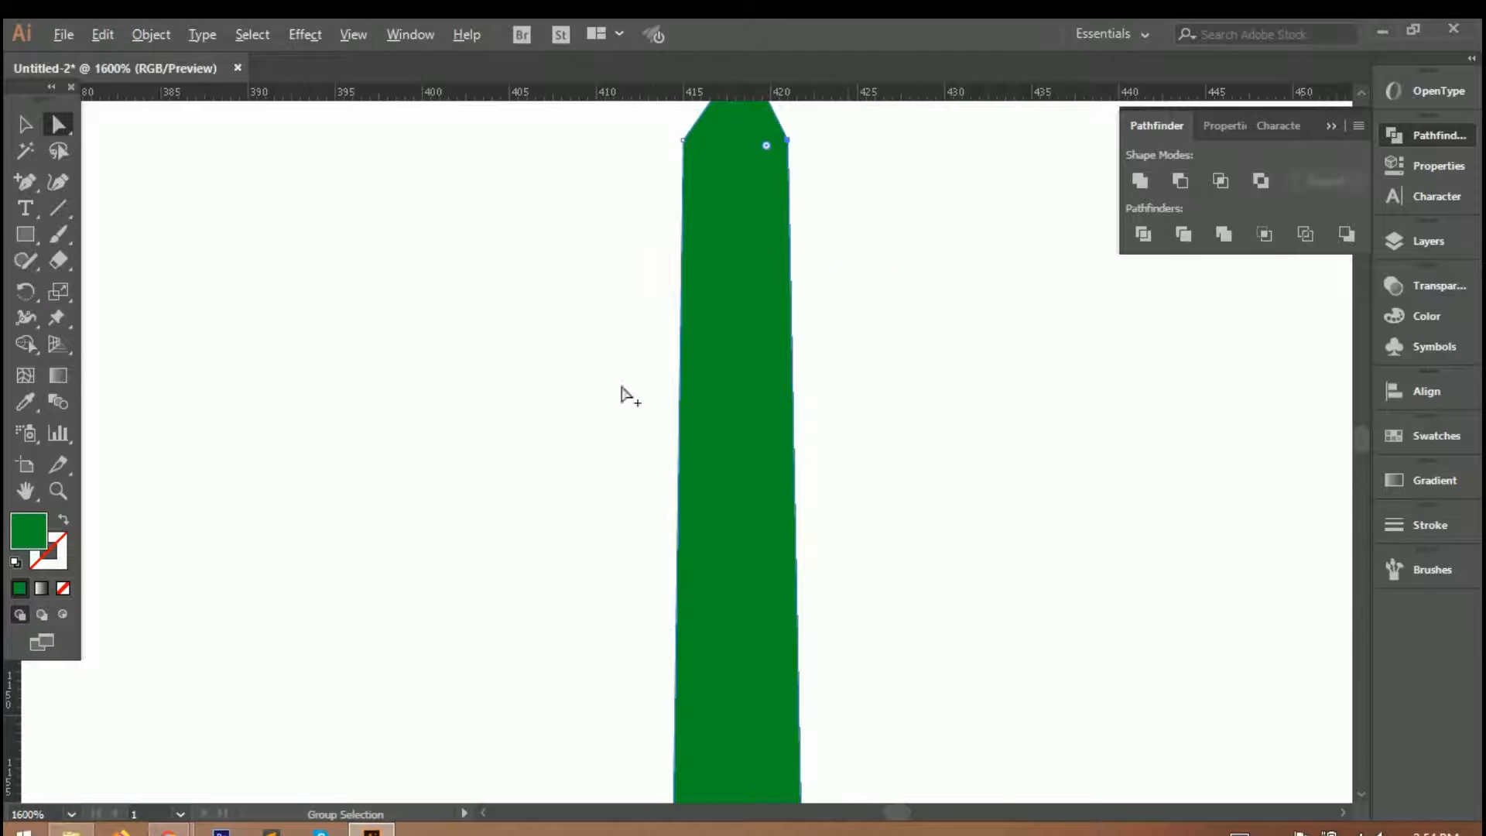
Change the thin tapered hand's fill colour to bright red.
key("ctrl+0")
scroll(807, 404, "up", 3)
key("v")
key("i")
double_click(28, 533)
mouse_move(989, 434)
left_mouse_down()
mouse_move(1072, 324)
mouse_move(1079, 406)
mouse_move(1094, 331)
left_mouse_up()
left_click(1103, 590)
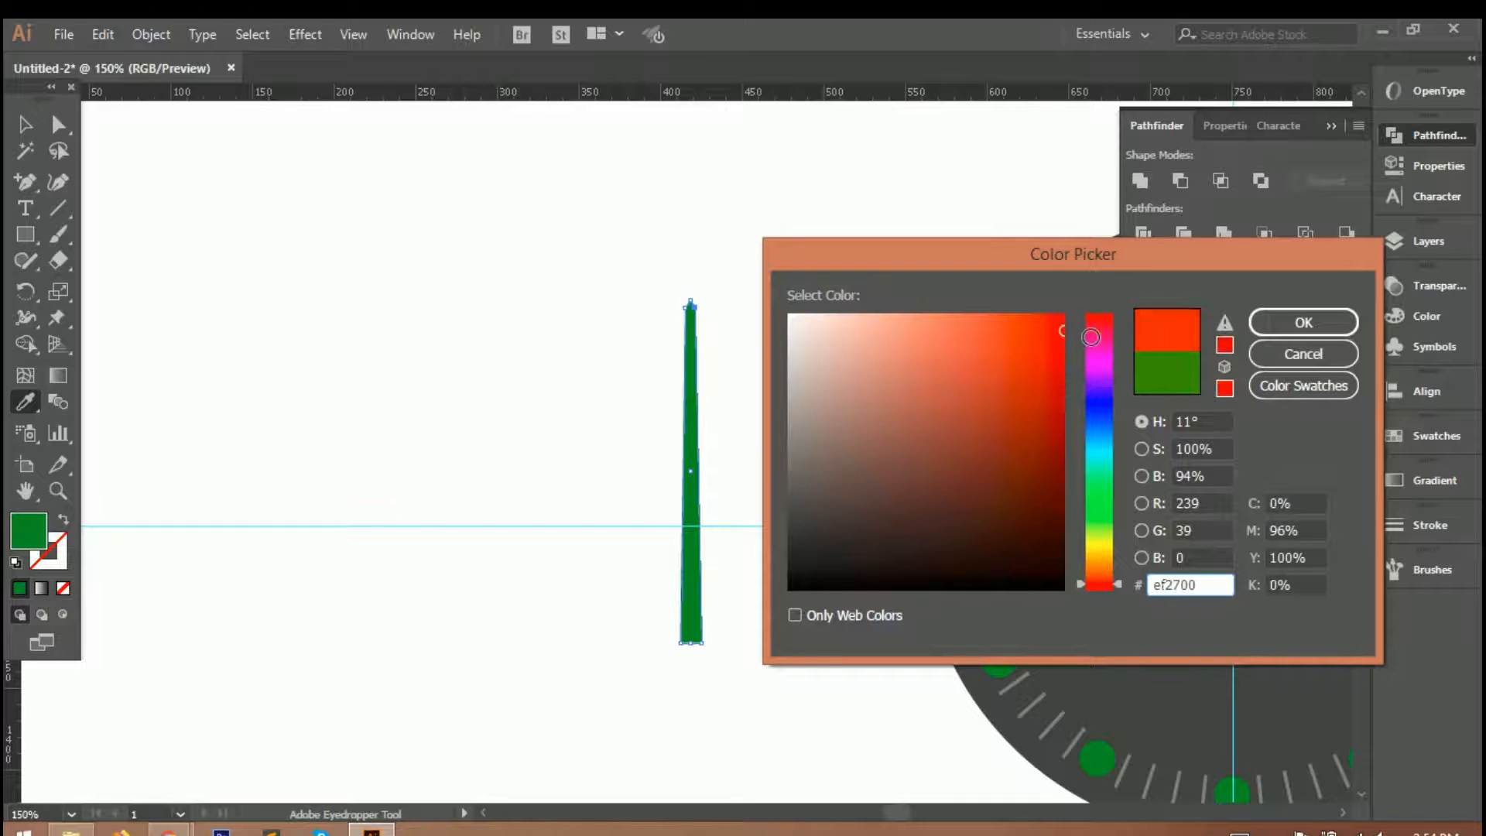
left_click(1065, 322)
key("Return")
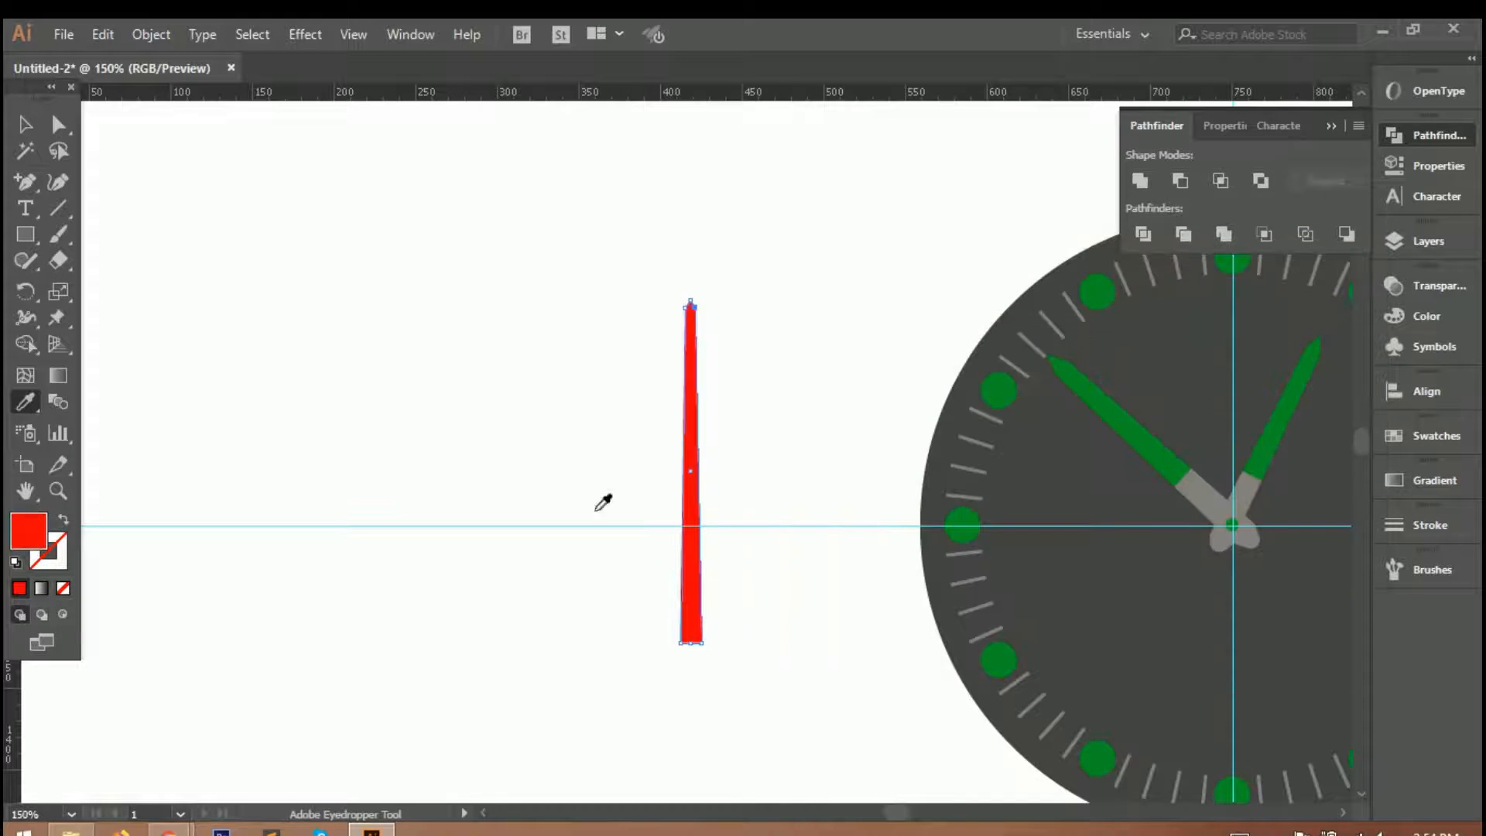
key("v")
left_click(410, 556)
Draw a circle about 24 px across over the red hand's lower end and fill it with the minute marks' grey.
scroll(713, 548, "up", 2)
scroll(716, 545, "down", 1)
left_click_drag(24, 232, 110, 263)
left_click_drag(670, 585, 710, 623)
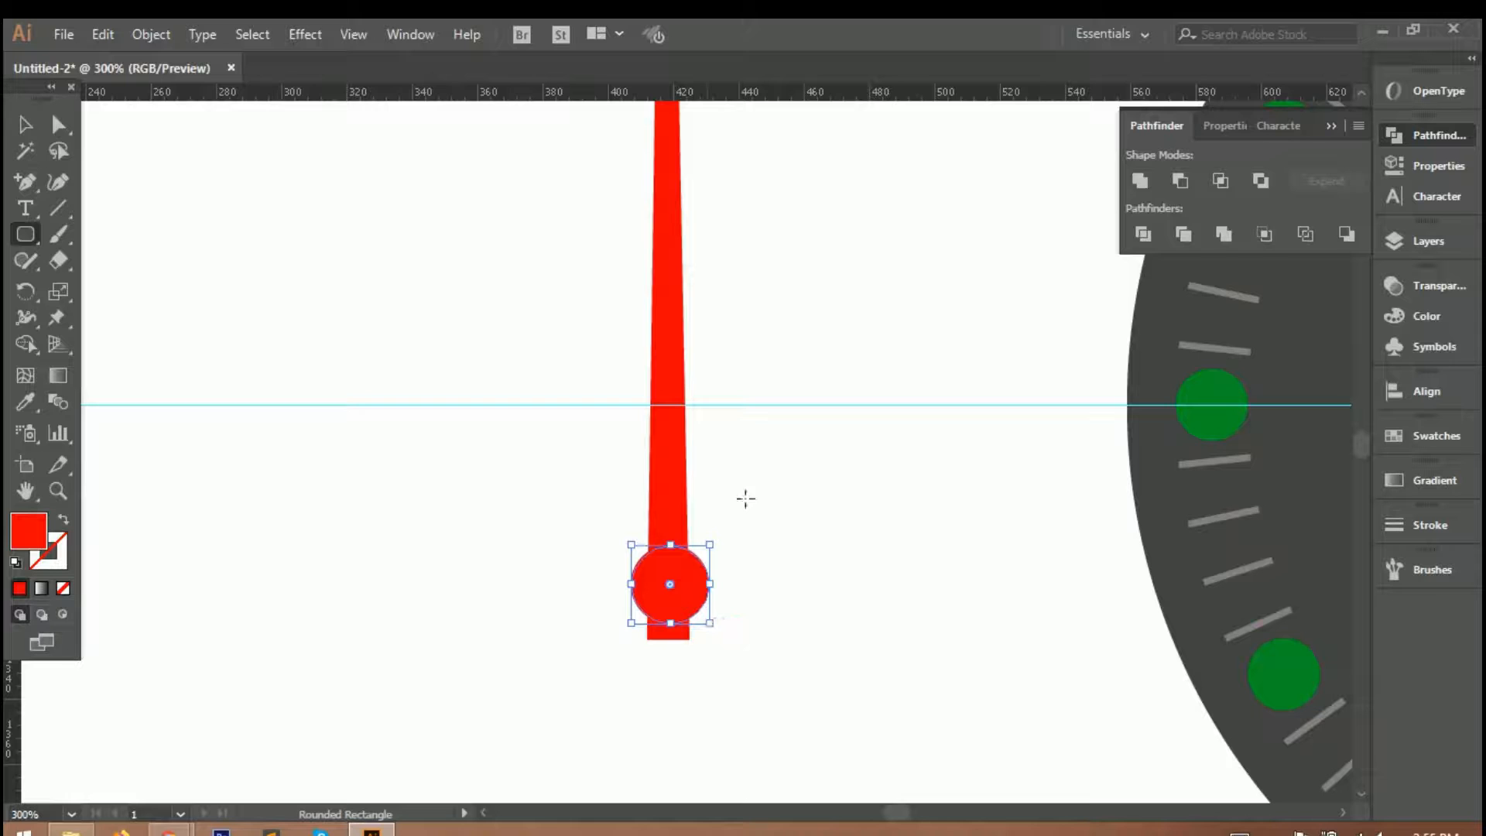
key("v")
left_click(26, 401)
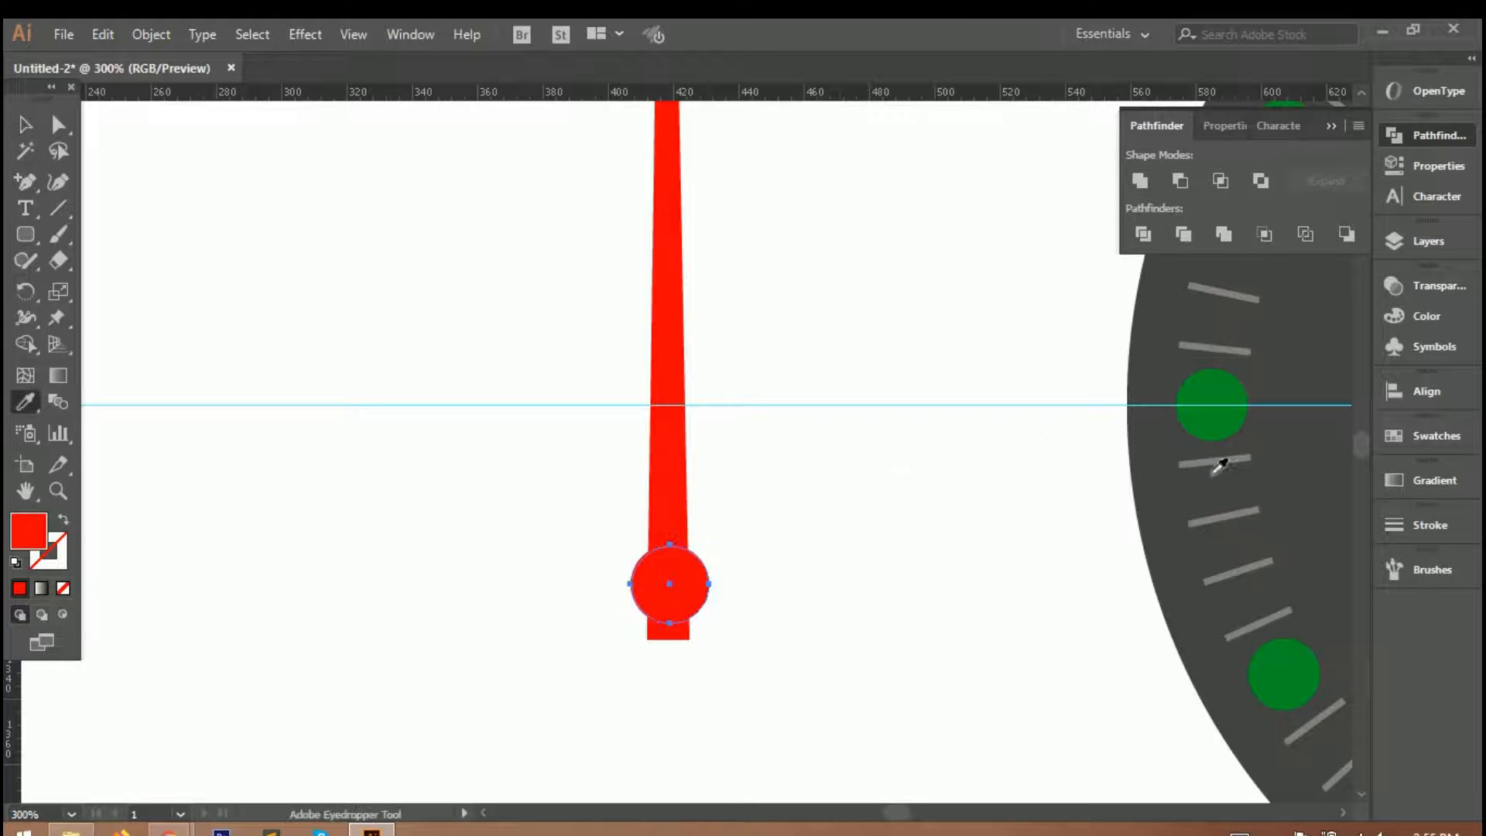
left_click(1214, 463)
key("v")
Draw a grey rectangle about 36 px wide and 56 px high covering the red hand's lower end and the circle.
left_click_drag(550, 488, 747, 681)
left_click(230, 455)
left_click_drag(26, 234, 128, 236)
mouse_move(612, 515)
left_mouse_down()
mouse_move(713, 700)
mouse_move(732, 698)
left_mouse_up()
key("v")
Cut the hand's lower end and circle out of the grey rectangle, and delete the surplus rectangle around them.
left_click(503, 472)
left_click_drag(503, 472, 822, 574)
left_click_drag(583, 286, 748, 598)
key("ctrl+g")
left_click(745, 615)
left_click(730, 605)
left_click(744, 612)
right_click(691, 605)
left_click(766, 444)
left_click(768, 456)
key("Delete")
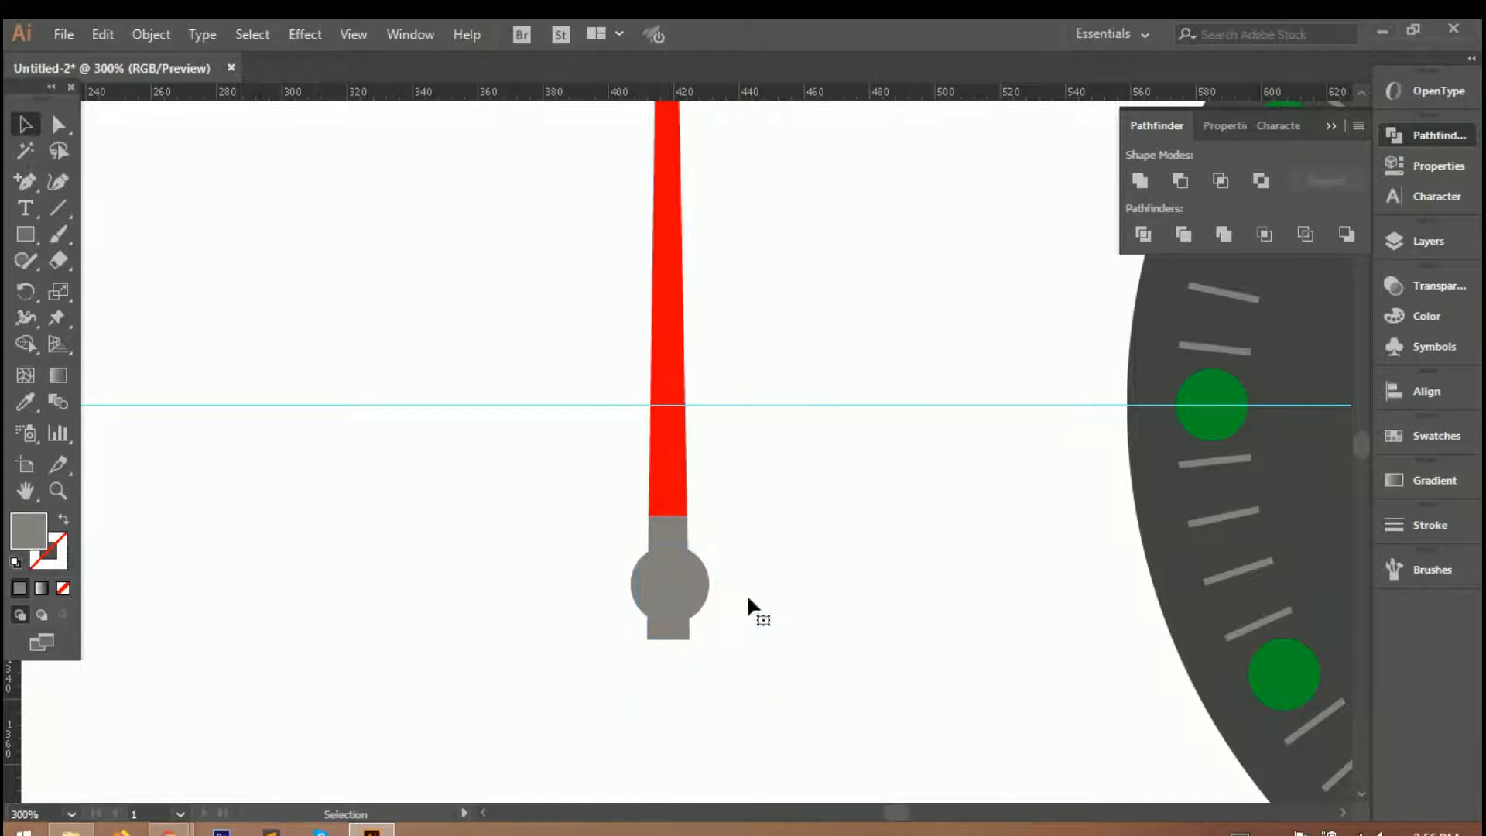
Group the red hand with its grey lower end and move it onto the centre of the dial.
scroll(739, 577, "up", 1)
left_click(657, 620)
right_click(656, 623)
left_click(723, 324)
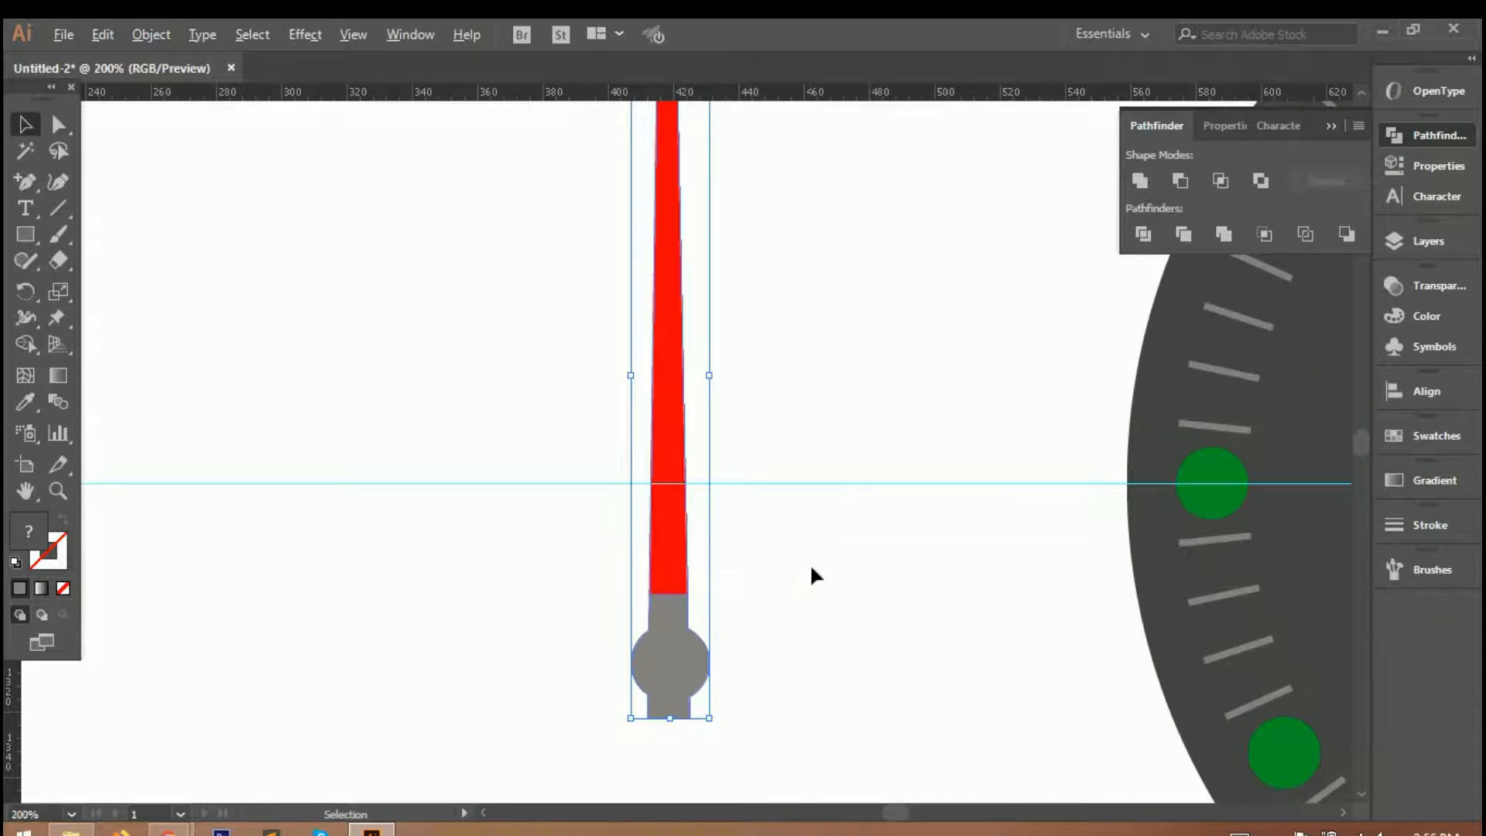
scroll(809, 576, "down", 2)
left_click_drag(765, 584, 1131, 529)
scroll(1131, 529, "up", 3)
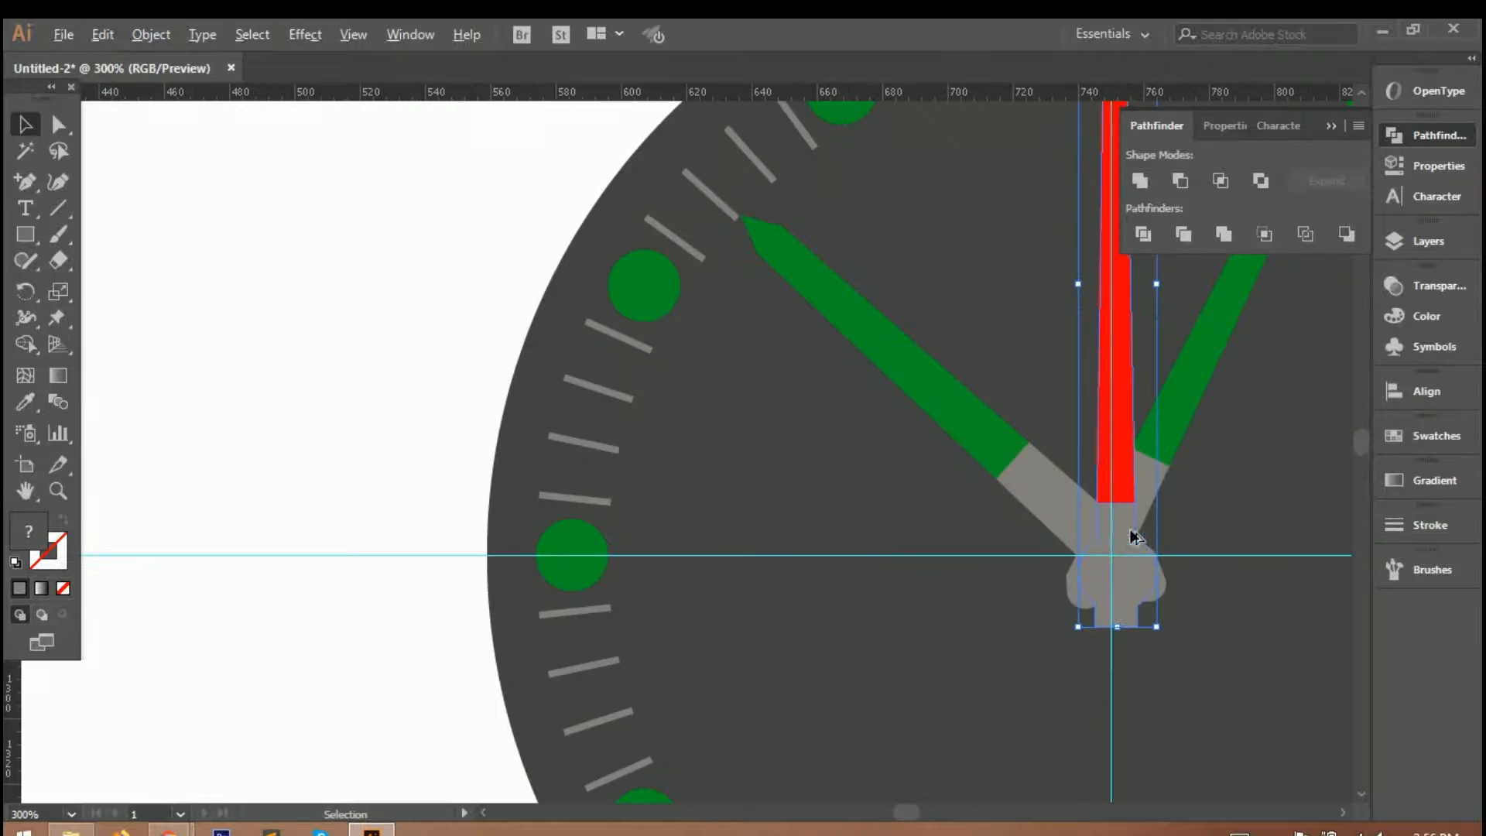
Shrink the red second hand and rotate it to point straight down at the 6 o'clock dot.
scroll(1143, 529, "up", 2)
key("a")
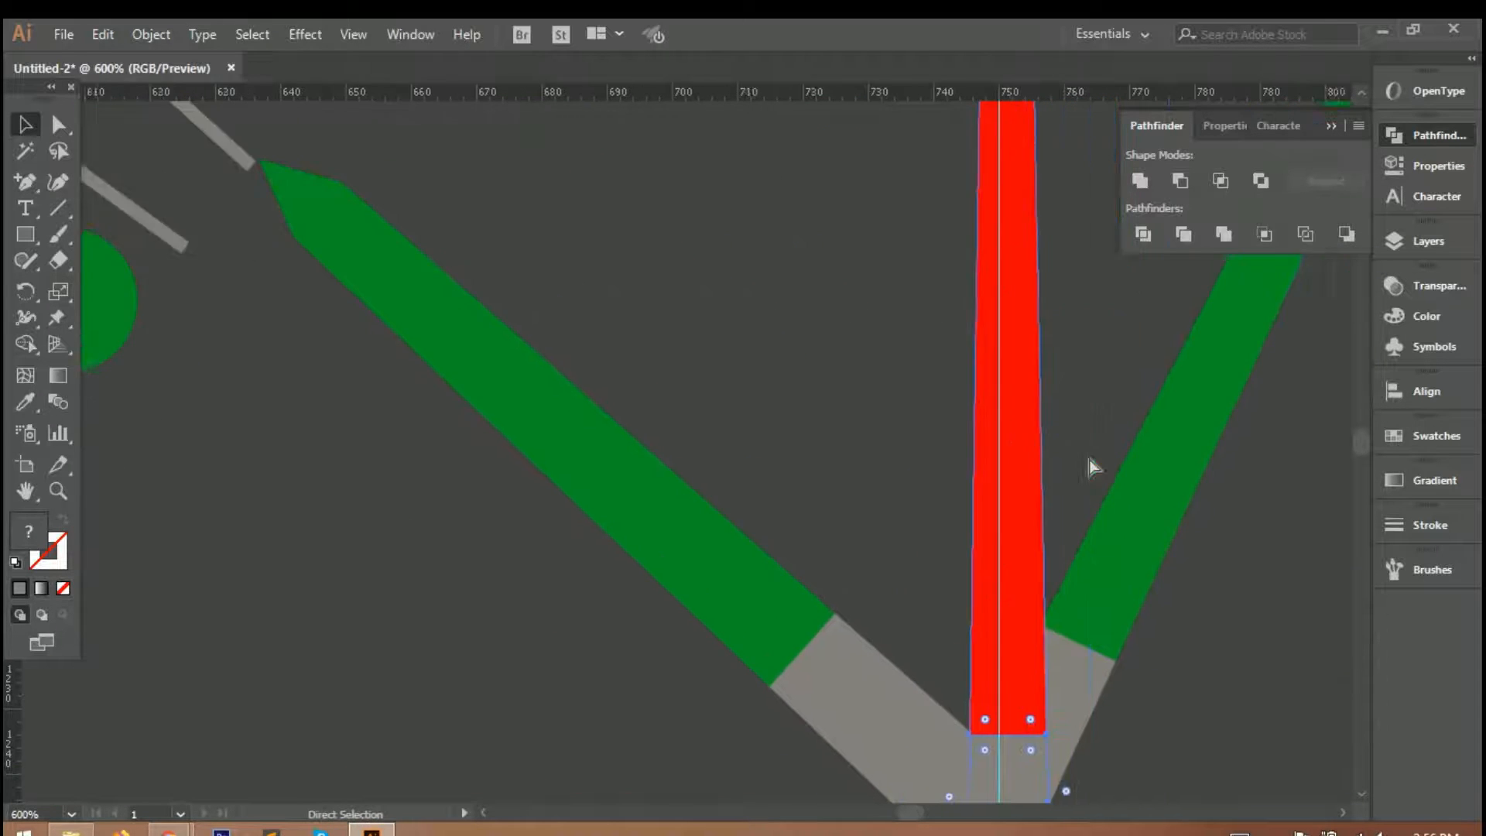
key("v")
scroll(985, 411, "right", 2)
scroll(983, 403, "up", 5)
left_click_drag(936, 187, 925, 313)
scroll(944, 564, "down", 3)
mouse_move(851, 687)
left_mouse_down()
mouse_move(823, 694)
mouse_move(854, 696)
left_mouse_up()
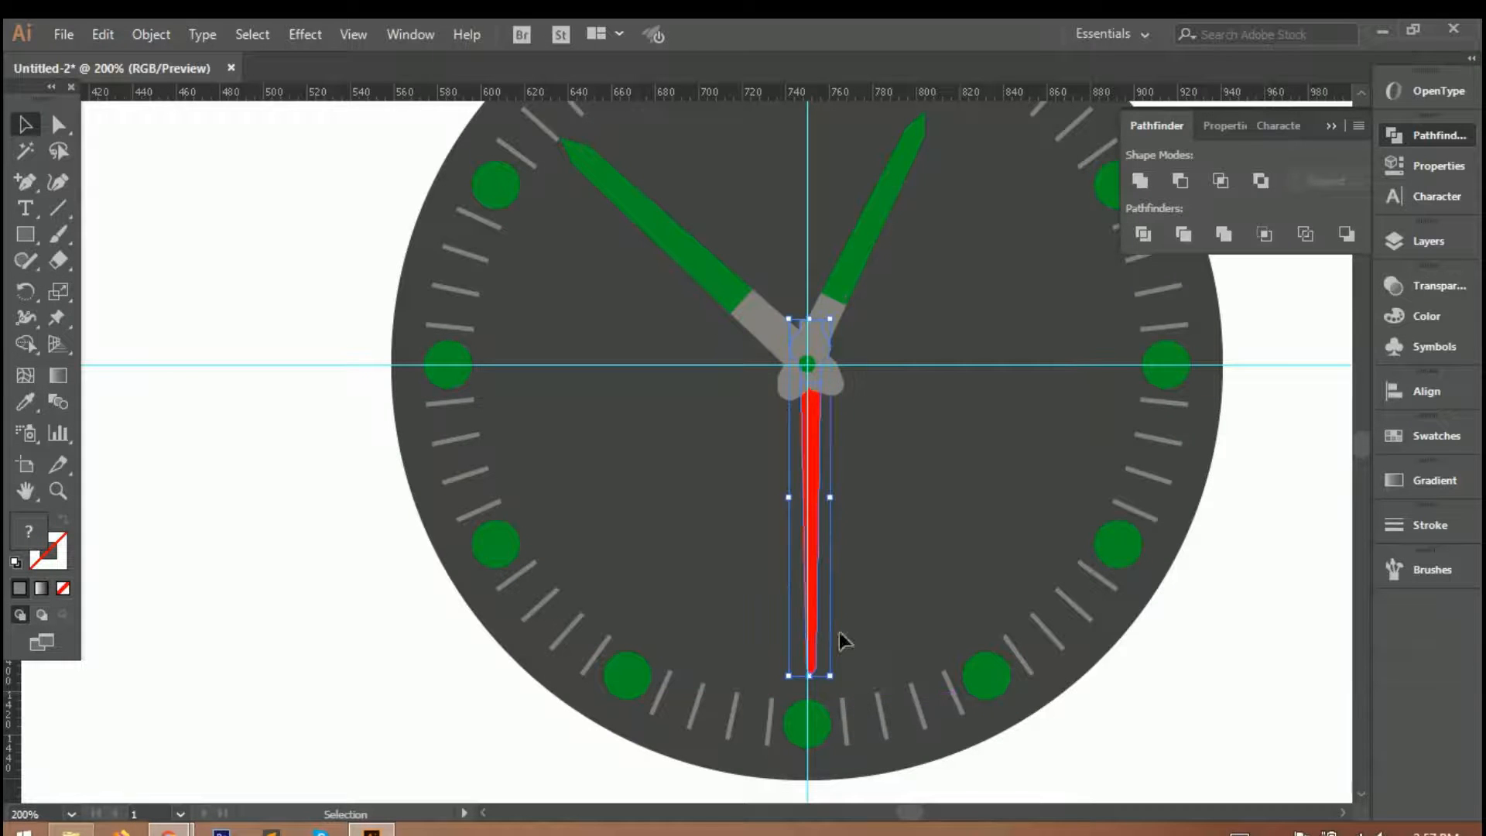
Centre the second hand's round grey pivot on the guide intersection beneath the green centre dot.
scroll(815, 345, "up", 6)
left_click_drag(849, 240, 825, 358)
key("ctrl+z")
left_click_drag(699, 222, 685, 310)
left_click_drag(719, 257, 721, 286)
key("ctrl+z")
scroll(885, 296, "down", 5)
left_click_drag(811, 673, 806, 713)
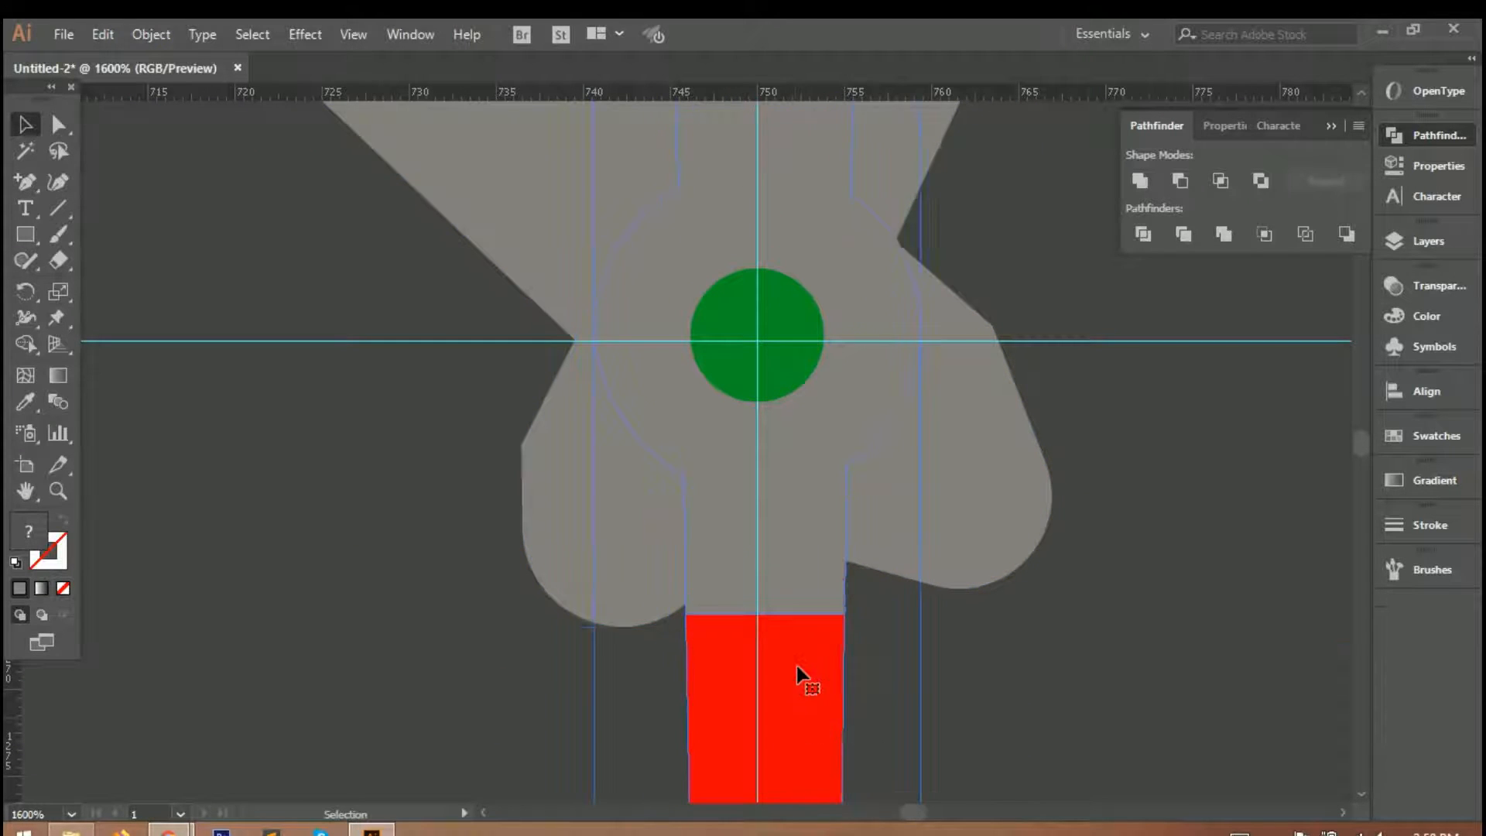
Make the red second hand slightly narrower around the vertical guide.
scroll(799, 667, "down", 4)
scroll(794, 635, "down", 6)
scroll(788, 593, "down", 1)
left_click(1125, 748)
left_click(799, 504)
left_click_drag(811, 516, 809, 514)
left_click(883, 588)
key("ctrl+minus")
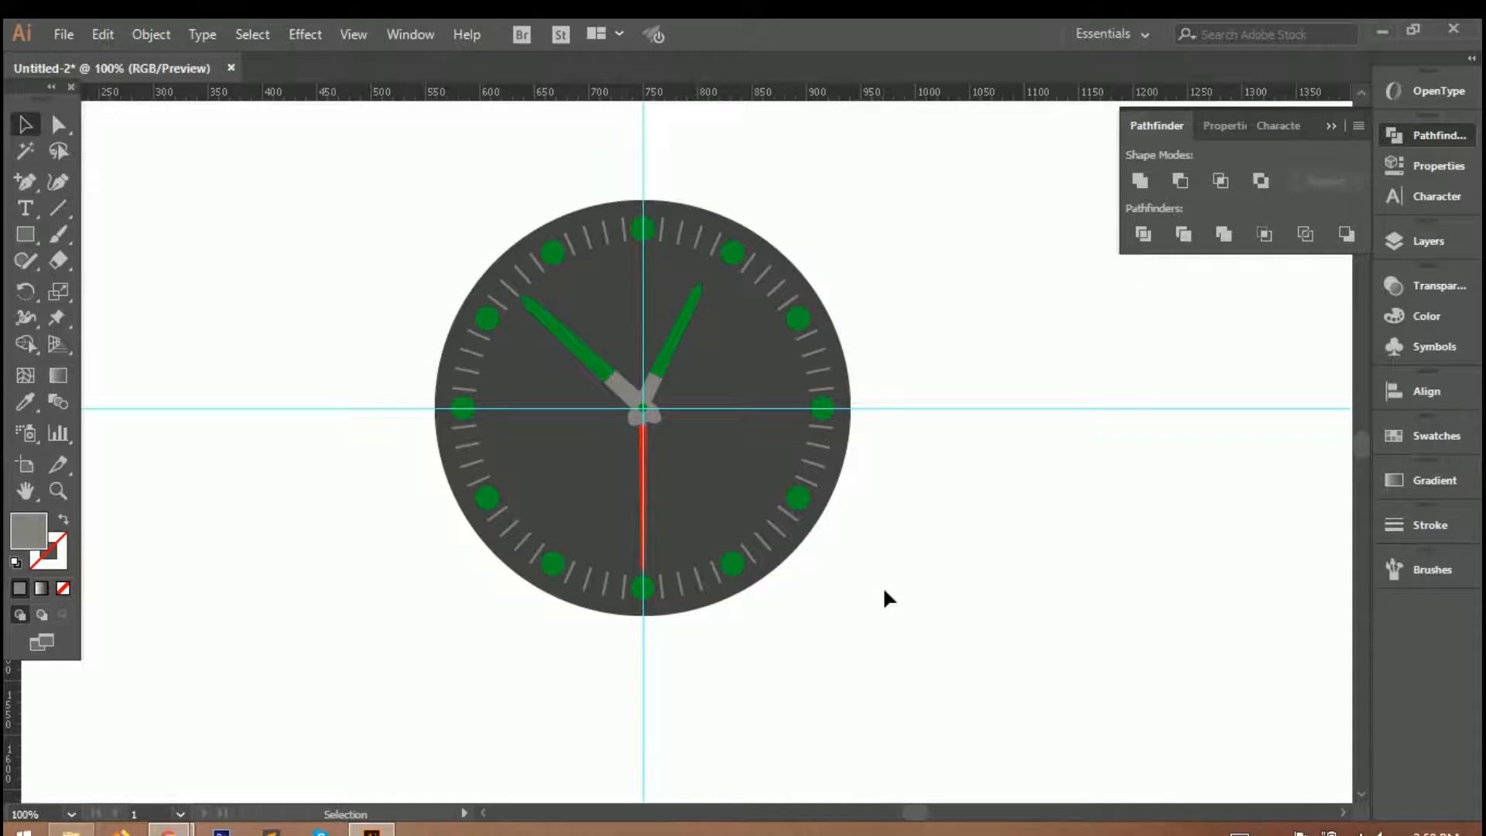
Widen the red second hand to about 9 px around the vertical guide.
scroll(886, 563, "down", 6)
scroll(866, 526, "up", 10)
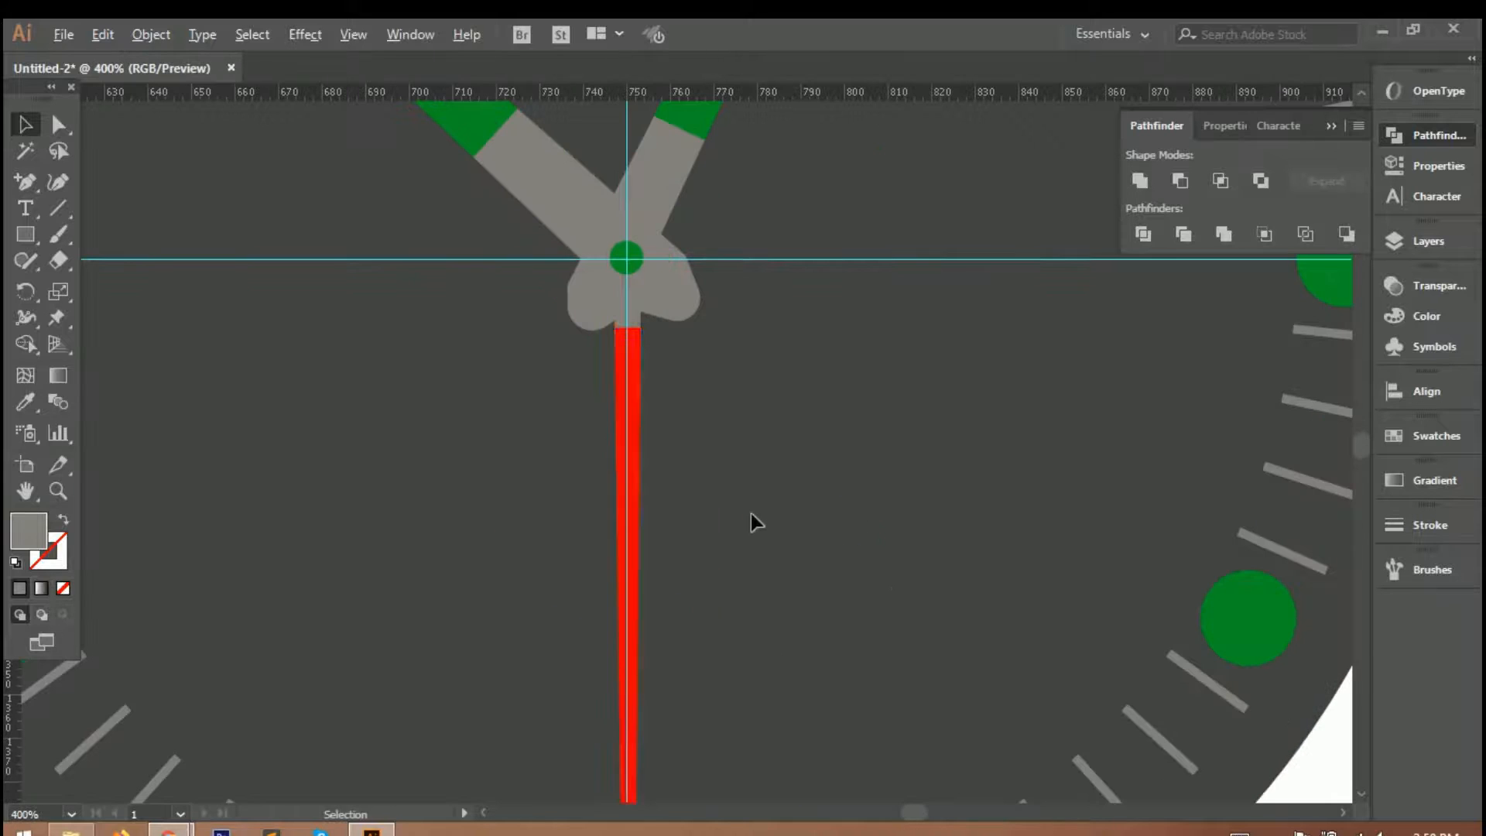
left_click(650, 511)
left_click_drag(656, 558, 663, 558)
scroll(700, 540, "down", 7)
left_click(719, 544)
scroll(707, 546, "up", 4)
scroll(700, 546, "down", 5)
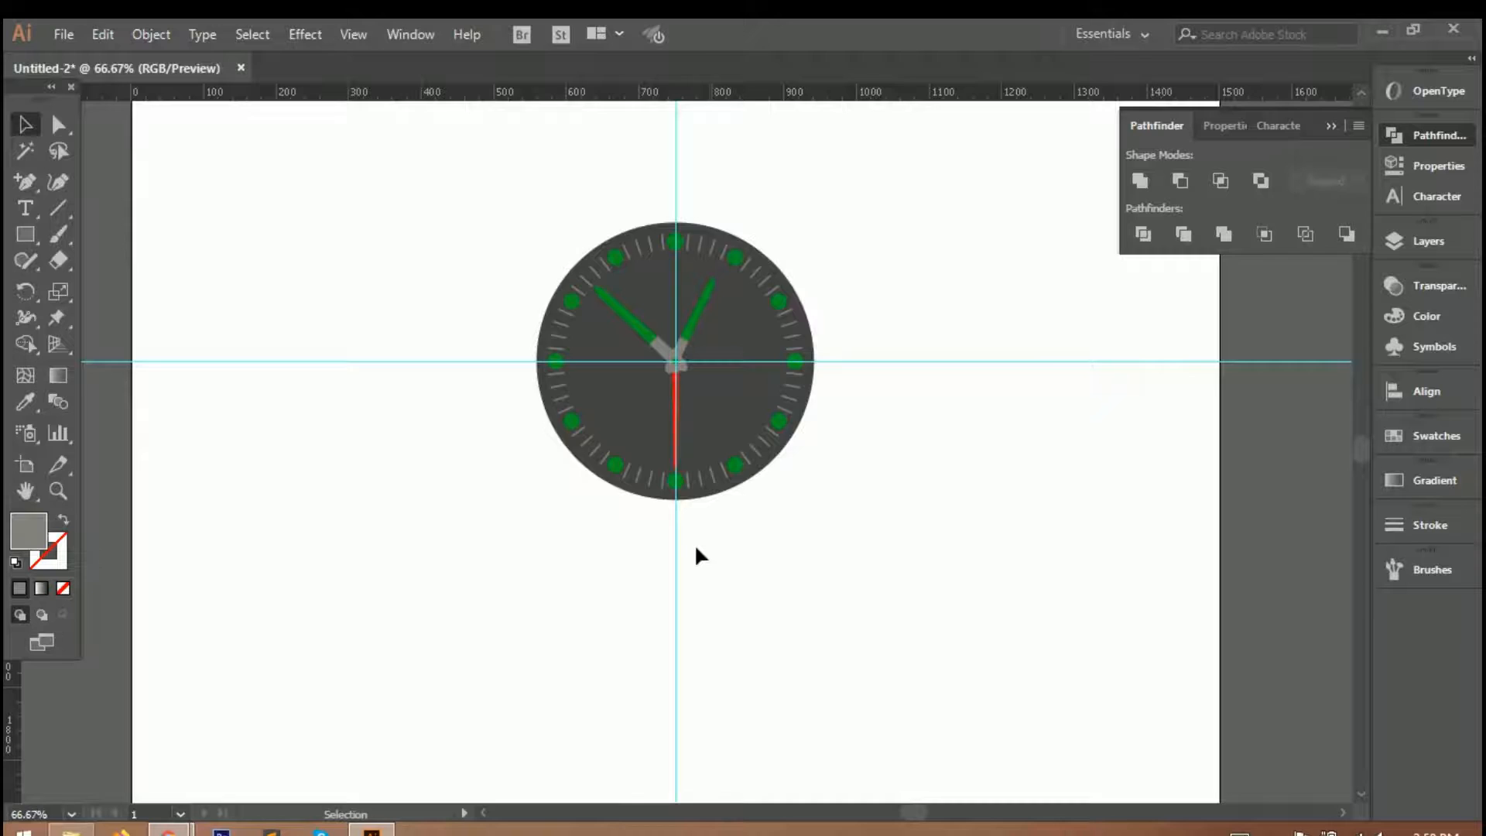
scroll(702, 537, "up", 5)
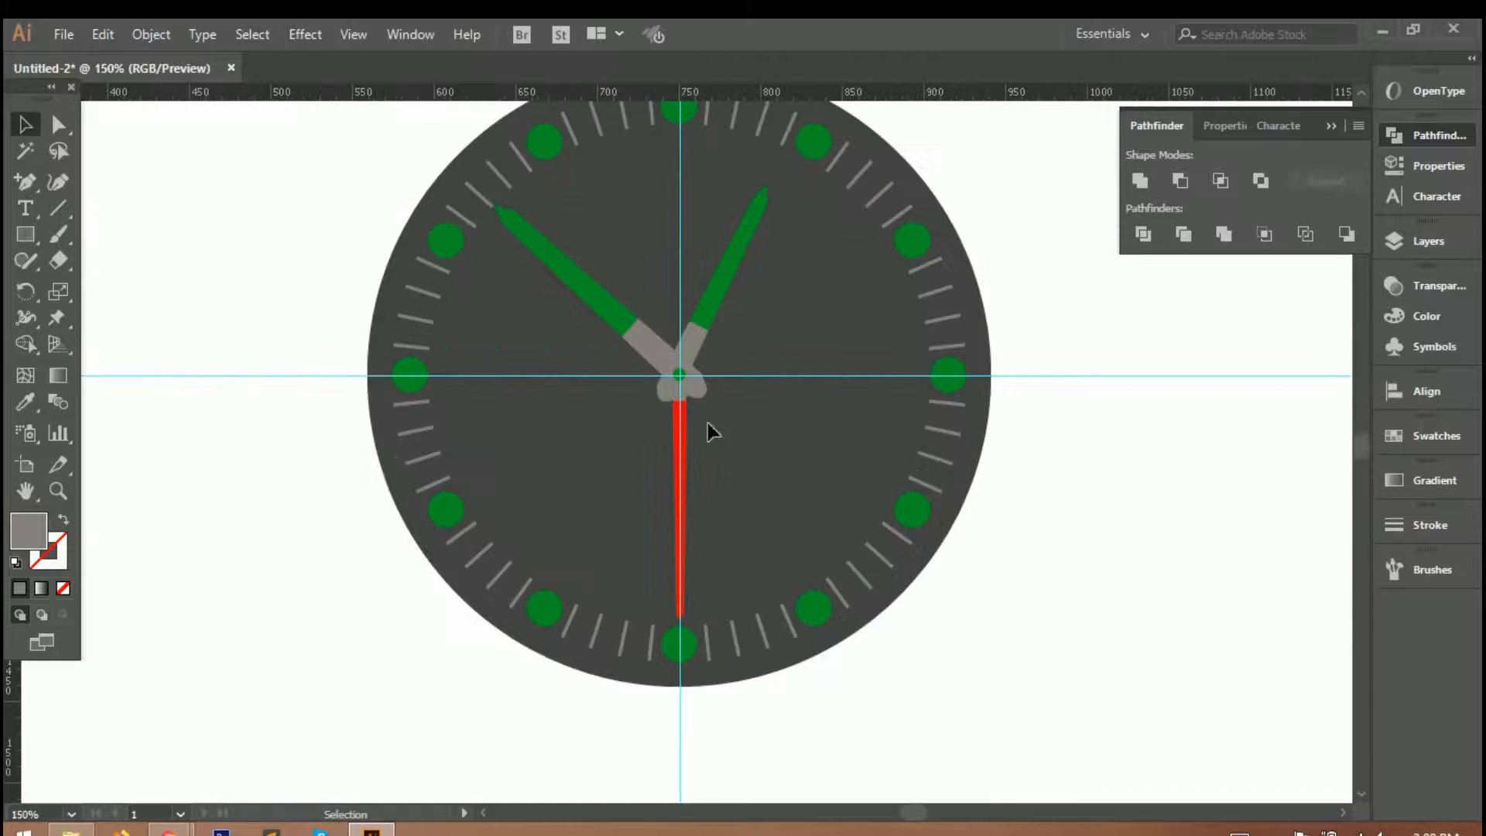
left_click(637, 353)
right_click(638, 352)
left_click(978, 509)
scroll(975, 503, "down", 2)
scroll(972, 507, "right", 3)
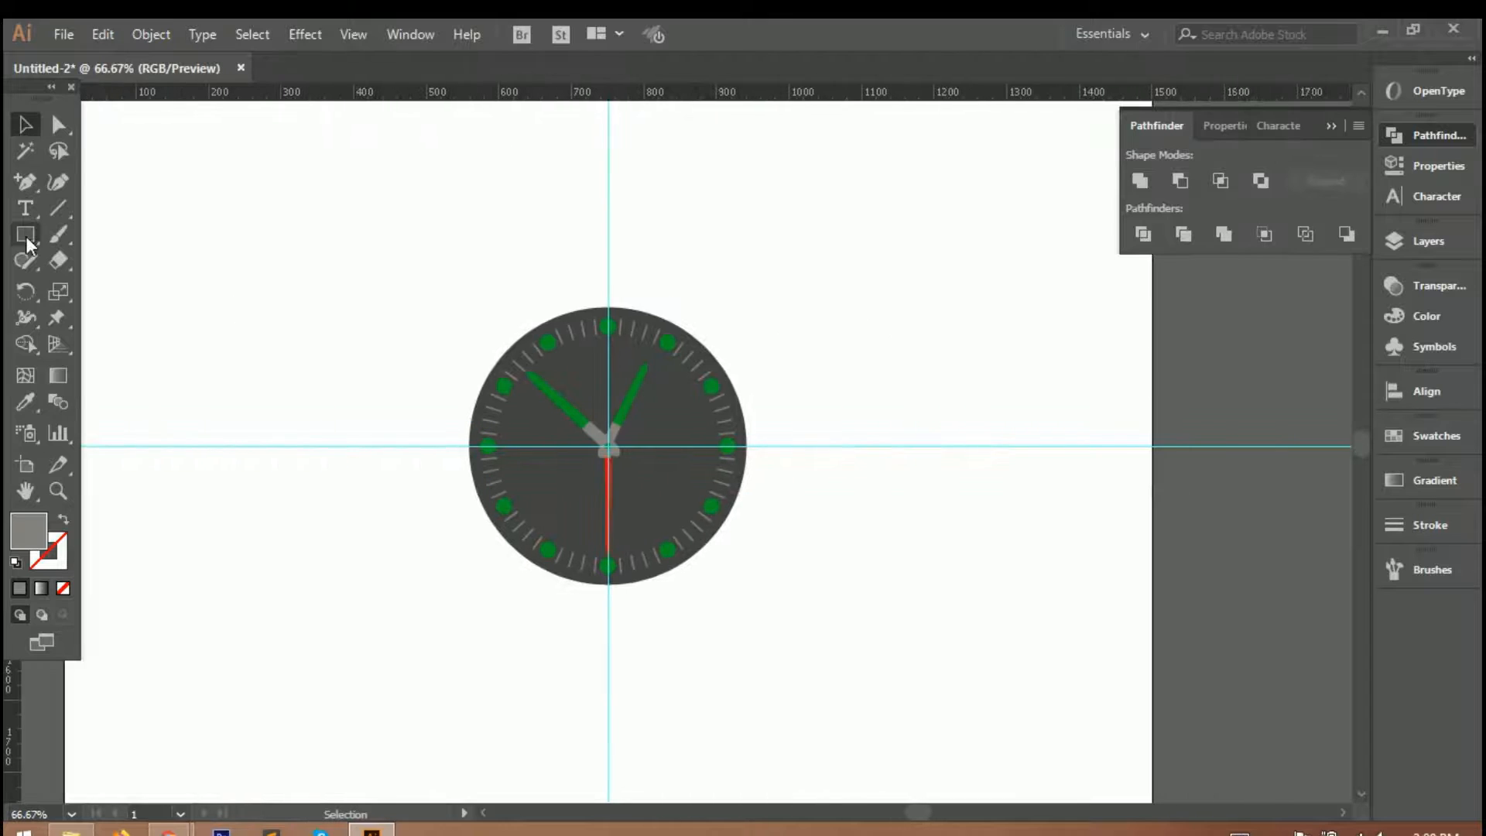
Draw a grey circle about 420 px across beside the clock and move it up into the artboard's empty area.
left_click_drag(25, 234, 104, 287)
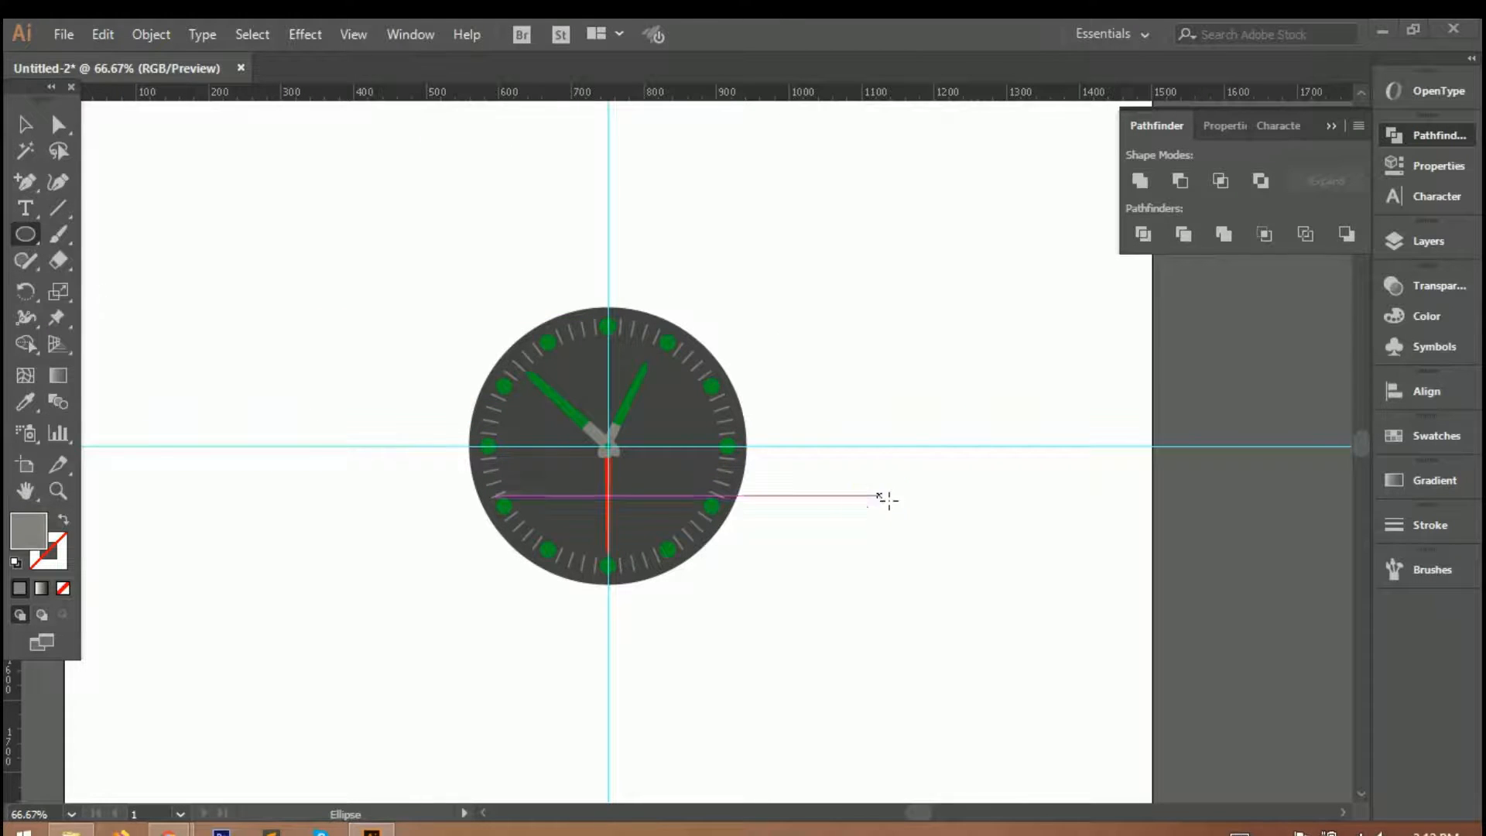
left_click(986, 452)
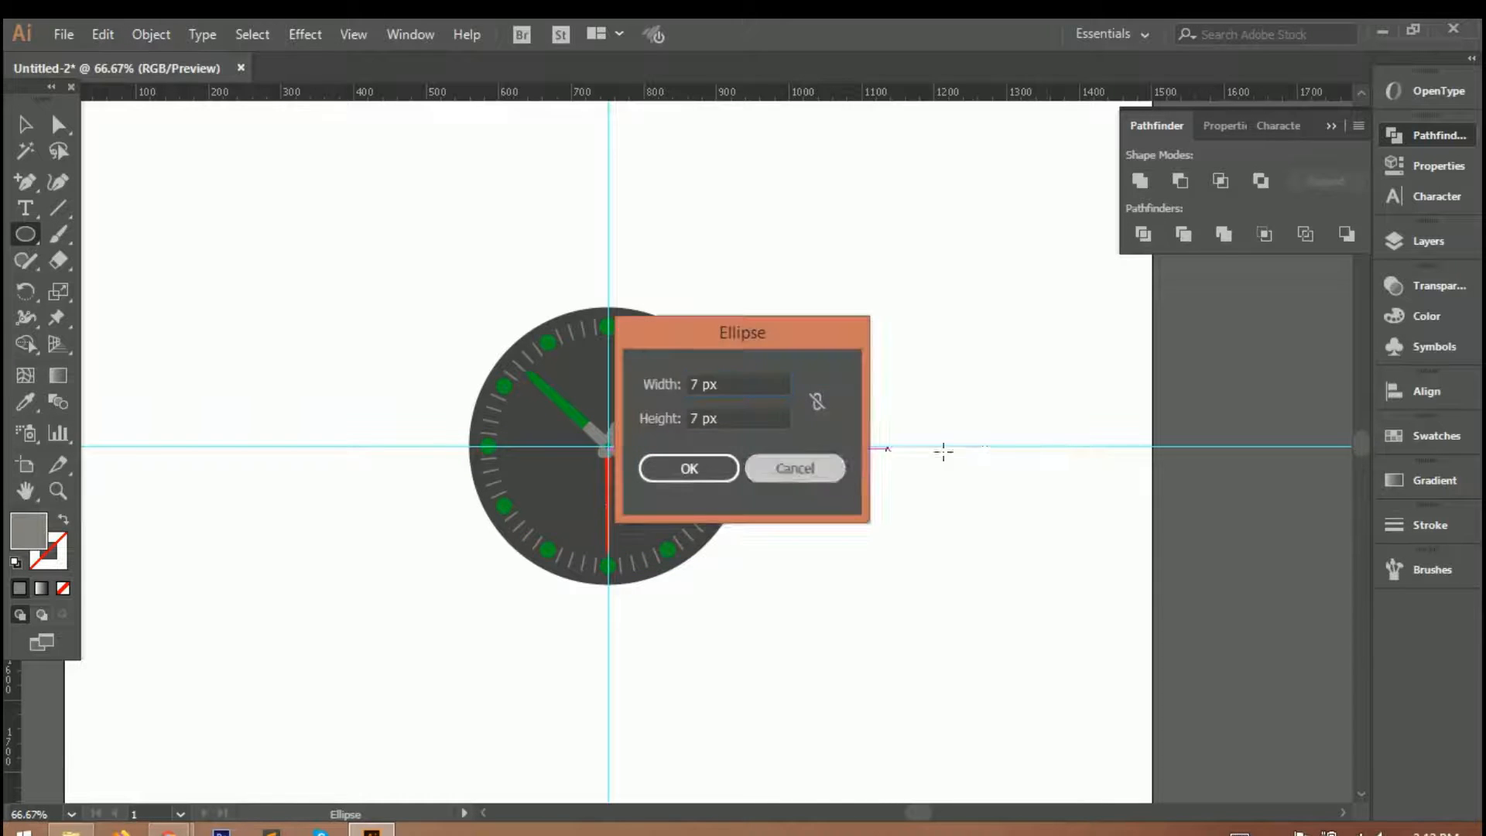
key("Escape")
mouse_move(1042, 443)
left_mouse_down()
mouse_move(1121, 583)
mouse_move(755, 436)
mouse_move(613, 433)
mouse_move(972, 466)
mouse_move(961, 454)
left_mouse_up()
left_click_drag(1104, 325, 1117, 304)
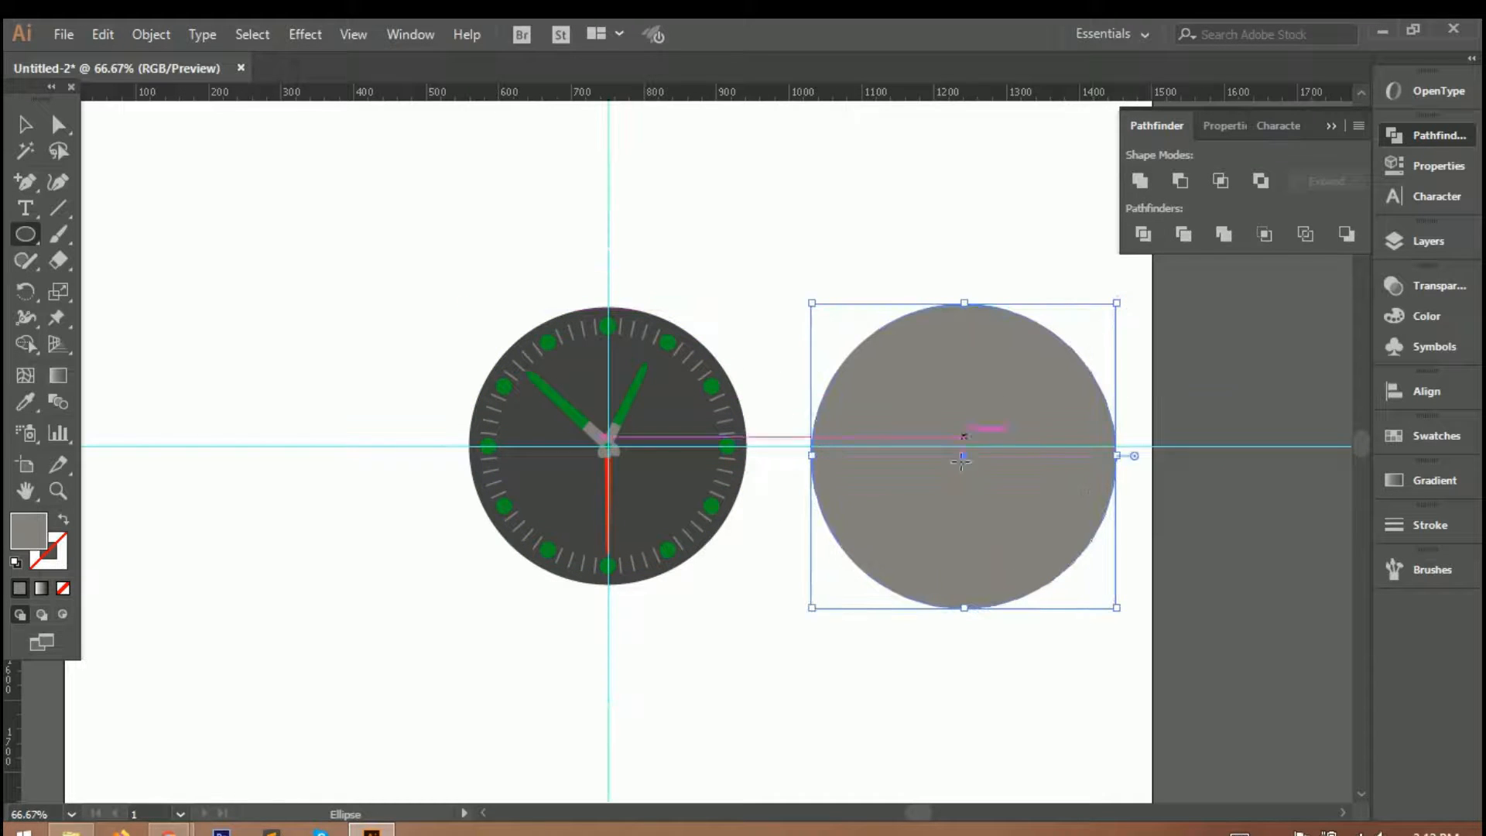
scroll(923, 503, "down", 4)
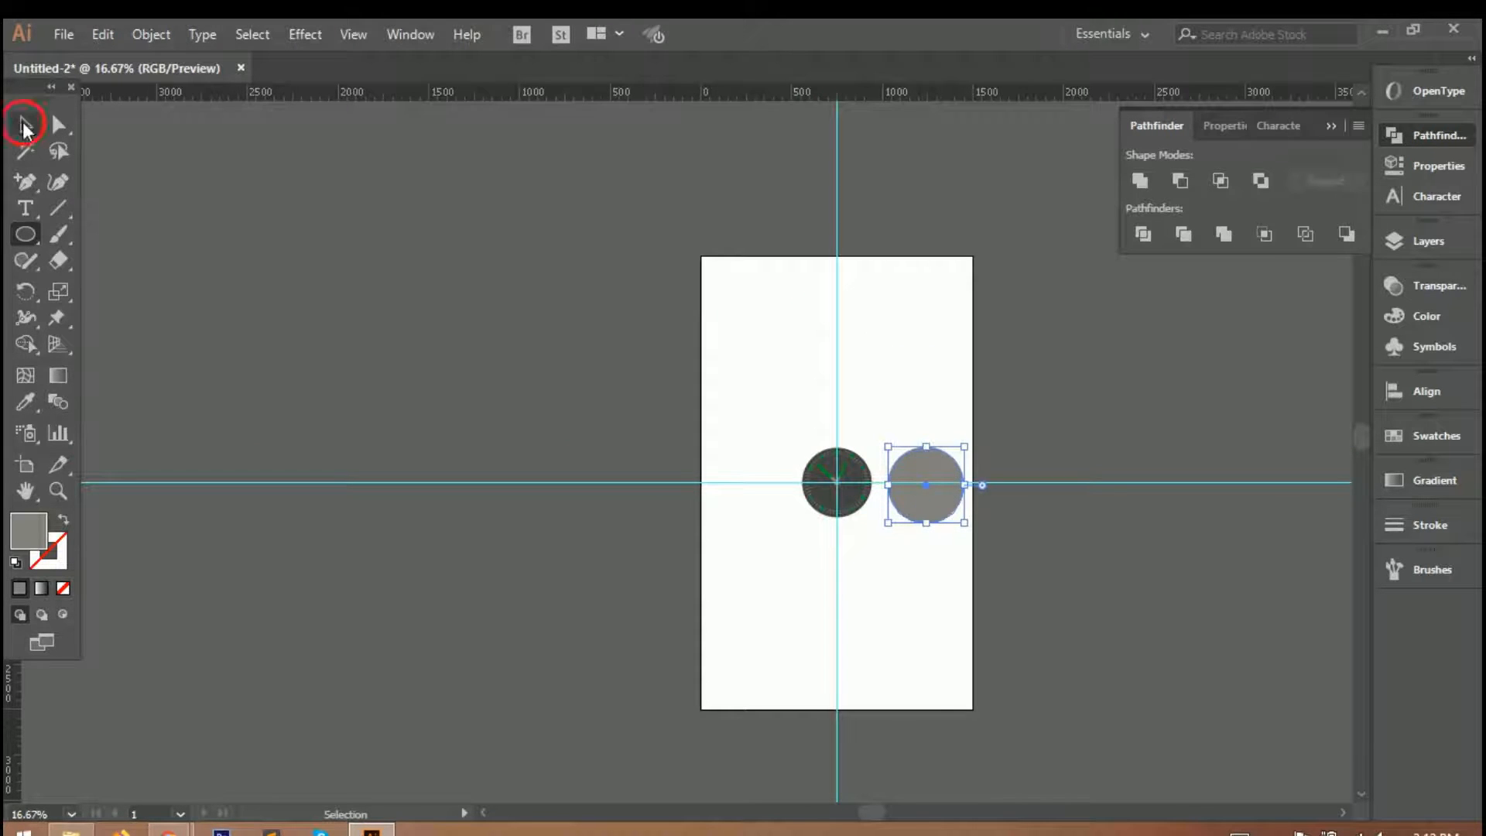
left_click_drag(938, 477, 922, 352)
Draw a grey rectangle about 216 px wide and 106 px high across the circle's top edge.
scroll(922, 352, "up", 4)
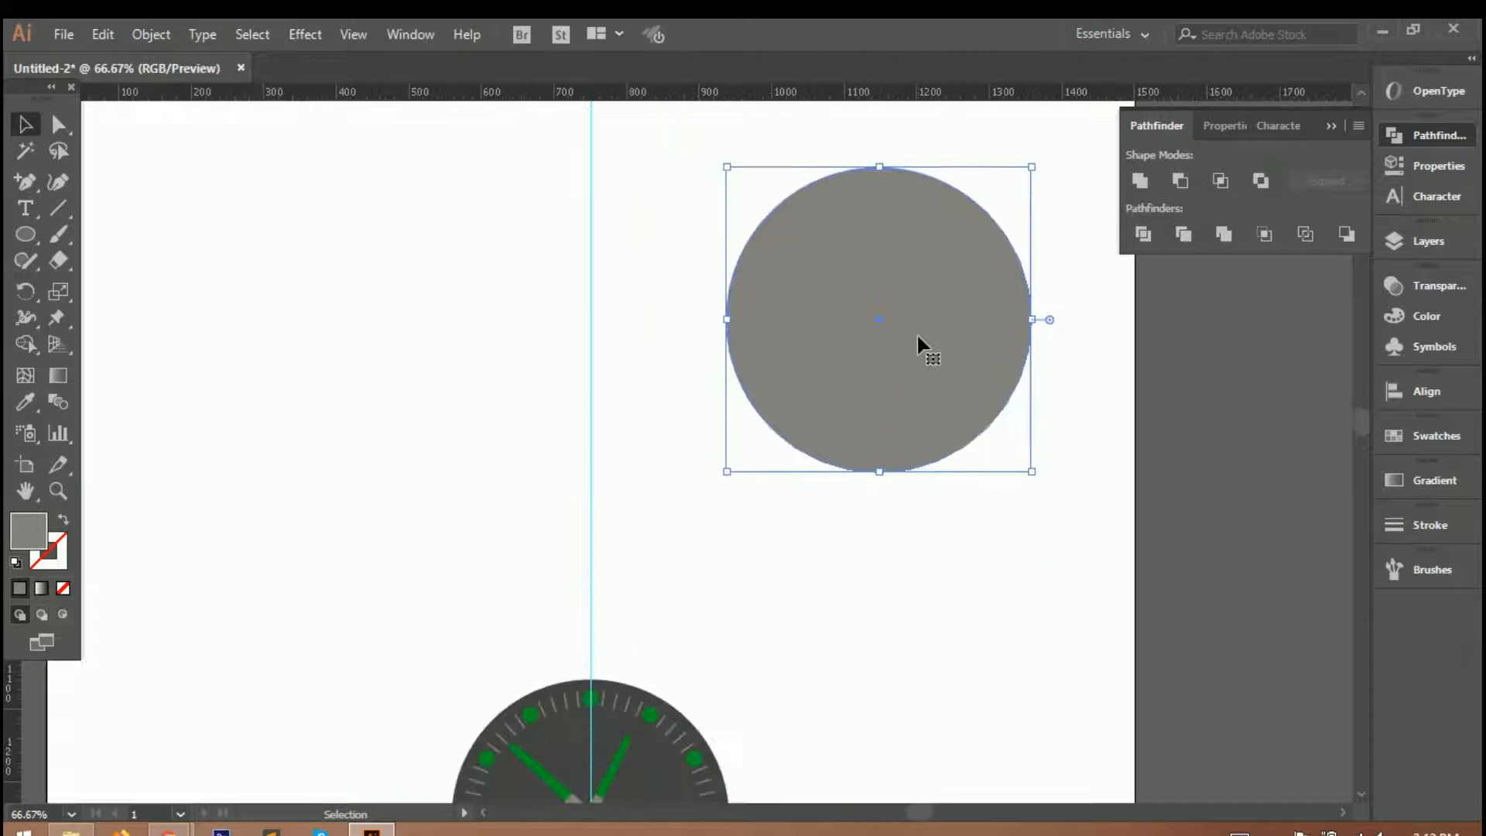
left_click(26, 234)
left_click_drag(27, 236, 101, 234)
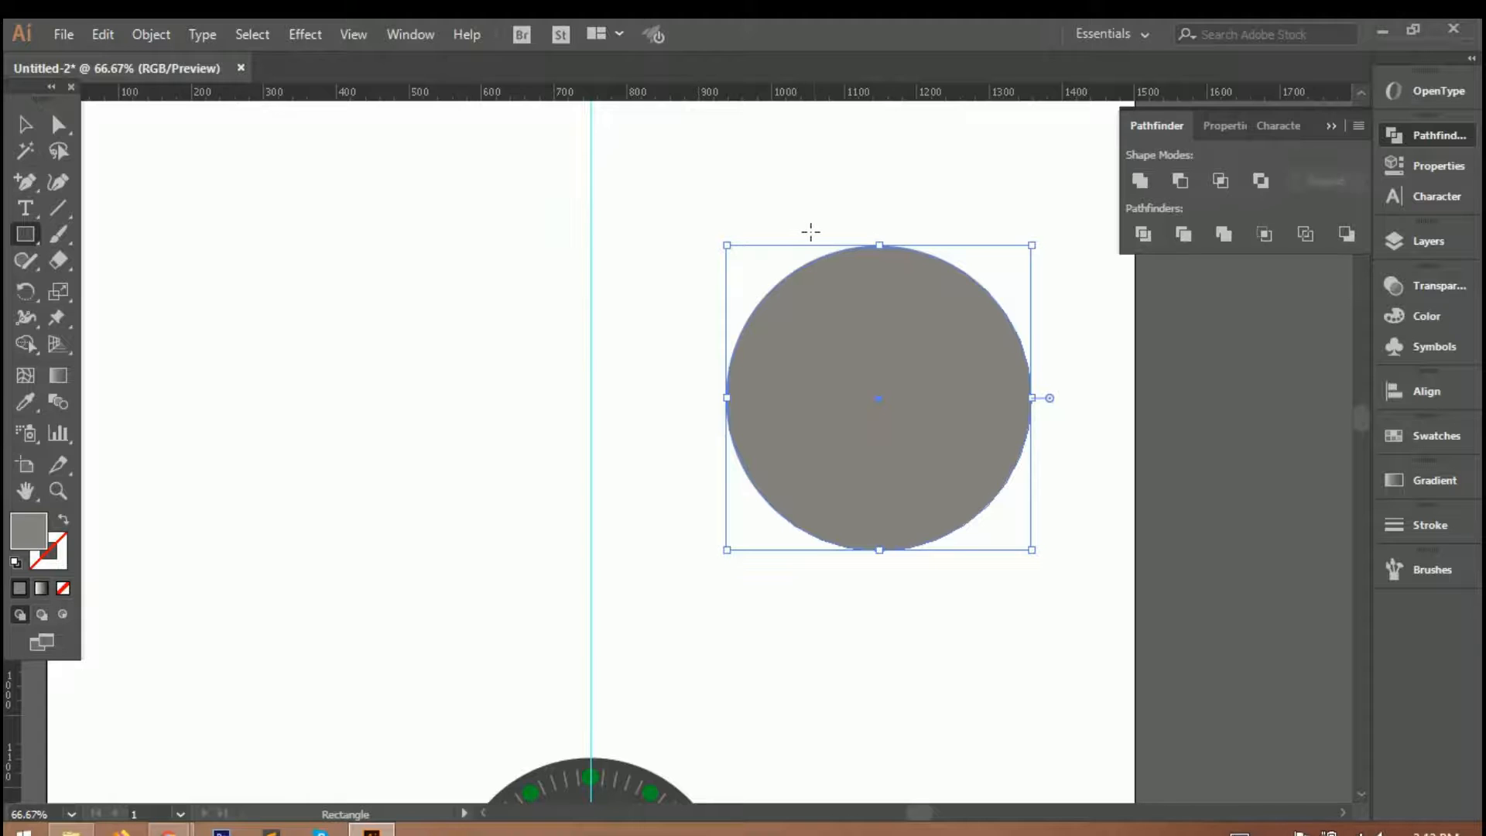
mouse_move(806, 226)
left_mouse_down()
mouse_move(942, 274)
mouse_move(963, 300)
left_mouse_up()
Centre the rectangle horizontally on the circle and raise it slightly.
key("shift+F7")
key("v")
left_click_drag(695, 258, 885, 351)
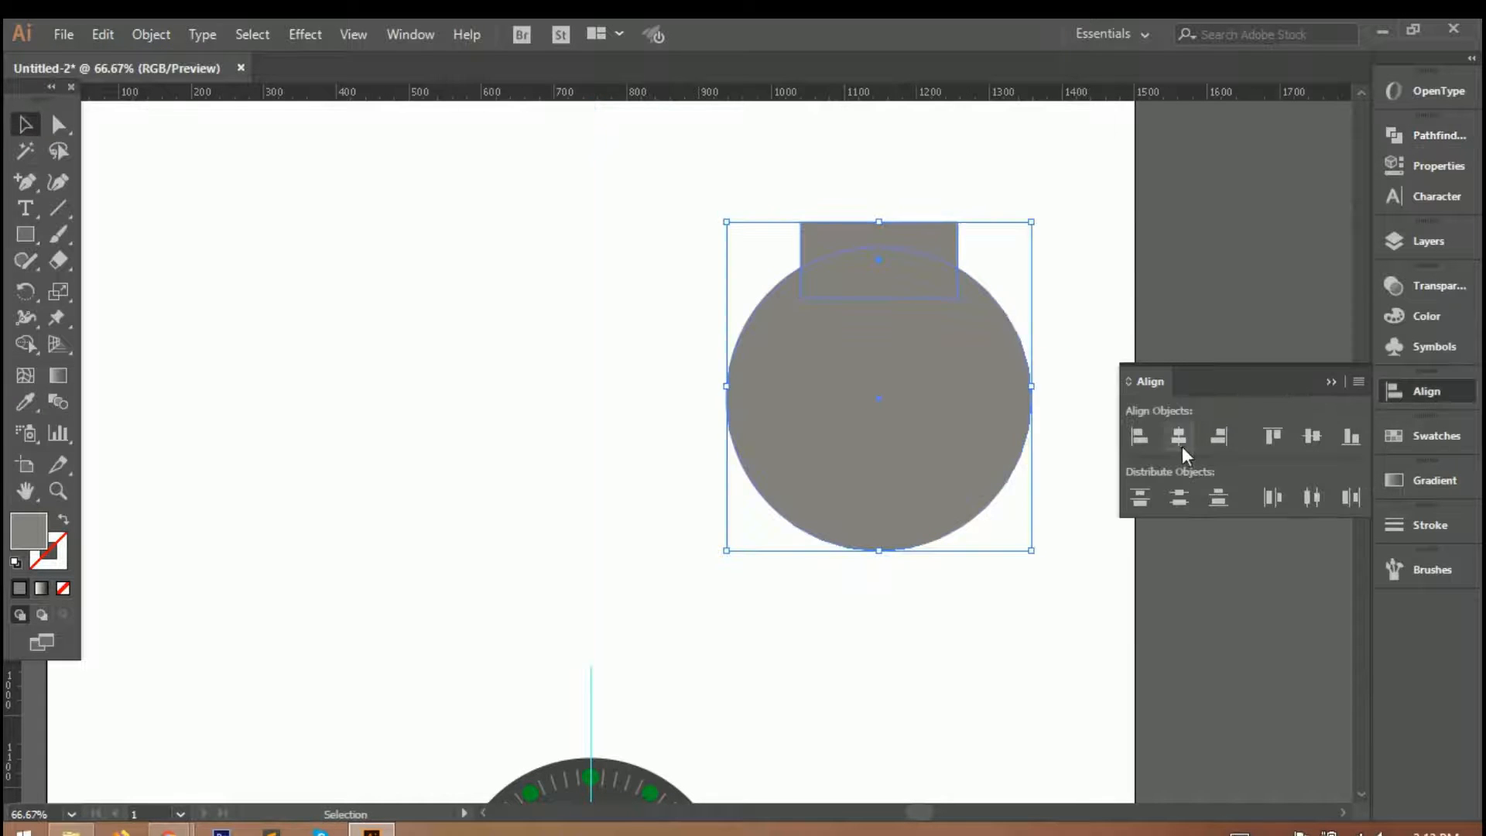
left_click(1079, 338)
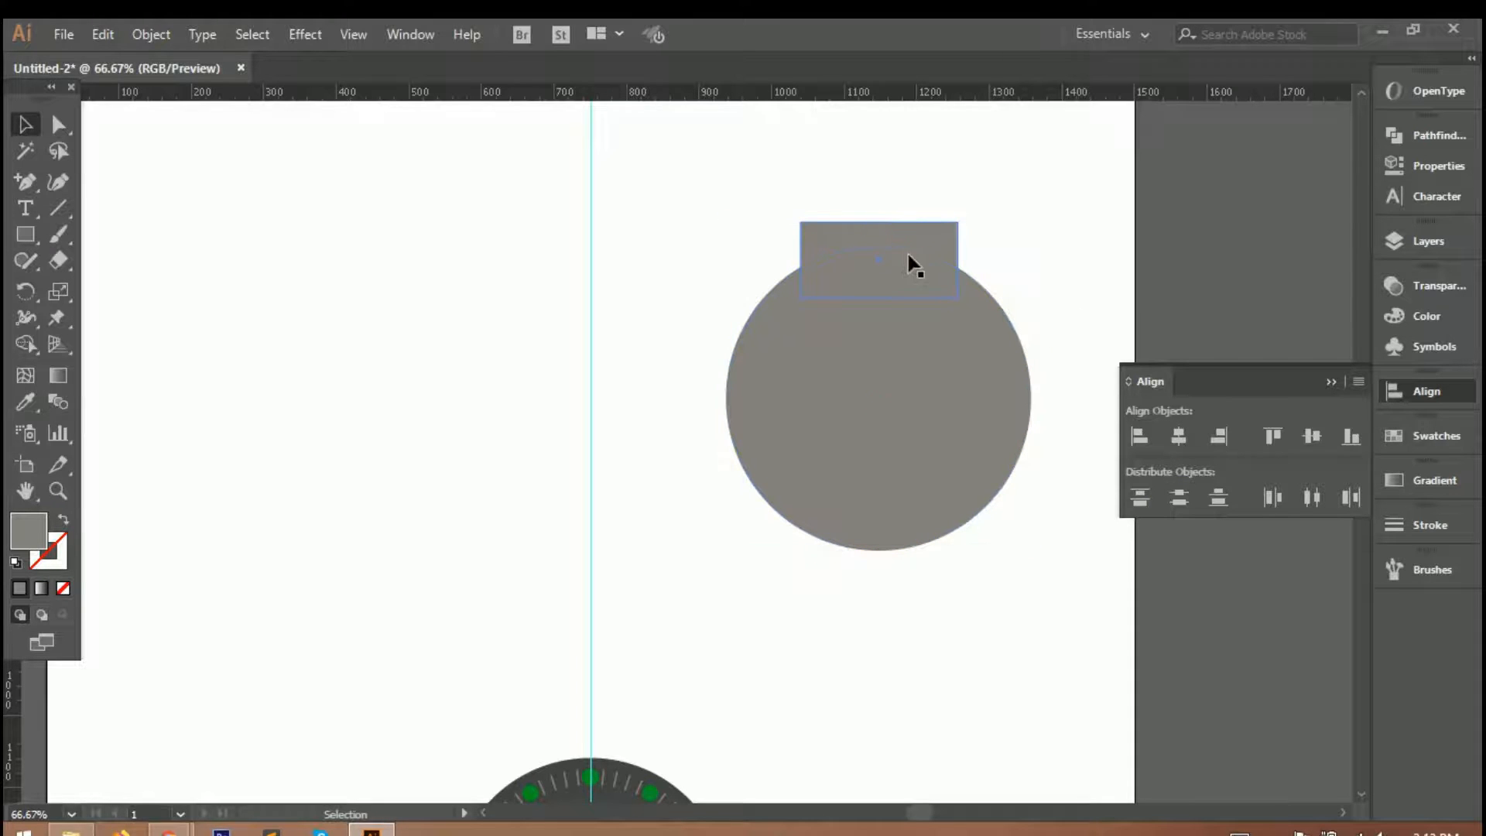
left_click_drag(897, 236, 895, 225)
left_click_drag(769, 265, 866, 332)
left_click(1079, 464)
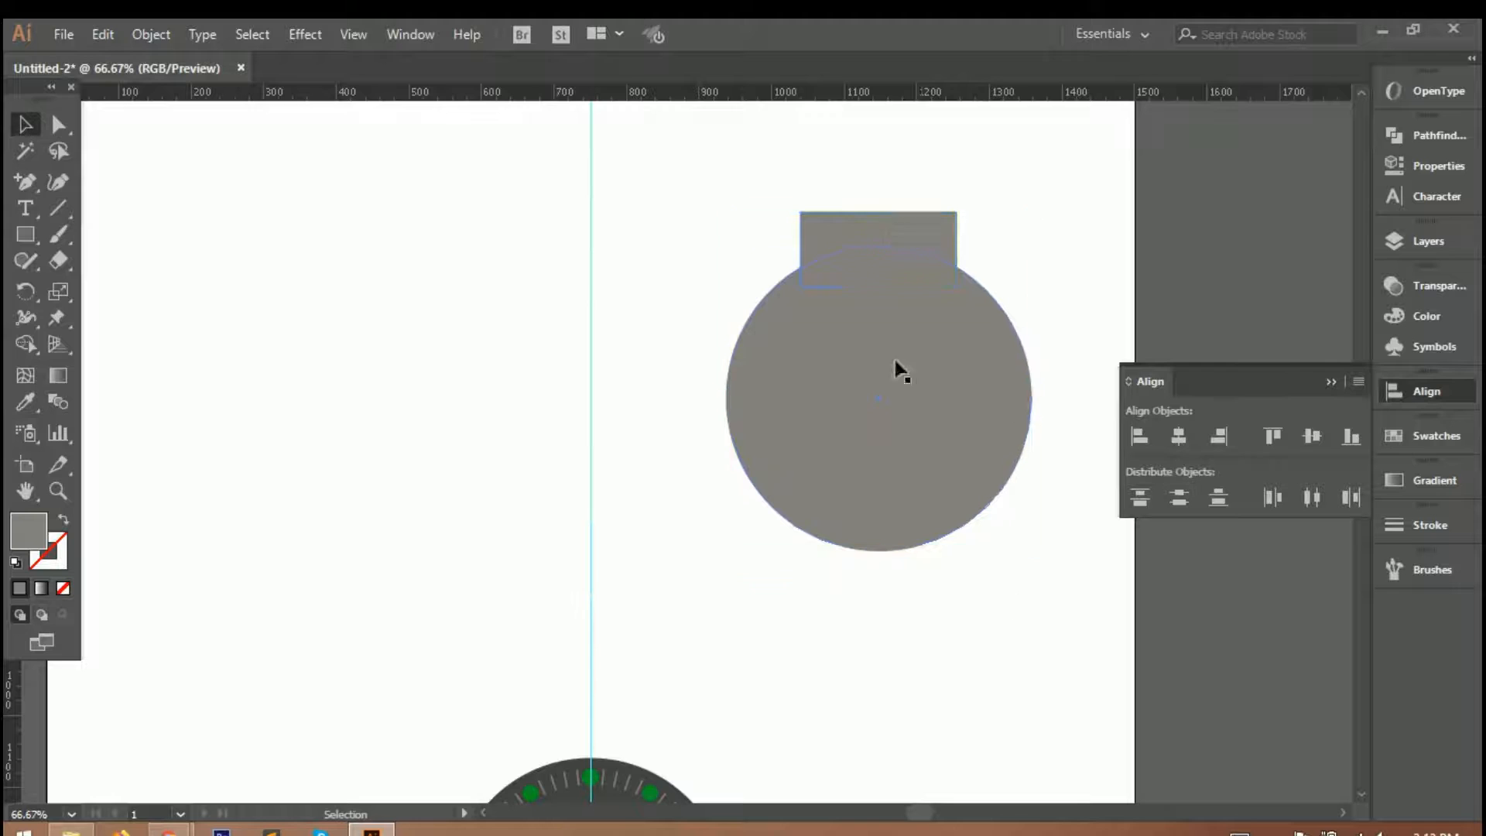
Duplicate the rectangle over the circle's bottom edge and centre the copy horizontally on the circle.
left_click_drag(890, 231, 896, 526)
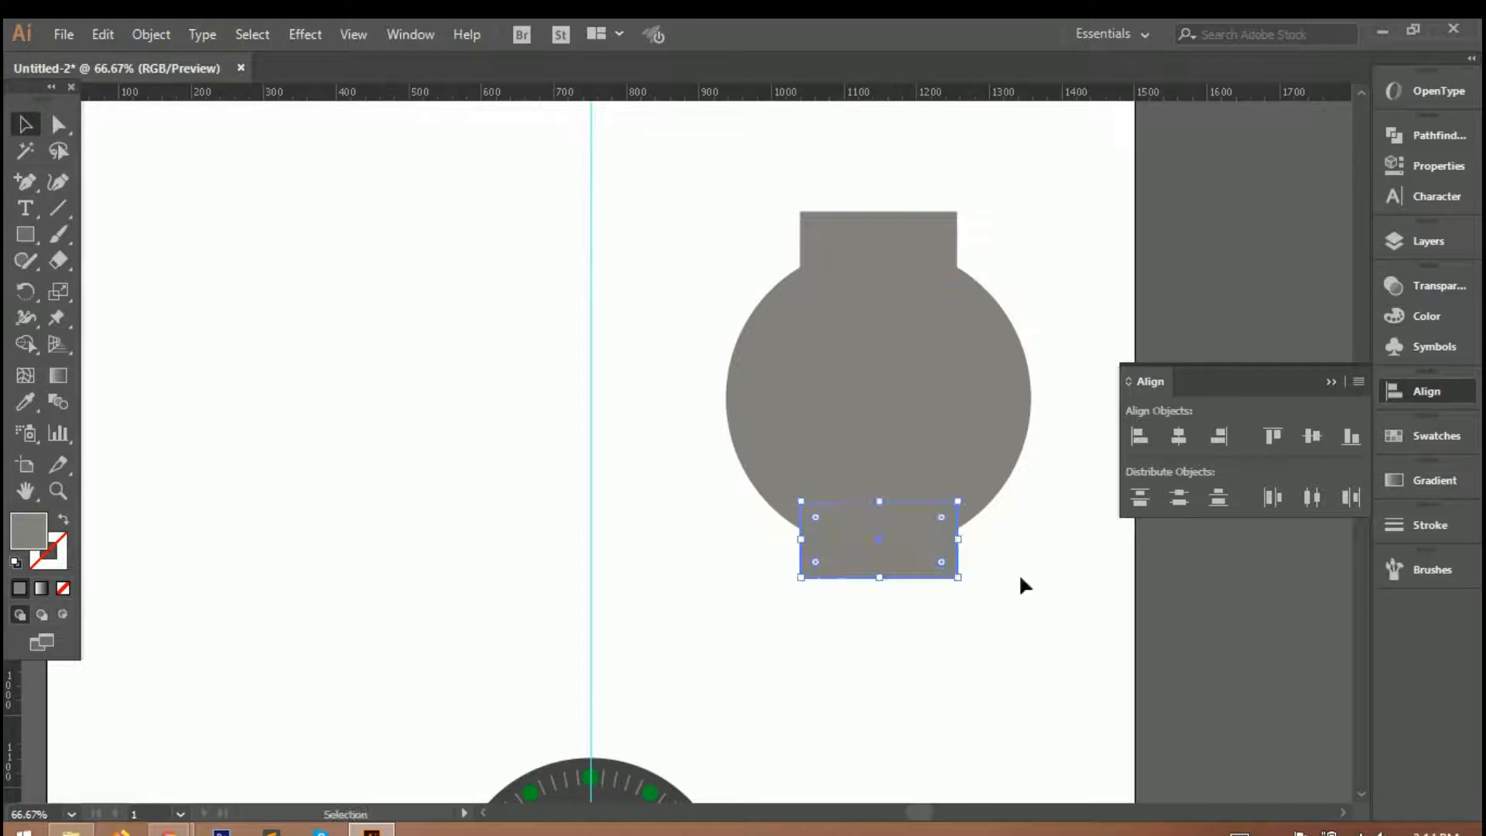
left_click_drag(6, 718, 755, 683)
key("Delete")
left_click_drag(877, 550, 877, 561)
left_click(900, 709)
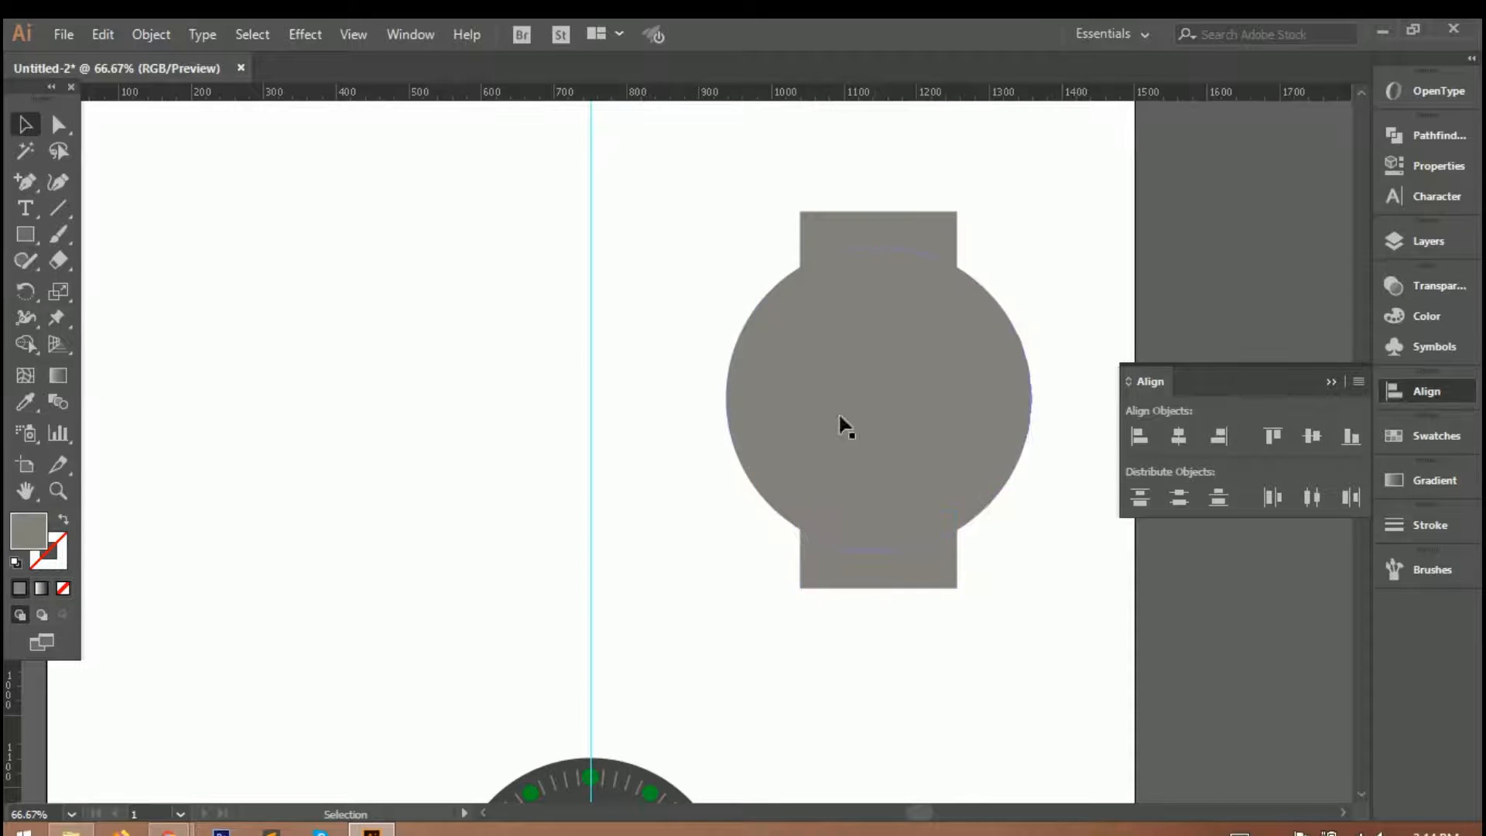
left_click_drag(843, 380, 882, 541)
left_click_drag(812, 665, 967, 513)
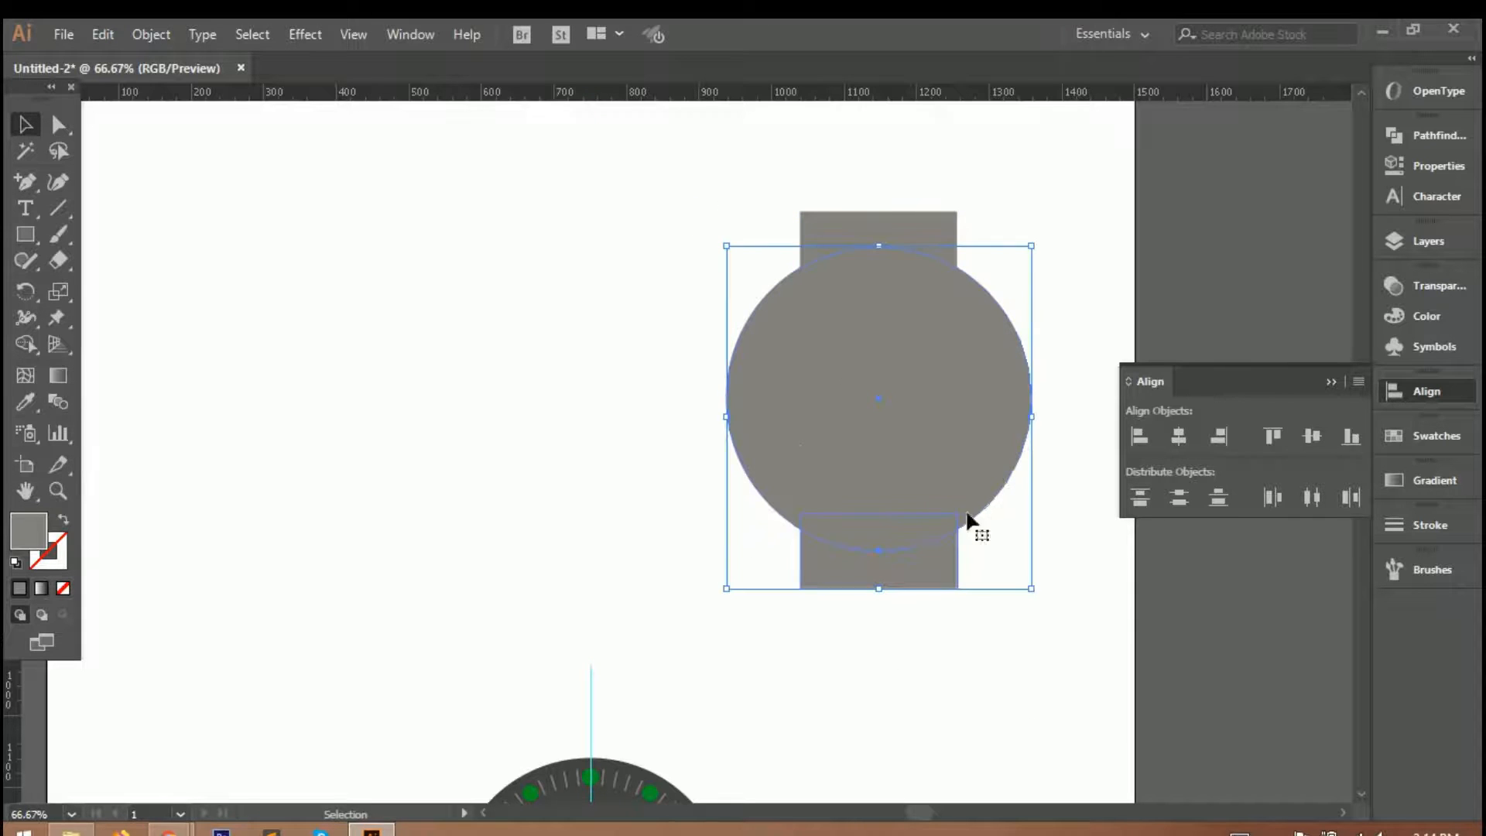
left_click(1183, 439)
Merge the circle and both rectangles into one watch-case shape with the Shape Builder.
left_click_drag(998, 577, 742, 214)
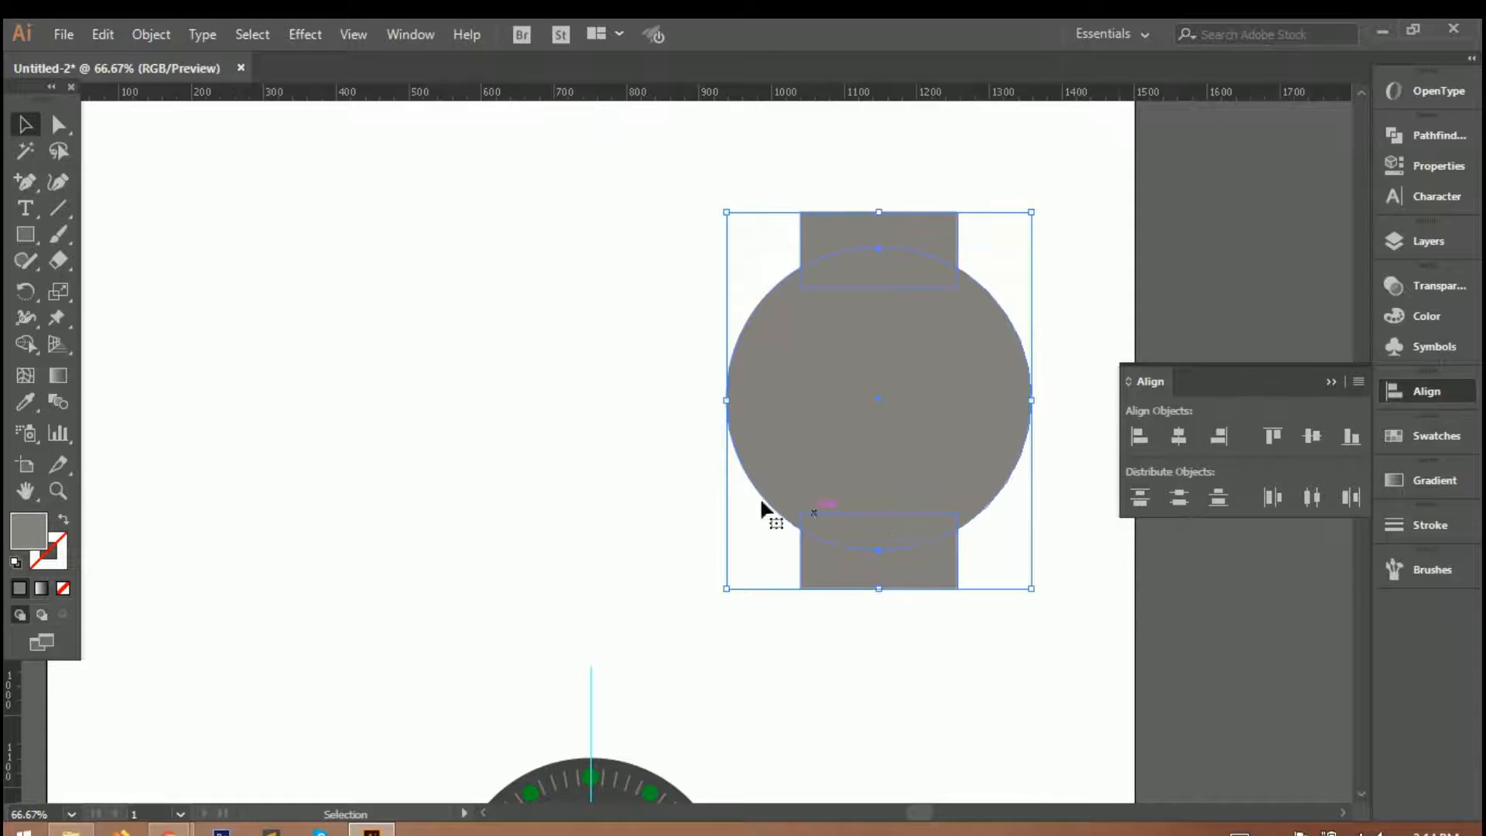
left_click(26, 344)
left_click_drag(875, 248, 868, 573)
key("v")
left_click(548, 397)
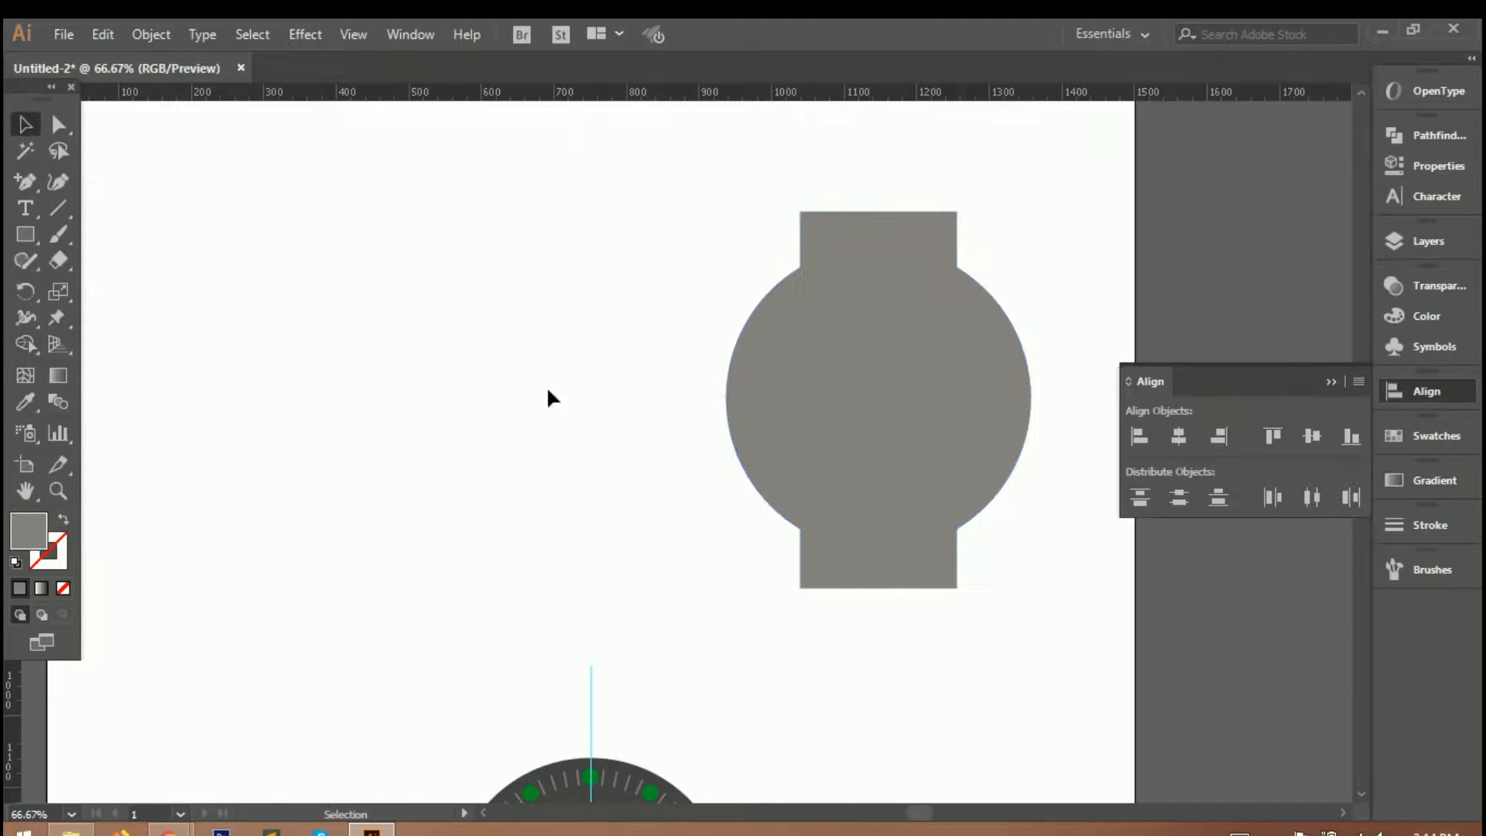
Draw a rectangle about 176 px wide and 70 px high over the case's top tab, overhanging its upper edge.
left_click_drag(26, 246, 108, 235)
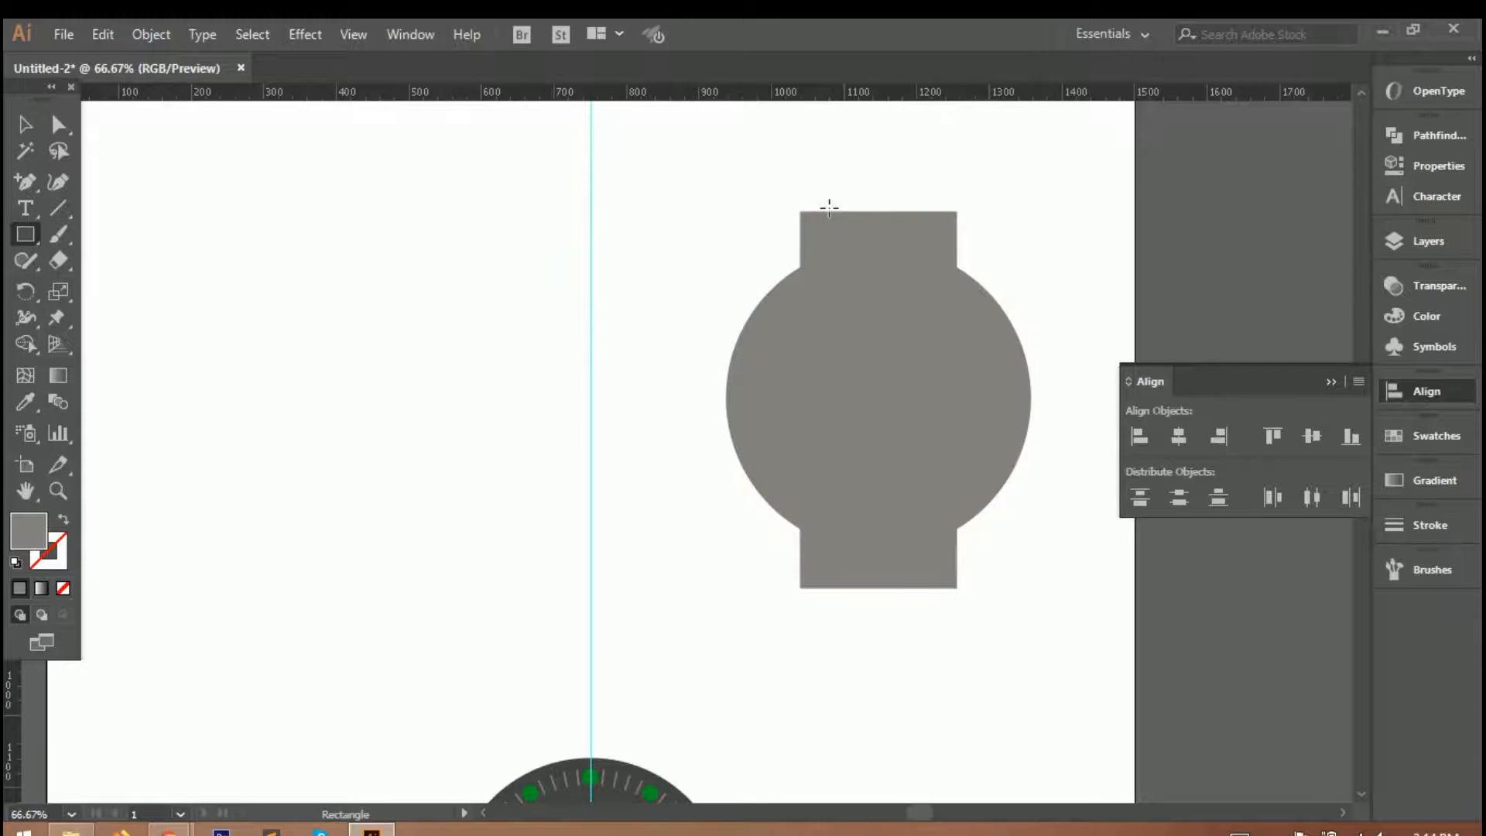
left_click_drag(822, 200, 815, 236)
left_click_drag(947, 232, 950, 236)
left_click(25, 124)
left_click(933, 232)
left_click_drag(946, 234, 959, 219)
scroll(938, 239, "up", 2)
scroll(787, 222, "down", 1)
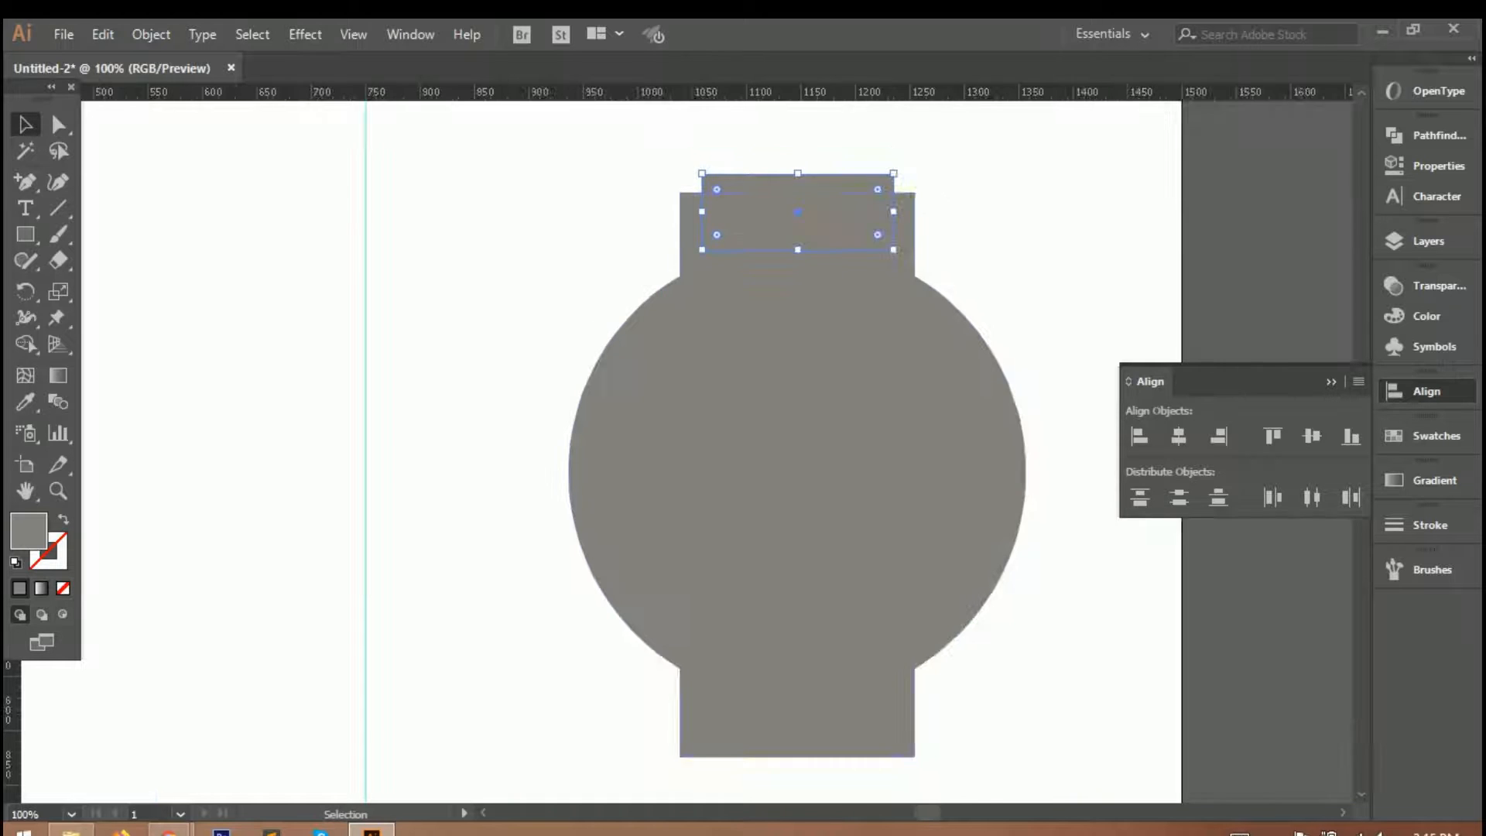
Duplicate the smaller rectangle straight down over the bottom tab, overhanging its lower edge.
left_click(911, 207, "shift")
left_click(898, 239, "shift")
scroll(851, 216, "down", 1)
left_click_drag(797, 185, 796, 707)
left_click(977, 669)
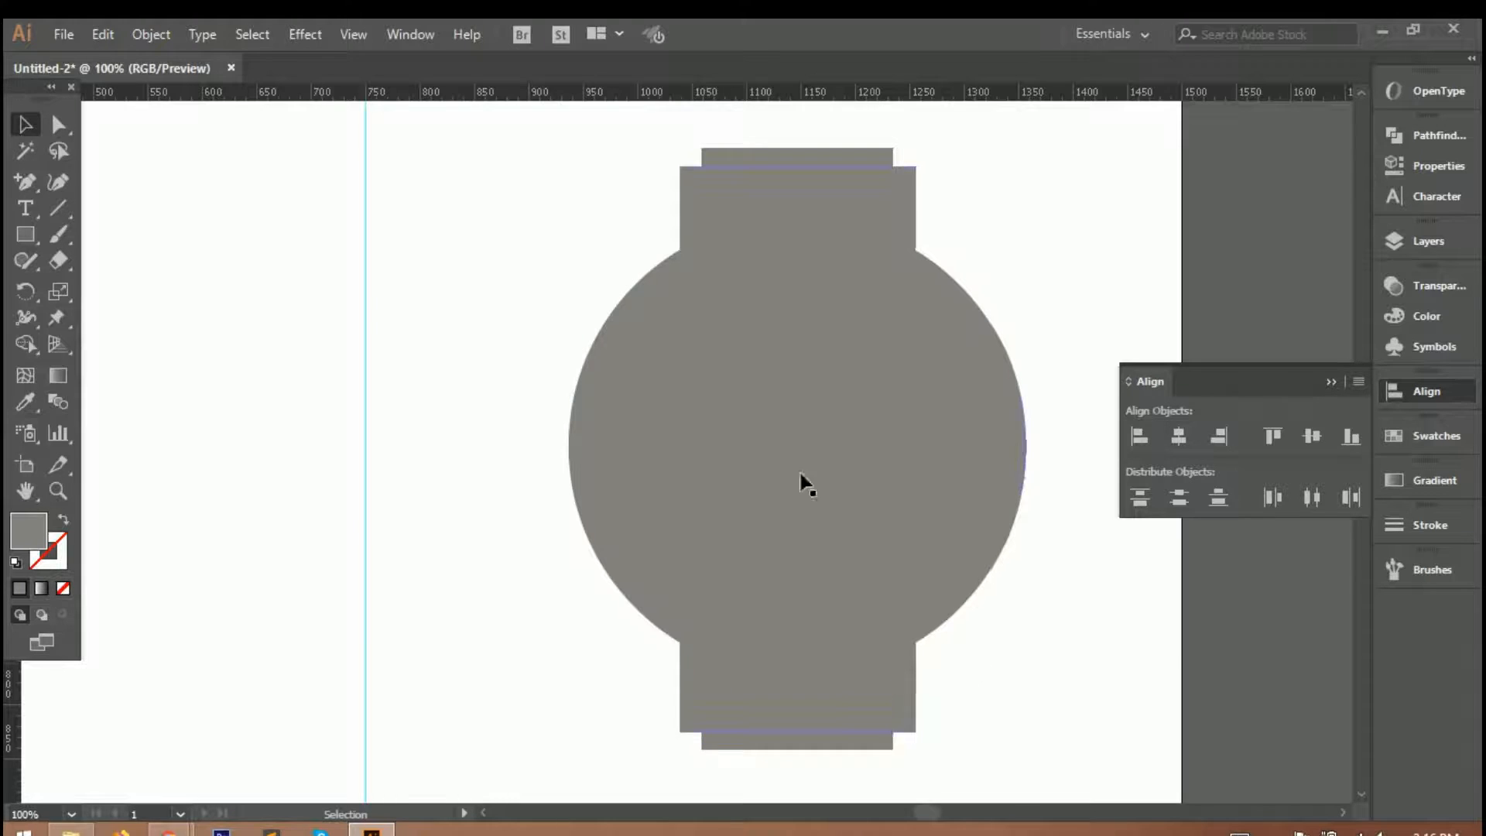
Subtract both small rectangles from the watch case to leave two narrow lugs at each end.
left_click_drag(670, 140, 766, 221)
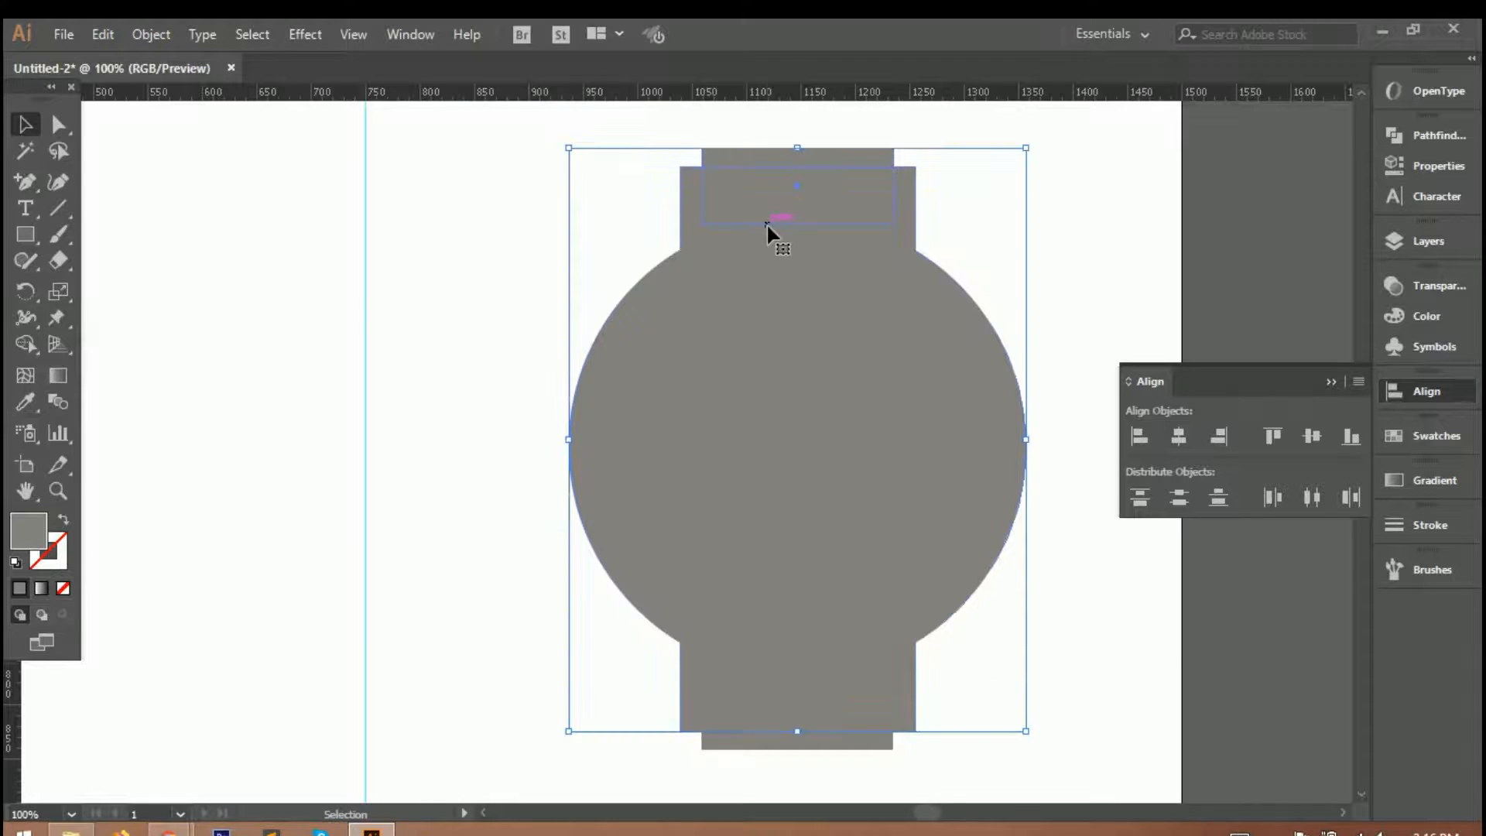
left_click(1440, 166)
left_click(1438, 133)
left_click(1179, 181)
left_click(953, 676)
left_click(852, 657)
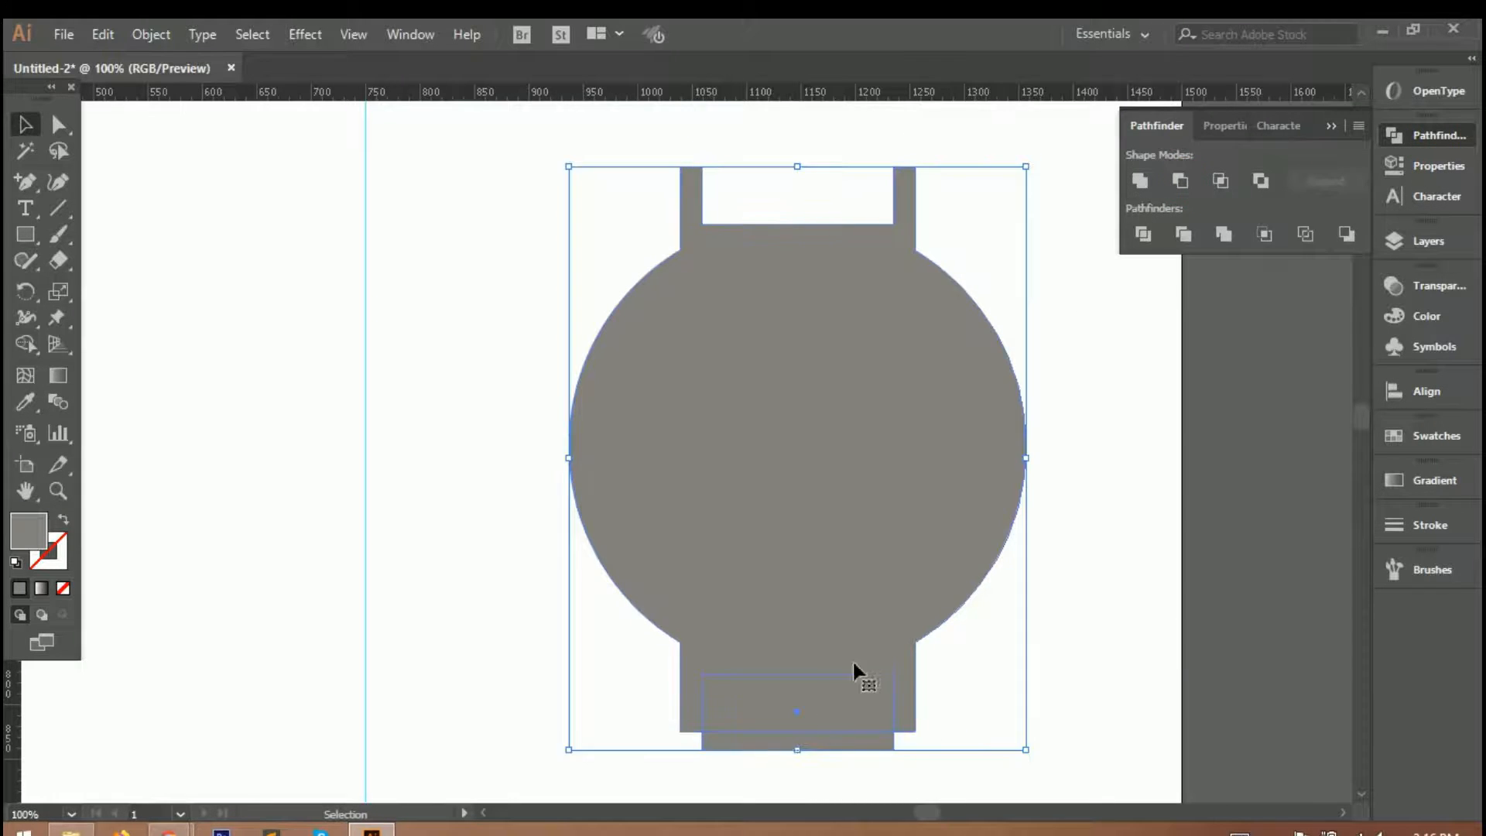
left_click(1176, 180)
Round the four corners where the lugs meet the circular watch case.
left_click(958, 279)
left_click_drag(662, 148, 781, 240)
left_click(652, 254)
left_click(59, 124)
left_click(654, 267)
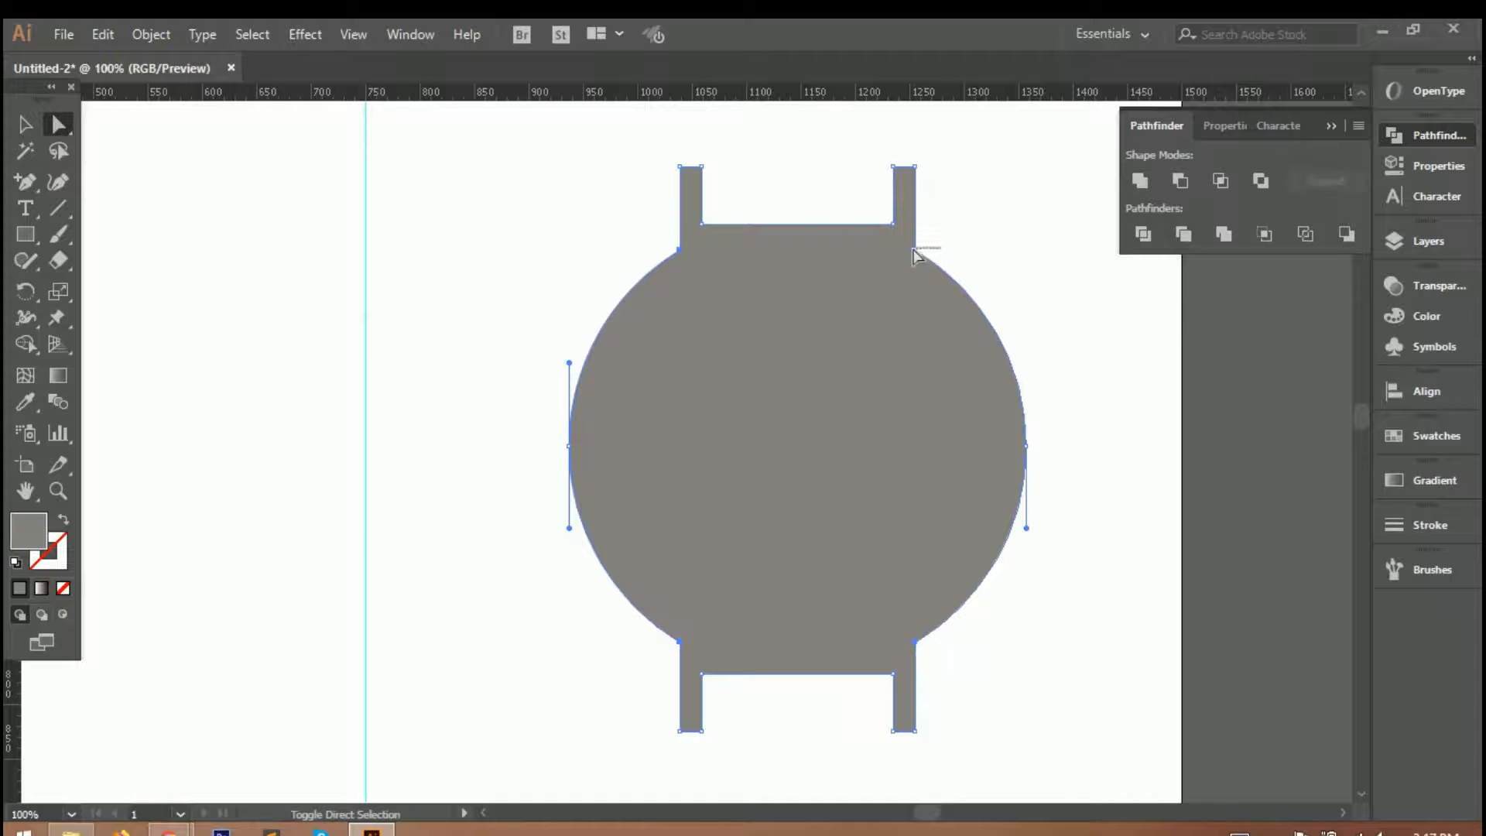
left_click_drag(933, 241, 952, 239)
left_click(1032, 255)
Round the outer corner at the tip of each of the four lugs.
scroll(693, 199, "up", 3)
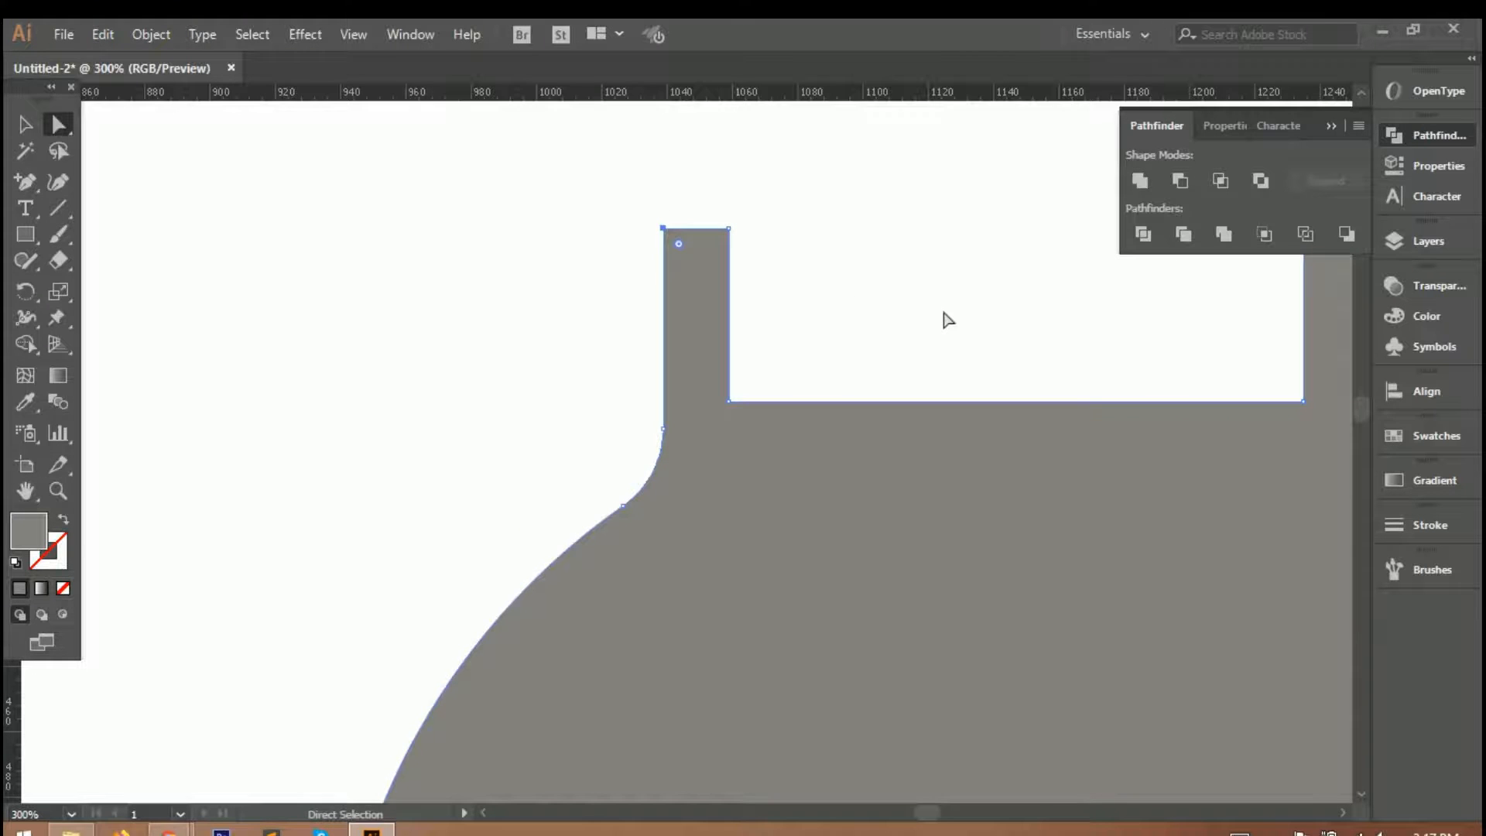
scroll(945, 305, "right", 5)
left_click_drag(1112, 259, 1084, 285)
scroll(967, 302, "down", 6)
scroll(889, 300, "down", 5, "alt")
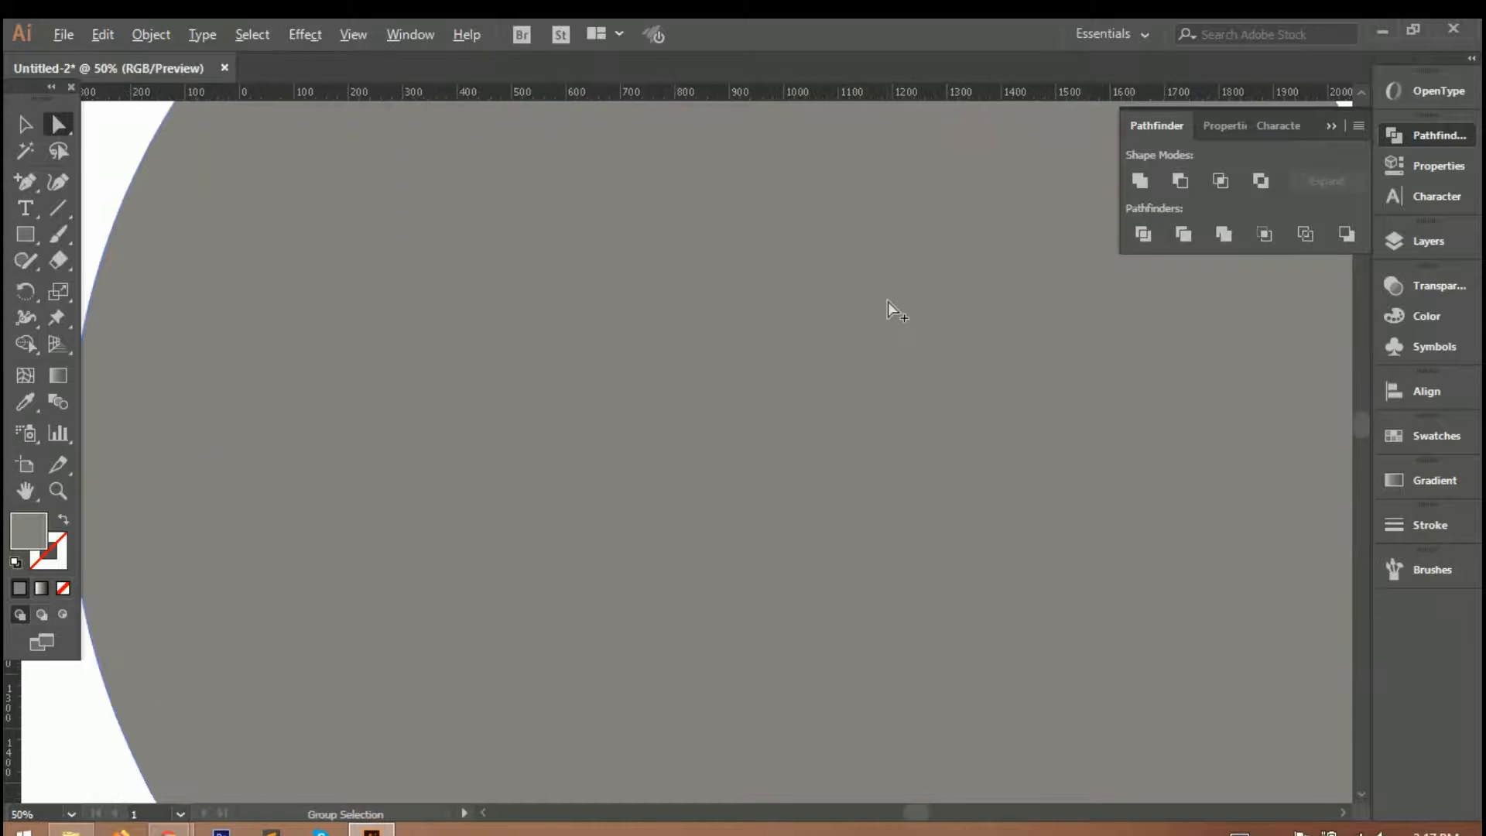
scroll(912, 447, "up", 5, "alt")
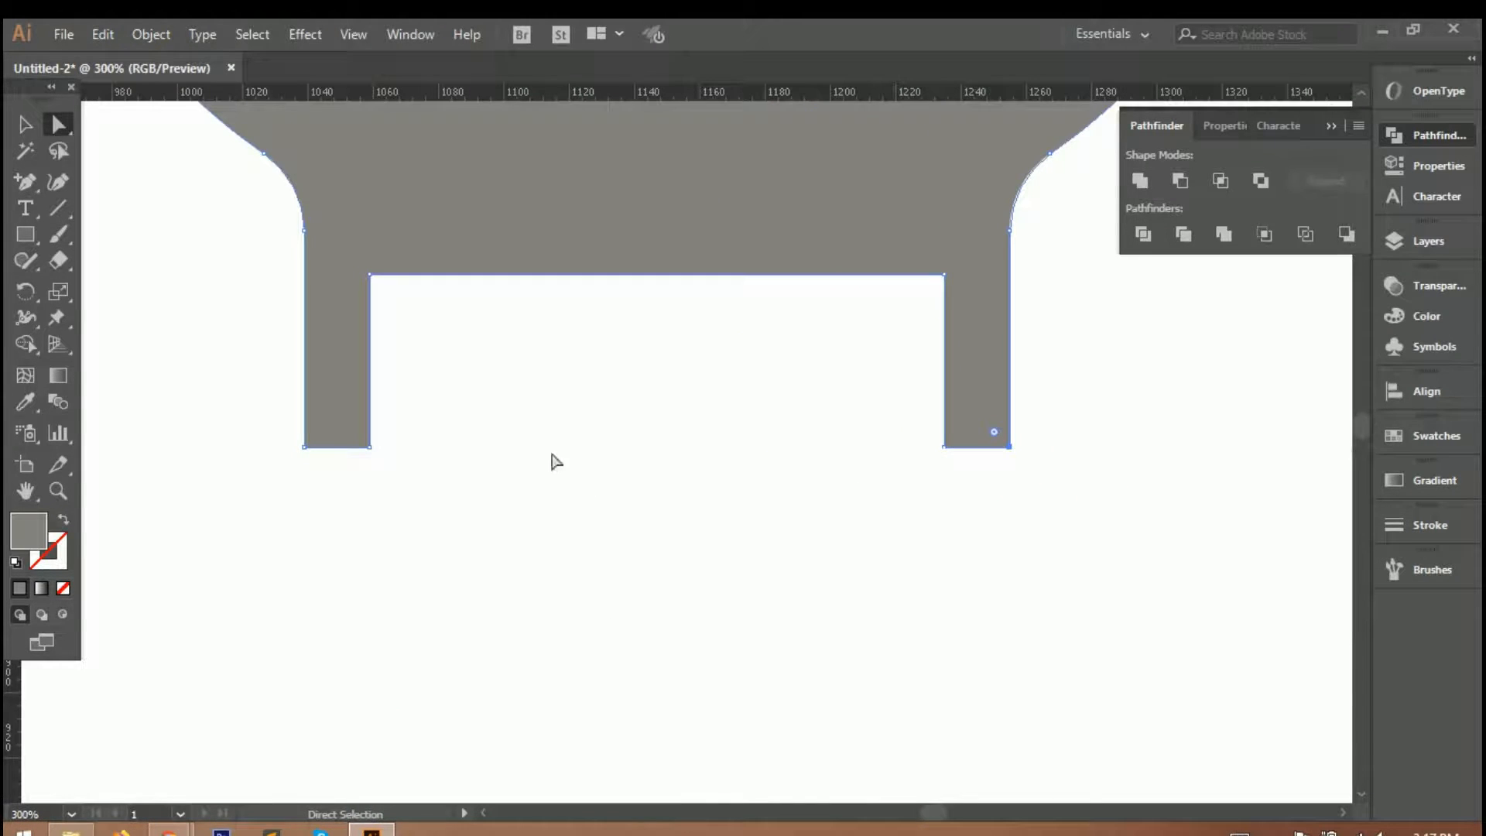
left_click_drag(292, 425, 294, 426)
mouse_move(985, 431)
left_mouse_down()
mouse_move(995, 441)
mouse_move(968, 410)
left_mouse_up()
left_click(1035, 517)
key("ctrl+0")
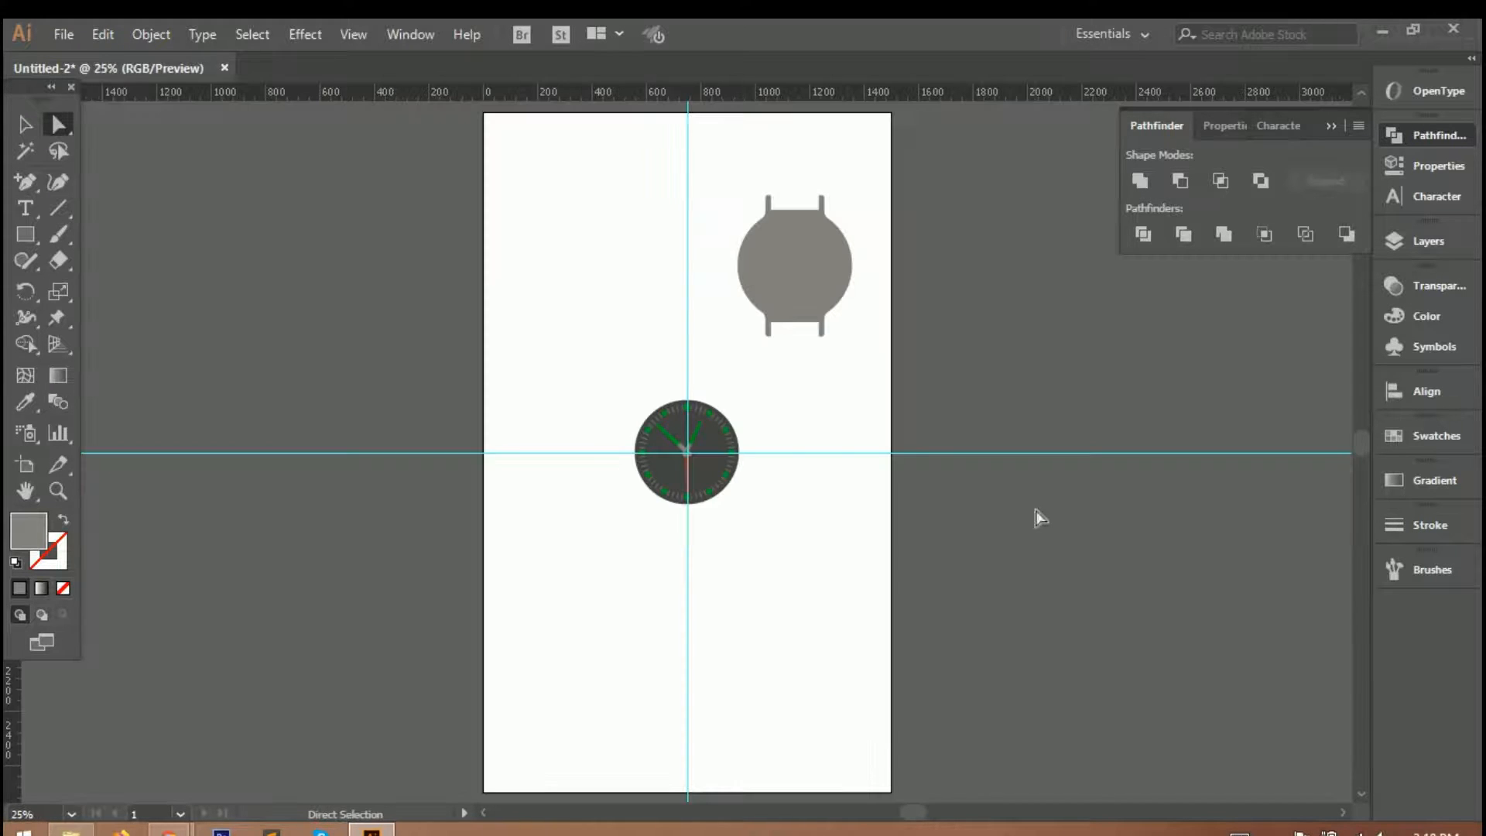
scroll(741, 252, "up", 3, "alt")
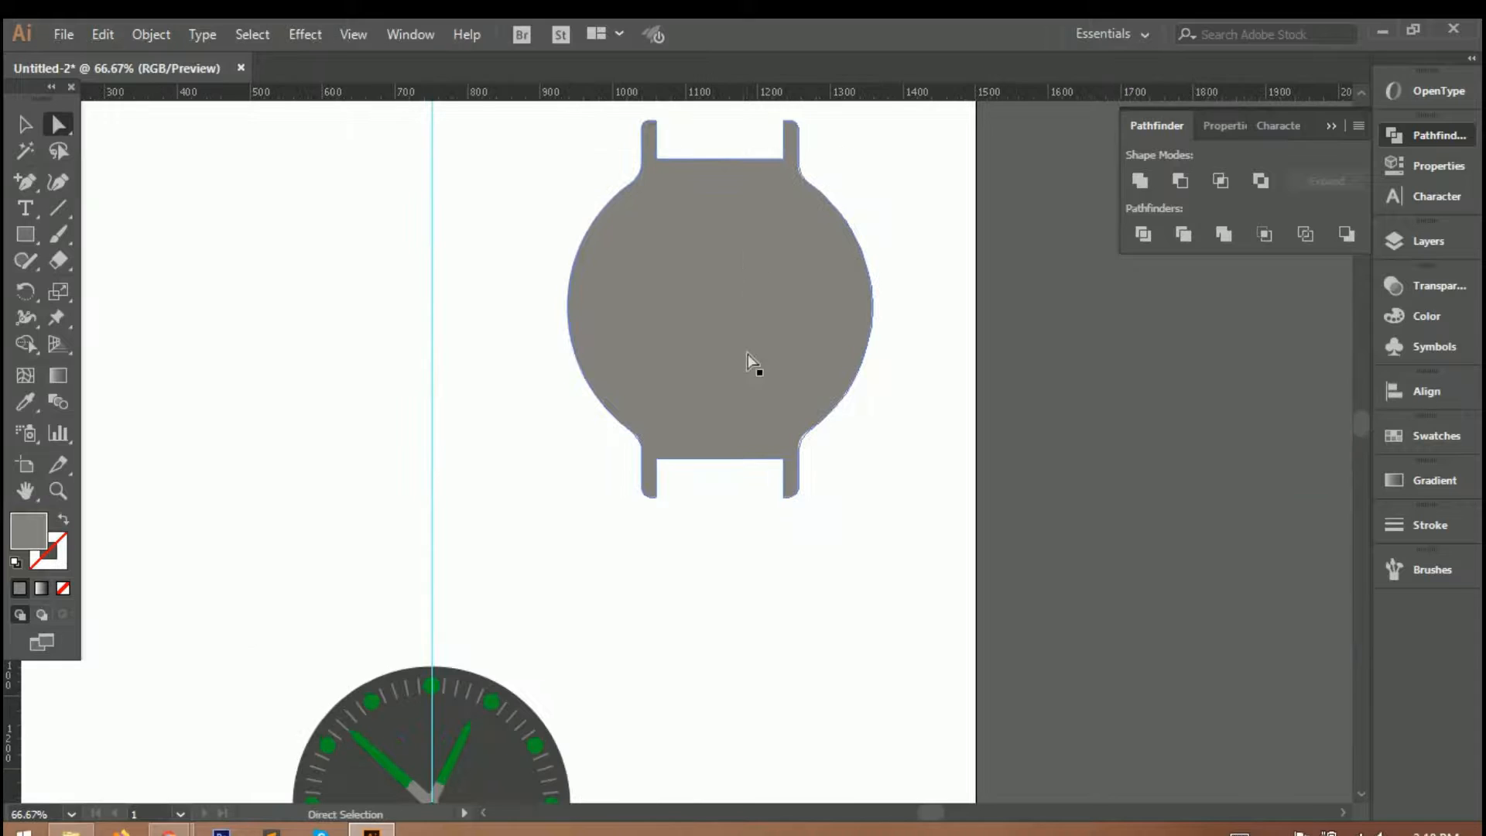
Move the finished watch case over the dial so that it is centred on the crossing guides.
left_click_drag(732, 328, 497, 515)
left_click(701, 630)
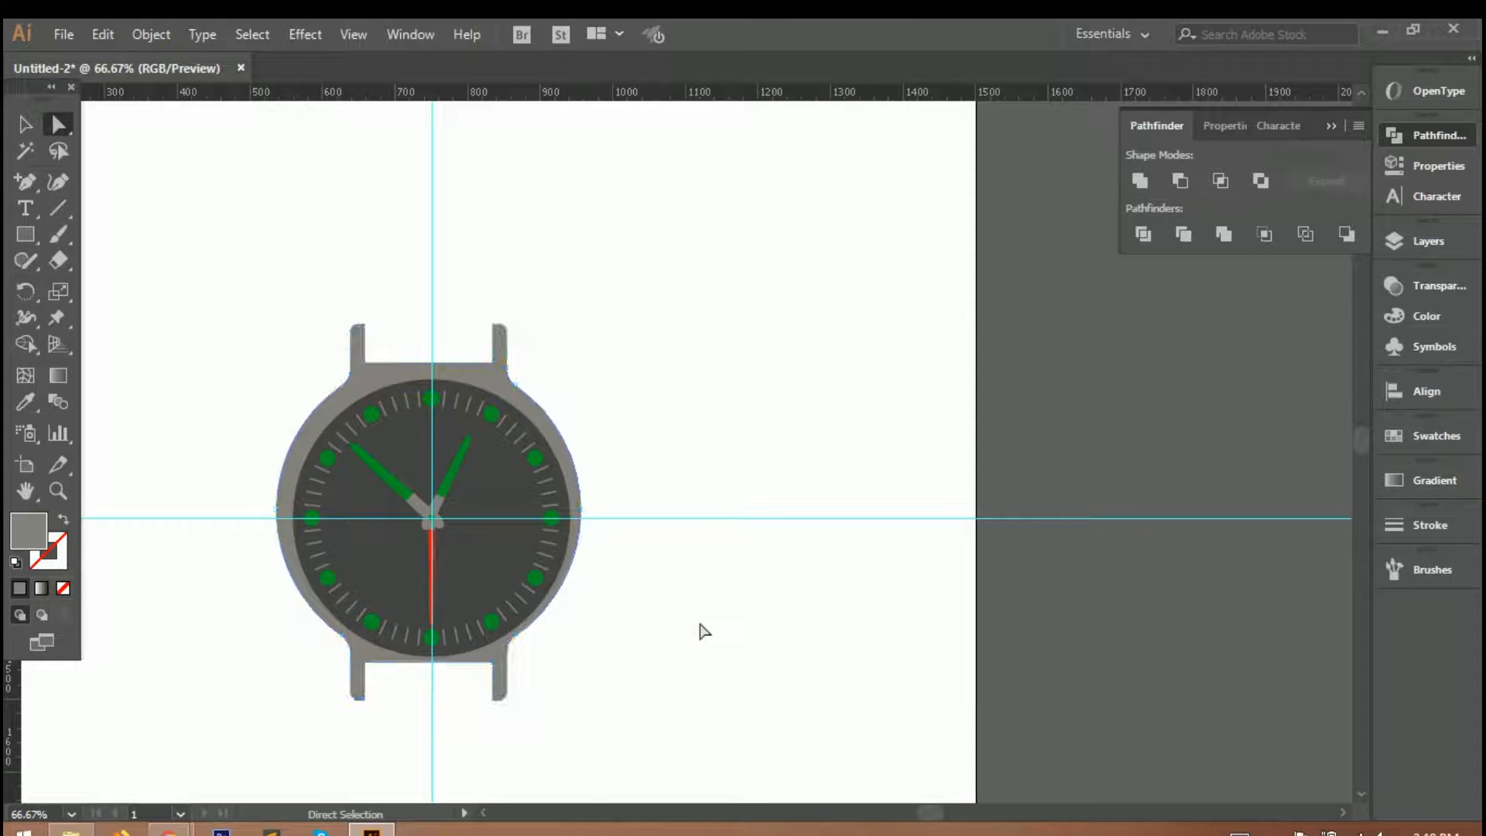
scroll(493, 448, "down", 1)
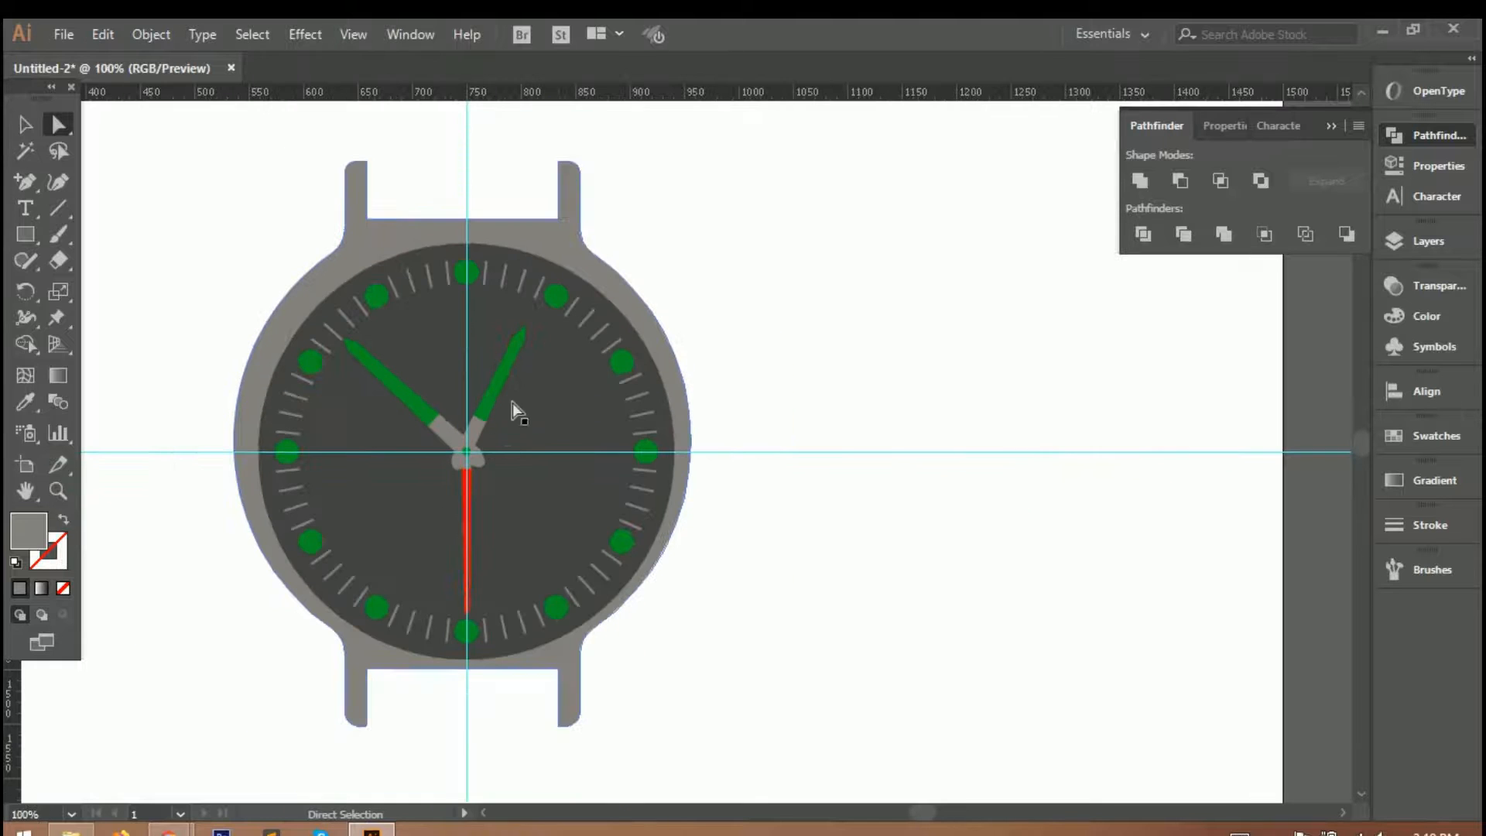
Shift the case's straight edges between the lugs slightly outward at both the upper and lower ends.
left_click(566, 239)
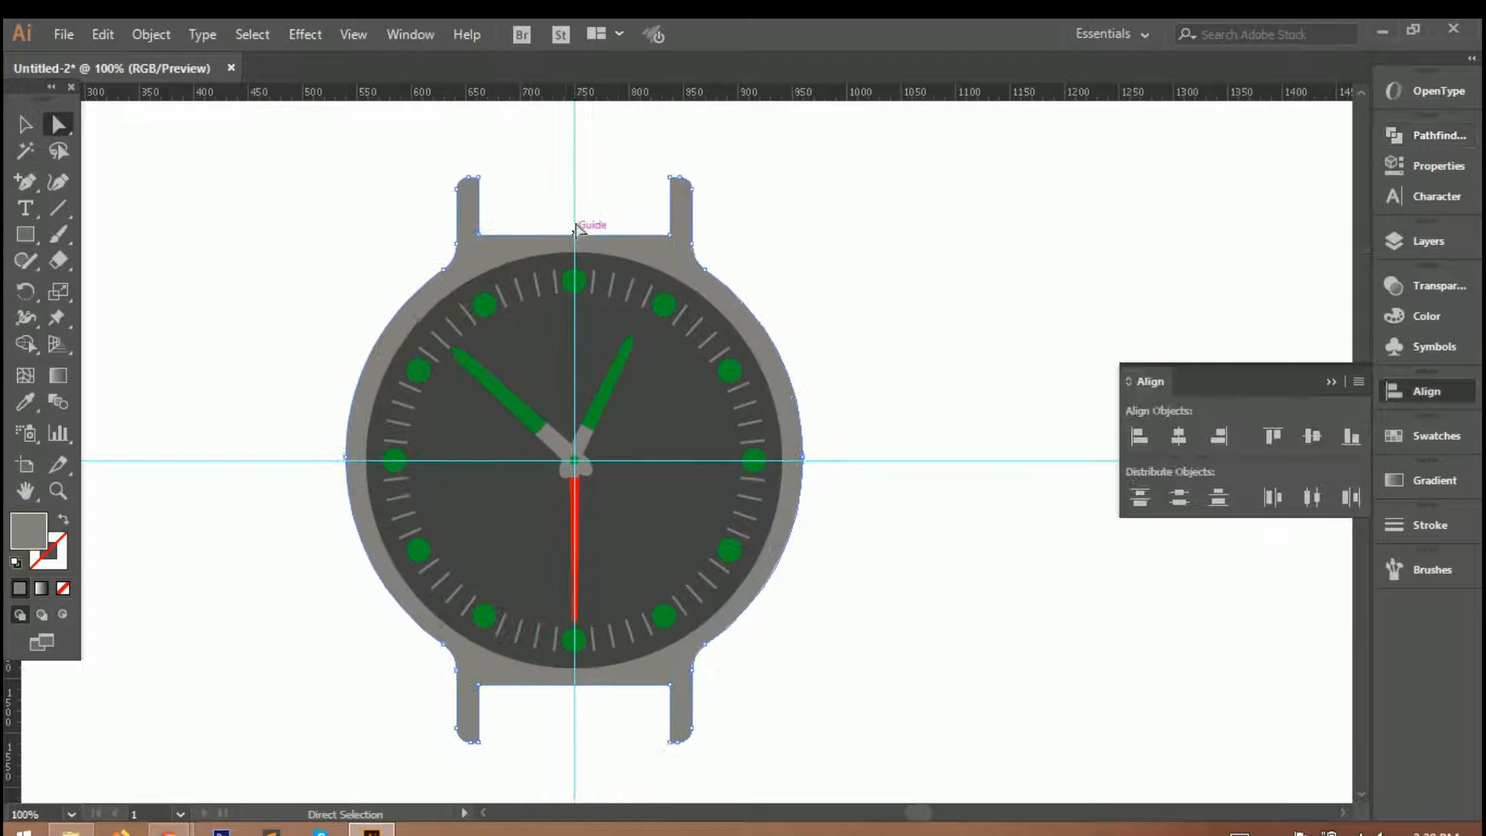
left_click_drag(574, 234, 574, 224)
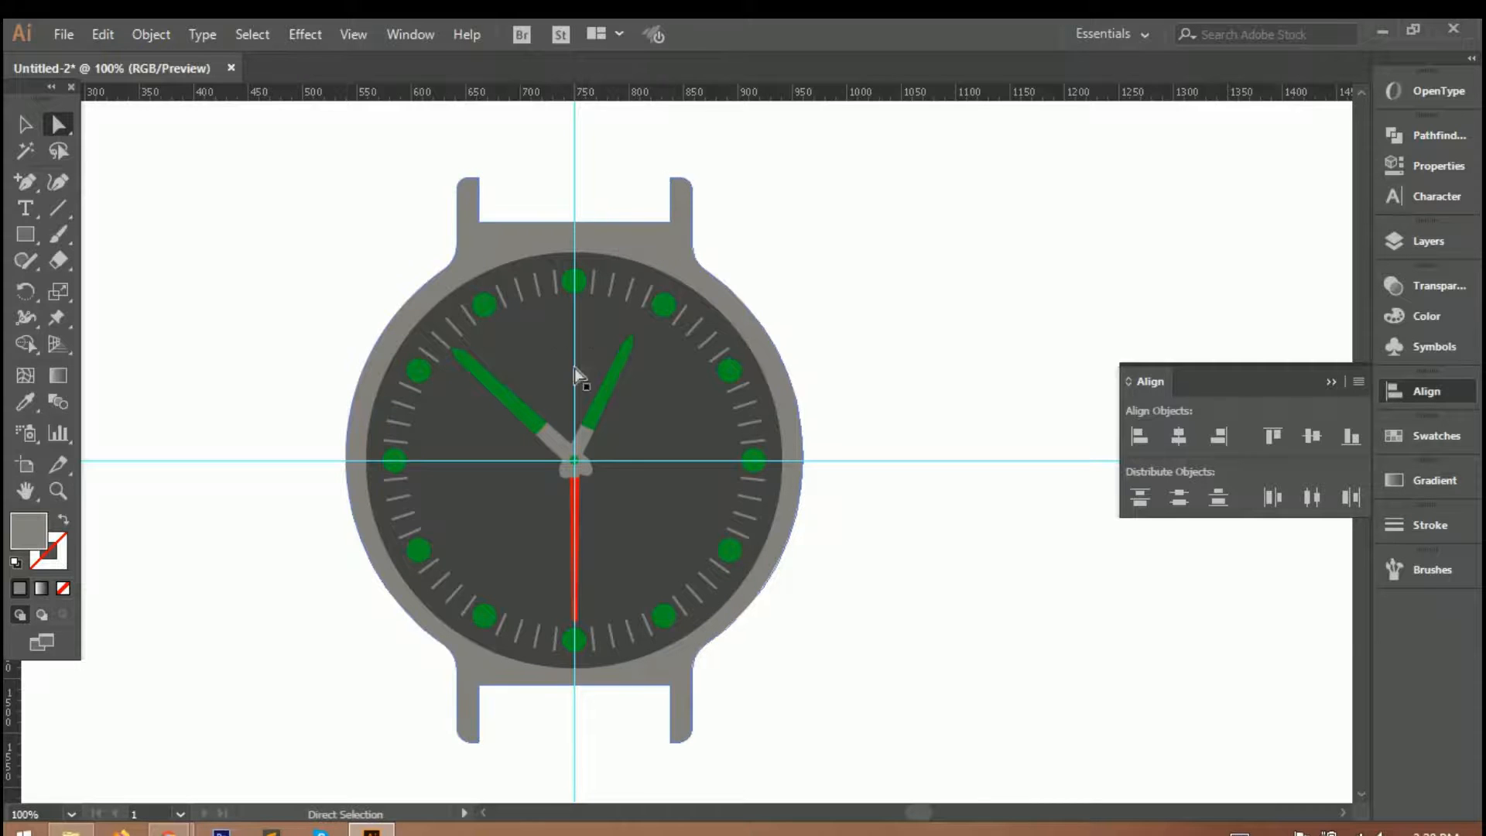
scroll(643, 685, "down", 1)
left_click_drag(578, 638, 574, 644)
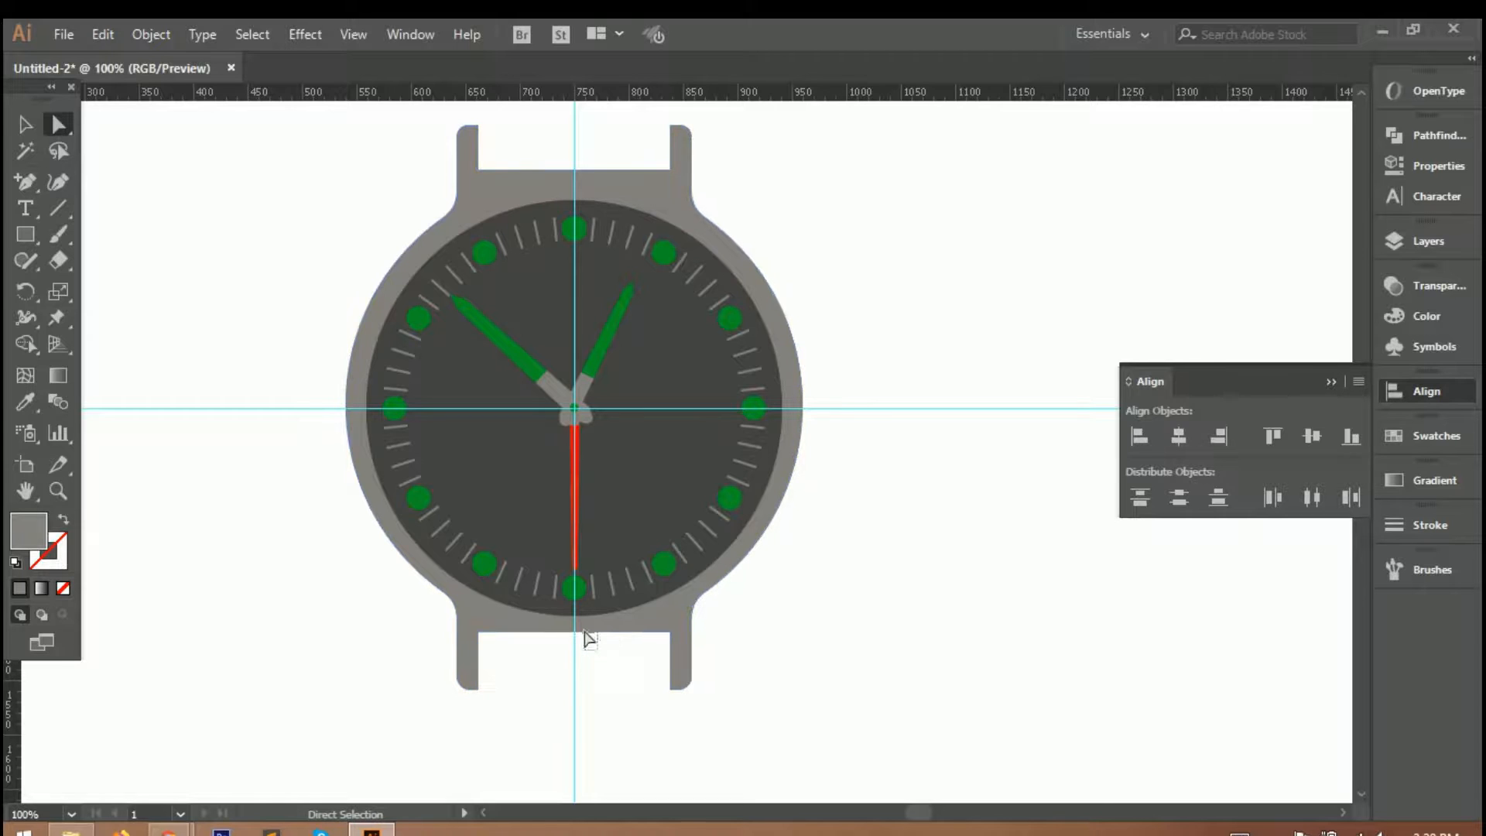
left_click_drag(574, 638, 577, 652)
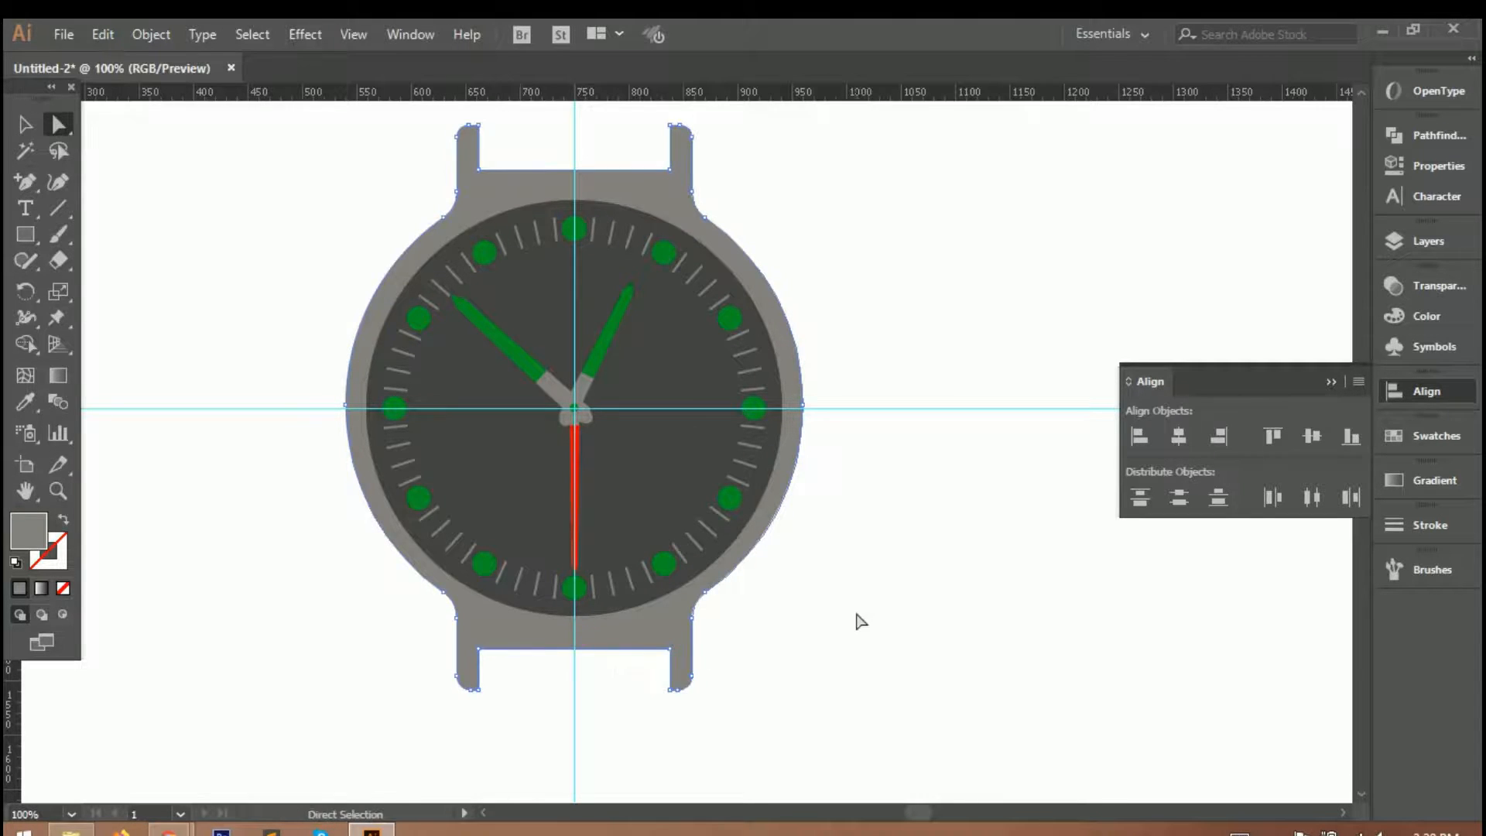
scroll(586, 661, "up", 4)
left_click_drag(547, 640, 544, 623)
scroll(563, 620, "down", 5)
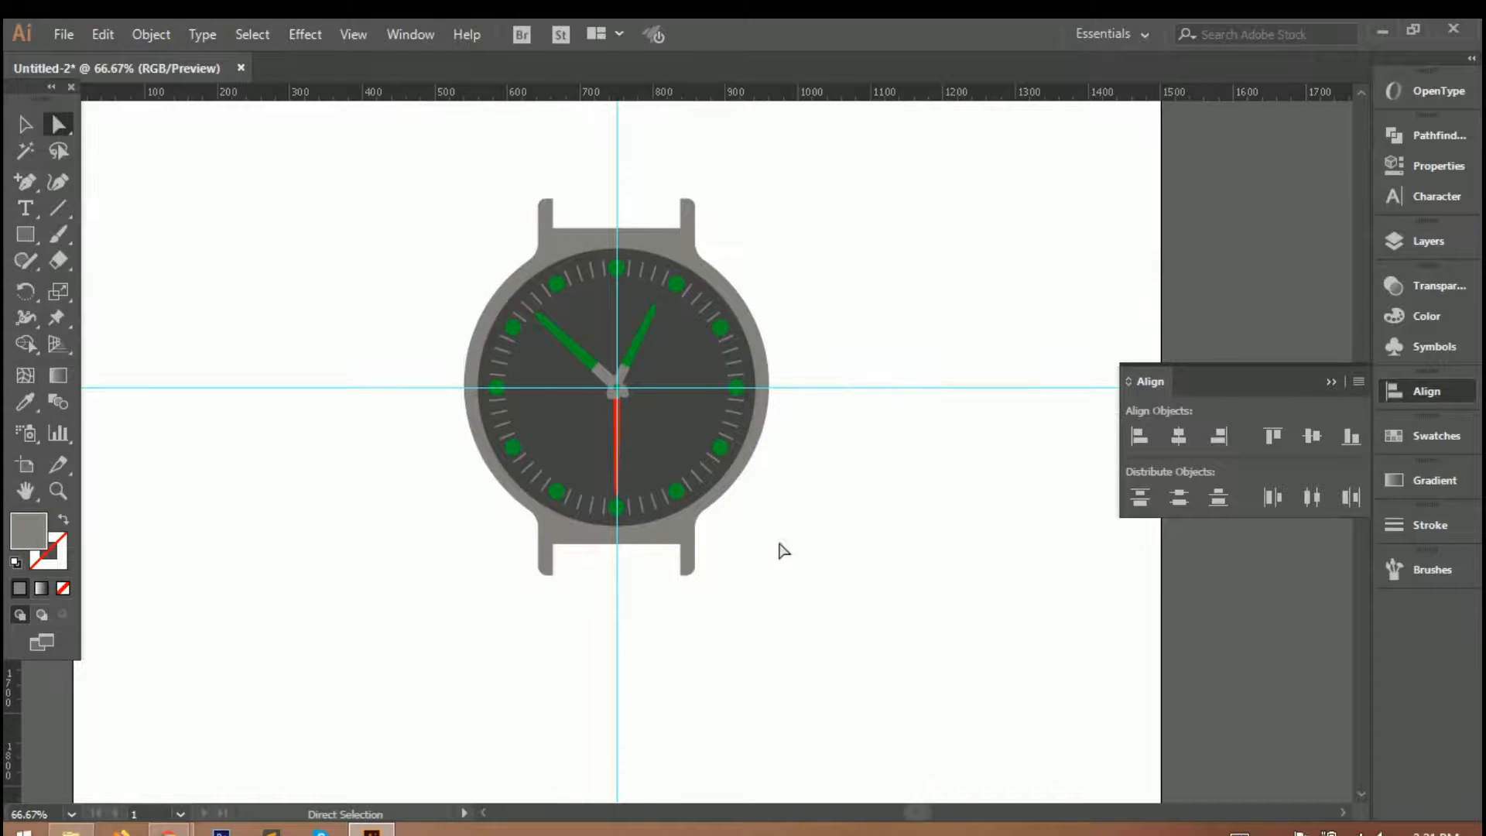
Draw a narrow vertical grey rectangle as the strap, starting just below the case between the lower lugs.
scroll(769, 537, "down", 2)
scroll(779, 491, "down", 2)
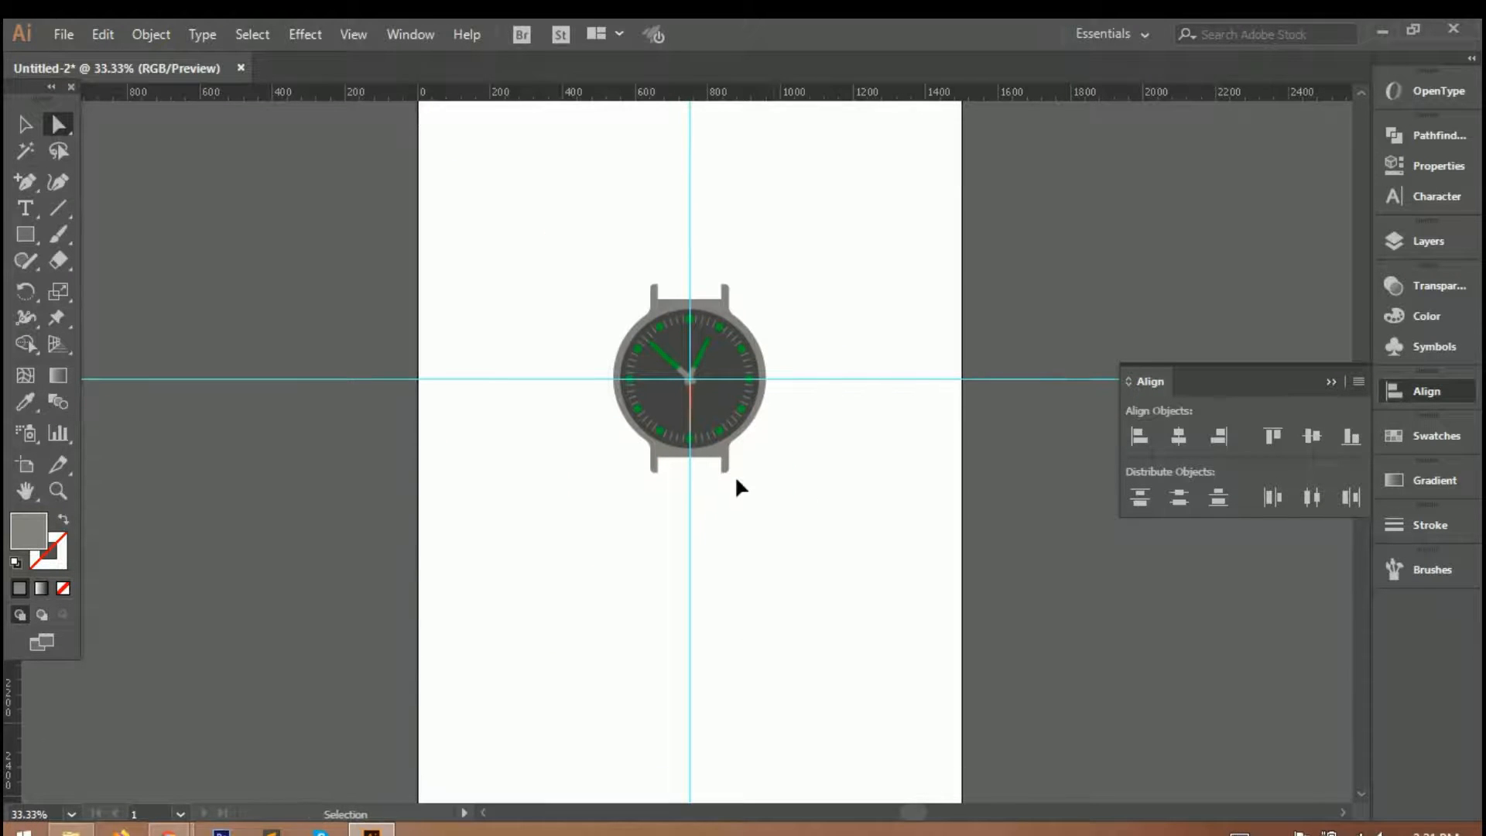
scroll(736, 481, "down", 1)
scroll(704, 556, "up", 2)
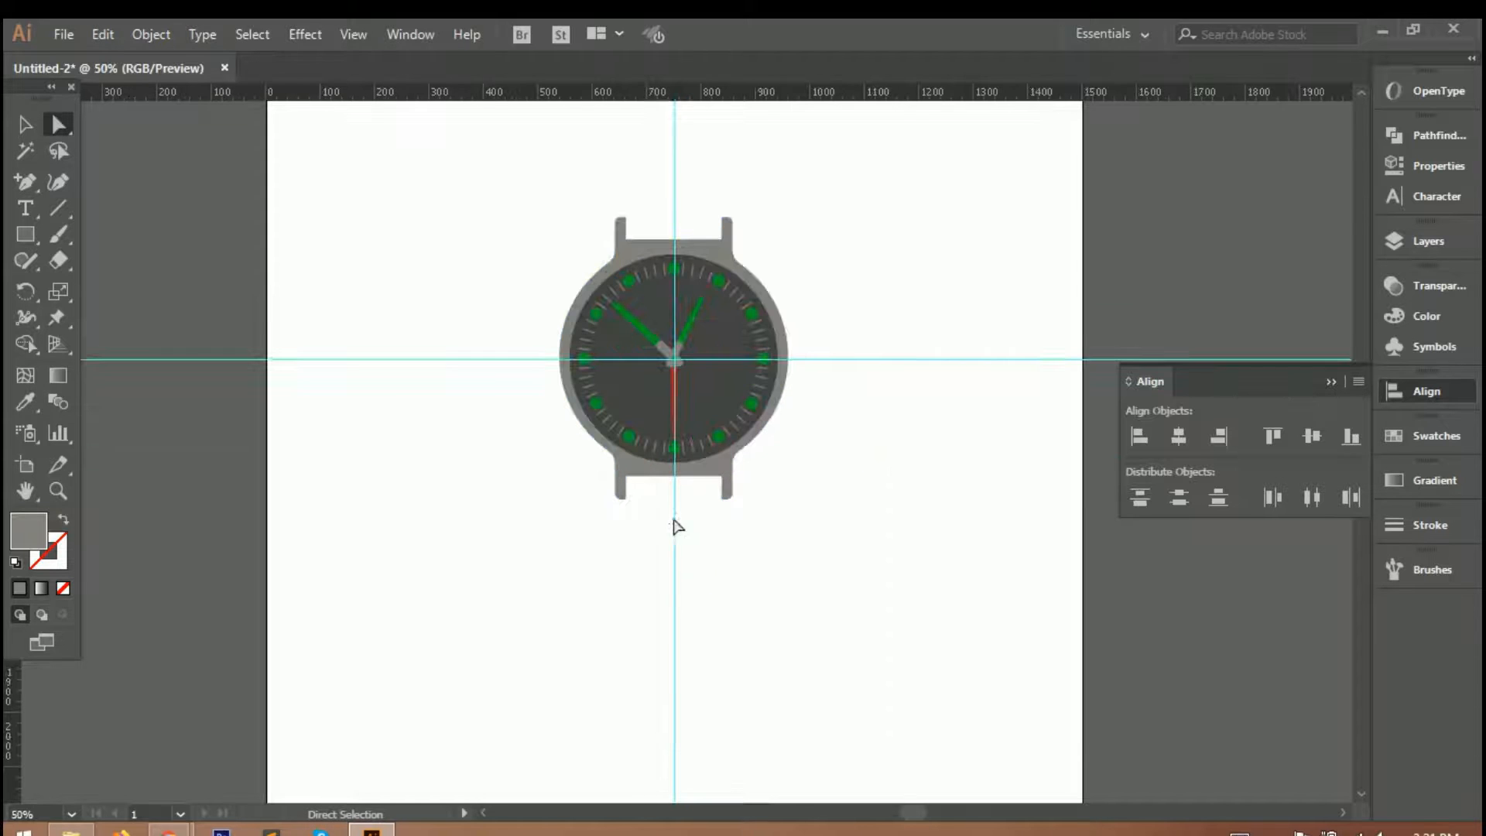
scroll(690, 496, "down", 3)
scroll(654, 472, "up", 2)
key("m")
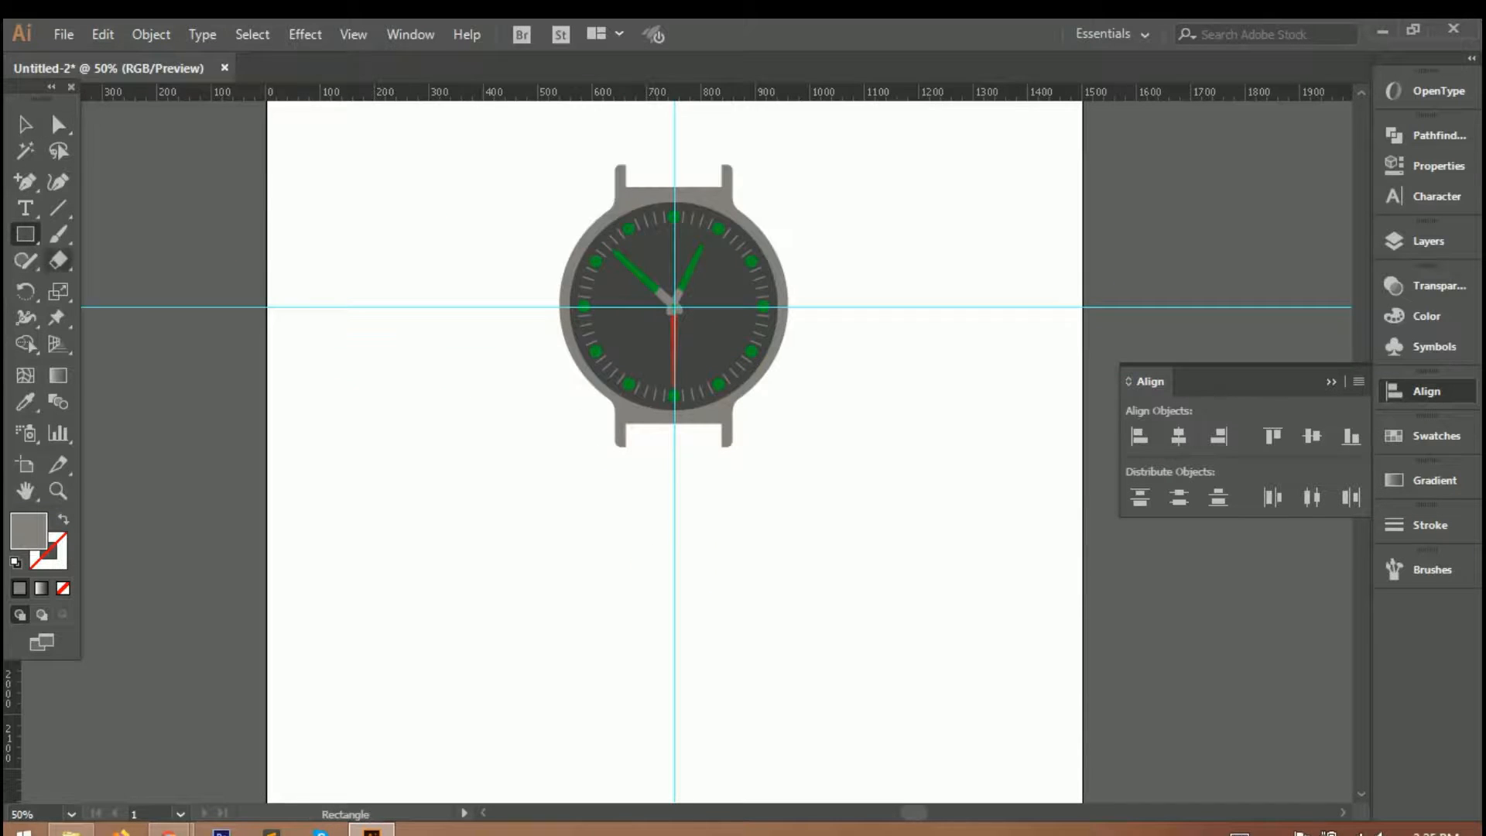
scroll(663, 514, "up", 1)
left_click_drag(592, 406, 741, 594)
scroll(756, 604, "down", 2)
scroll(756, 603, "down", 1)
scroll(756, 604, "down", 3)
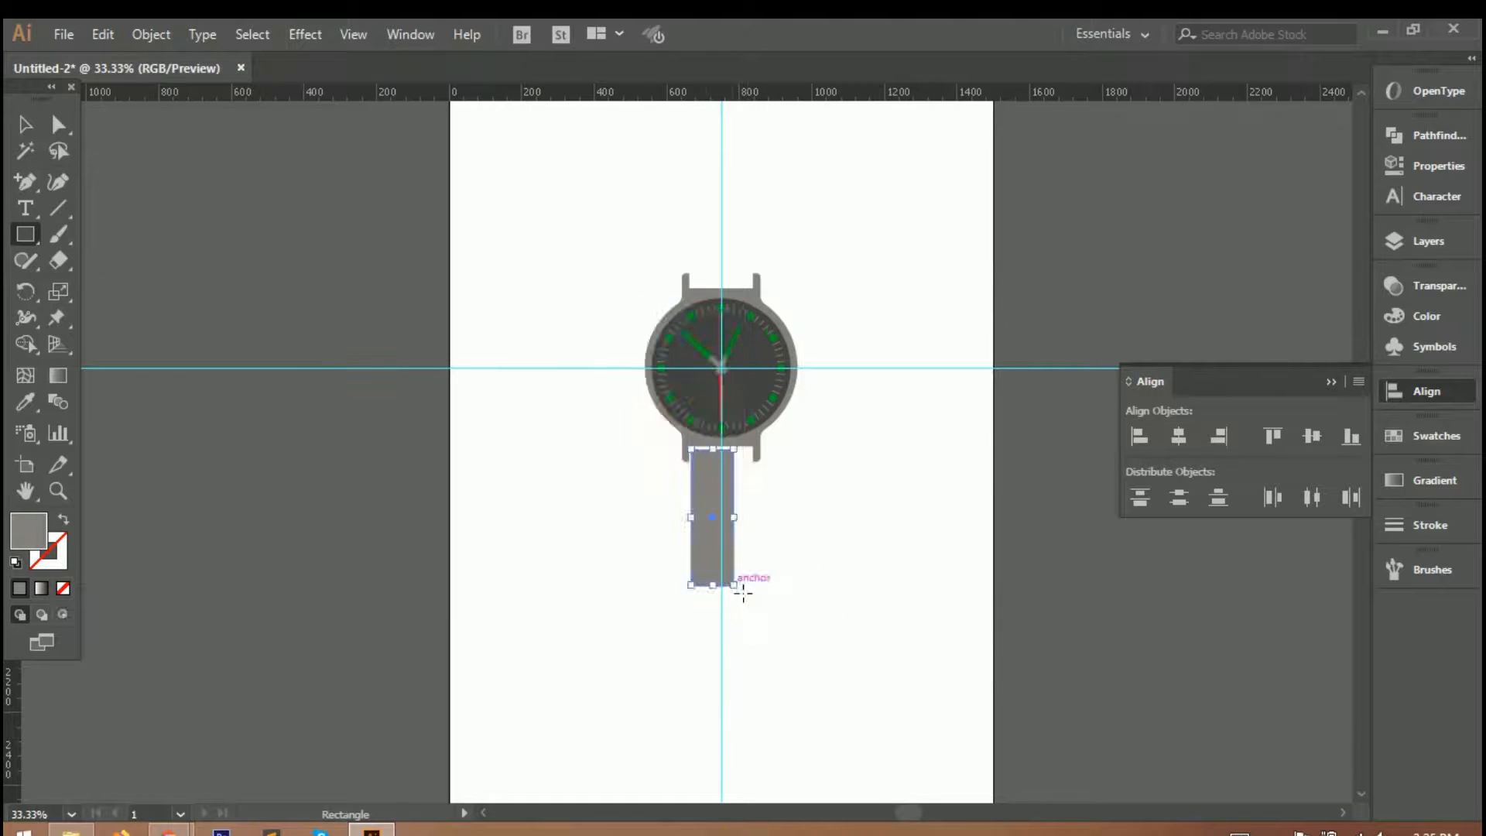
Lengthen the strap rectangle toward the artboard's lower edge and widen it to nearly fill the gap between the lower lugs, centred on the guide.
left_click_drag(714, 516, 725, 521)
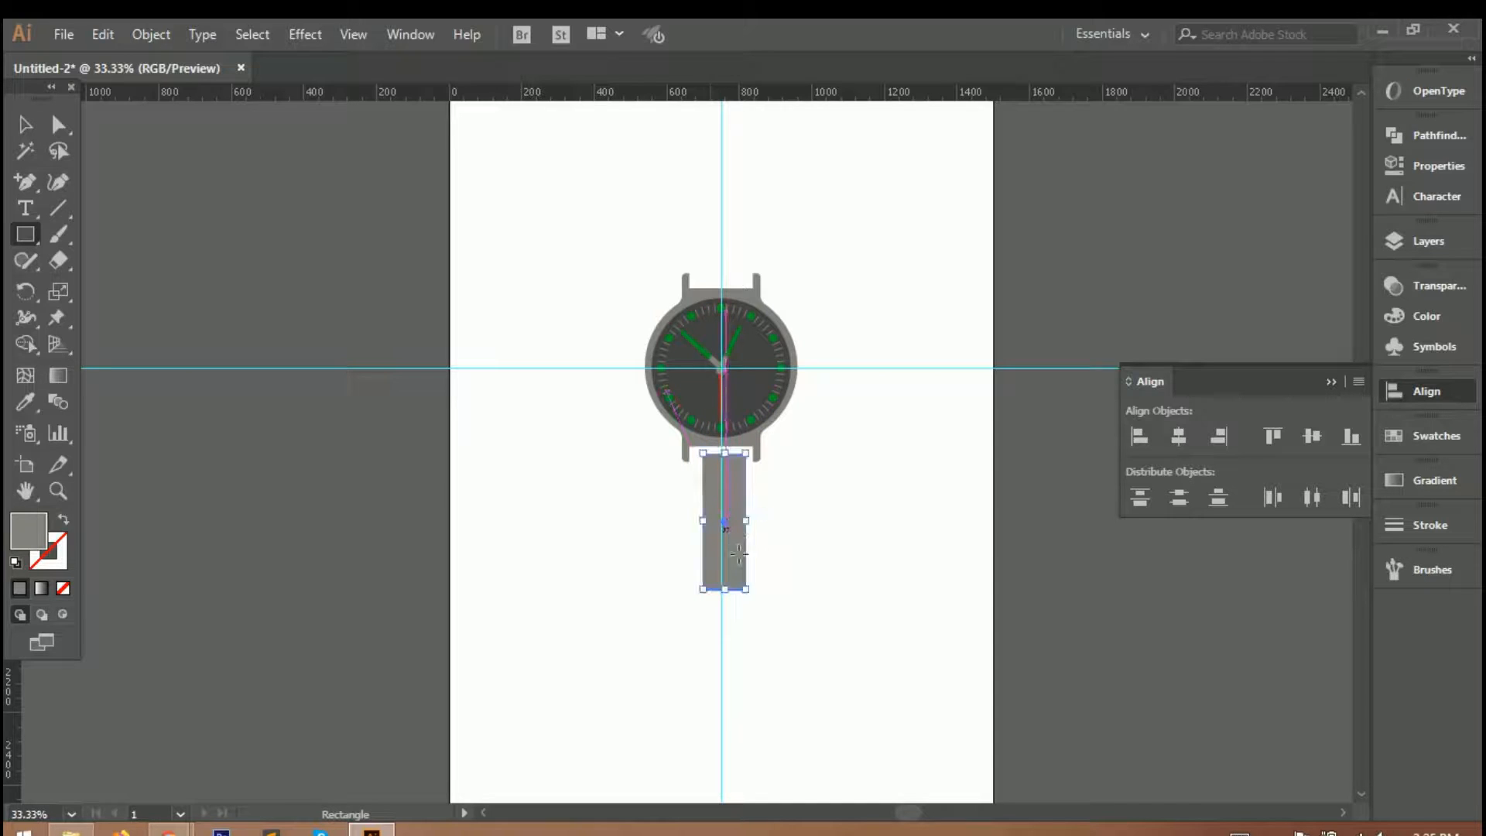
left_click_drag(737, 602, 745, 717)
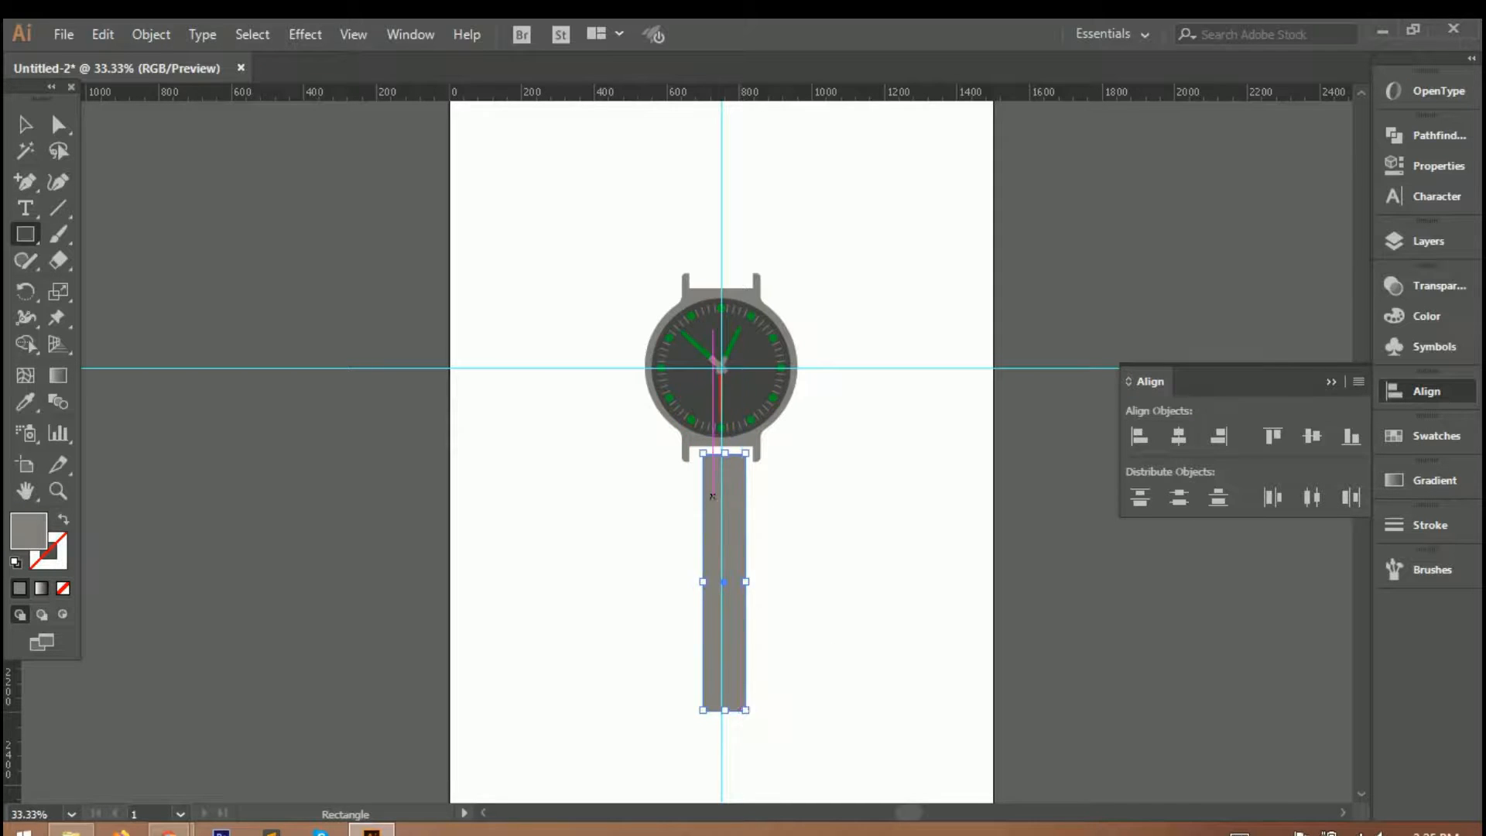
scroll(715, 493, "up", 3)
left_click_drag(683, 763, 649, 763)
left_click_drag(814, 769, 837, 774)
left_click_drag(749, 386, 725, 304)
scroll(756, 402, "up", 3)
scroll(915, 461, "down", 6)
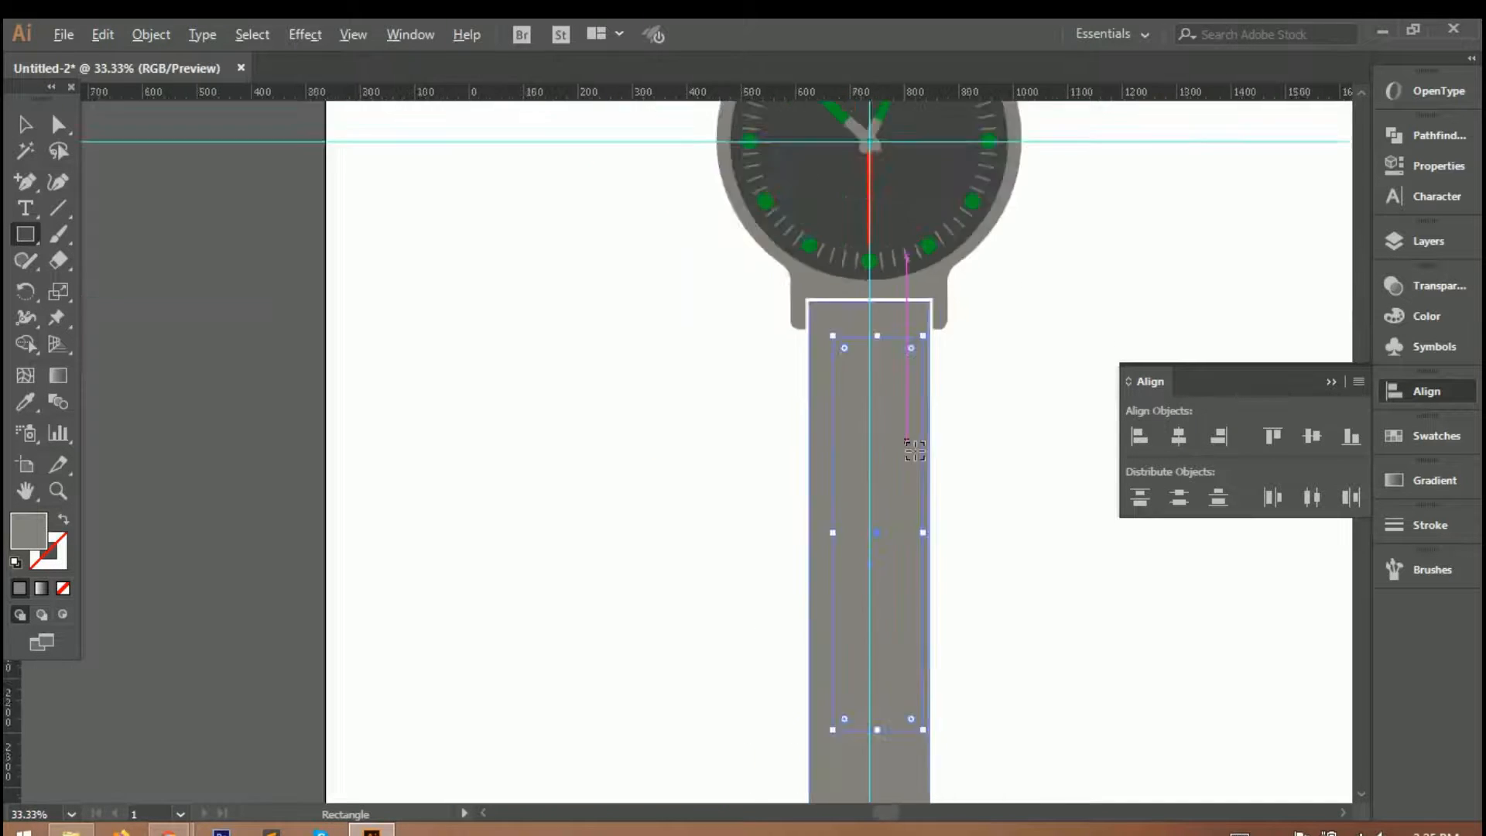
scroll(914, 449, "down", 1)
key("v")
left_click(718, 492)
scroll(833, 484, "up", 3)
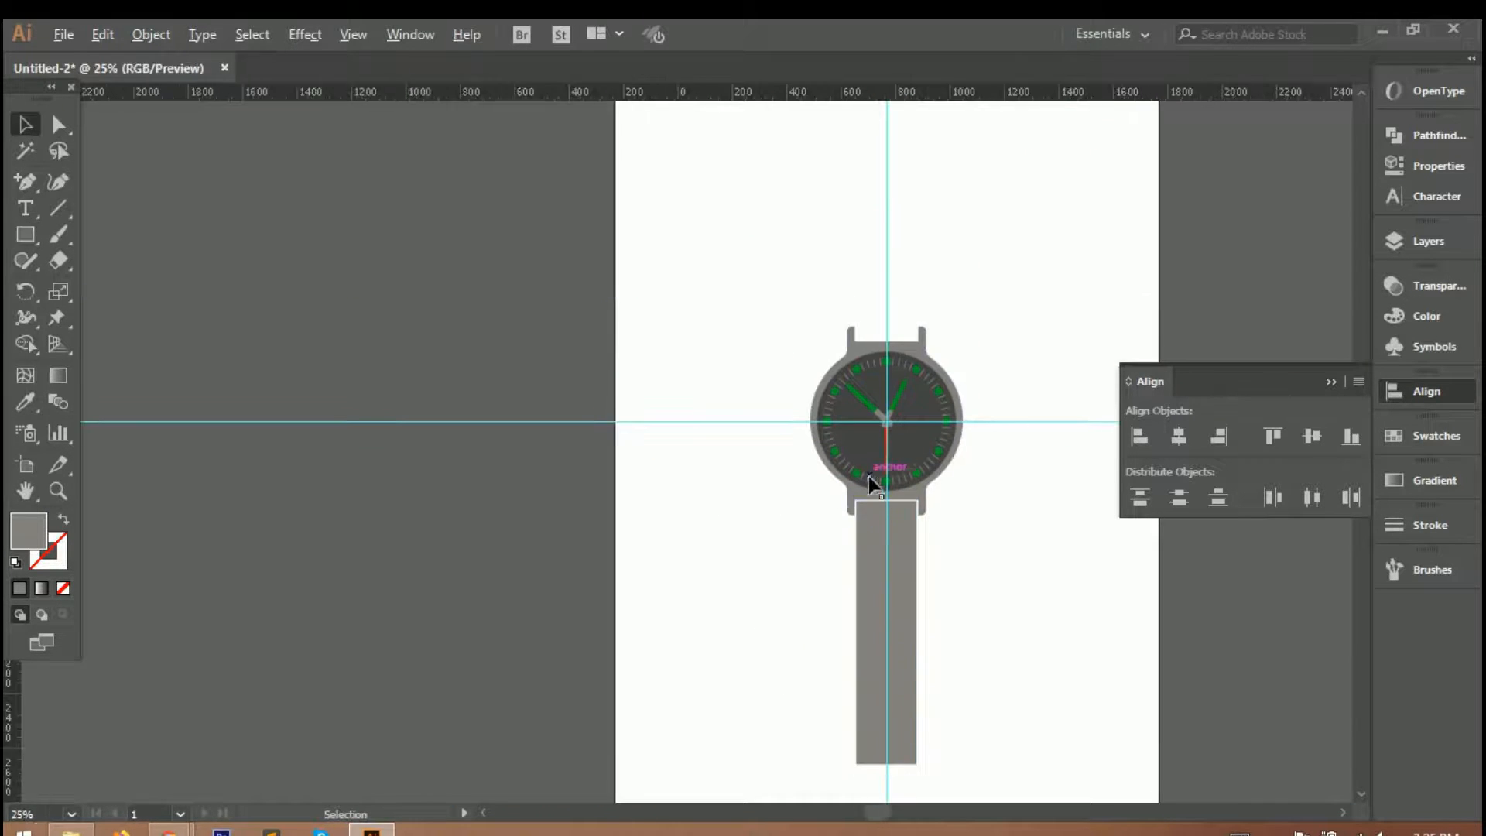
scroll(868, 476, "down", 1)
scroll(1012, 543, "right", 1)
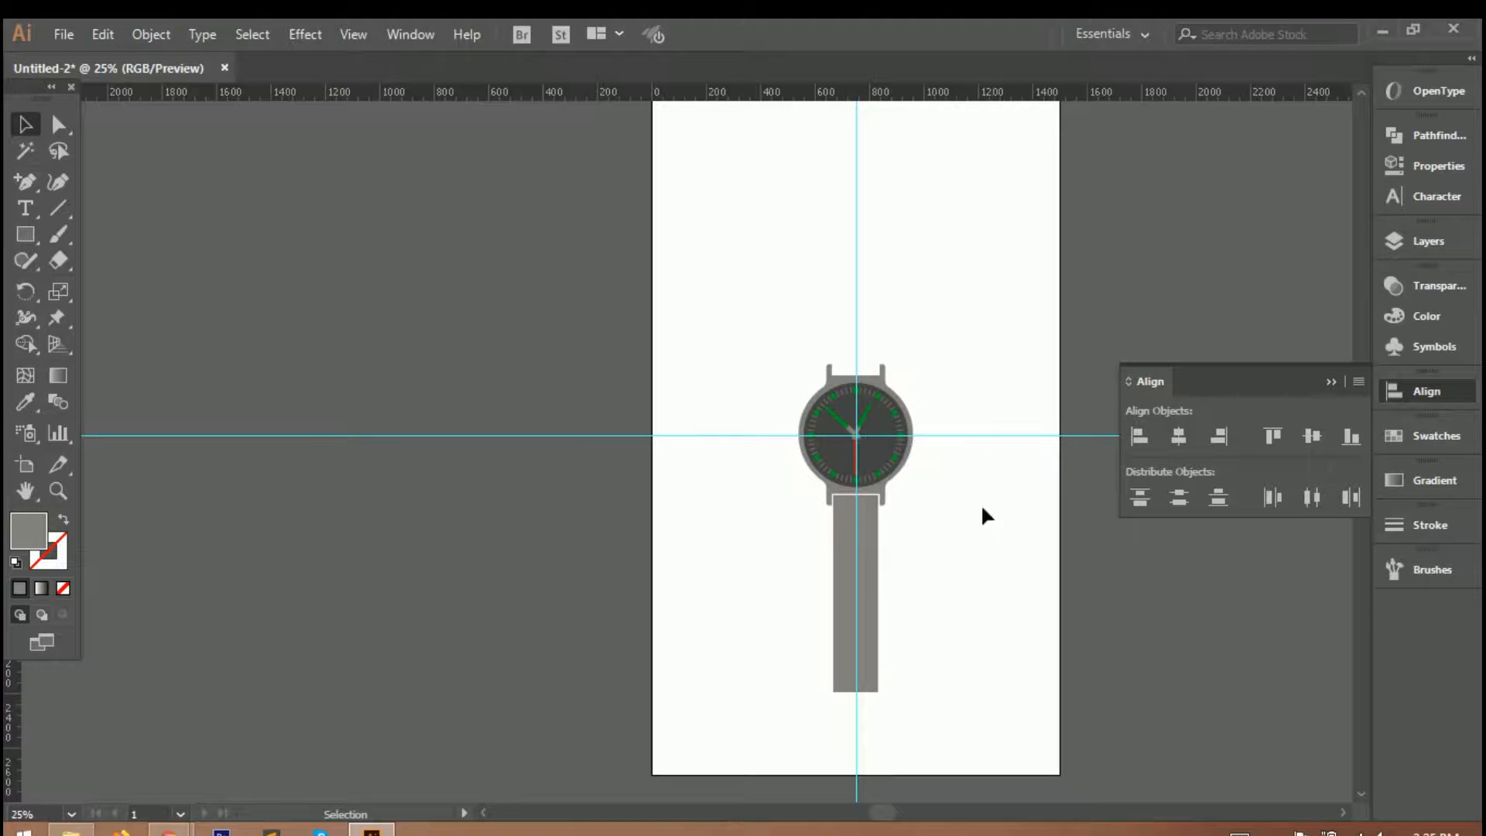
Duplicate the strap rectangle straight up above the case, keeping it centred on the vertical guide.
key("ctrl+0")
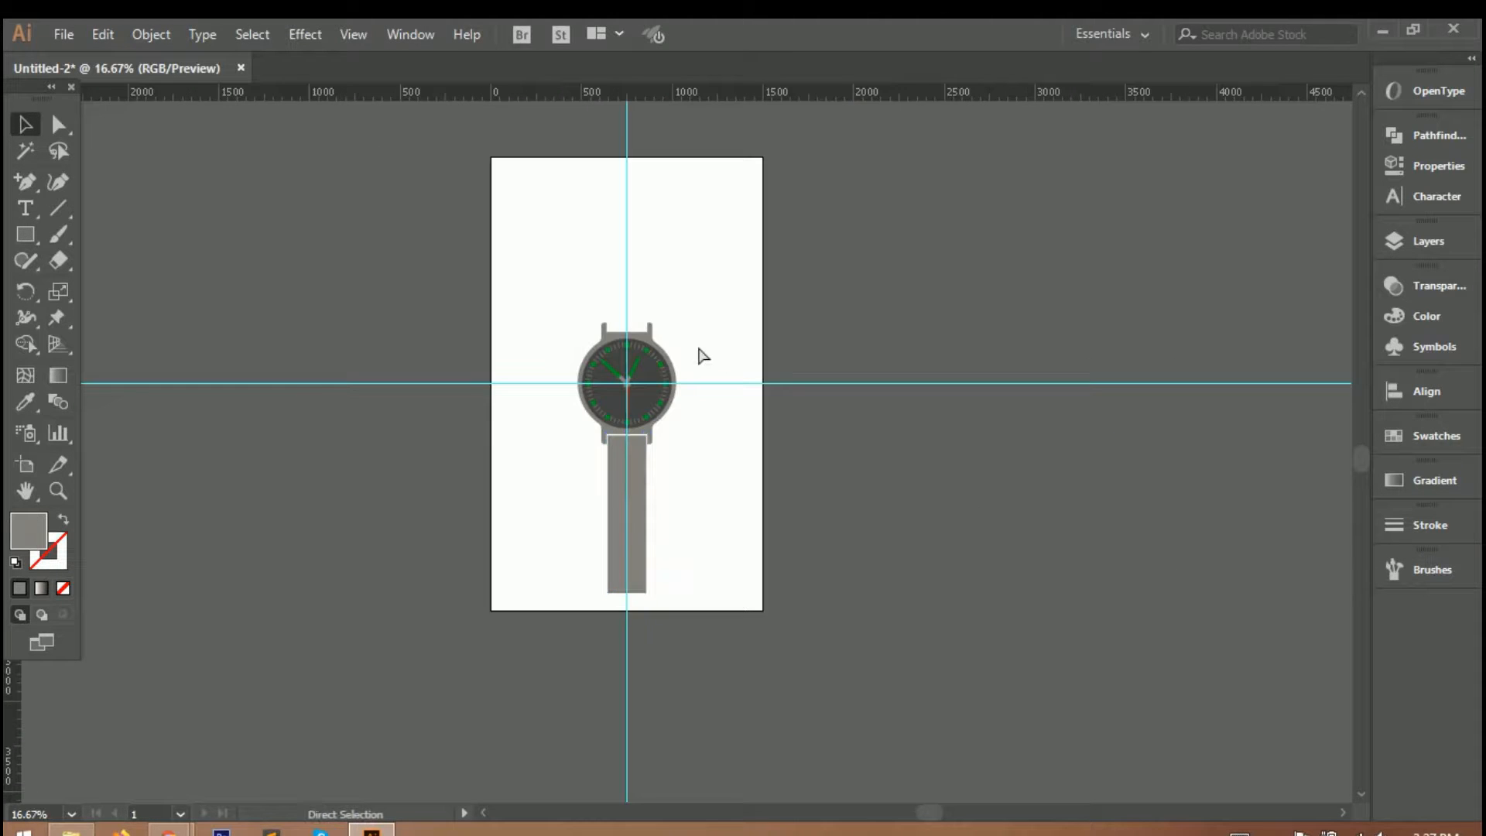
key("ctrl+equal")
scroll(698, 627, "up", 3)
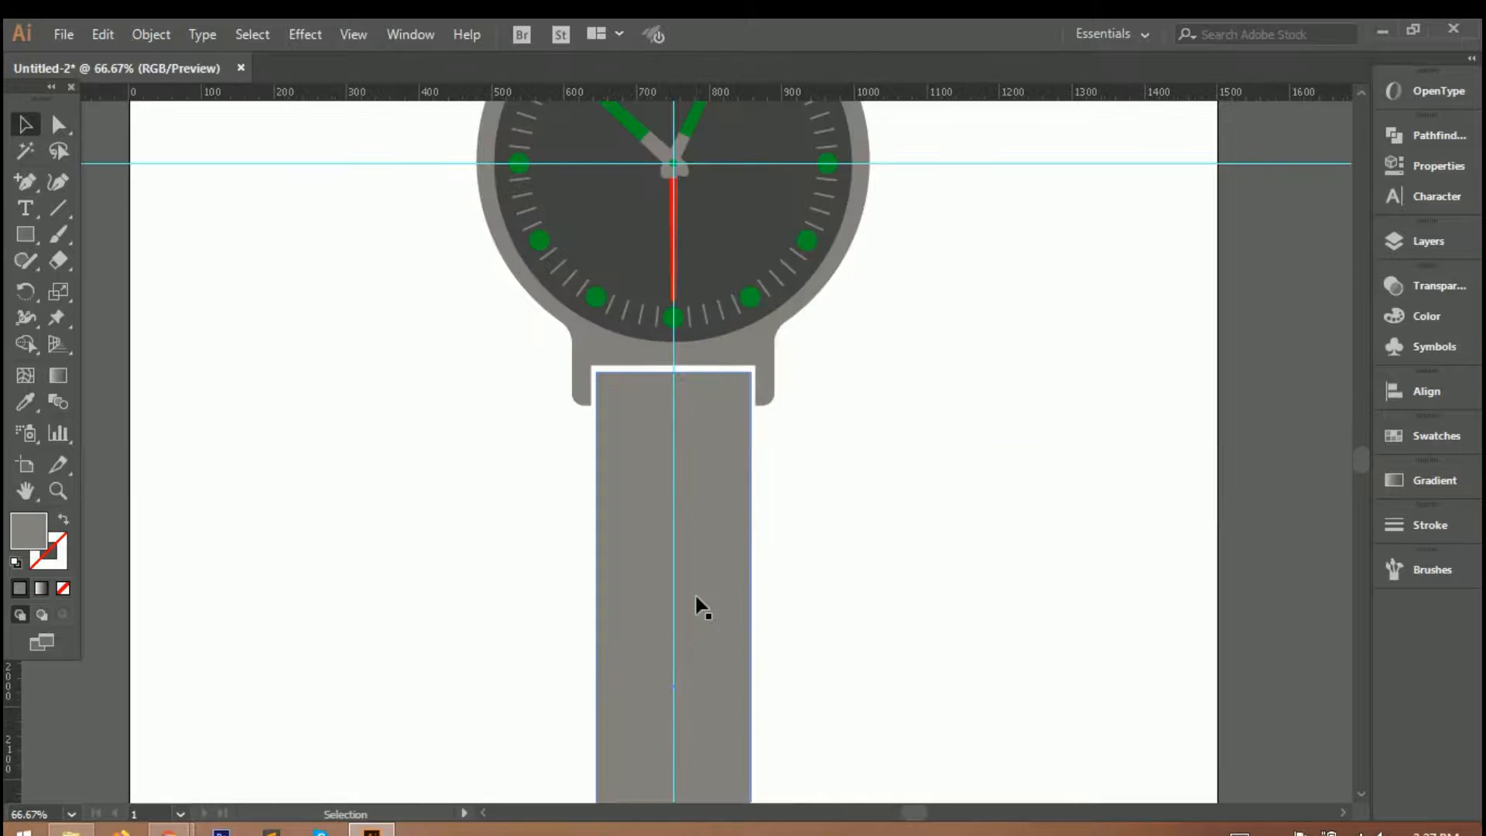
scroll(703, 443, "down", 5)
scroll(704, 433, "up", 3)
scroll(703, 441, "down", 3)
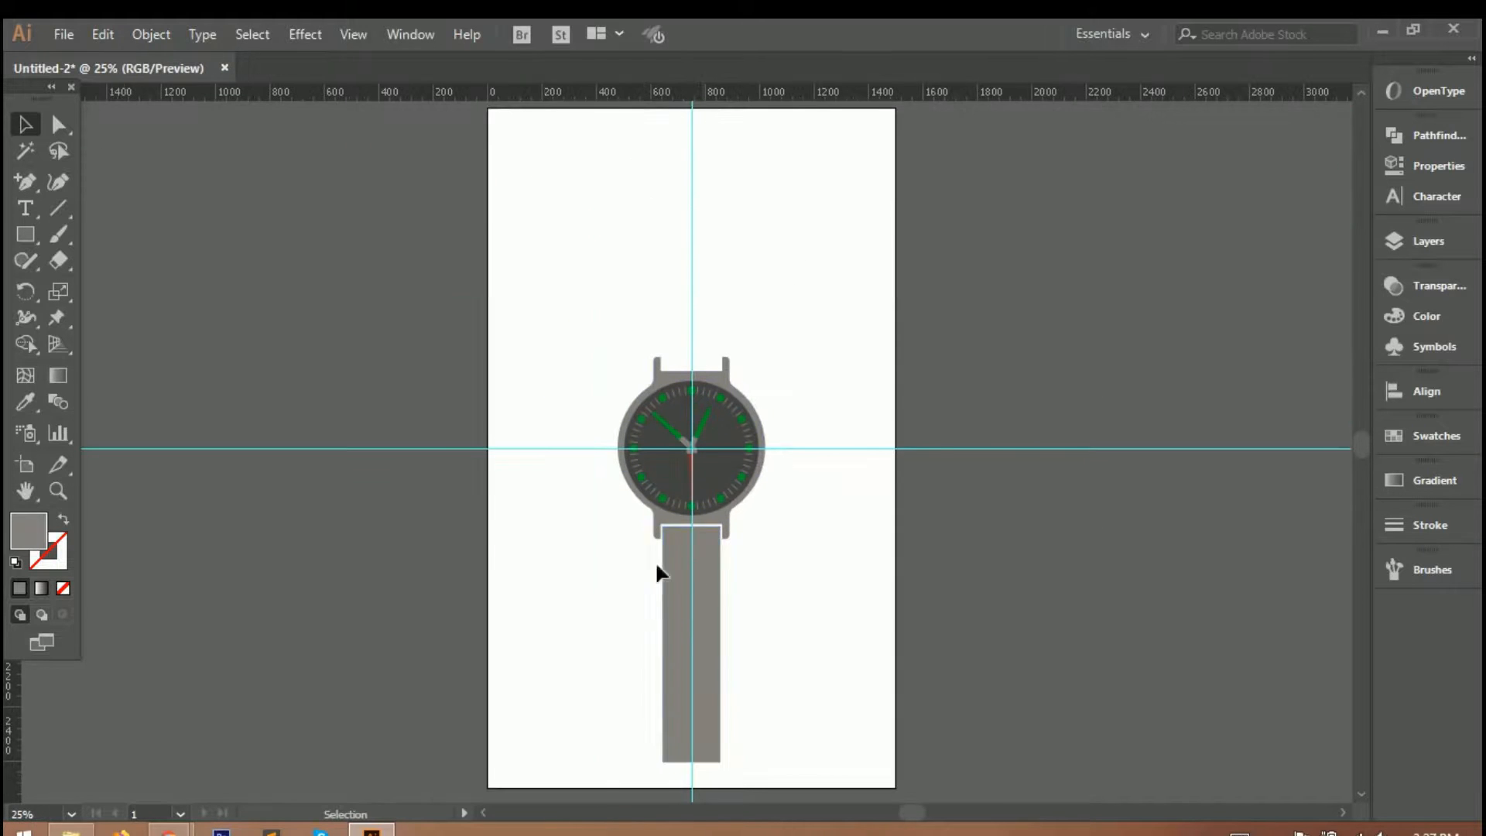
left_click_drag(701, 567, 704, 190)
scroll(696, 224, "up", 3)
scroll(700, 256, "up", 1)
left_click_drag(723, 367, 701, 383)
scroll(694, 380, "down", 4)
Fine-tune the upper strap's position between the upper lugs, leaving a narrow even gap to the case.
scroll(696, 353, "up", 10)
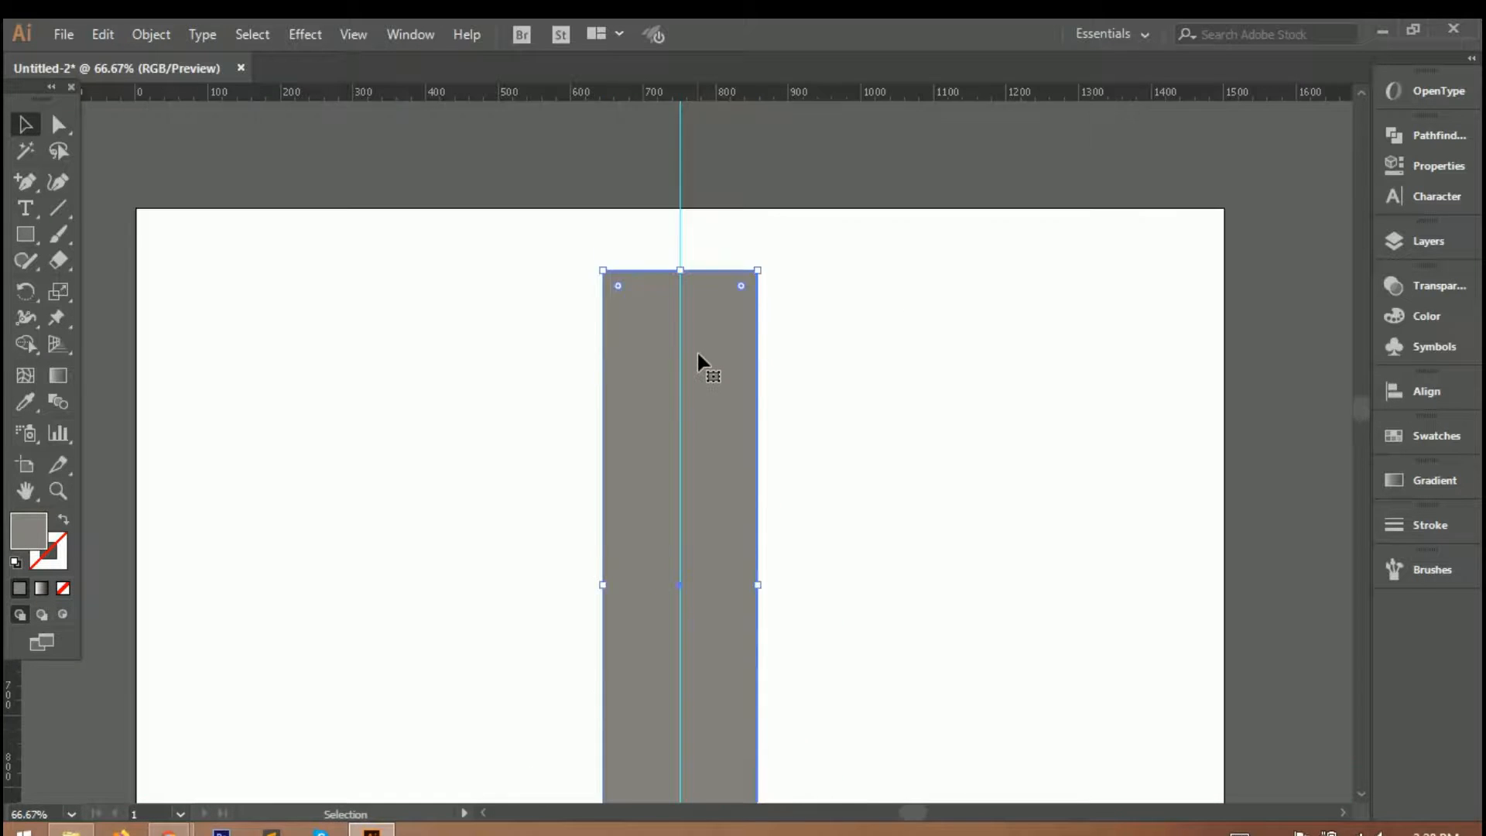
scroll(700, 332, "down", 11)
scroll(700, 325, "down", 1)
scroll(647, 431, "up", 3)
left_click_drag(805, 406, 823, 396)
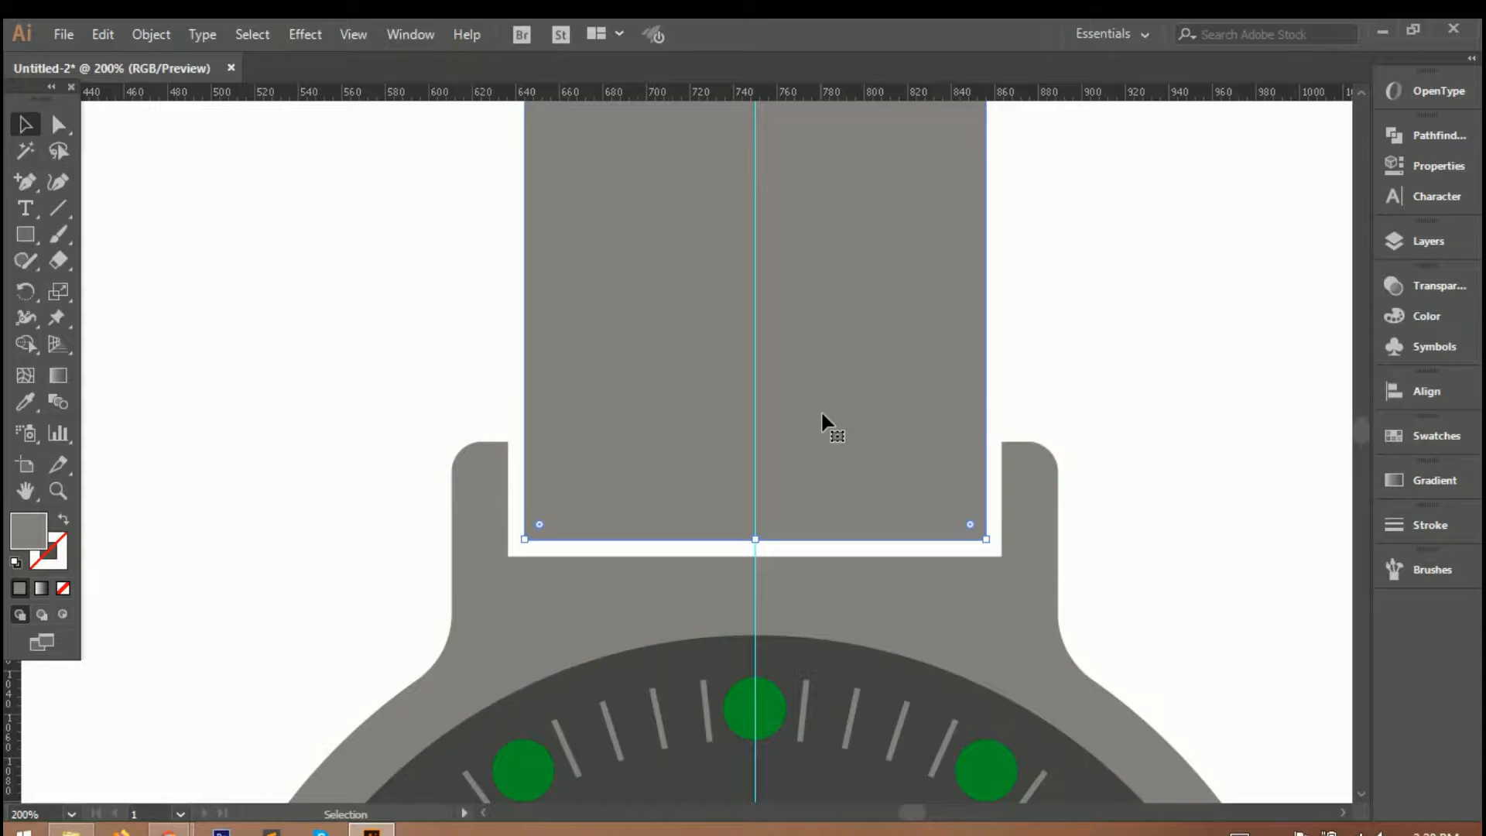
scroll(820, 410, "down", 3)
scroll(821, 412, "down", 2)
left_click(955, 388)
scroll(955, 388, "down", 1)
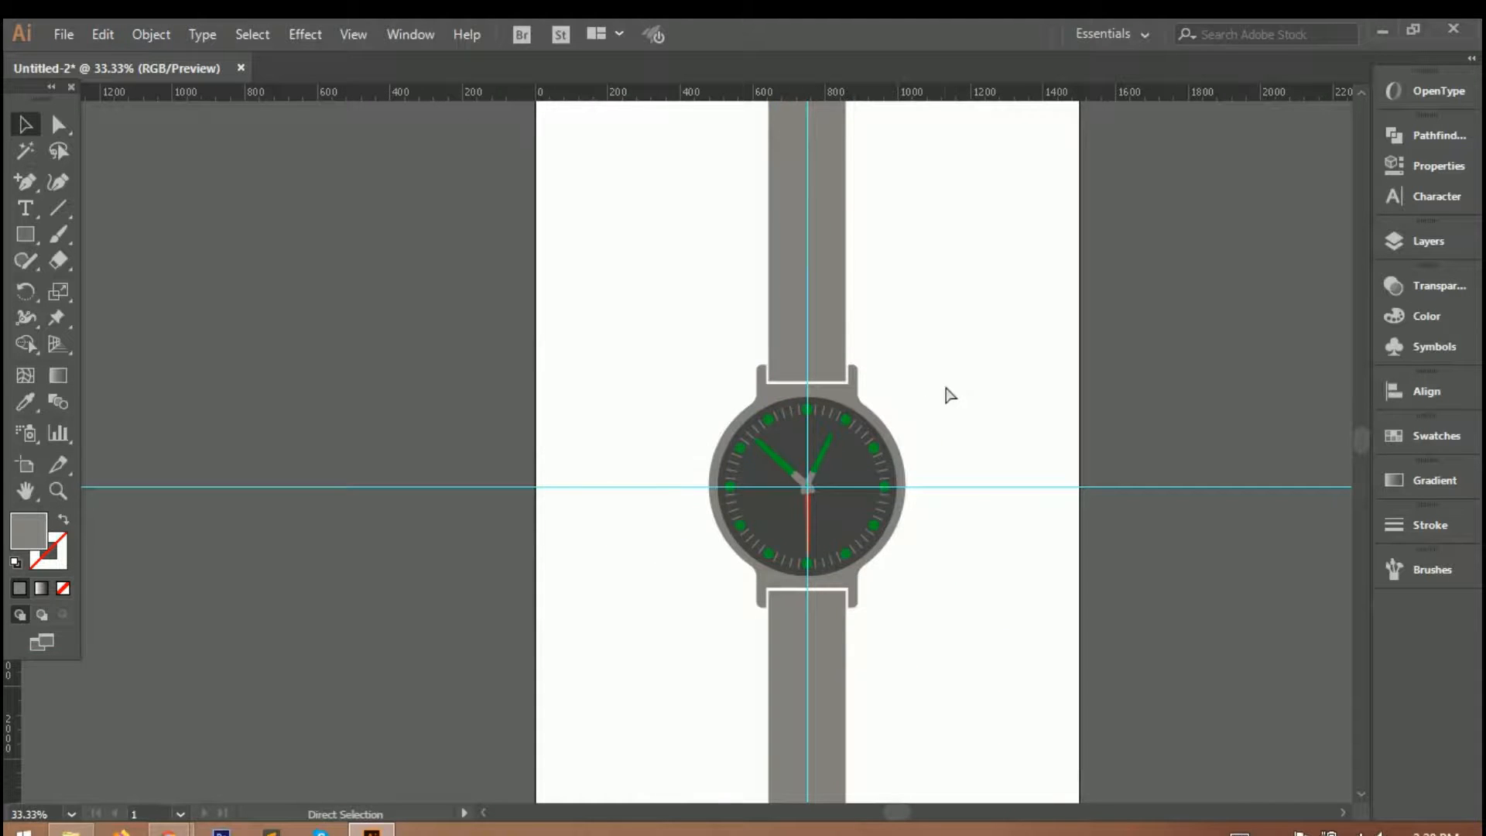
Taper the lower strap by scaling its two bottom anchor points horizontally toward the centre guide.
key("ctrl+0")
scroll(673, 600, "up", 3)
scroll(839, 476, "down", 5)
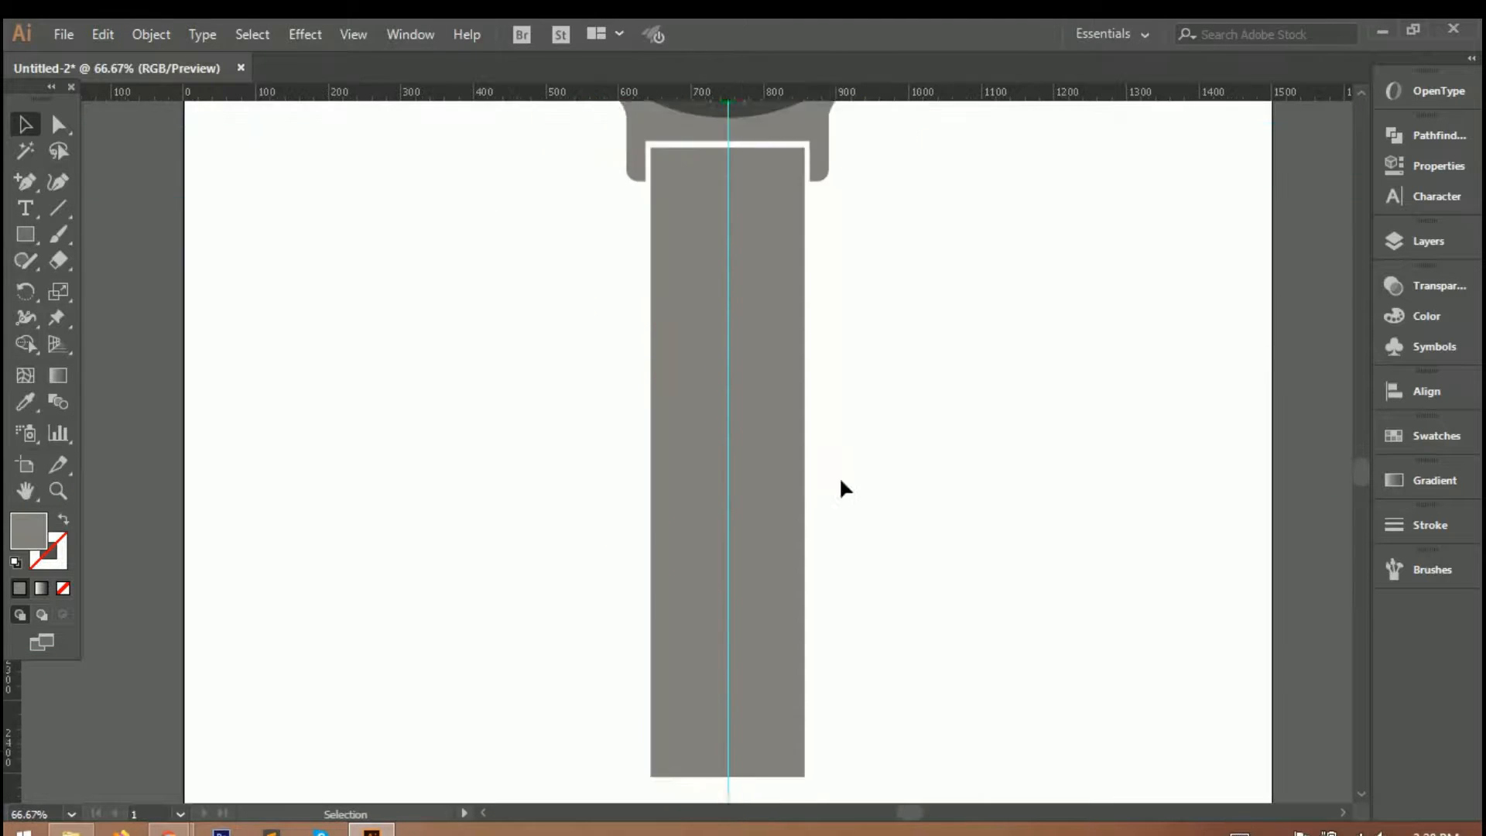
left_click(610, 573)
left_click(1019, 573)
left_click_drag(850, 634, 850, 634)
left_click(58, 123)
left_click_drag(619, 567, 828, 630)
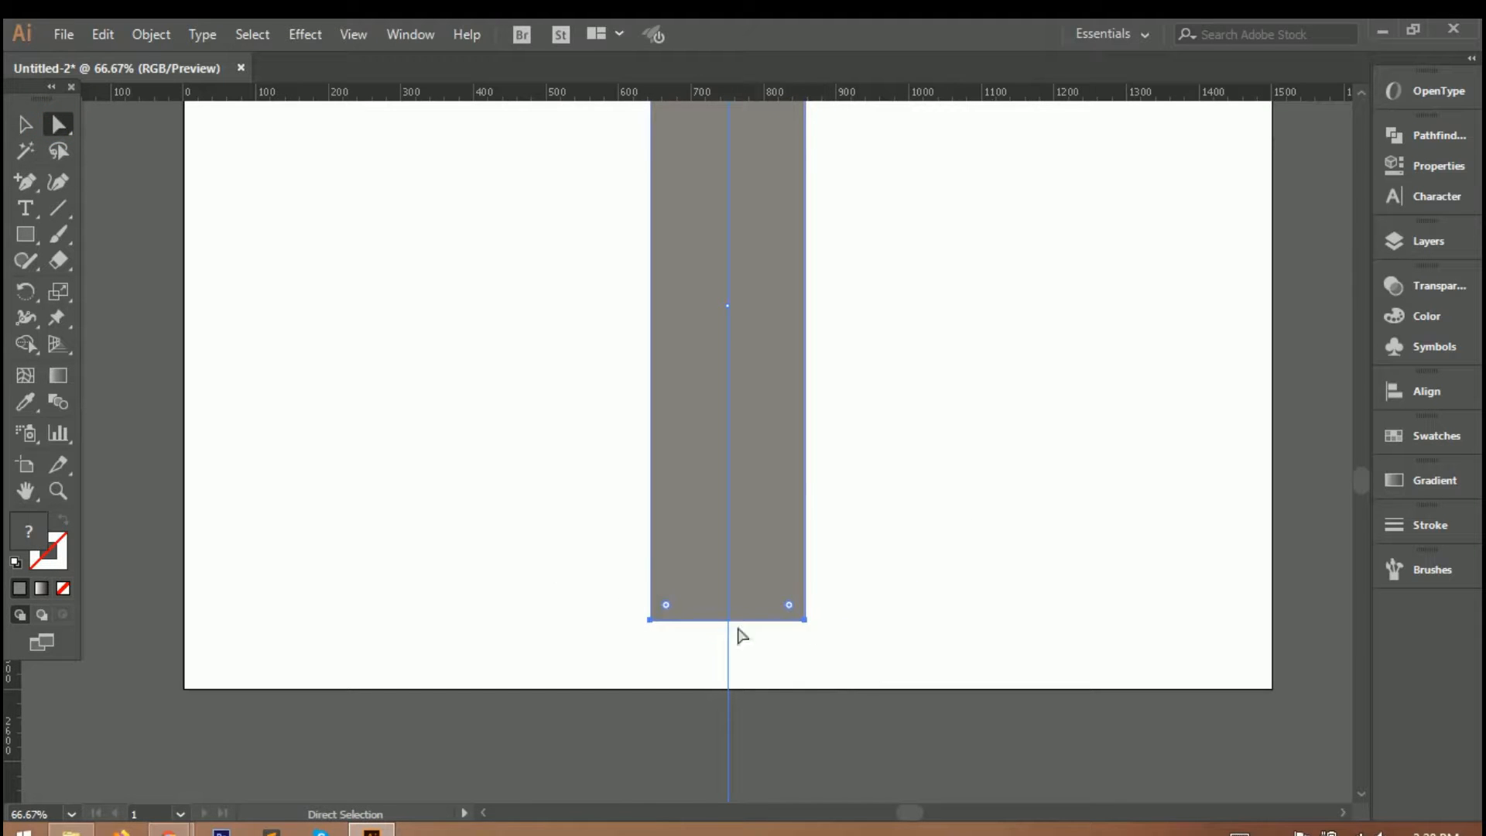
left_click(59, 290)
left_click(116, 291)
scroll(826, 561, "up", 2)
left_click(728, 532)
left_click_drag(938, 699, 890, 698)
scroll(890, 681, "up", 5)
scroll(893, 654, "down", 4)
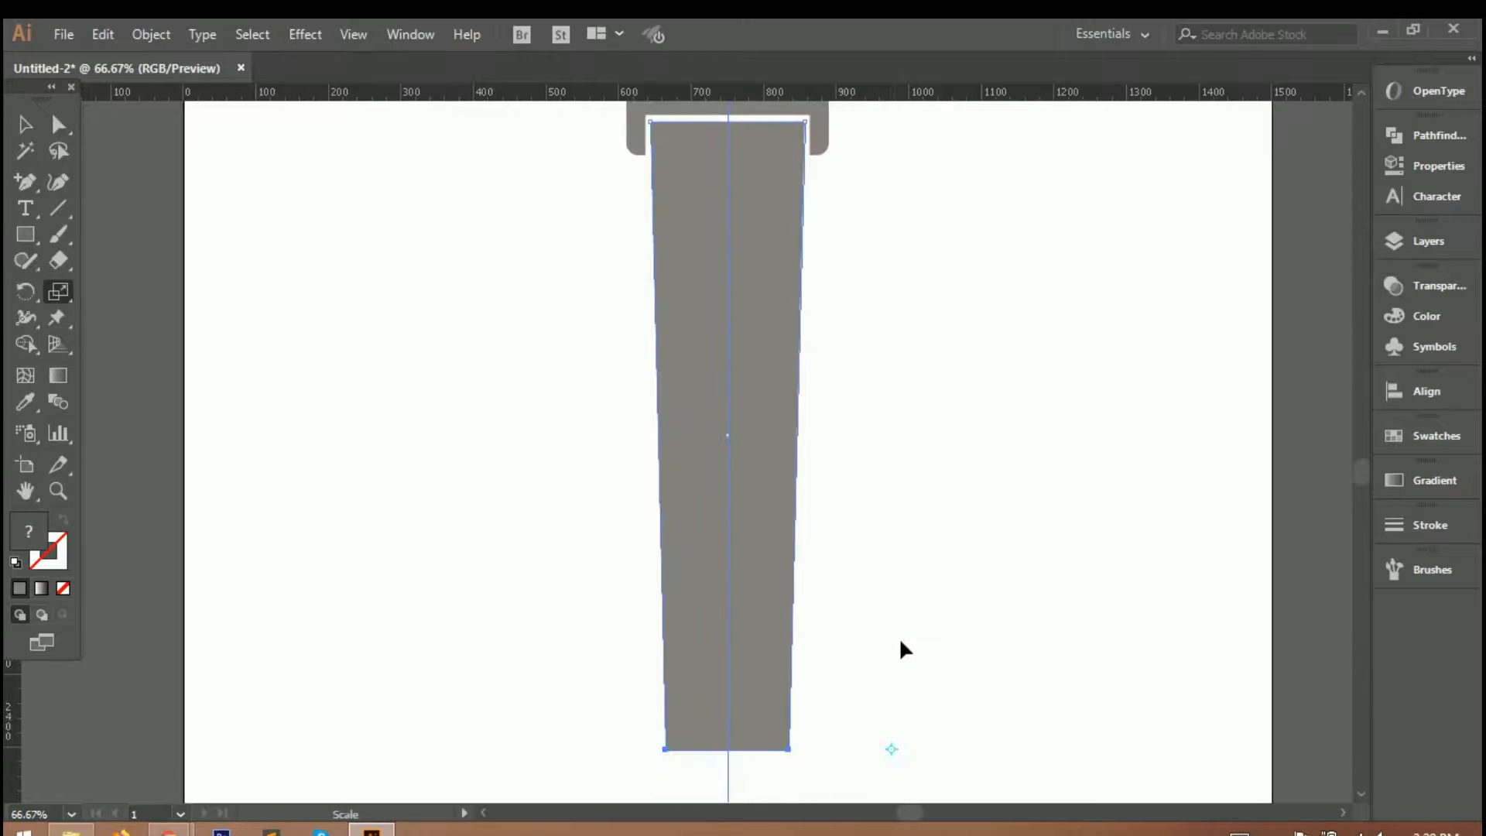
scroll(773, 573, "down", 1)
key("v")
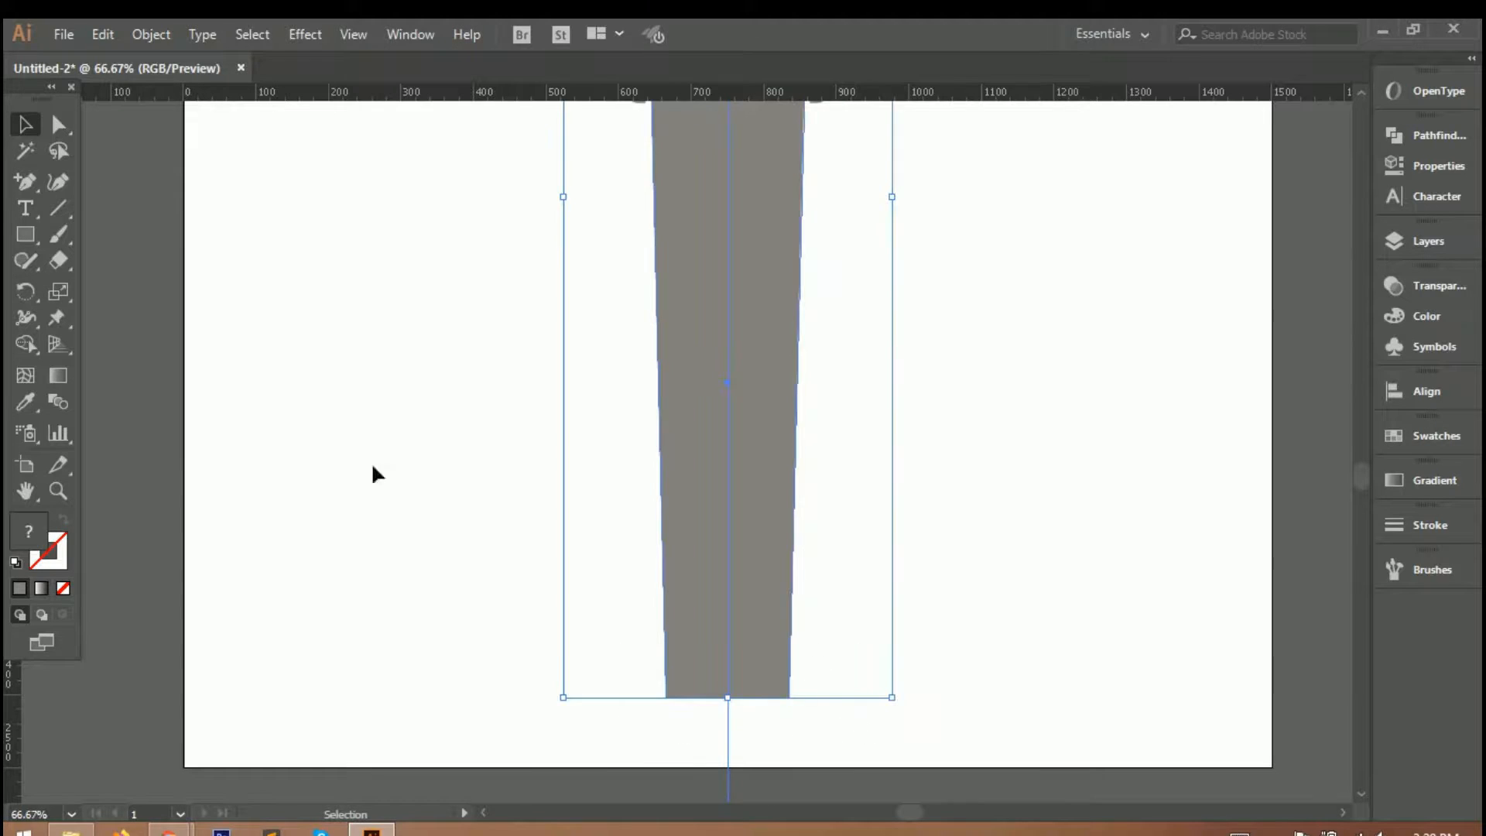
Round both bottom corners of the tapered lower strap with a large radius.
key("a")
left_click(248, 247)
left_click_drag(640, 670, 834, 731)
left_click_drag(775, 685, 889, 666)
left_click(893, 603)
scroll(897, 601, "up", 2)
scroll(897, 600, "down", 2)
scroll(944, 518, "down", 1)
scroll(889, 667, "up", 3)
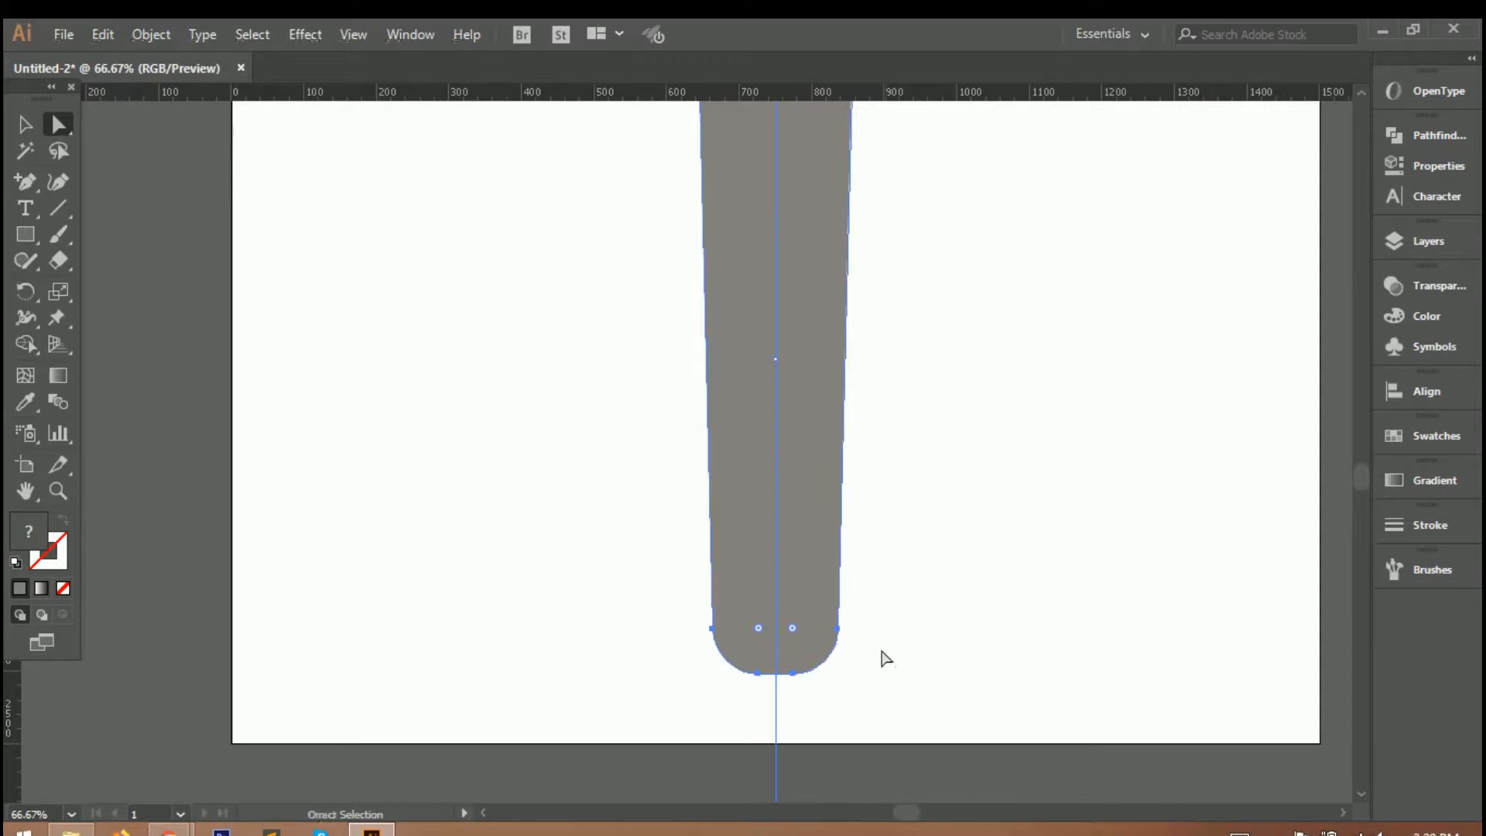
Try to narrow the lower strap's rounded tip by scaling its bottom anchor points inward.
scroll(886, 658, "up", 1)
left_click(895, 627)
left_click_drag(606, 597, 666, 680)
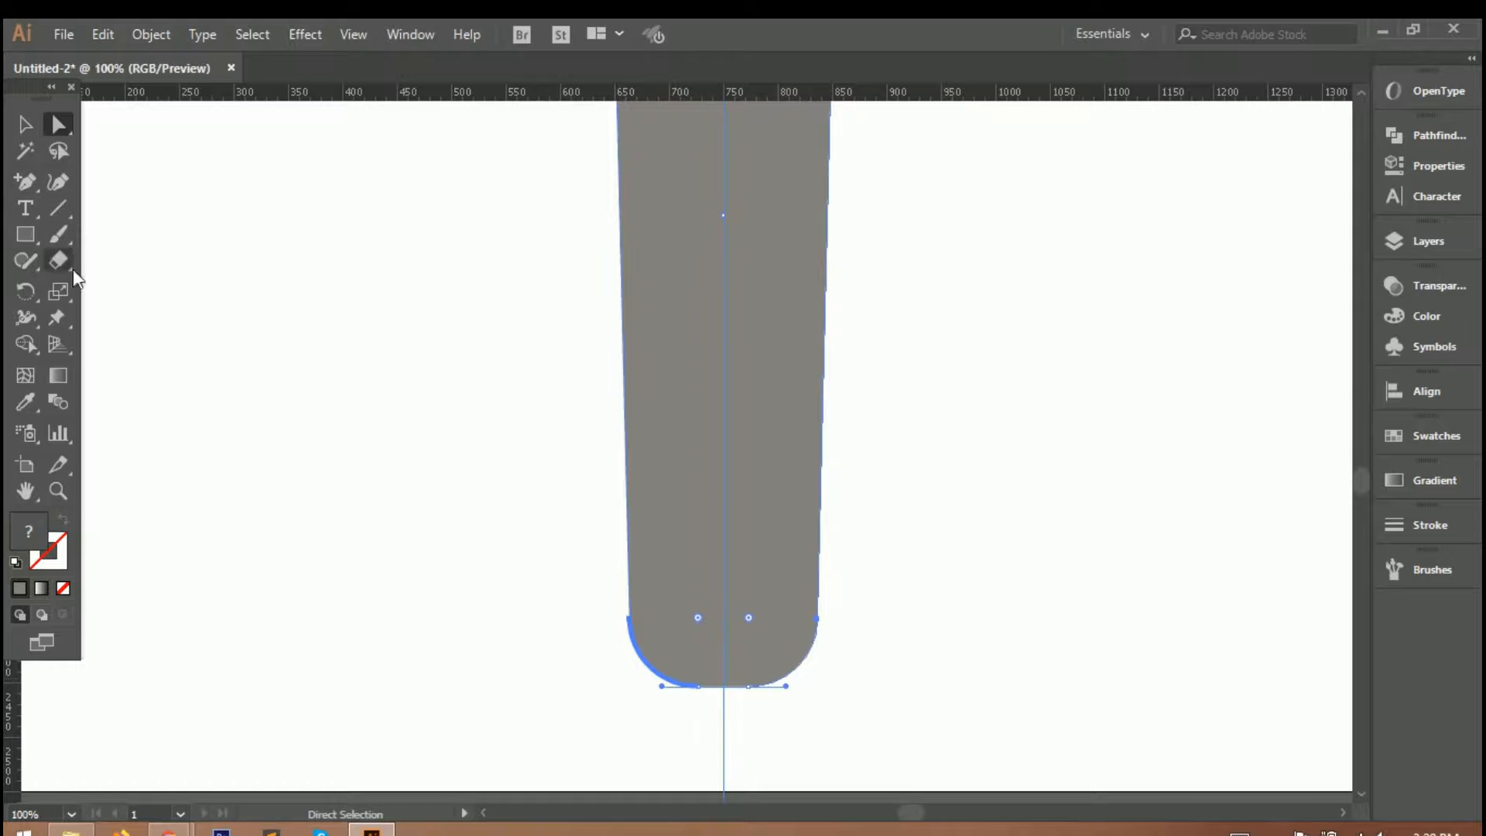
left_click(59, 293)
left_click_drag(925, 627, 887, 611)
scroll(887, 611, "down", 3)
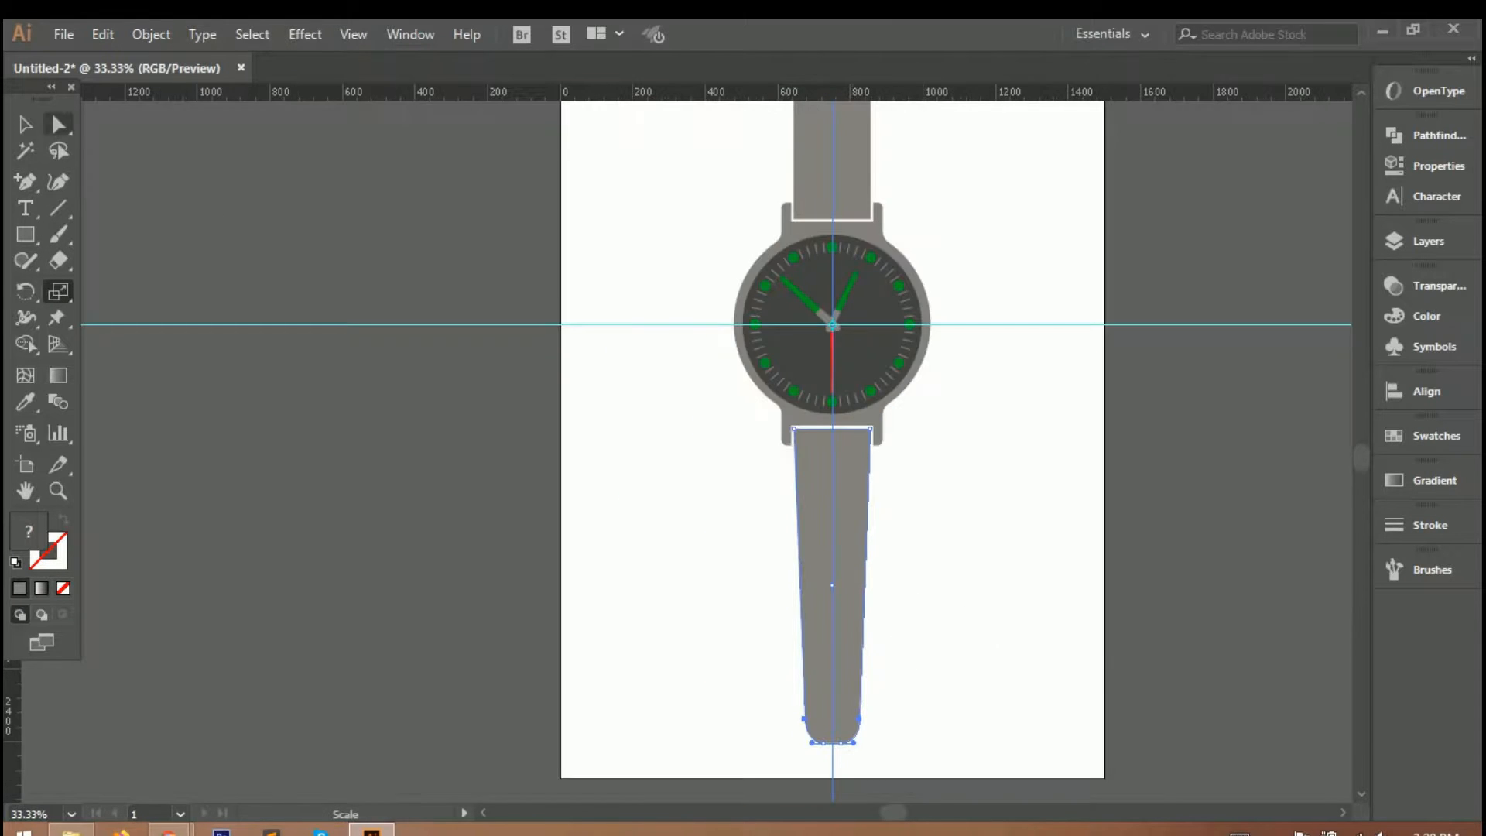
key("v")
left_click(982, 554)
key("ctrl+minus")
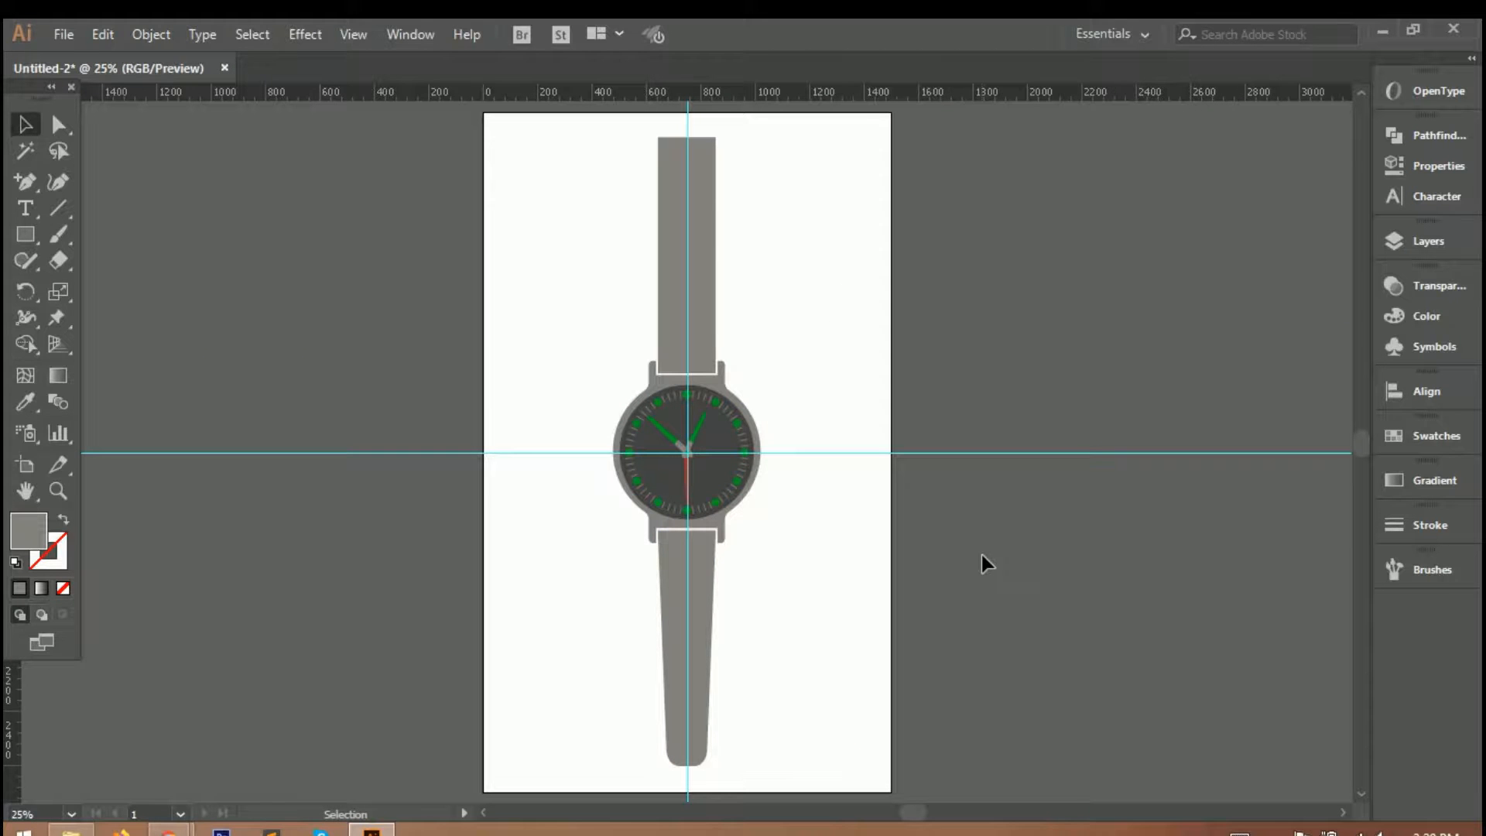
Undo the last scaling of the lower strap's rounded tip.
key("ctrl+z")
key("ctrl+z")
key("ctrl+z")
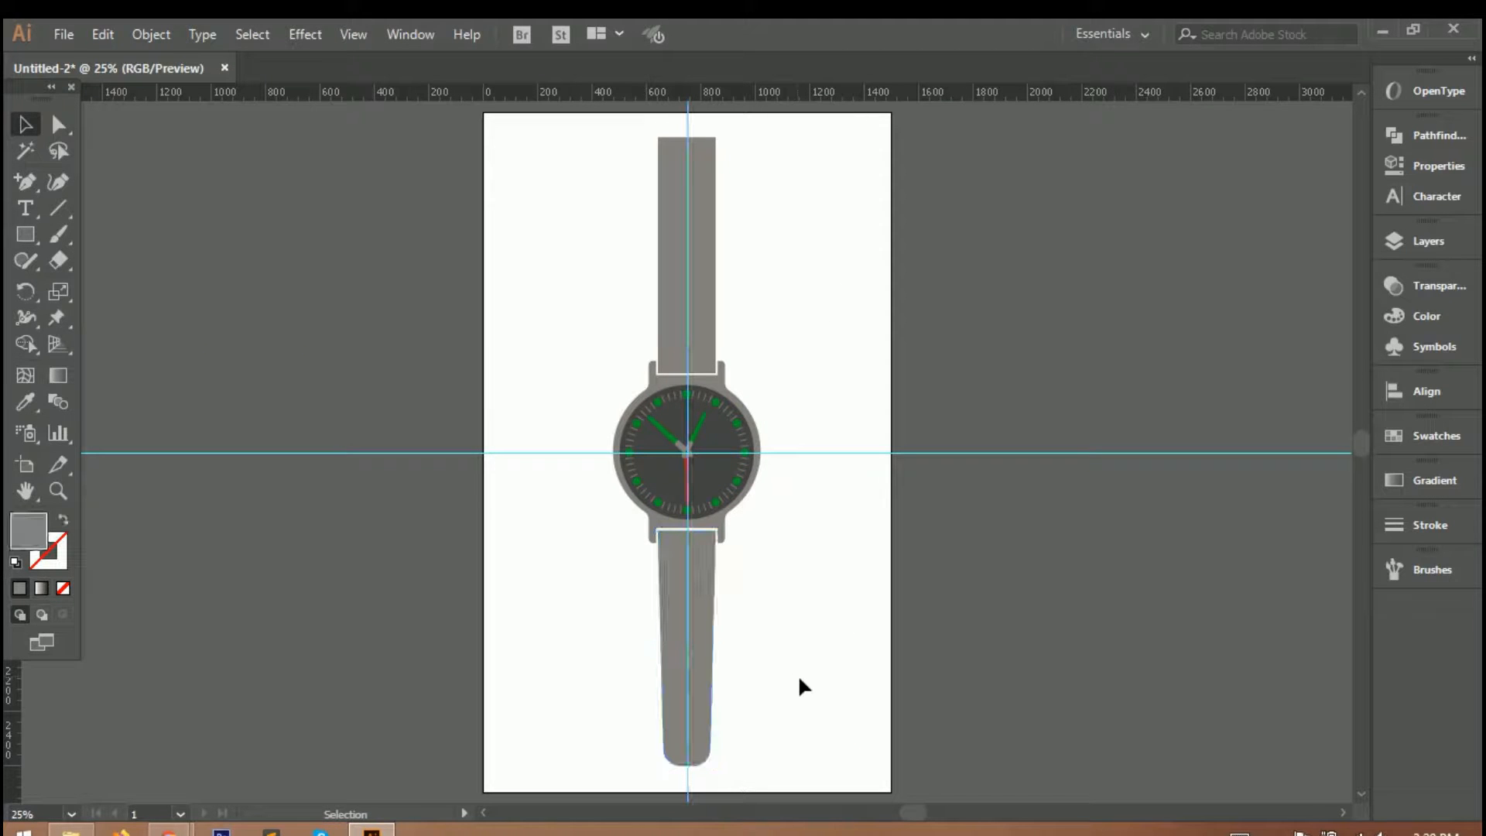
Select all anchor points of the lower strap's rounded tip and scale them slightly narrower about the centre guide.
scroll(740, 755, "up", 2)
scroll(644, 691, "down", 1)
left_click(644, 692)
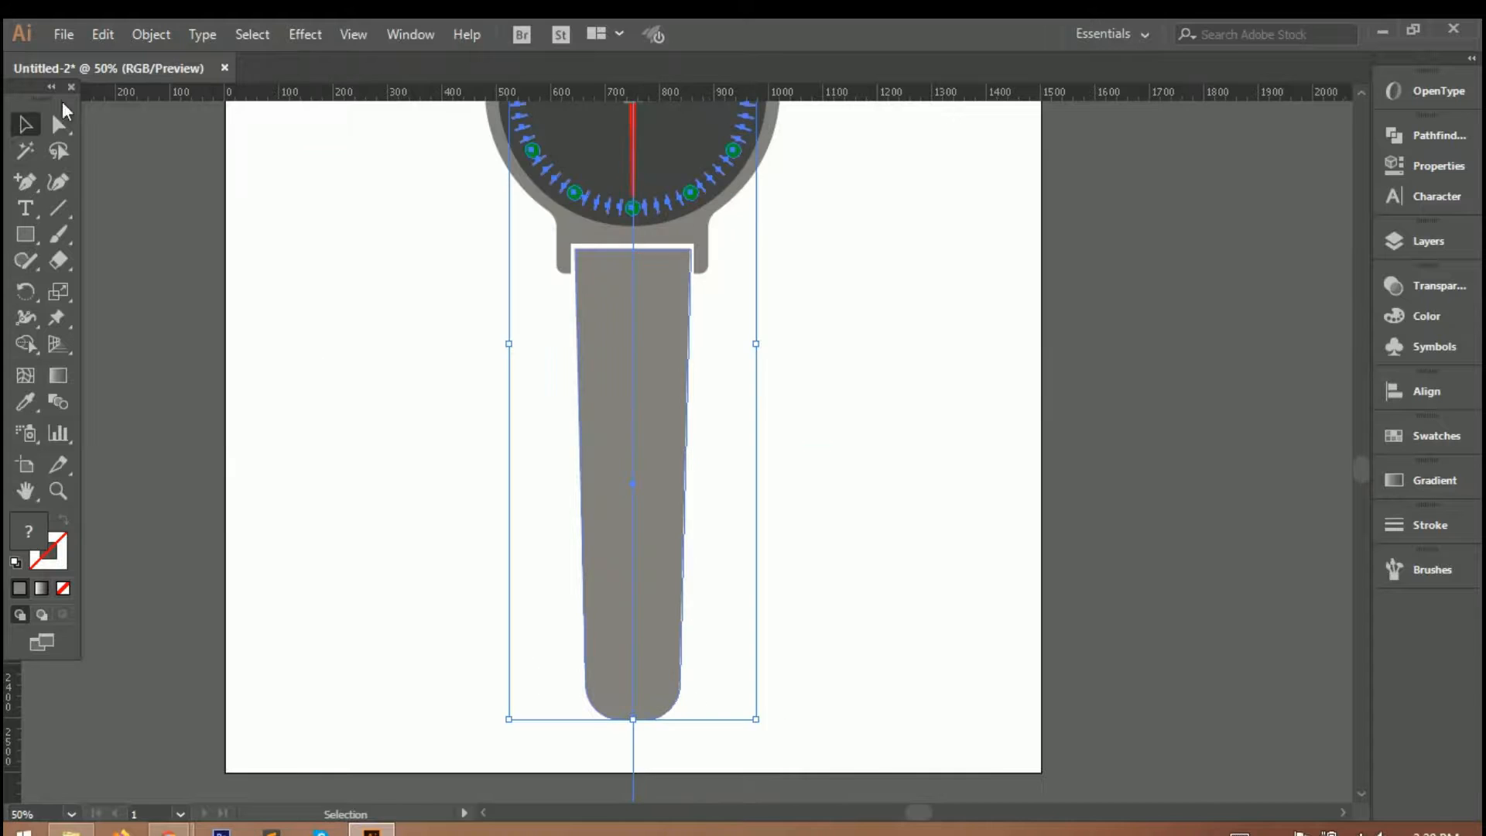
left_click(58, 124)
left_click_drag(547, 640, 774, 769)
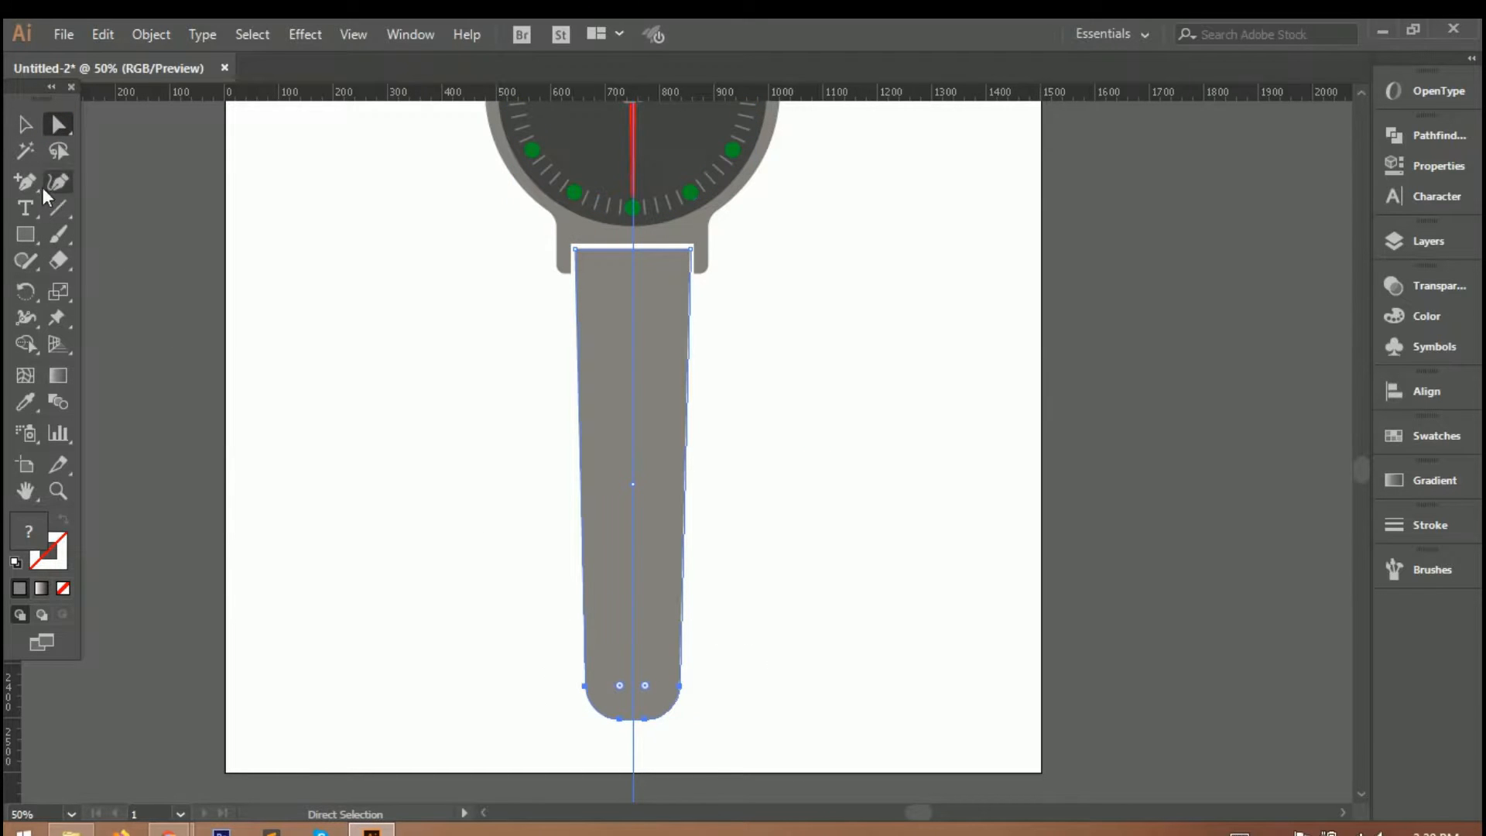
left_click(58, 291)
left_click_drag(779, 697, 757, 692)
left_click(26, 125)
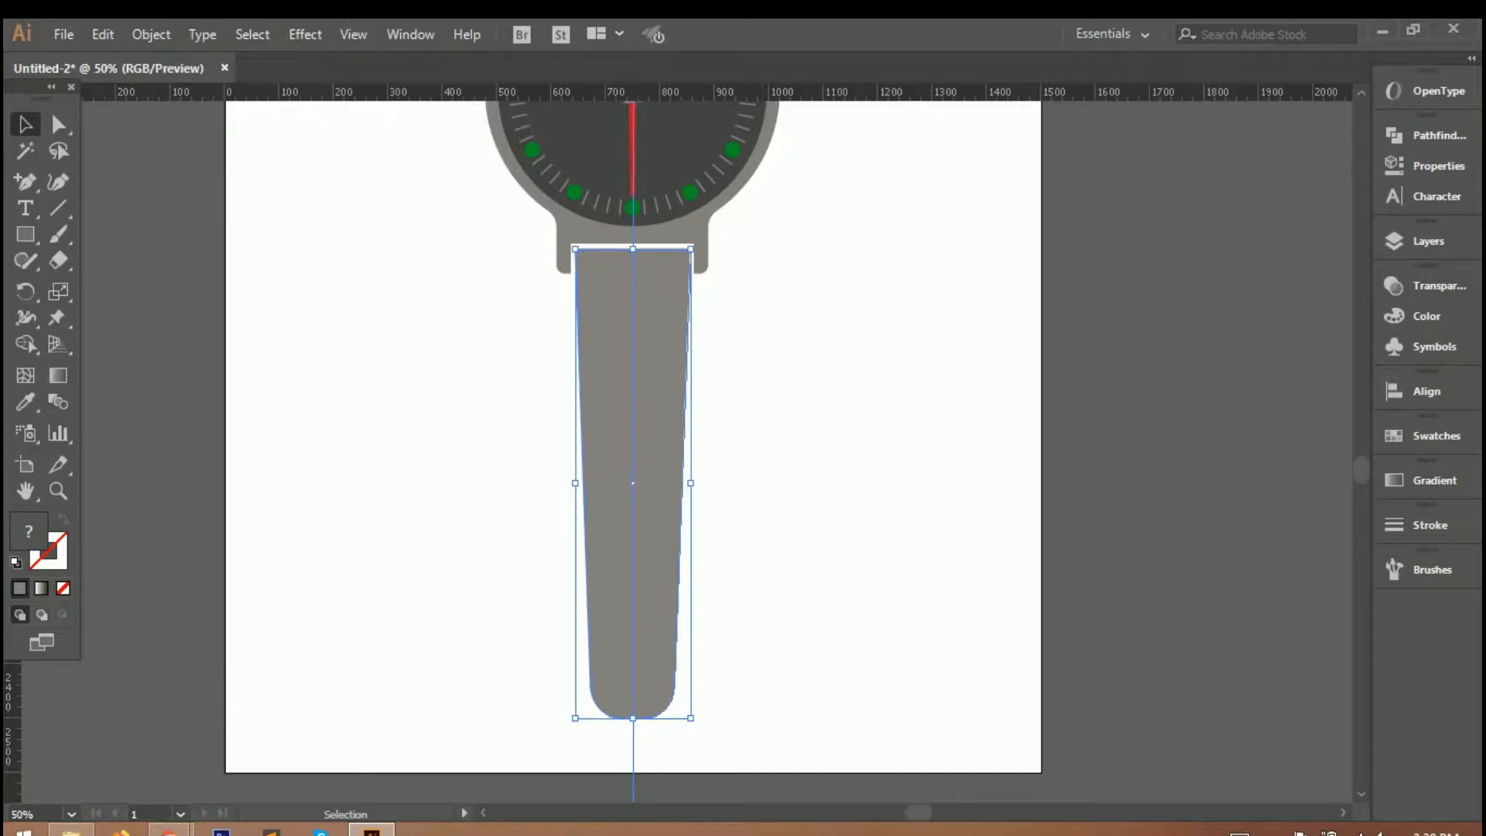
left_click(879, 452)
scroll(879, 452, "down", 2)
scroll(893, 300, "up", 4)
scroll(814, 209, "up", 2)
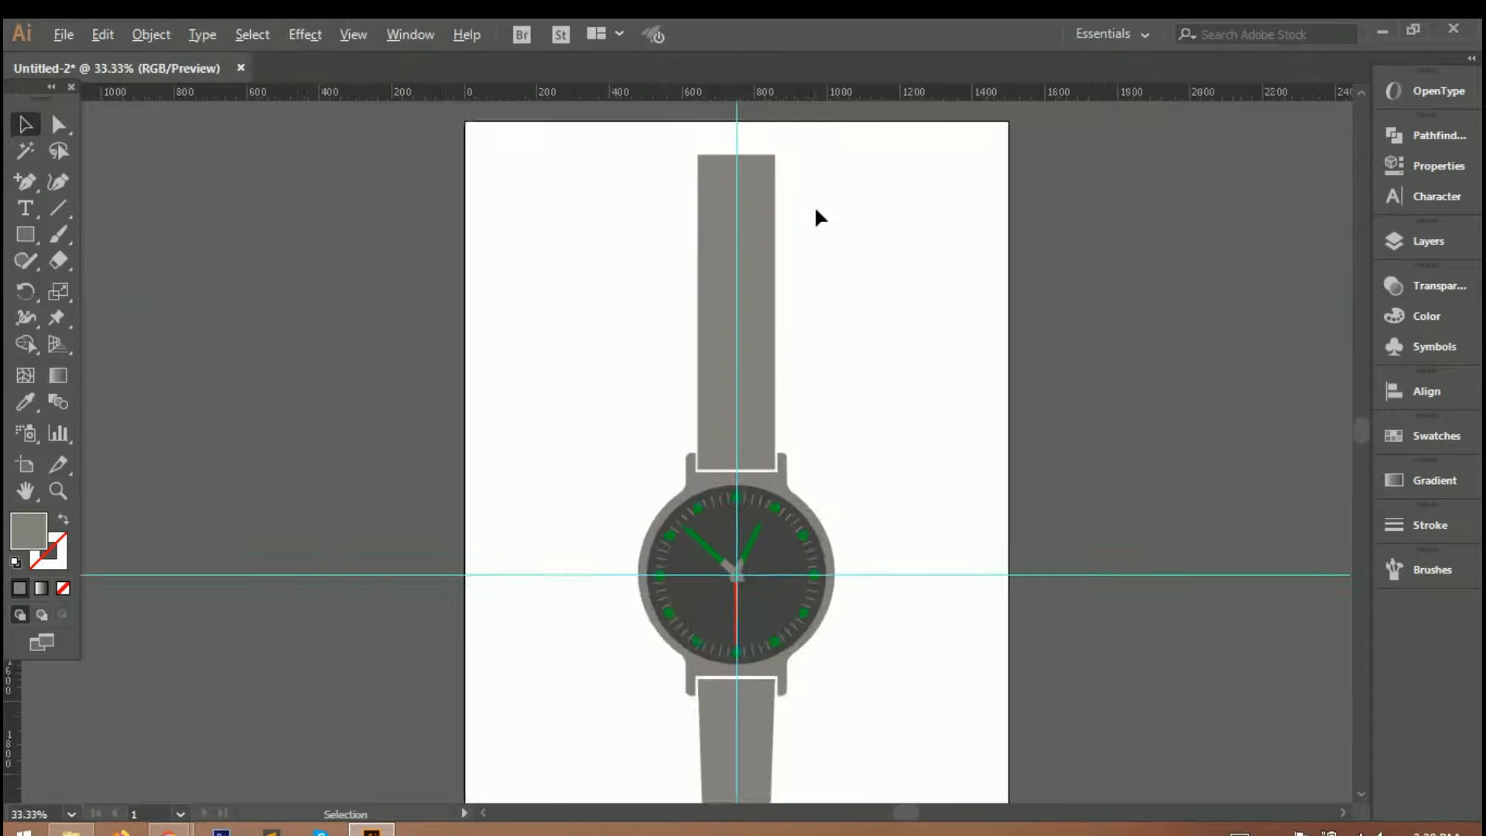
Shorten the upper strap by moving its top edge down slightly.
scroll(797, 279, "up", 1)
left_click(725, 230)
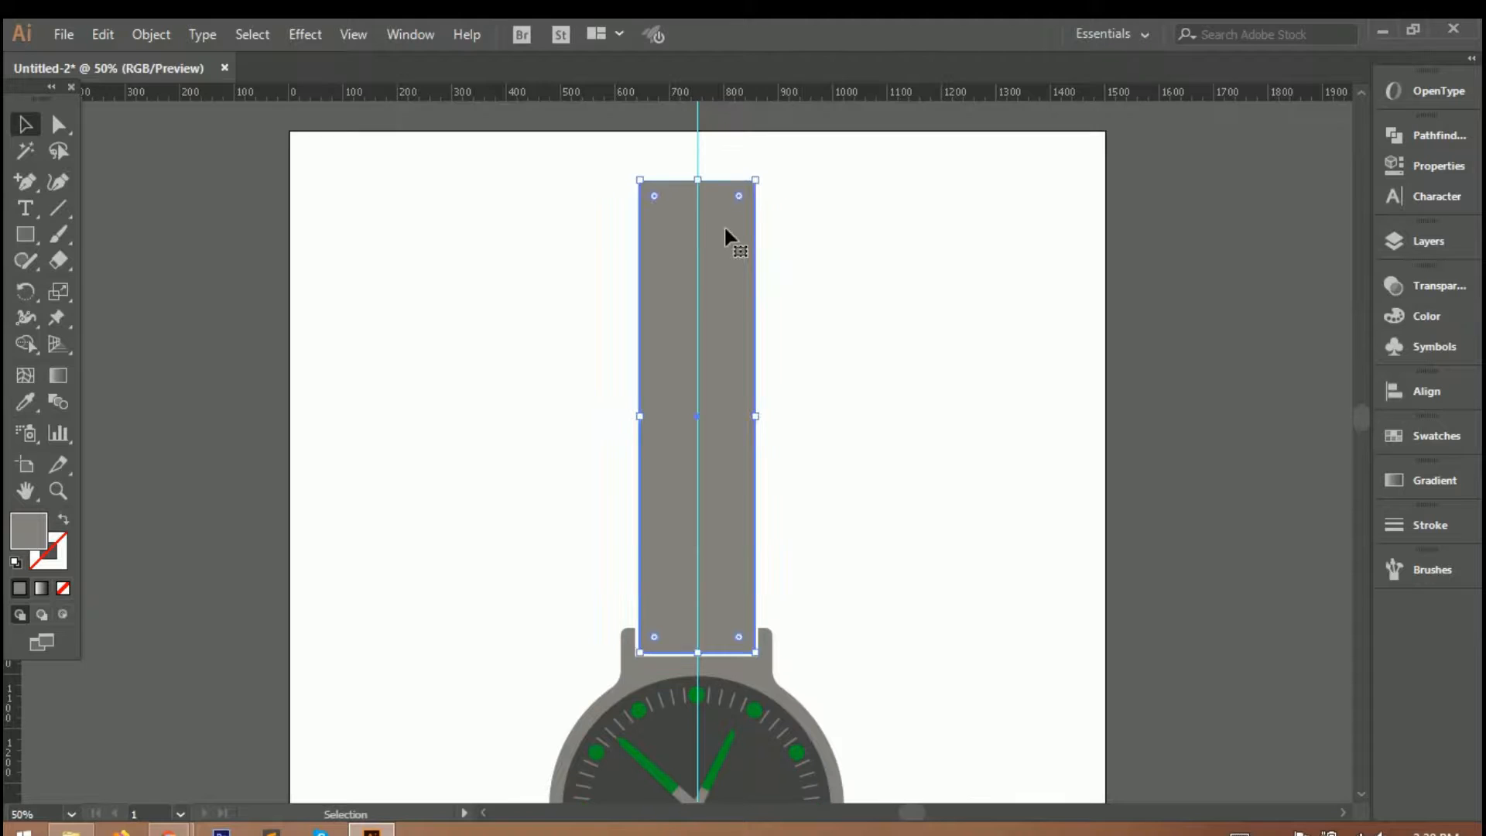
left_click_drag(710, 188, 697, 213)
left_click(697, 198)
Draw a wide rectangle for the buckle and subtract a smaller overlapping rectangle from it to leave a frame open at the bottom.
left_click(26, 234)
mouse_move(611, 194)
left_mouse_down()
mouse_move(796, 292)
mouse_move(784, 284)
mouse_move(867, 240)
mouse_move(912, 266)
mouse_move(917, 313)
mouse_move(901, 318)
left_mouse_up()
left_click_drag(995, 316, 905, 274)
left_click(24, 124)
left_click_drag(793, 174, 1254, 267)
left_click(1433, 147)
left_click(1180, 181)
Centre the buckle frame on the vertical guide over the upper strap's top end and scale it down slightly.
left_click_drag(905, 236, 691, 189)
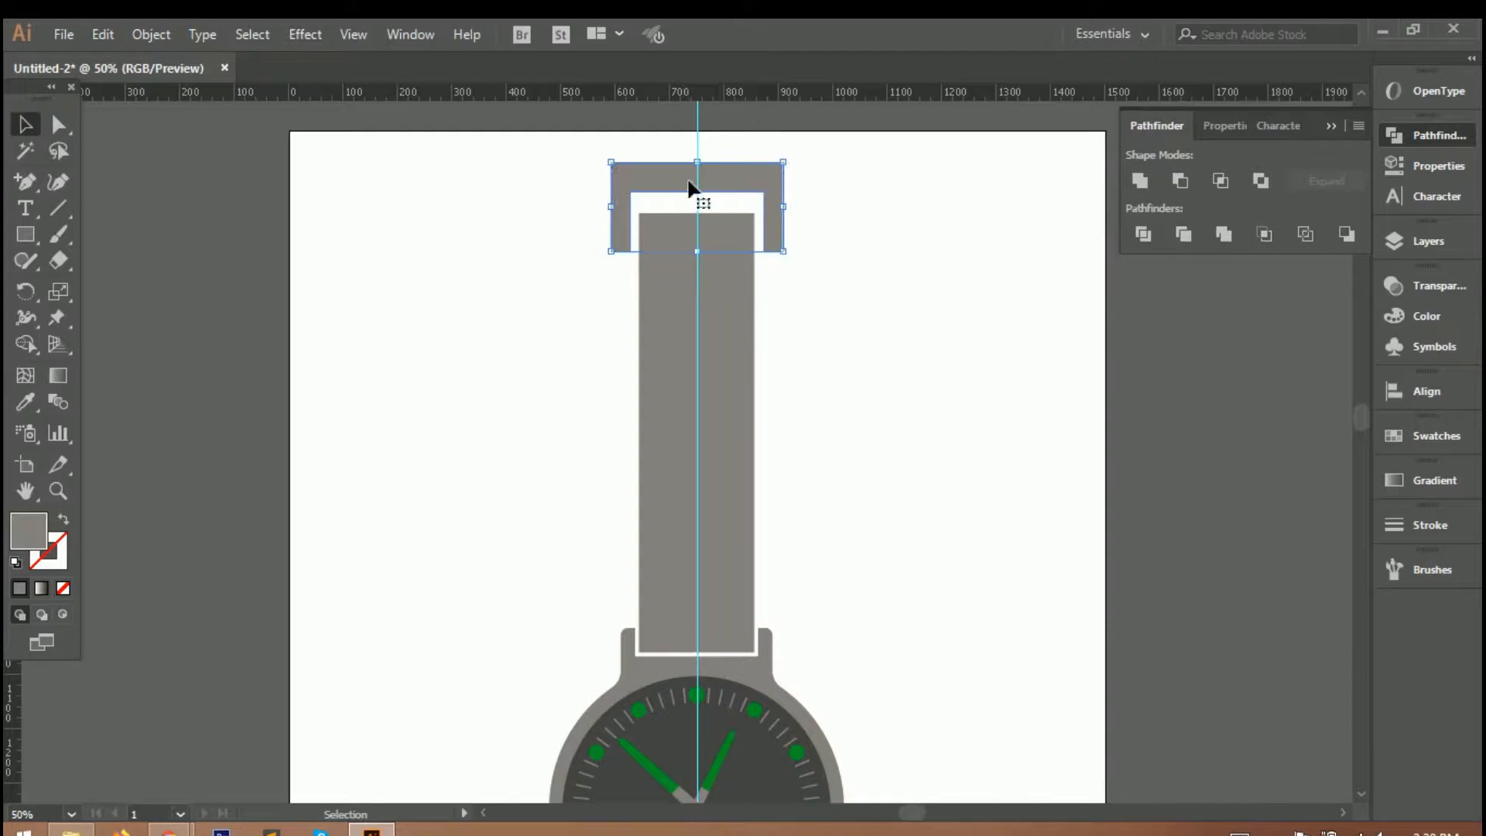
mouse_move(792, 175)
left_mouse_down()
mouse_move(794, 162)
mouse_move(779, 169)
left_mouse_up()
left_click(836, 267)
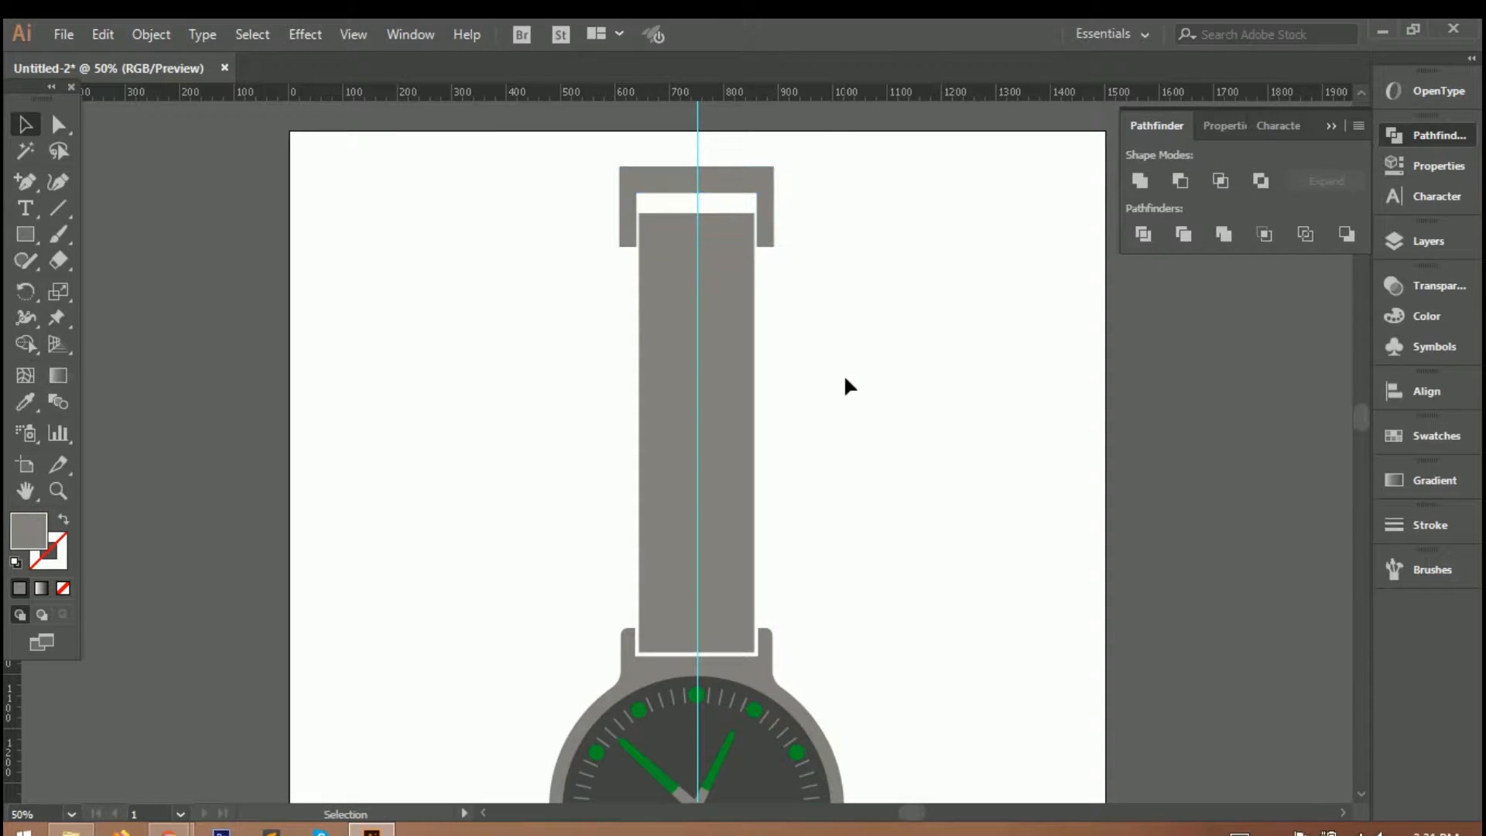
Draw a narrow vertical rounded rectangle and centre it on the guide so it overlaps the upper strap's top edge.
scroll(844, 374, "down", 2)
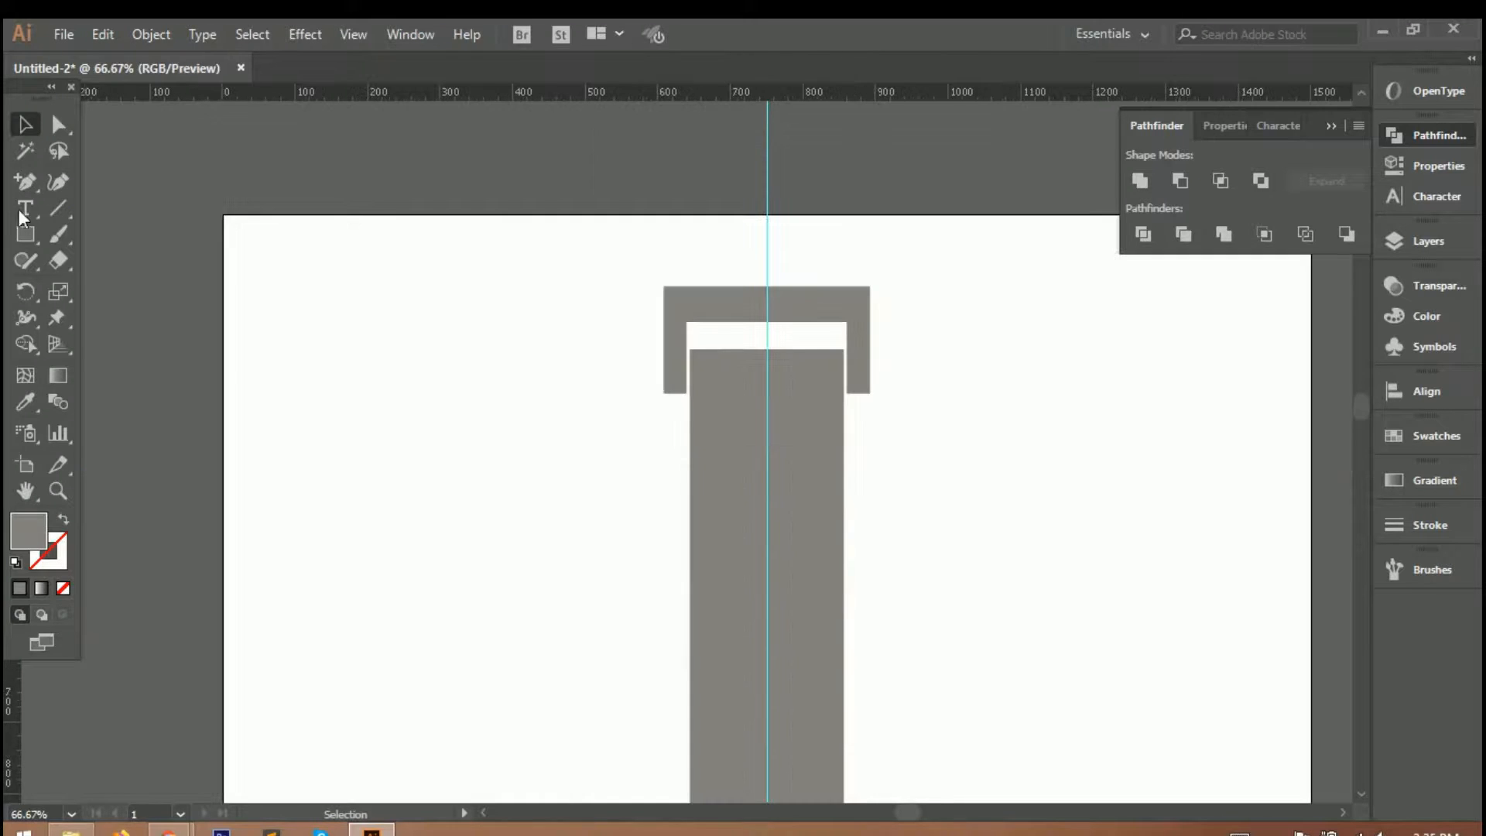
left_click(25, 234)
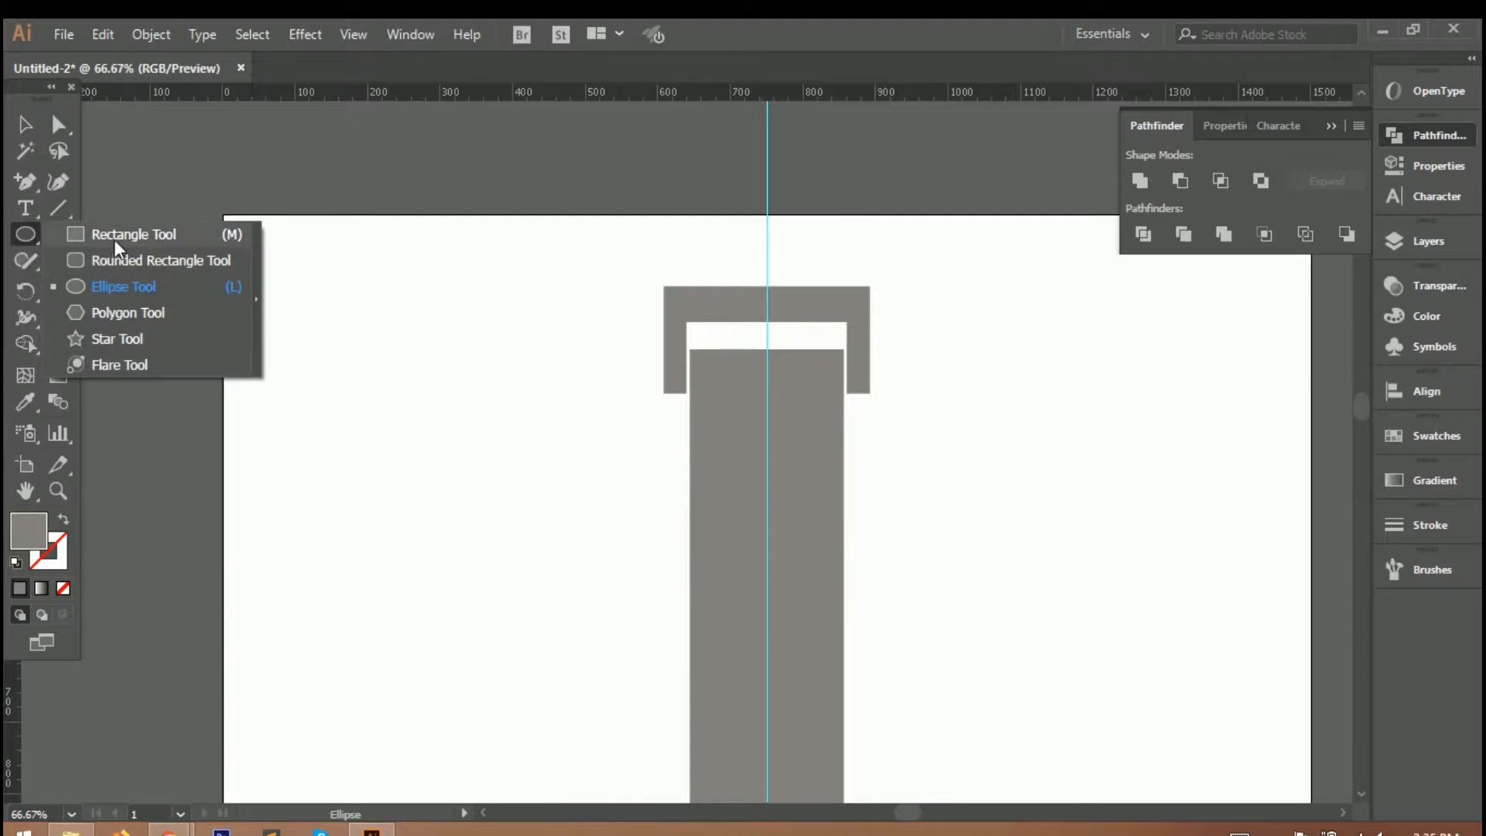
left_click(116, 260)
left_click_drag(756, 336, 791, 432)
key("ctrl+equal")
key("ctrl+equal")
key("ctrl+equal")
left_click_drag(729, 395, 716, 359)
left_click_drag(720, 500, 734, 426)
left_click_drag(709, 335, 717, 305)
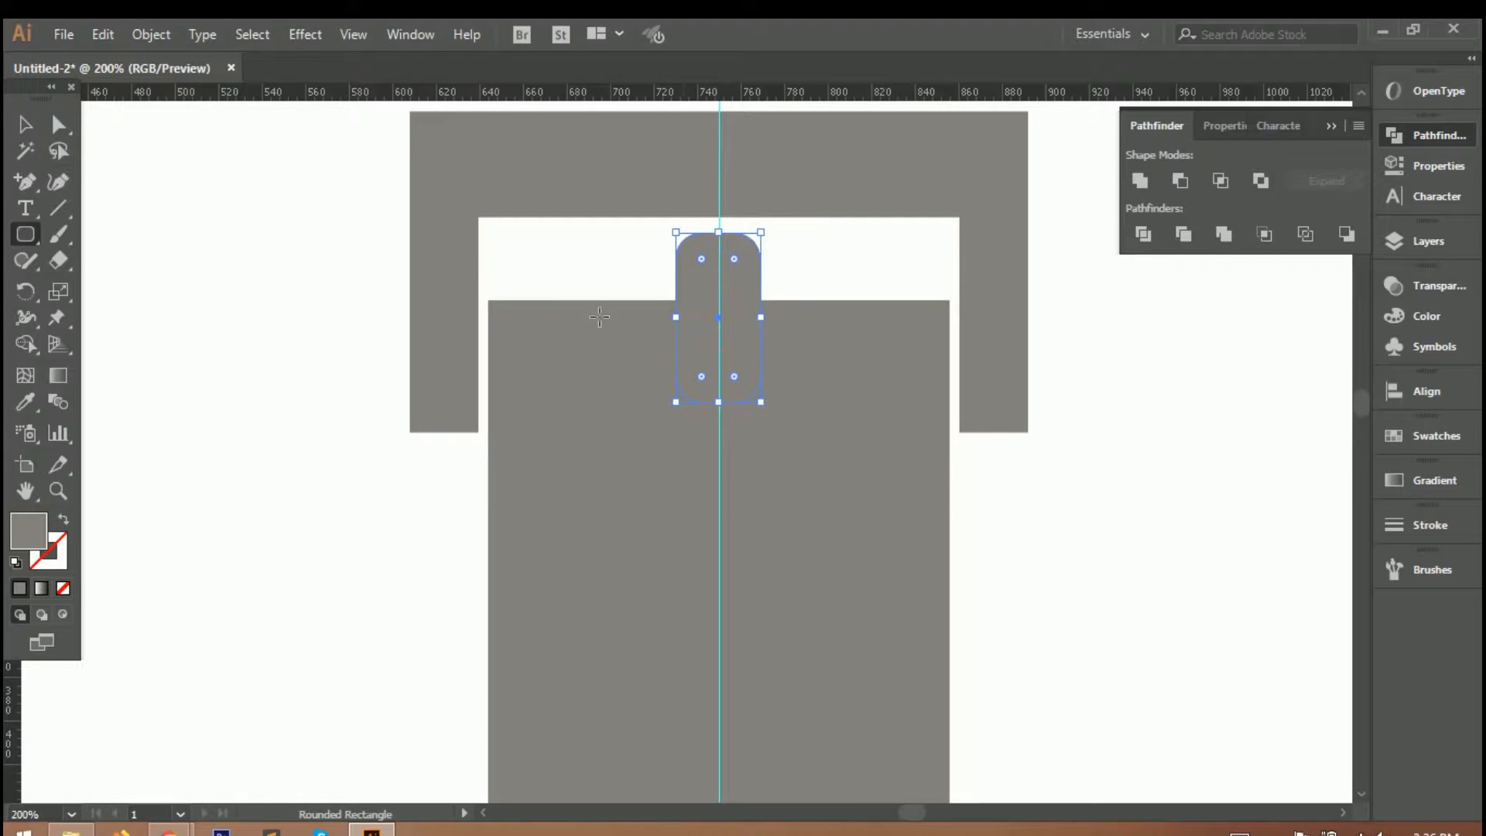
Subtract the rounded rectangle from the upper strap to cut a notch in its top edge.
left_click(27, 123)
left_click(607, 251)
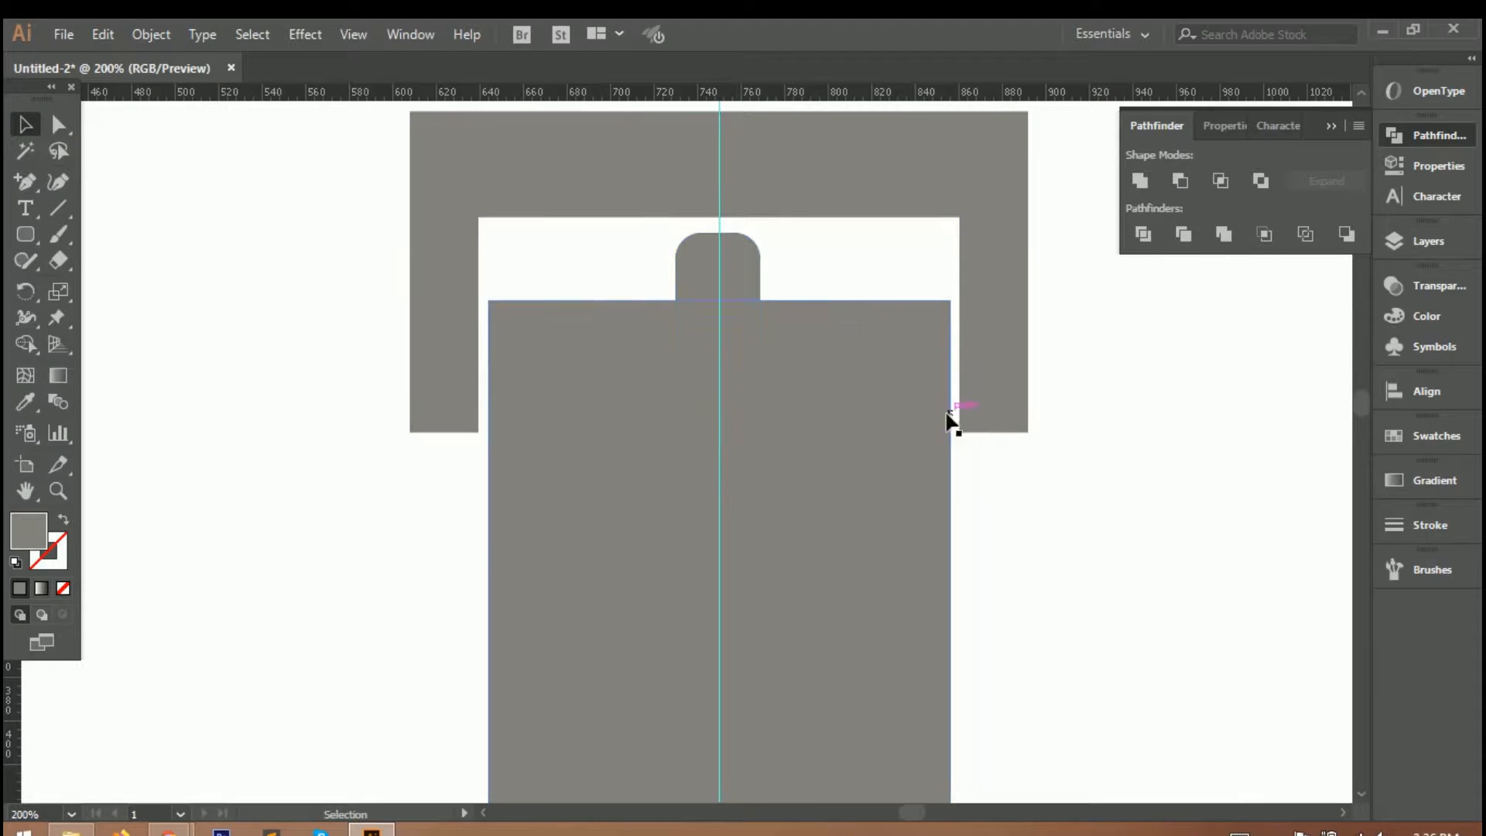
left_click(742, 255, "shift")
left_click(1180, 180)
key("ctrl+shift+a")
Draw a second rounded rectangle over the strap notch and scale it to fit inside with an even gap as the buckle pin.
left_click(26, 234)
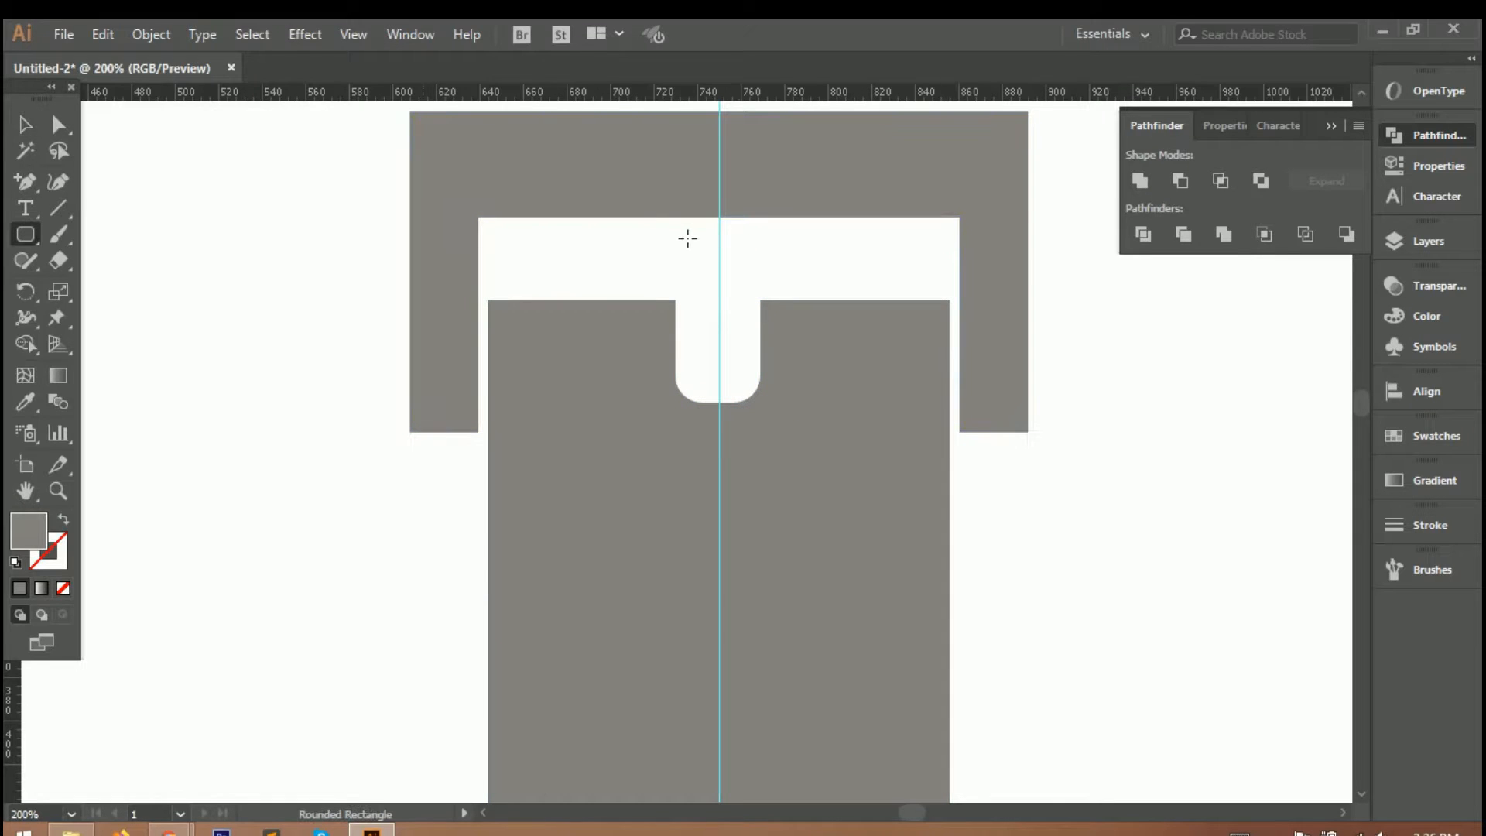
left_click_drag(679, 205, 765, 406)
left_click(25, 121)
left_click(730, 300)
left_click_drag(757, 206, 758, 224)
scroll(739, 291, "up", 3)
mouse_move(710, 366)
left_mouse_down()
mouse_move(714, 395)
mouse_move(714, 379)
left_mouse_up()
scroll(723, 346, "up", 2)
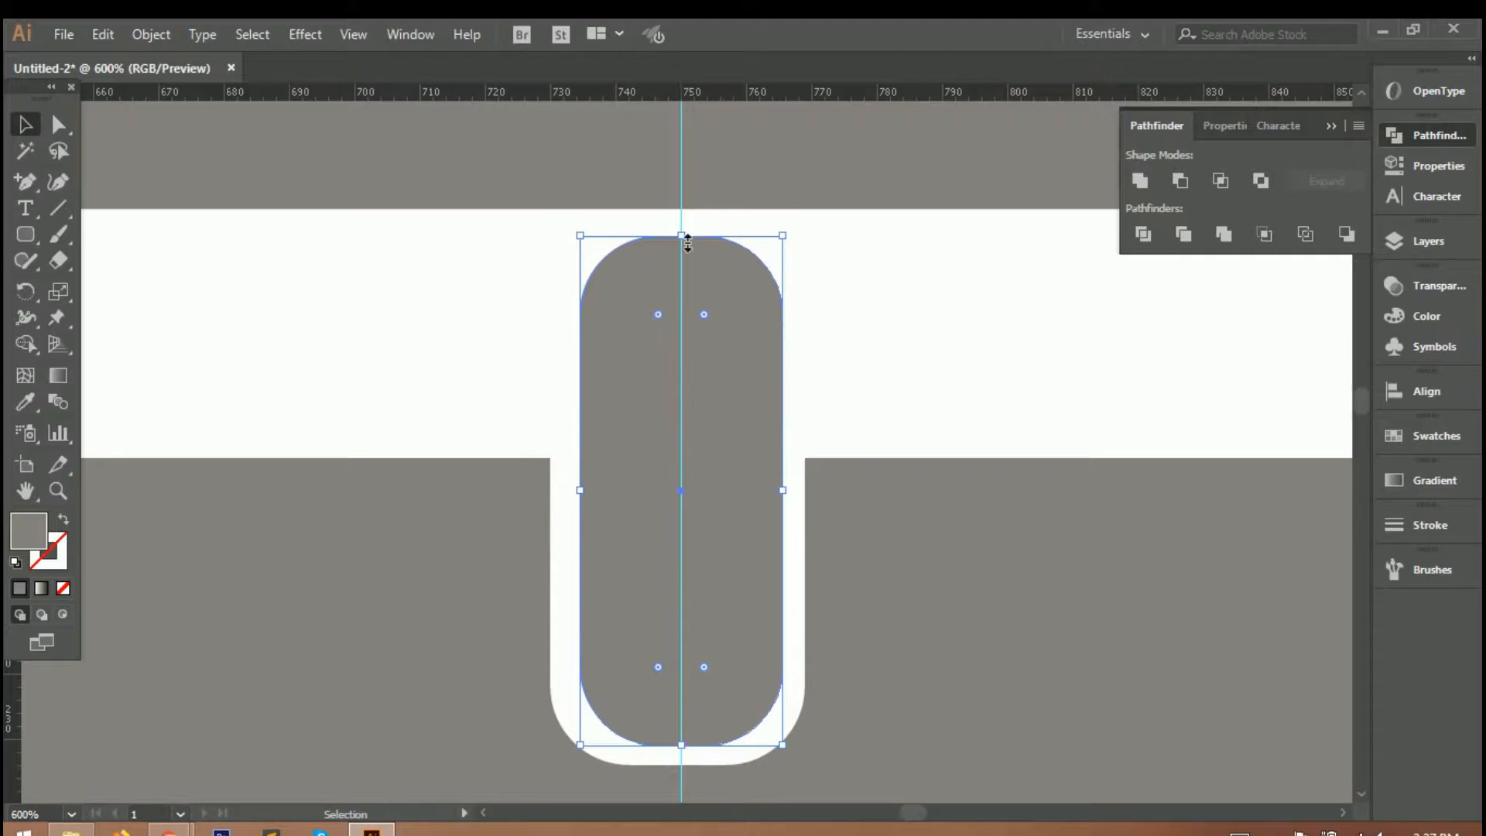
Stretch the buckle pin upward so its top overlaps the buckle frame.
left_click_drag(681, 184, 683, 131)
scroll(726, 247, "down", 2)
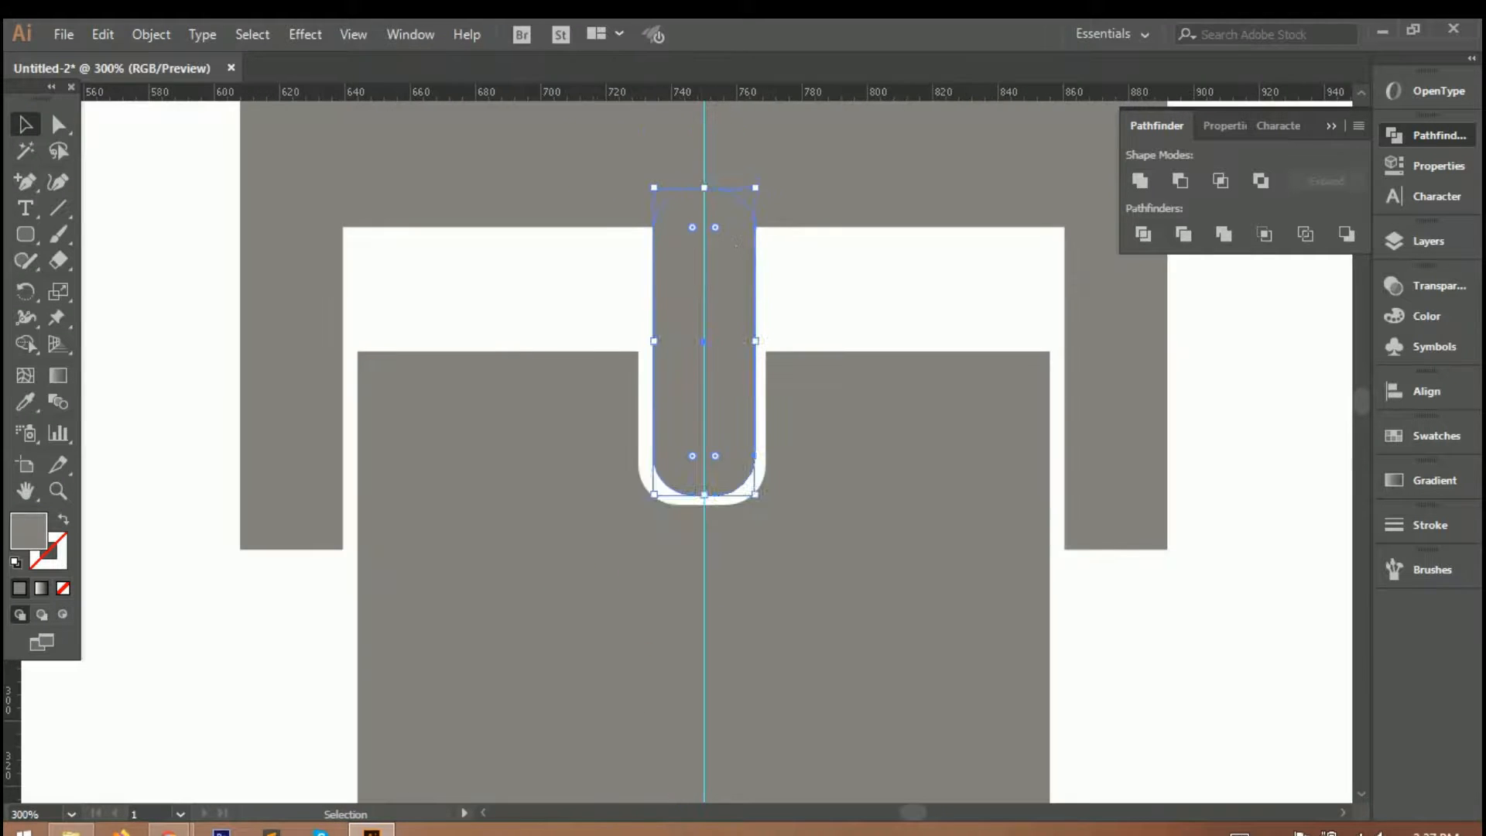
key("ctrl+0")
left_click(740, 252)
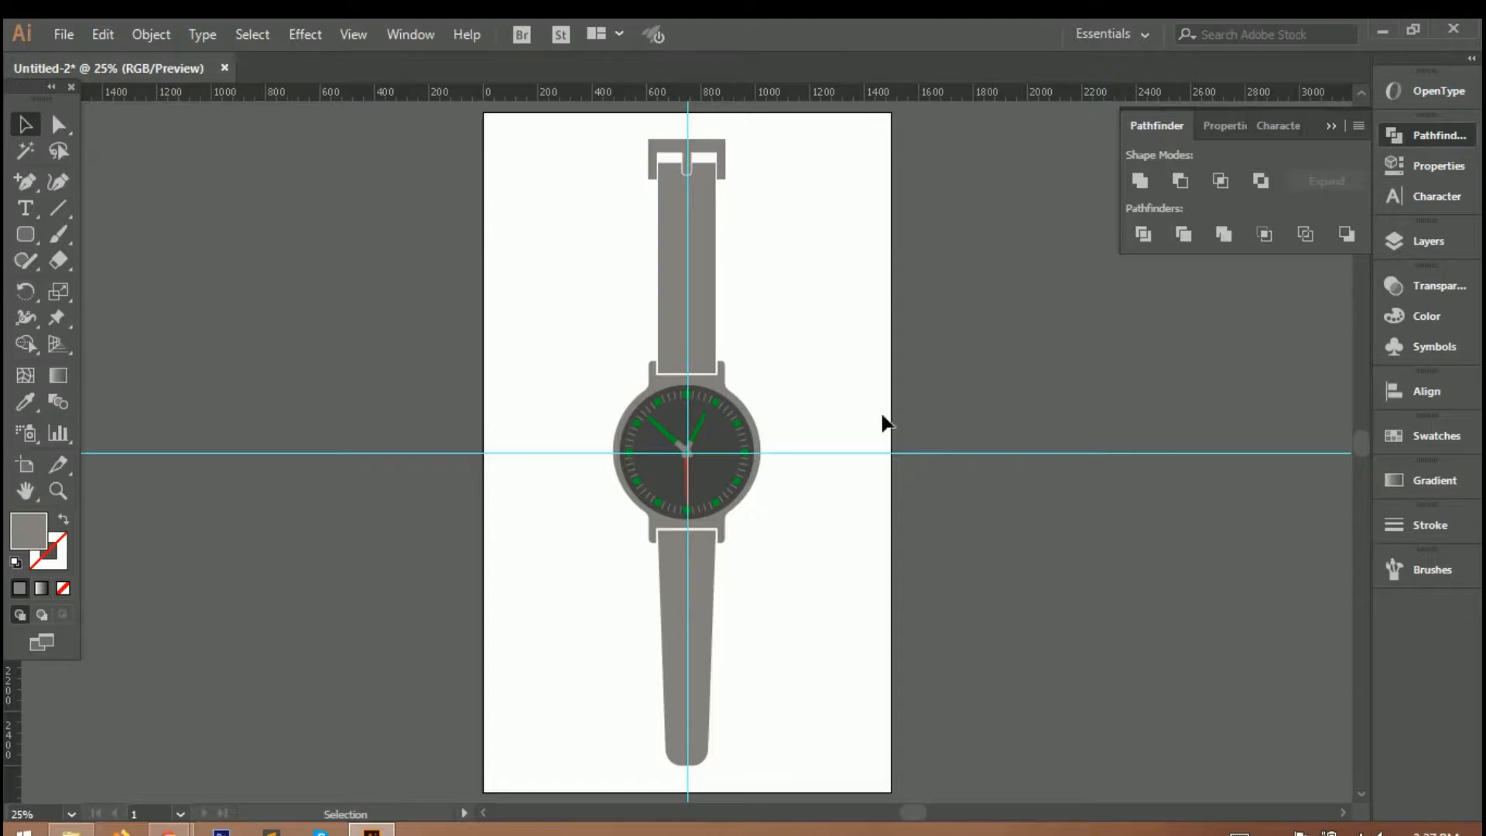
Recolour the lower strap with the dark grey sampled from the watch dial.
left_click(703, 607)
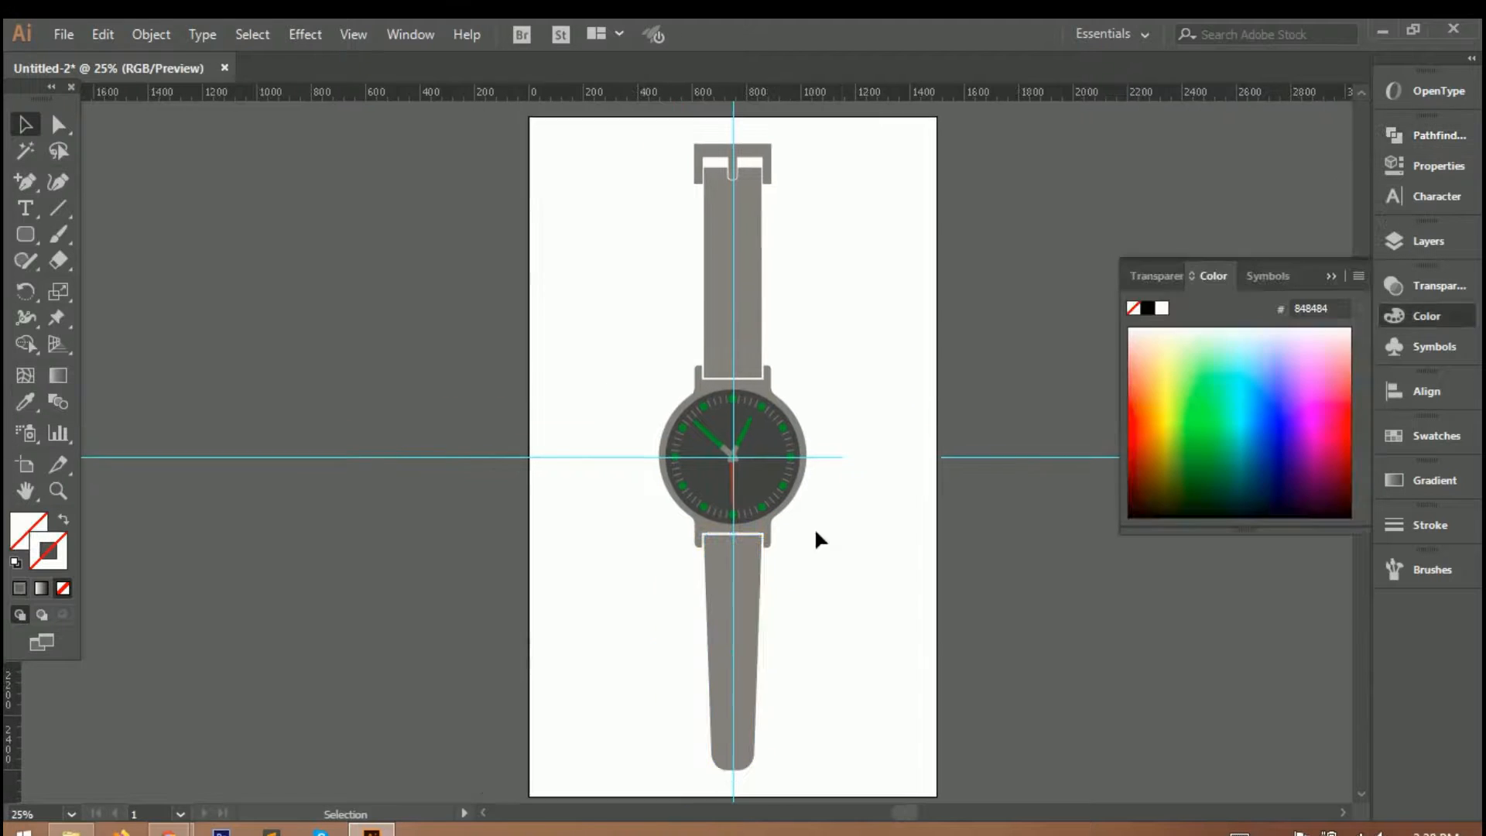
left_click(756, 580)
key("i")
left_click(703, 491)
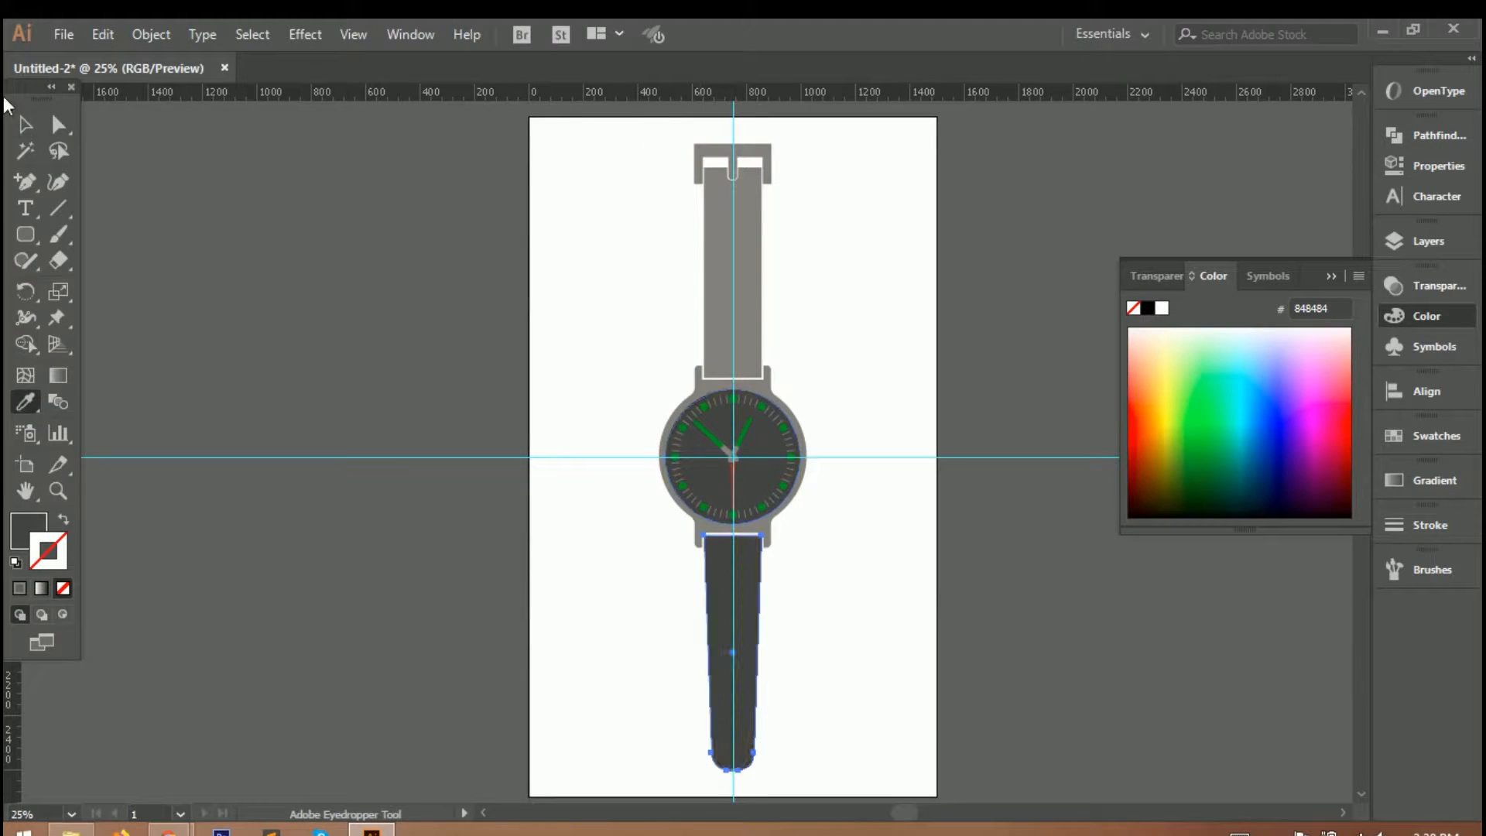
Recolour the buckle frame and the upper strap with the dial's dark grey, leaving out the buckle pin.
left_click(25, 124)
left_click(610, 249)
left_click_drag(657, 131, 791, 254)
left_click(791, 254)
left_click(750, 203)
left_click(744, 150)
left_click(747, 290, "shift")
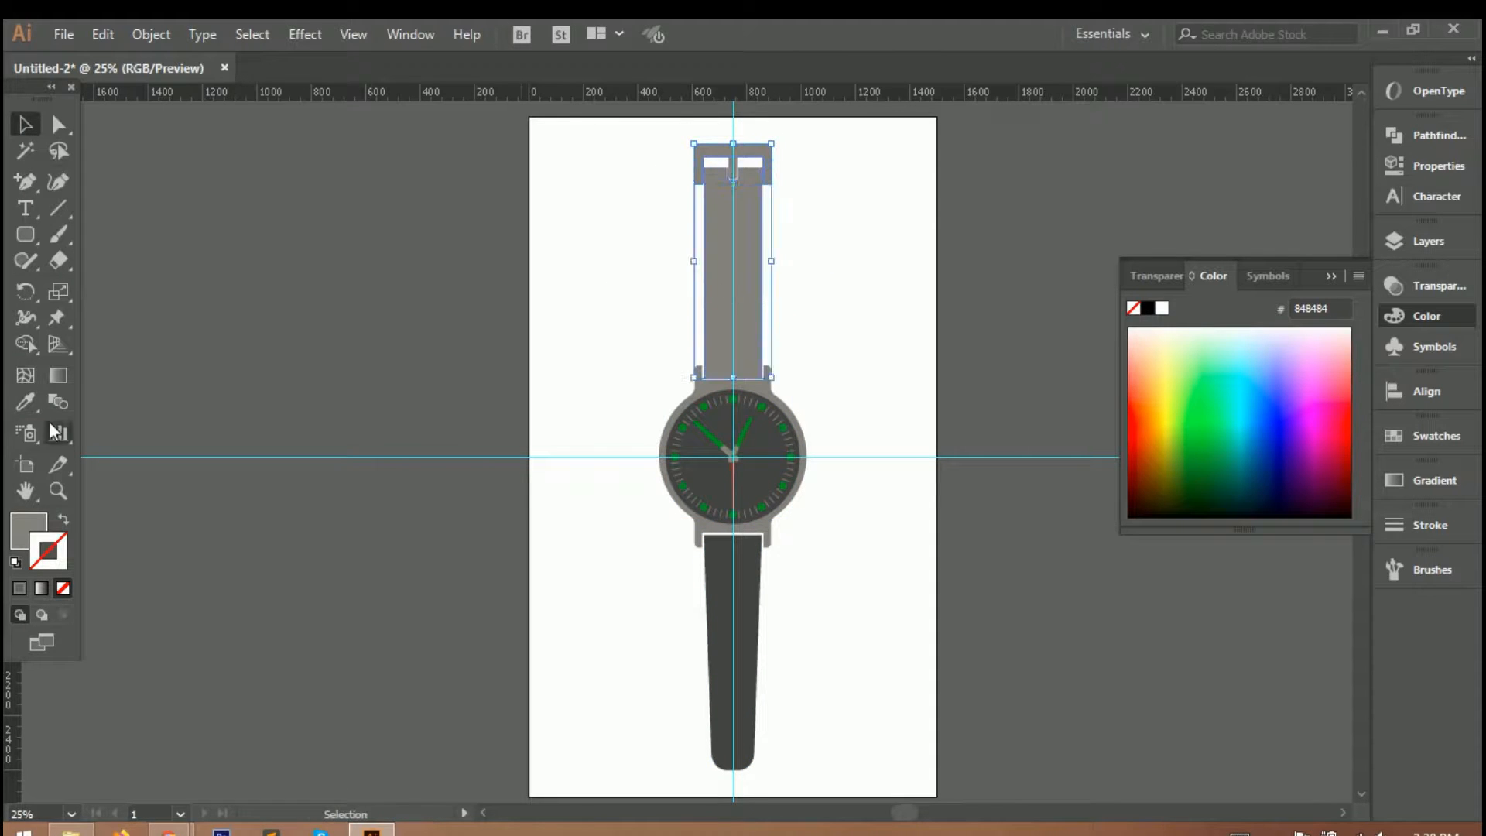
left_click(25, 401)
left_click(720, 499)
left_click(25, 124)
left_click(574, 205)
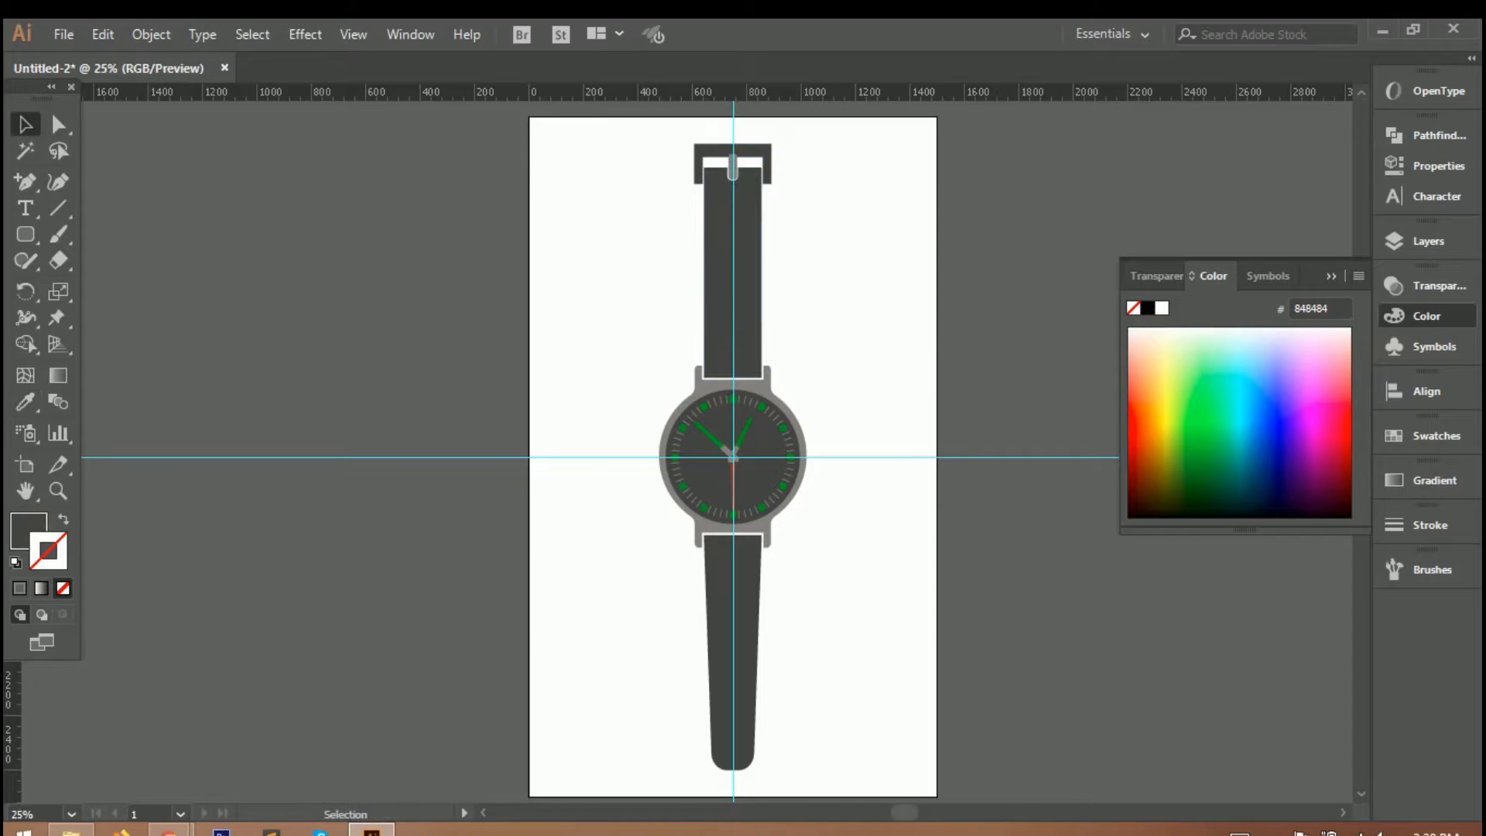
Draw a small black circle on the lower strap's centre guide and place a copy of it slightly lower.
scroll(801, 635, "up", 5)
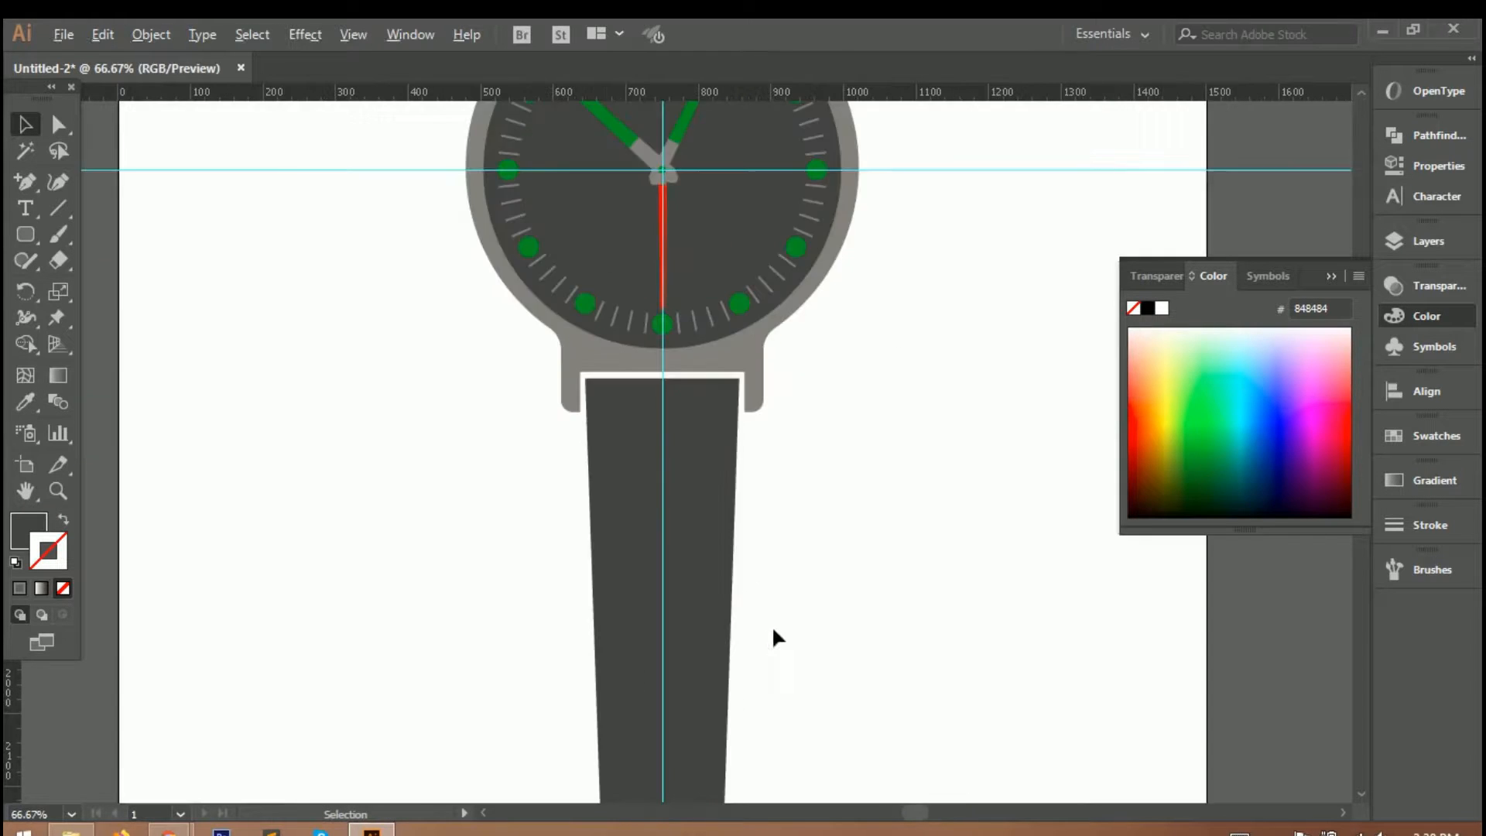
left_click_drag(25, 234, 100, 291)
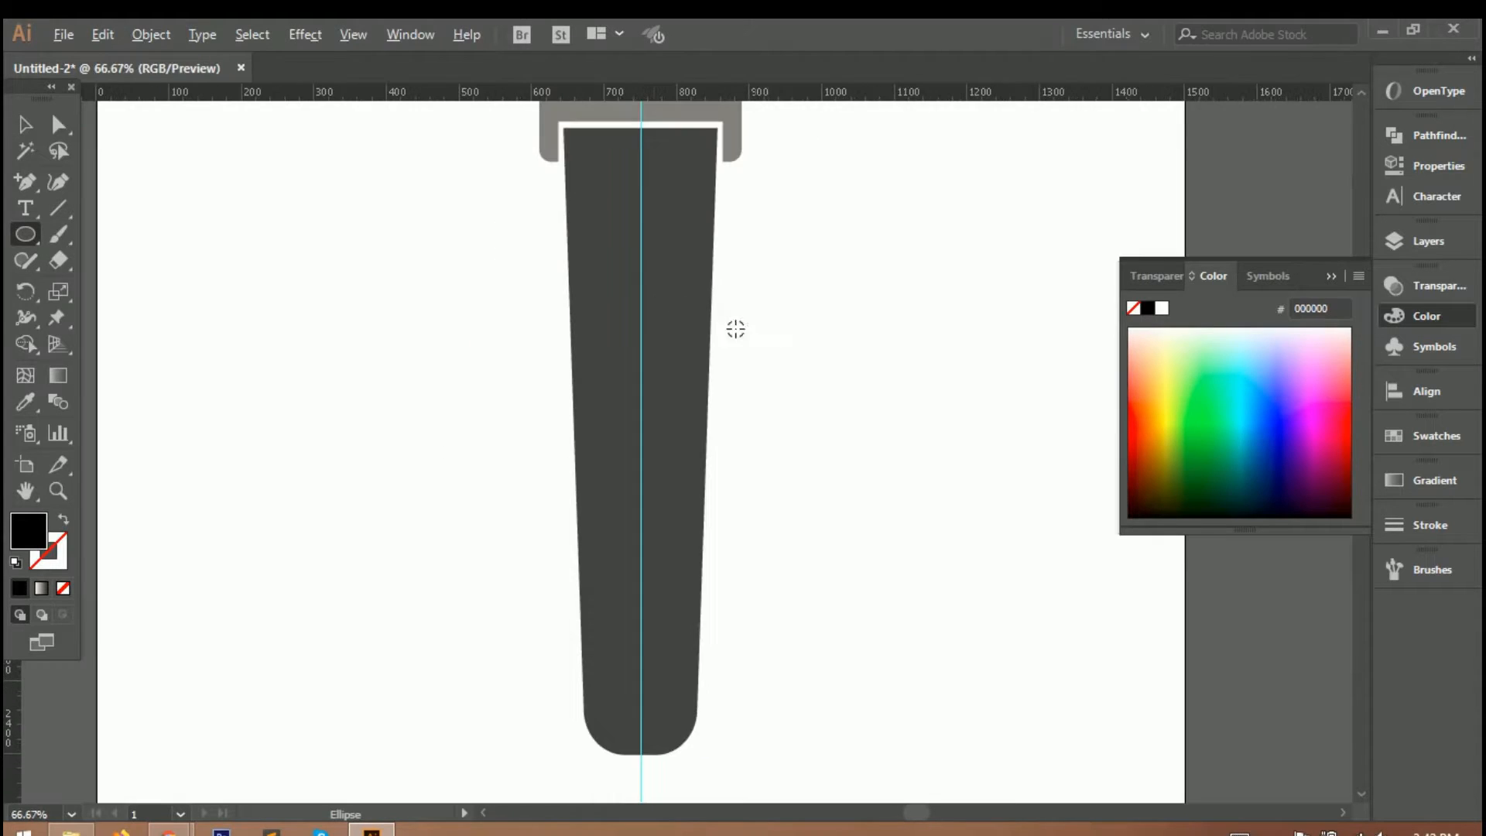
scroll(640, 298, "up", 1)
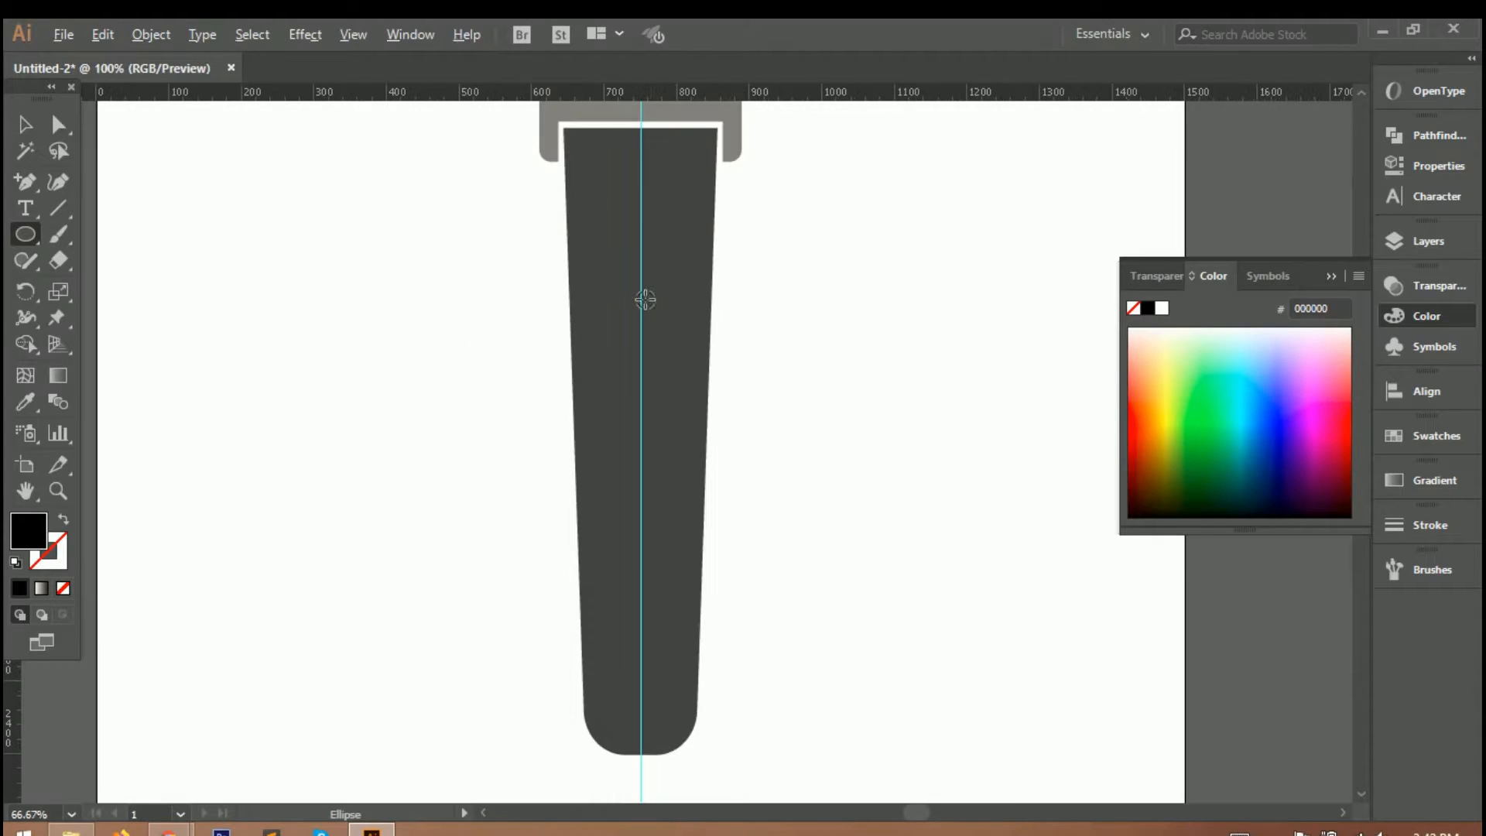
scroll(652, 325, "up", 2)
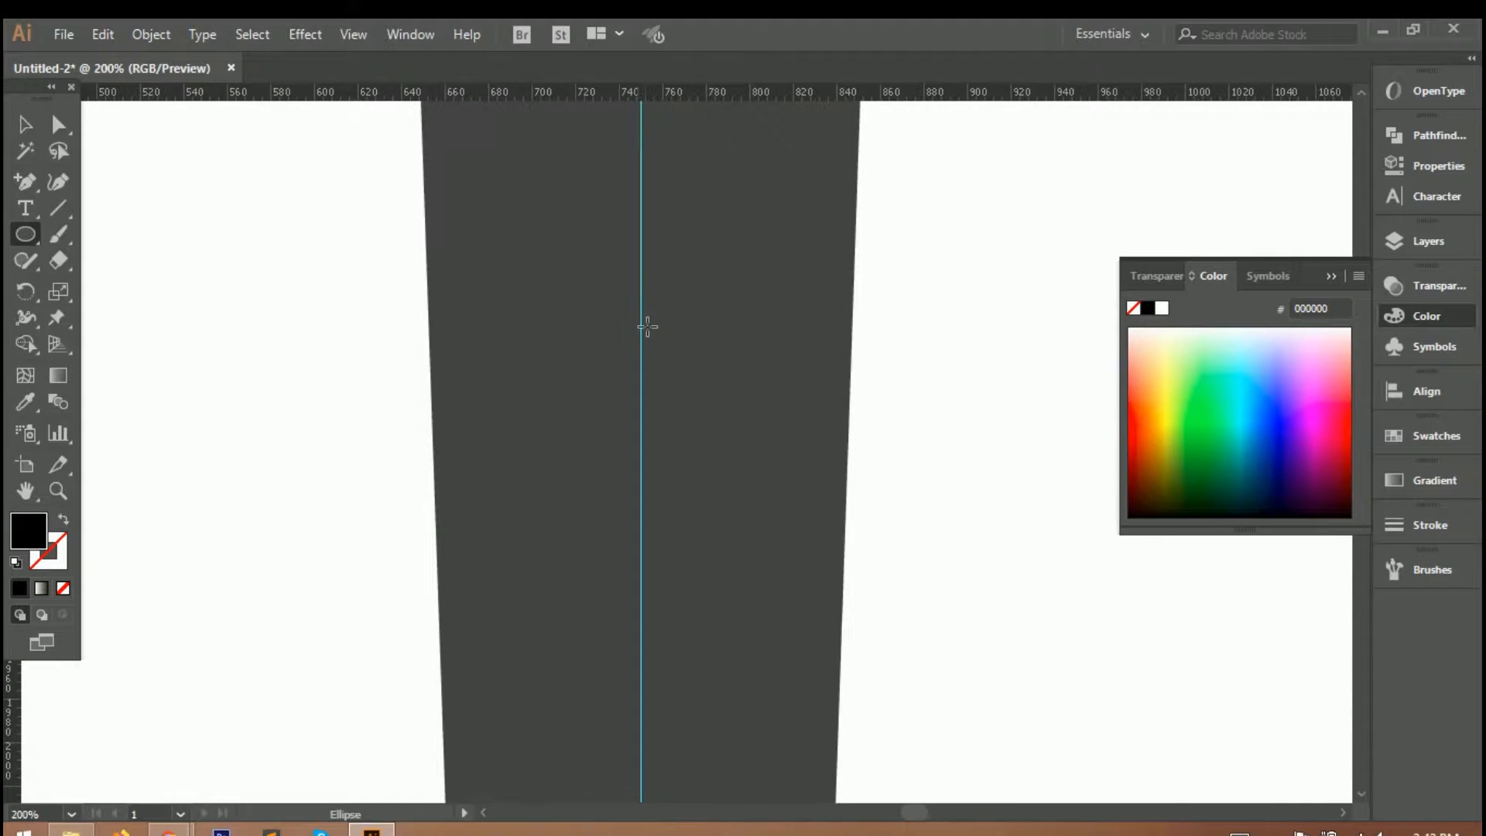
mouse_move(652, 327)
left_mouse_down()
mouse_move(679, 368)
mouse_move(642, 334)
left_mouse_up()
Set the lower circle's fill to 4c4c4c.
double_click(28, 531)
type("4c4c4c")
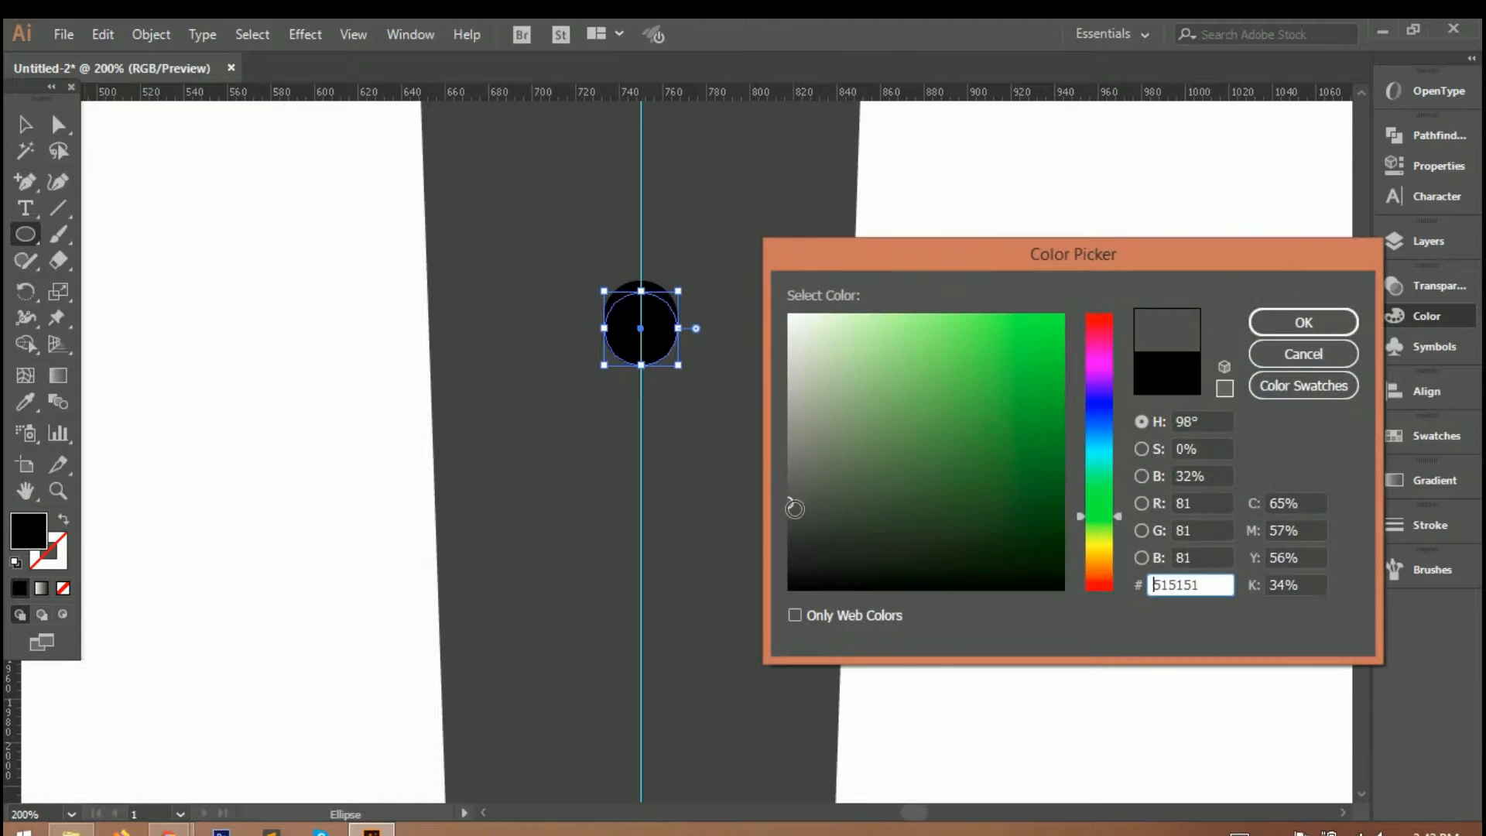
key("Return")
key("v")
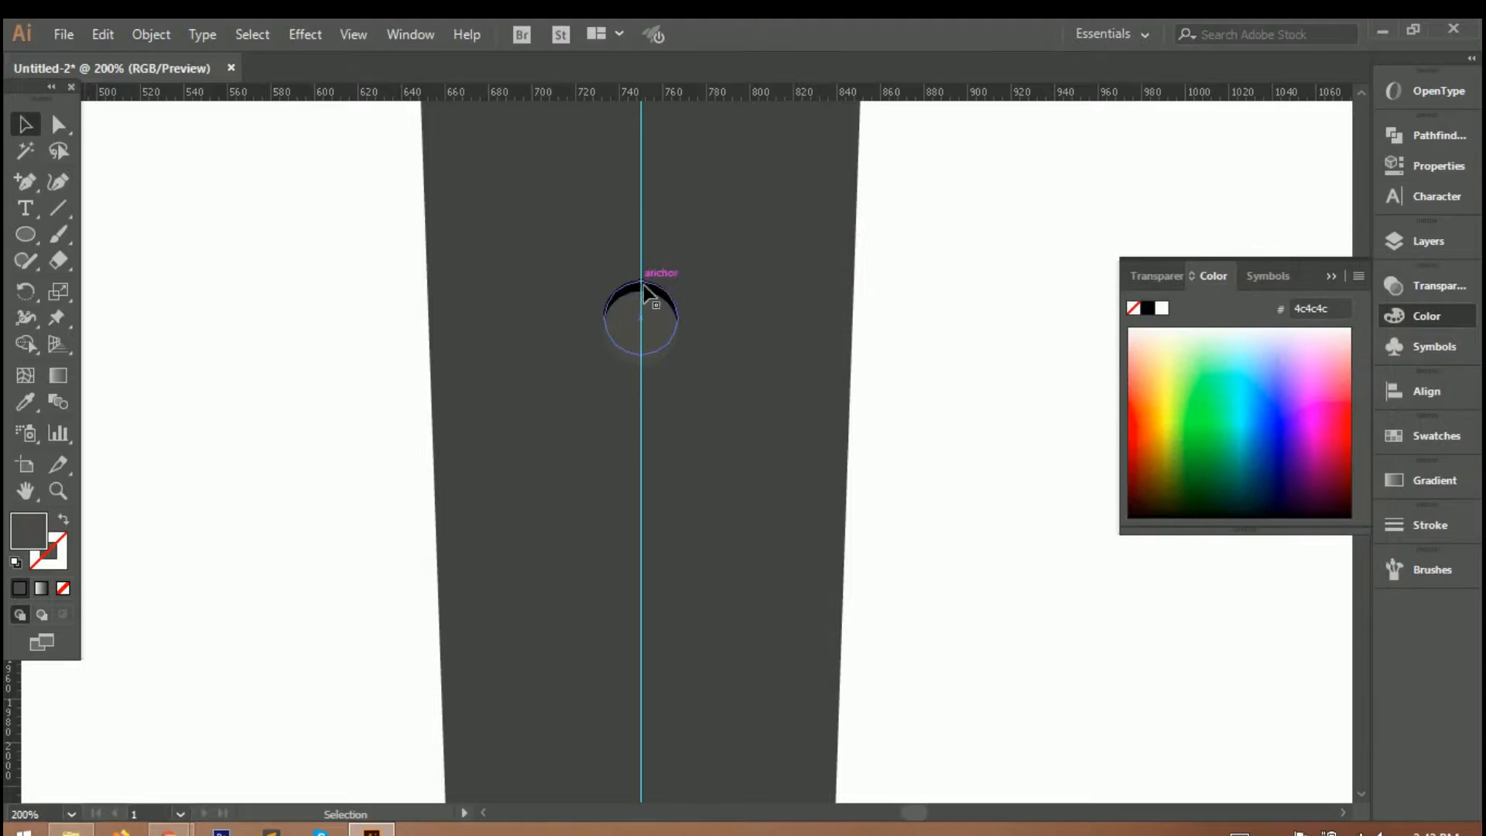
Send the black circle one level backward.
left_click(643, 284)
right_click(643, 300)
mouse_move(741, 643)
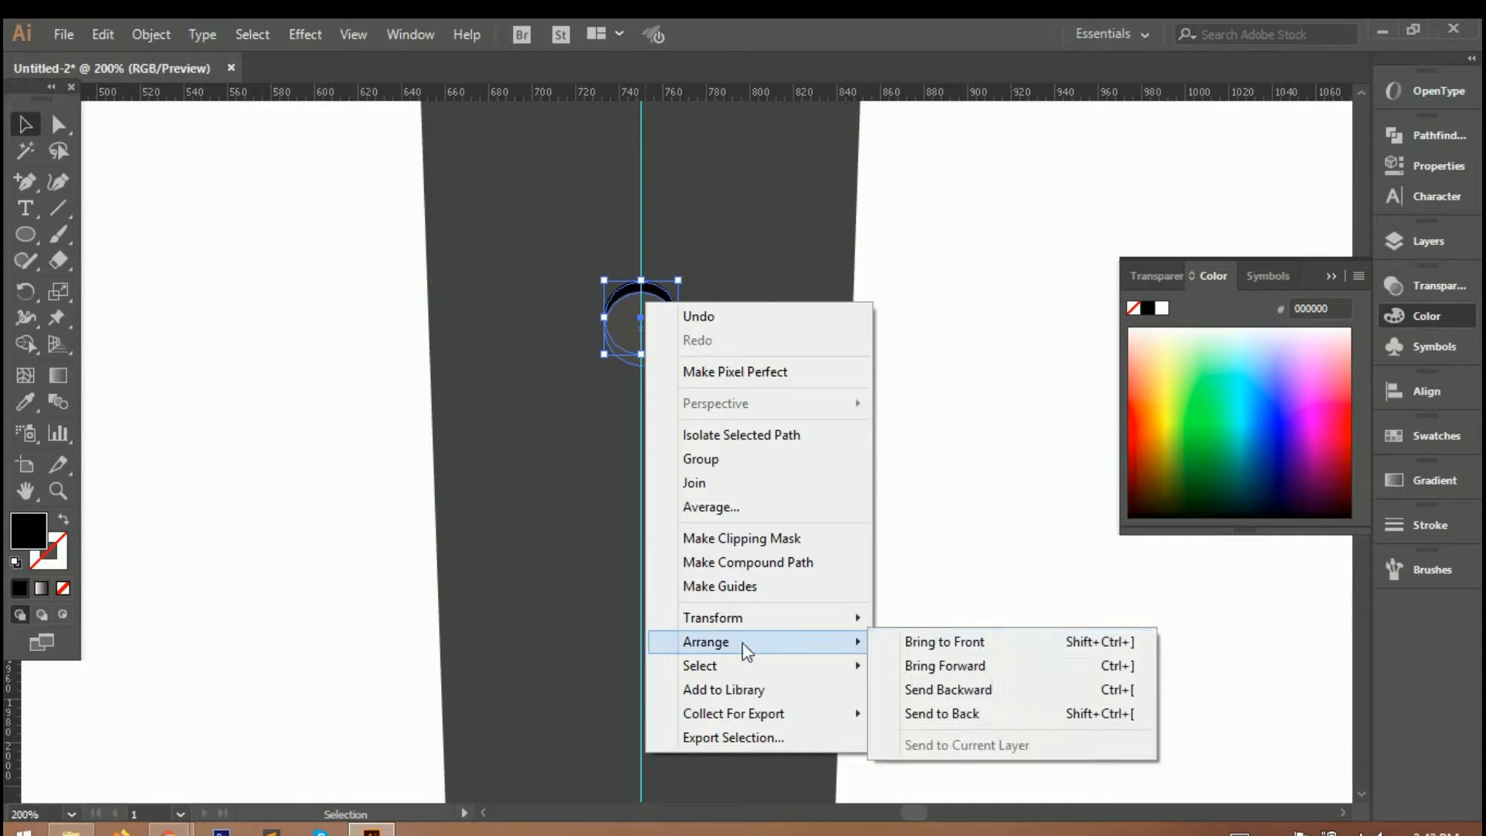
left_click(940, 688)
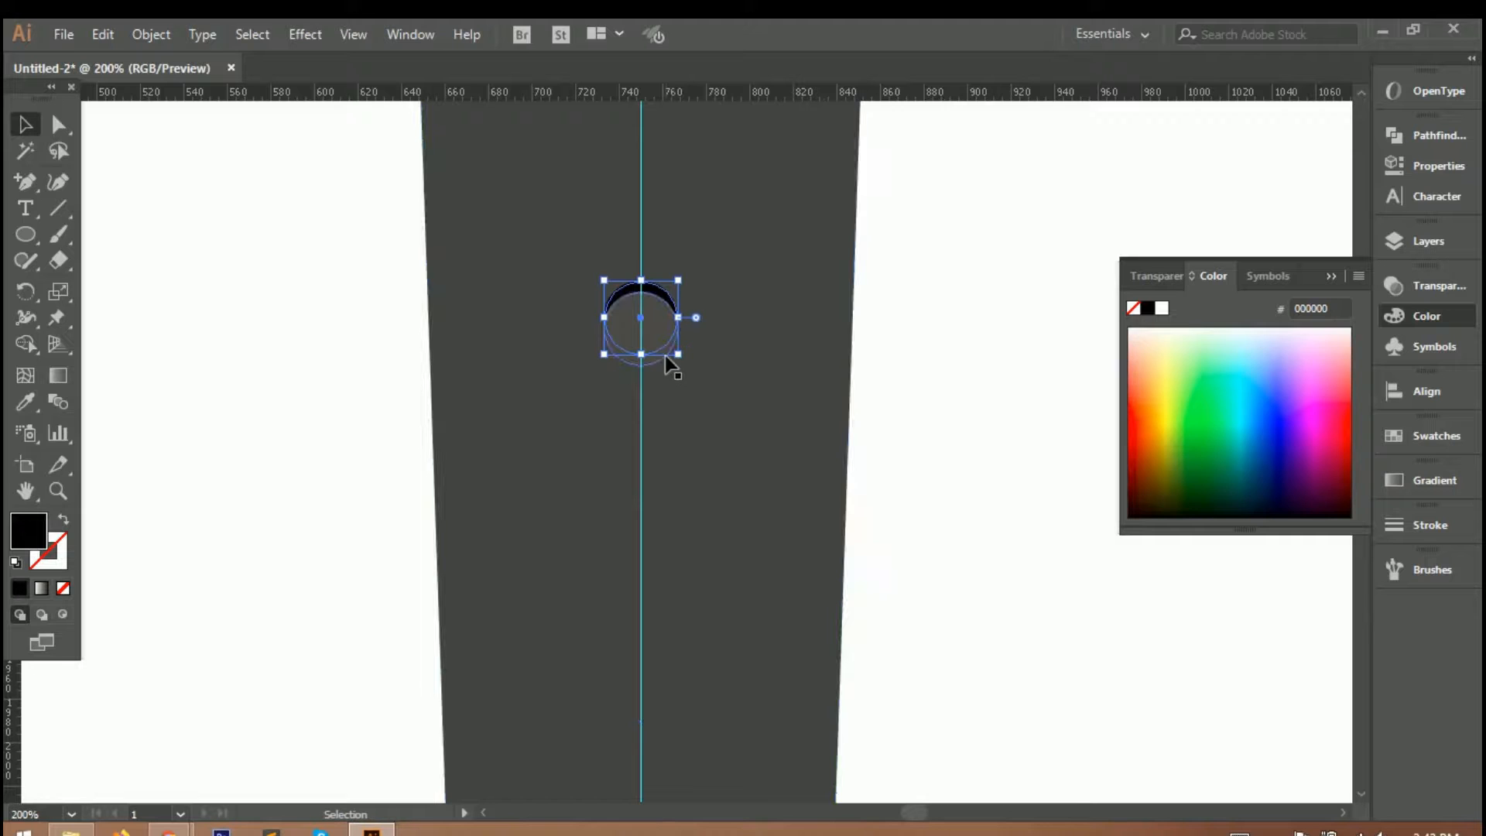
Bring the black circle forward in front of the offset grey circle.
right_click(665, 325)
mouse_move(735, 660)
left_click(959, 663)
left_click(995, 523)
Change the offset circle's fill to the lighter grey 727271.
left_click(643, 363)
double_click(28, 530)
left_click_drag(787, 513, 789, 467)
left_click(1269, 322)
left_click(995, 457)
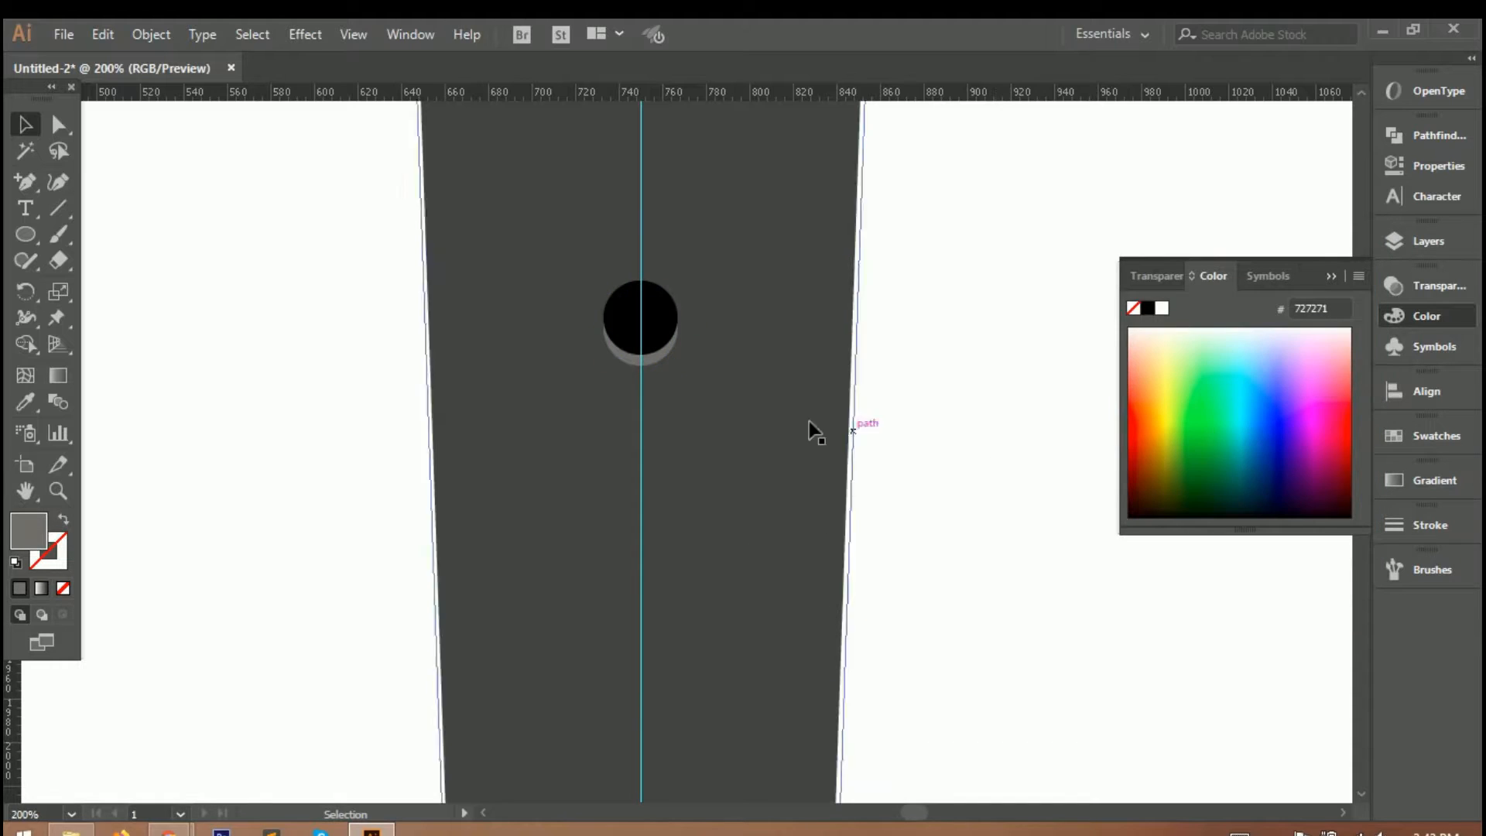
Move the grey circle slightly up under the black one to leave a thinner crescent, and group both circles.
scroll(650, 315, "up", 4)
left_click_drag(669, 480, 664, 462)
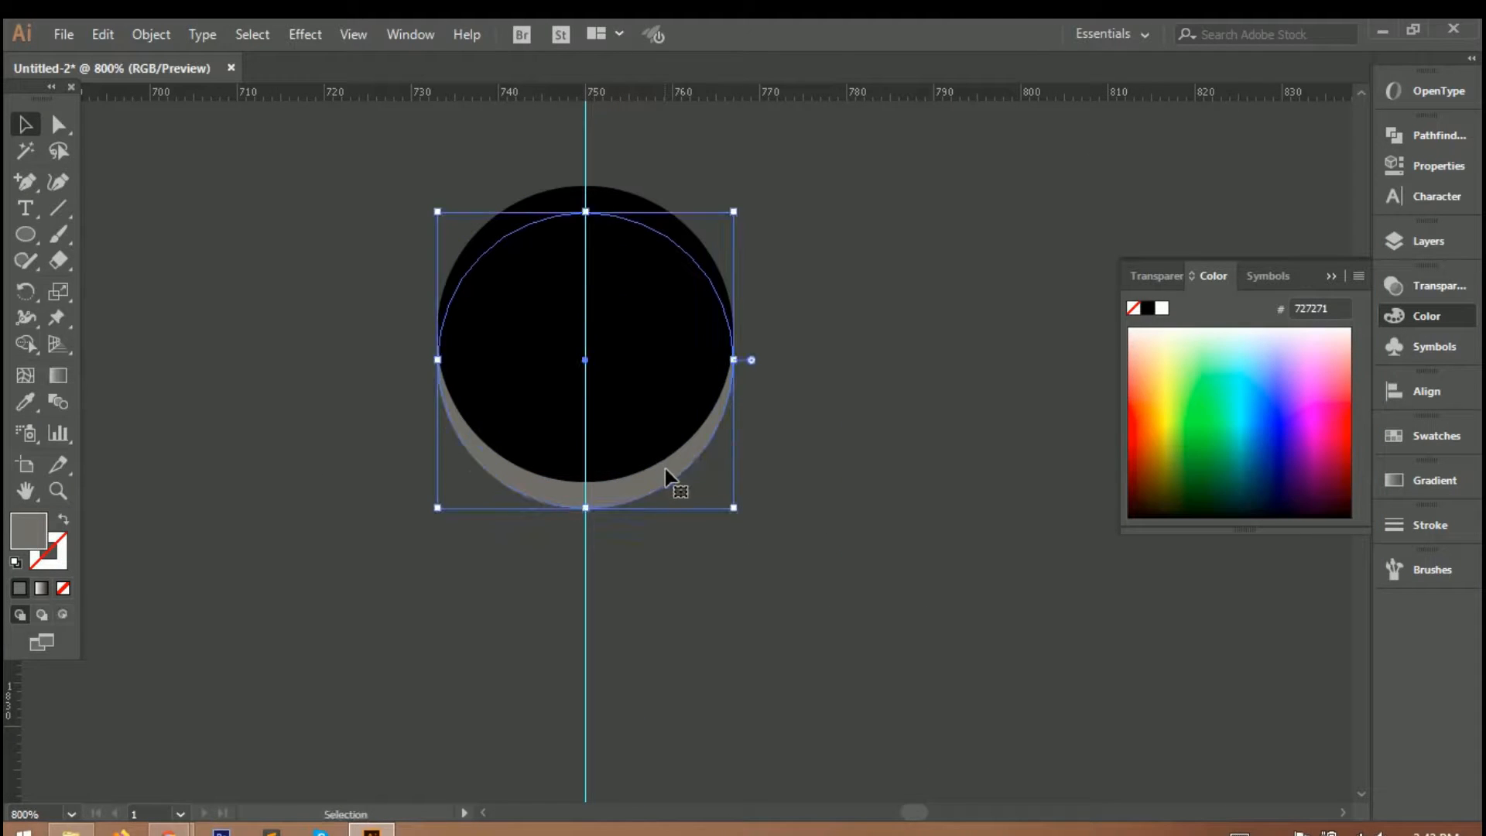
left_click(718, 263, "shift")
right_click(663, 306)
left_click(681, 439)
scroll(663, 485, "down", 5)
scroll(915, 458, "down", 3)
left_click(915, 457)
scroll(802, 457, "down", 4)
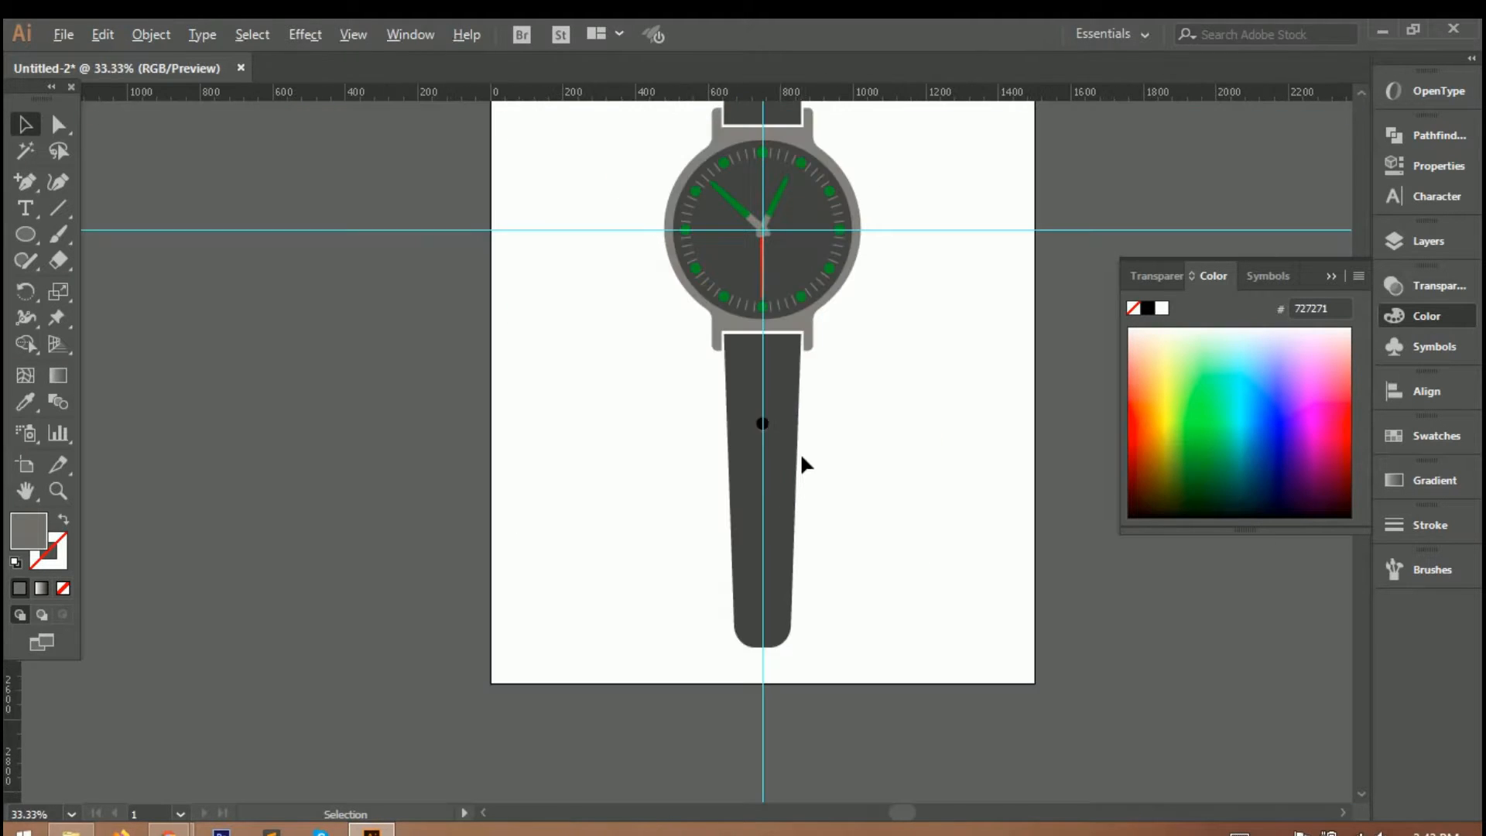
Copy the strap hole straight down the lower strap and repeat the copy to make a column of four evenly spaced holes.
scroll(801, 434, "up", 5)
left_click(611, 357)
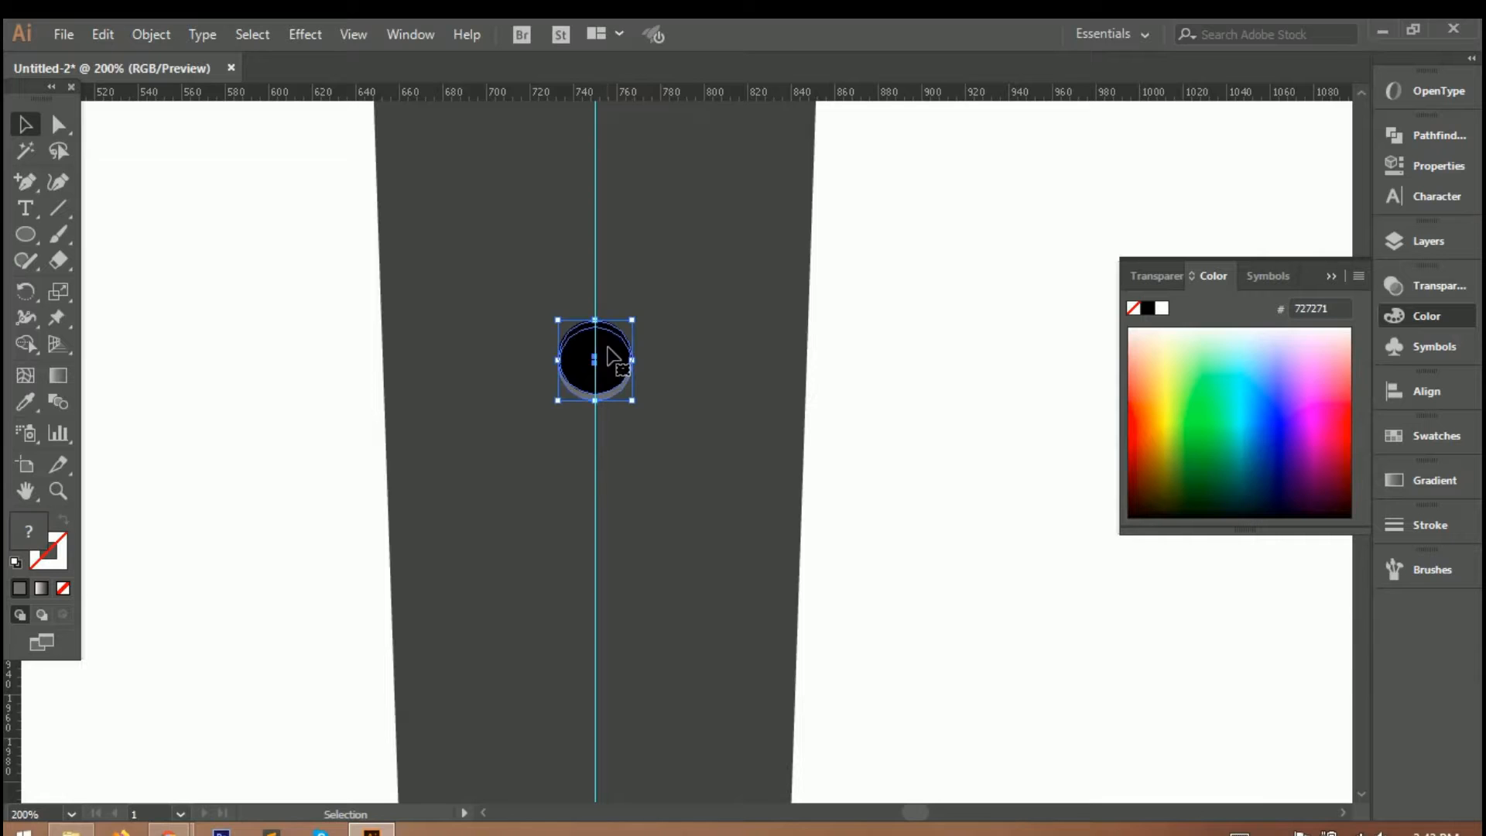
scroll(611, 358, "down", 2)
left_click_drag(605, 208, 600, 306)
key("ctrl+d")
key("ctrl+d")
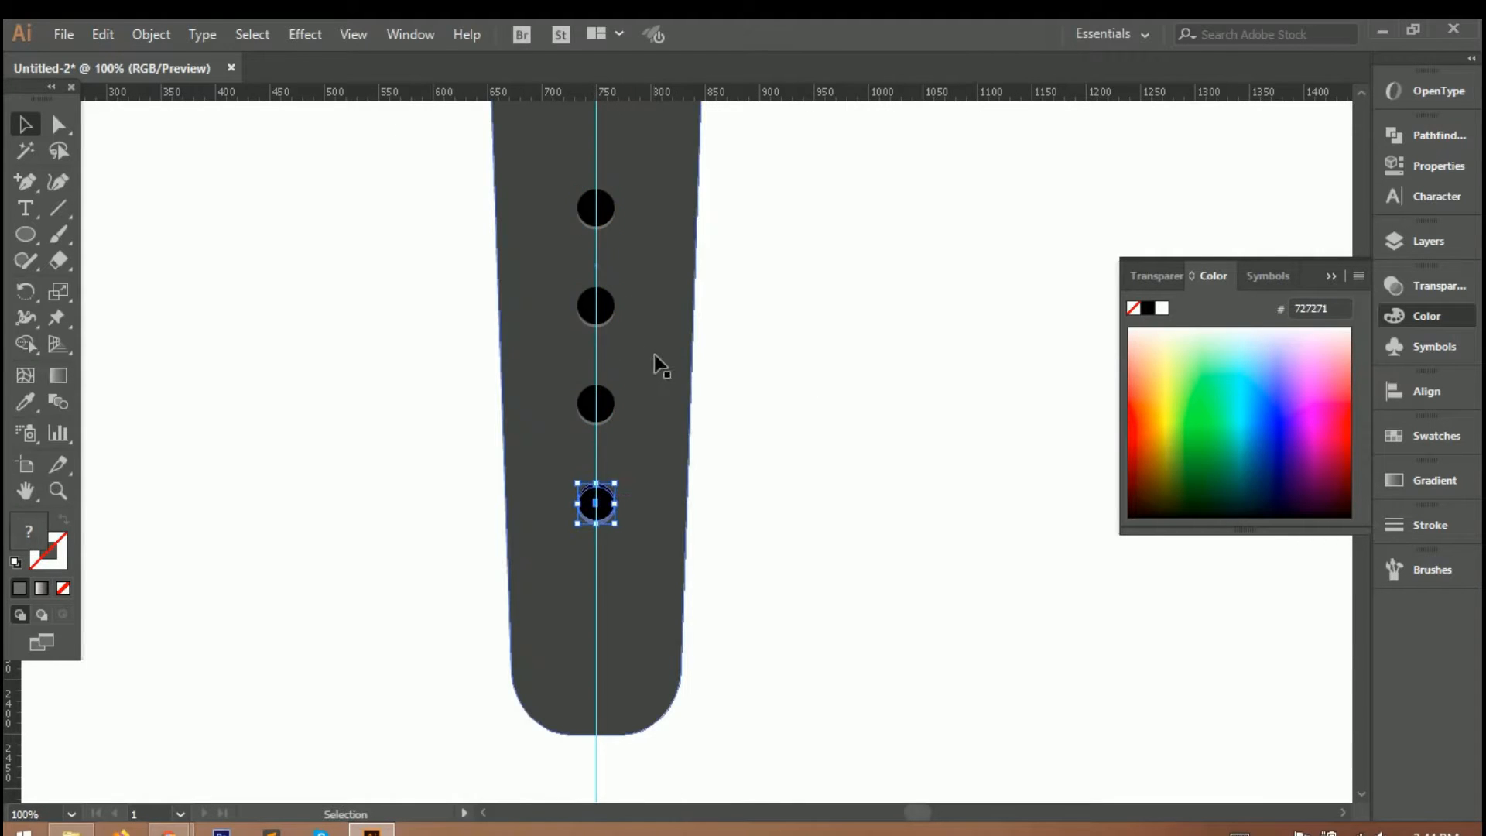
key("ctrl+0")
left_click(616, 601)
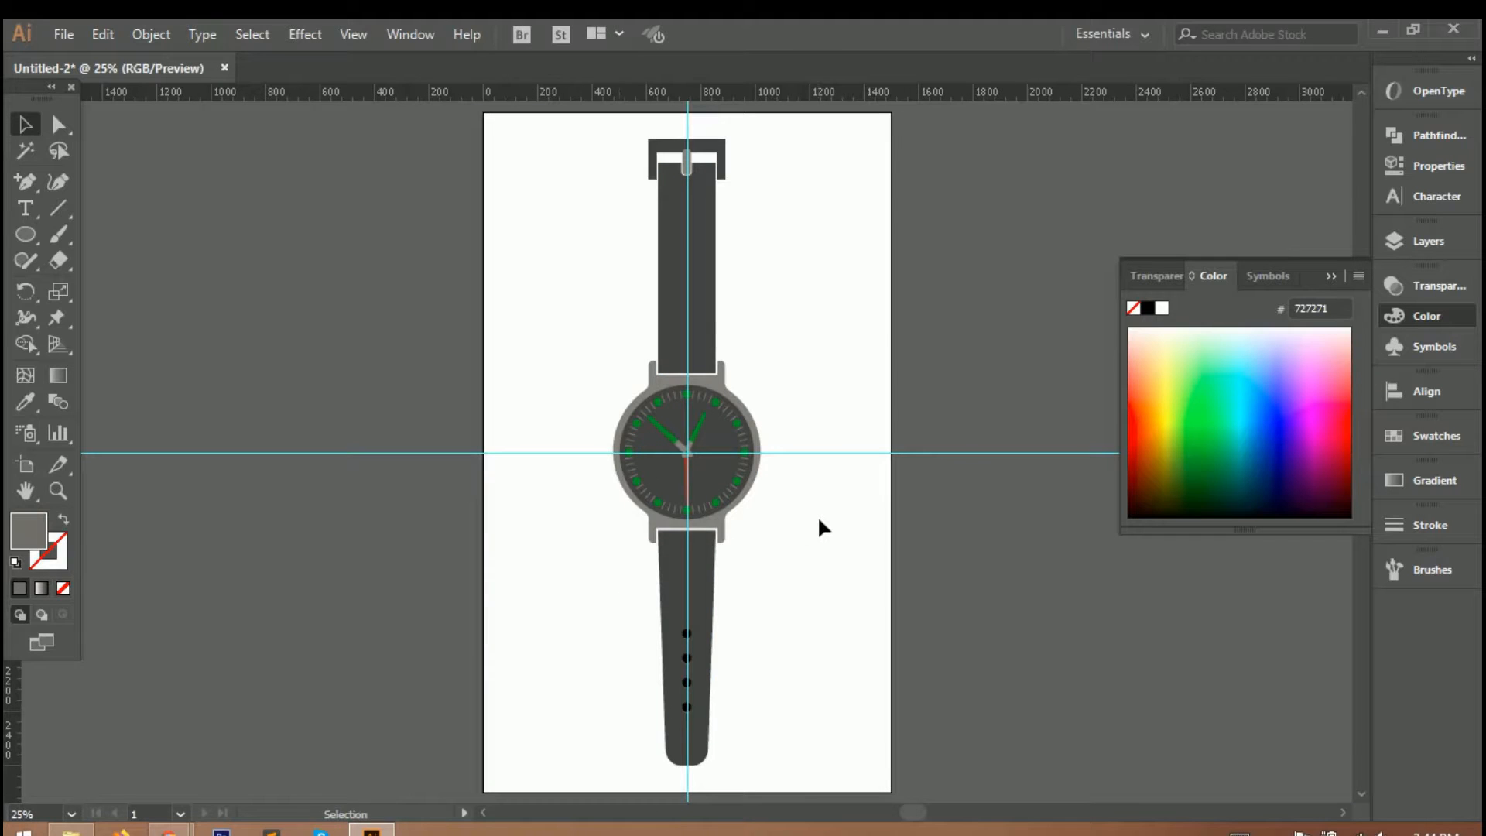
Select all four strap holes and scale them up slightly about their common centre.
scroll(639, 636, "up", 4)
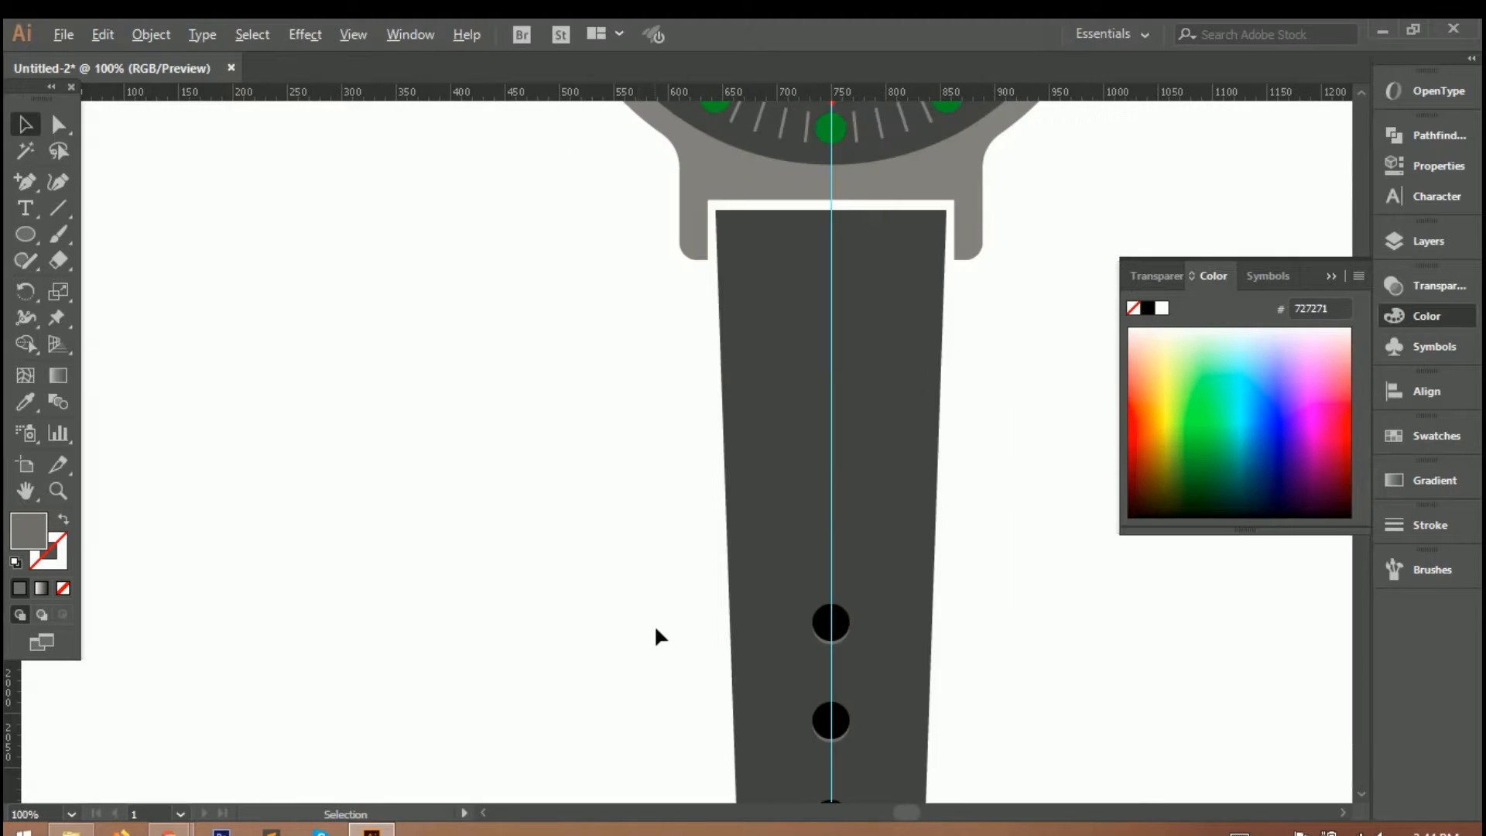
scroll(950, 565, "down", 3)
scroll(929, 553, "down", 3)
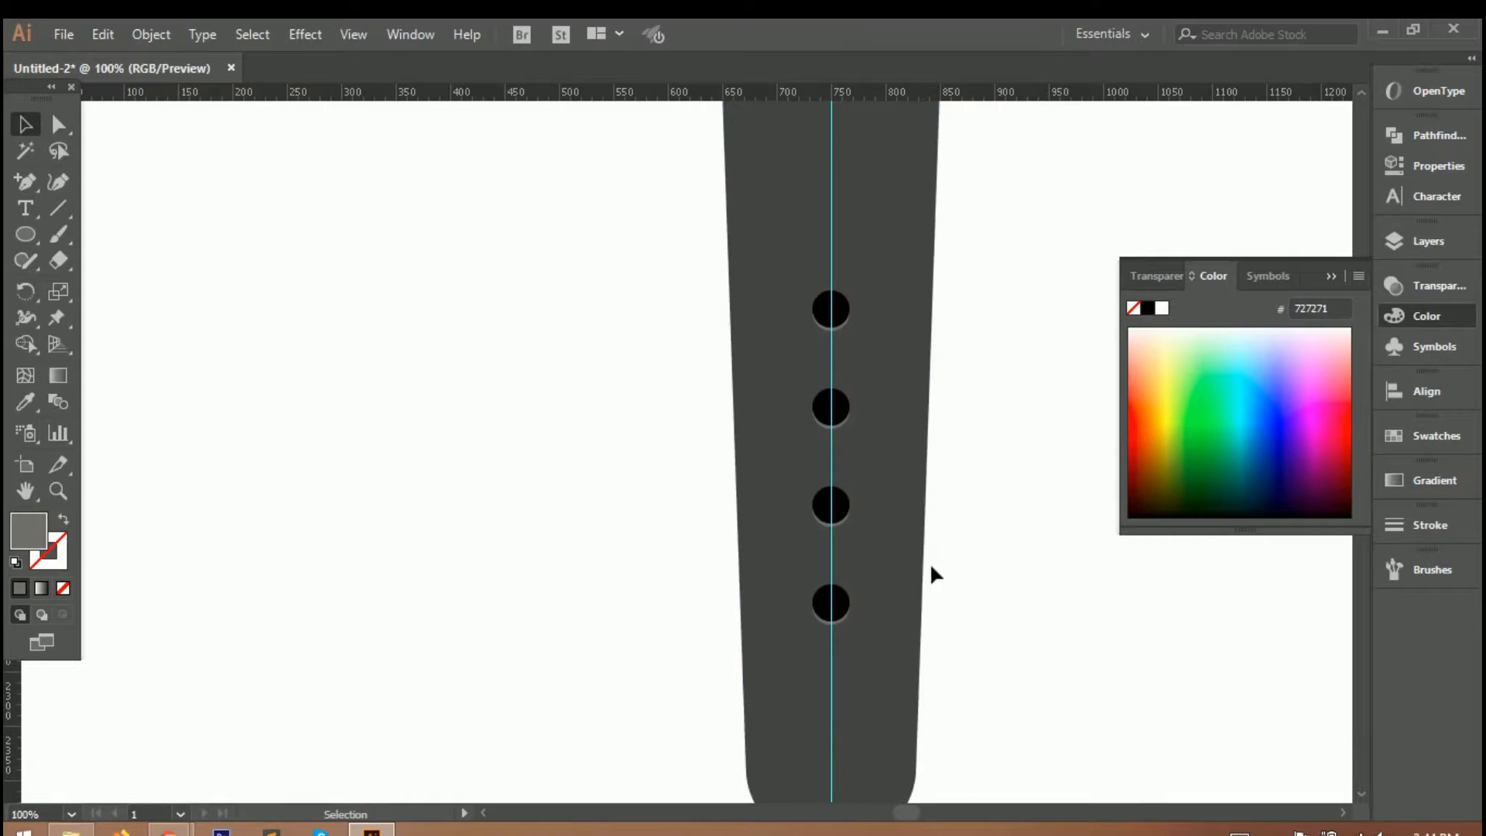
scroll(935, 570, "right", 2)
left_click(725, 310)
left_click(729, 408, "shift")
left_click(729, 506, "shift")
left_click(729, 603, "shift")
left_click_drag(747, 626, 745, 670)
scroll(755, 622, "up", 3)
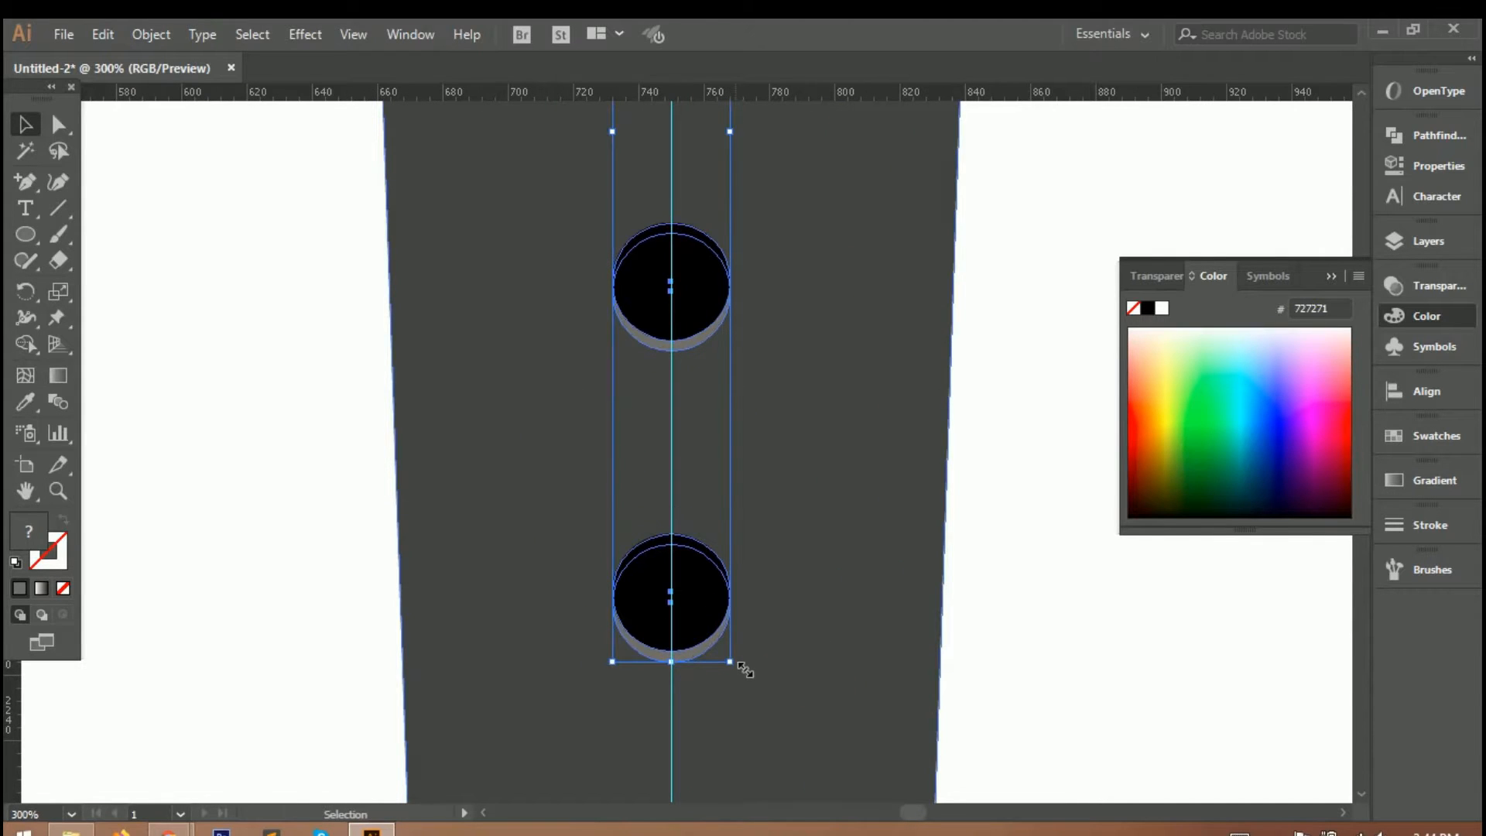
key("ctrl+0")
left_click(783, 629)
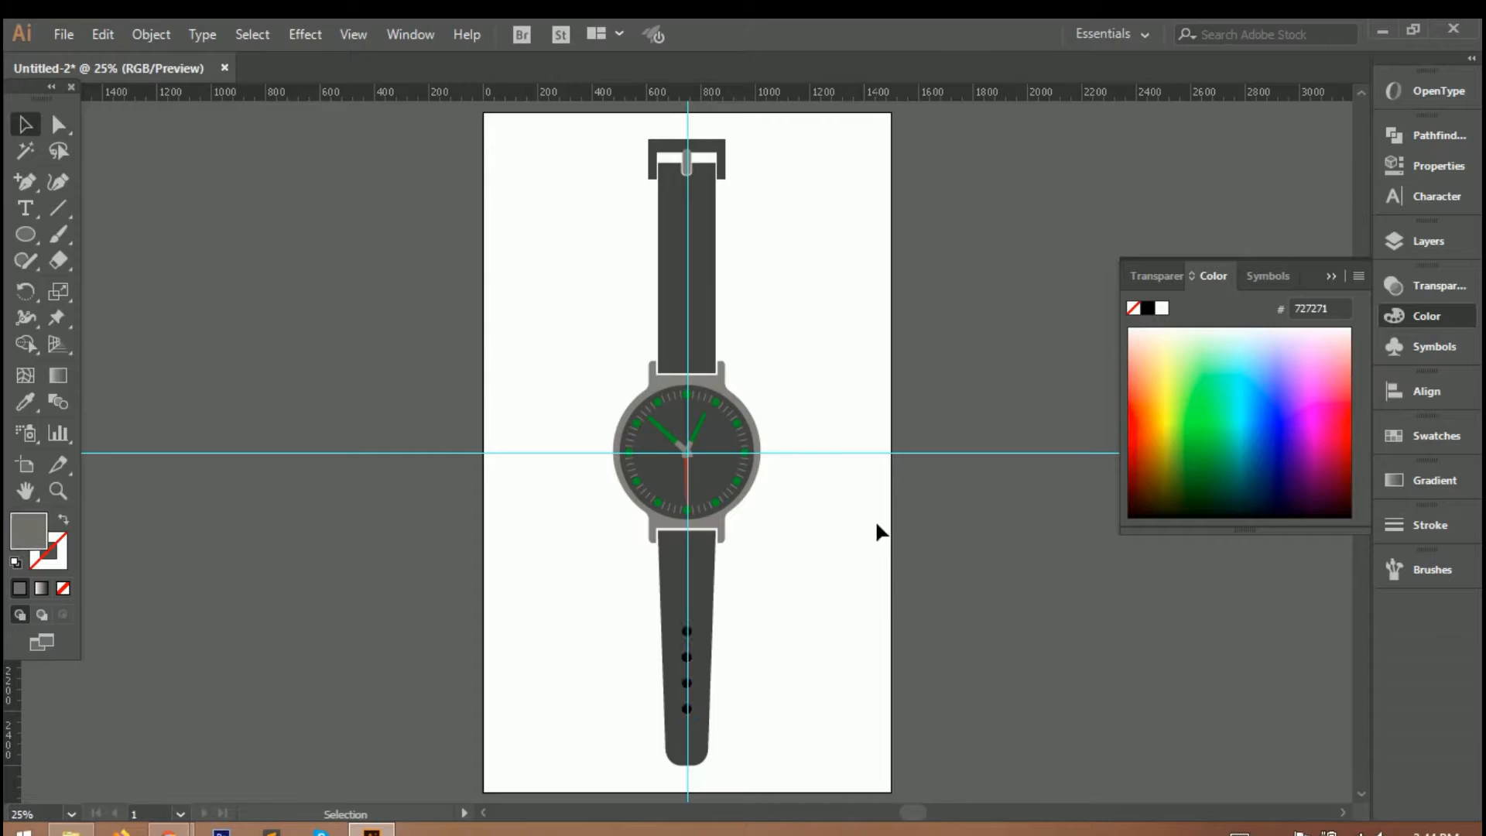
Draw a grey rectangle about 64 × 70 px beside the watch case's right side as the crown body.
scroll(789, 431, "up", 5)
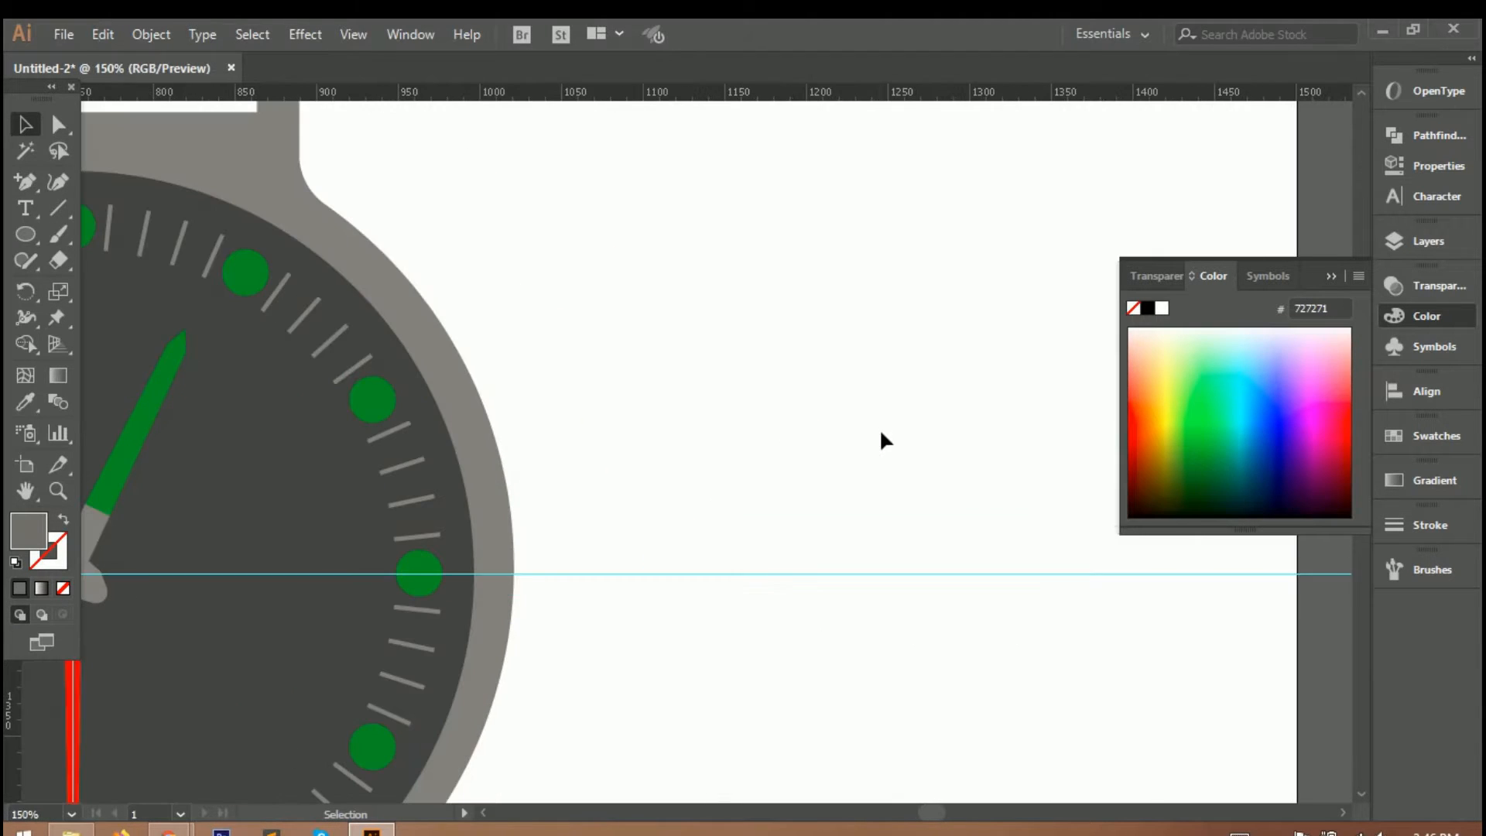
left_click(17, 239)
left_click(25, 234)
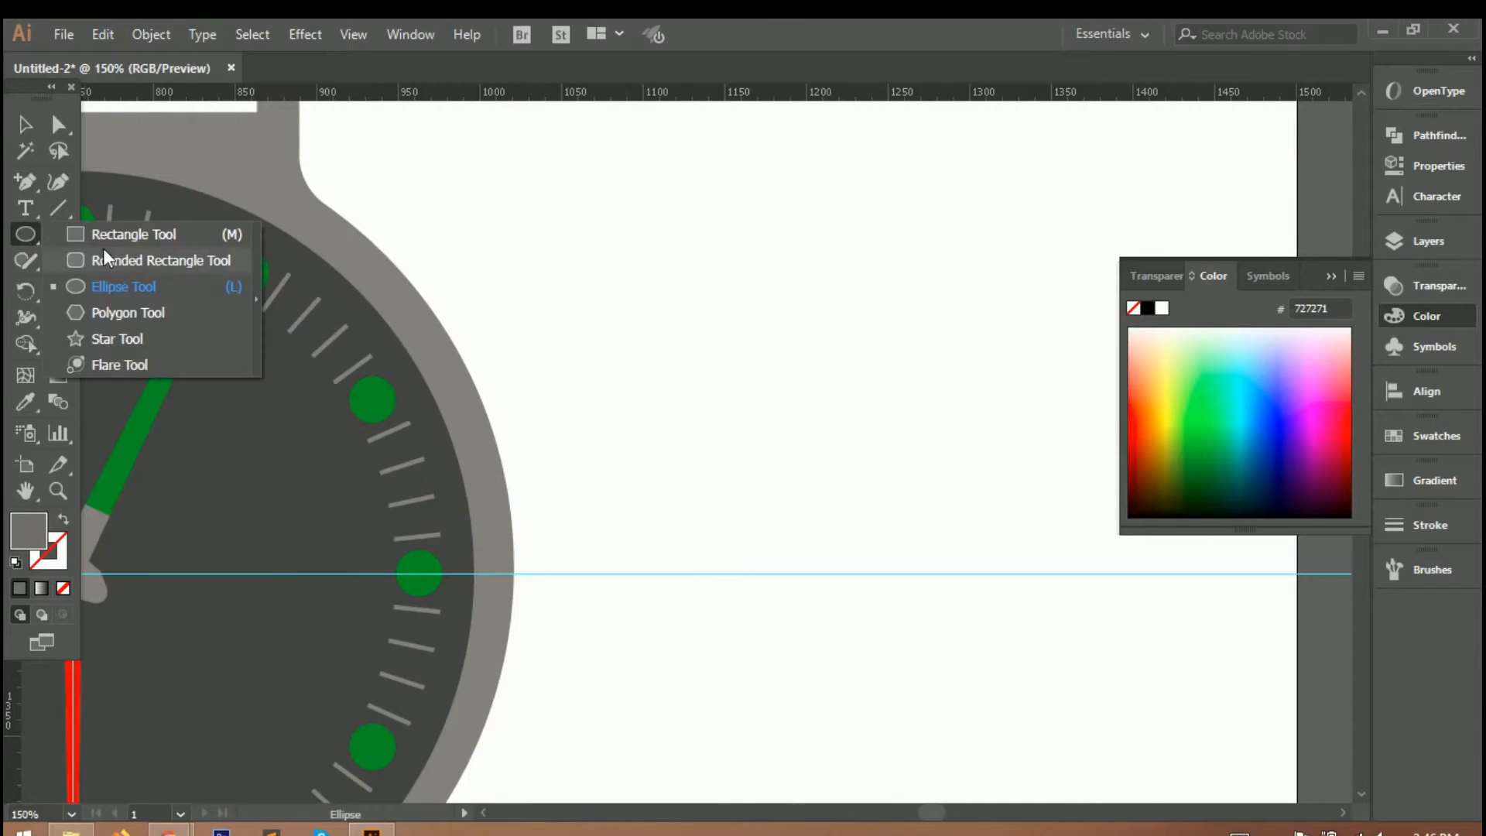
left_click(124, 233)
left_click_drag(604, 407, 710, 520)
mouse_move(696, 420)
left_mouse_down()
mouse_move(681, 423)
mouse_move(696, 429)
left_mouse_up()
key("ctrl+z")
Round only the two outer right-hand corners of the crown rectangle into large curves.
left_click(59, 125)
left_click_drag(693, 374, 730, 535)
left_click_drag(693, 422, 651, 438)
left_click(437, 226)
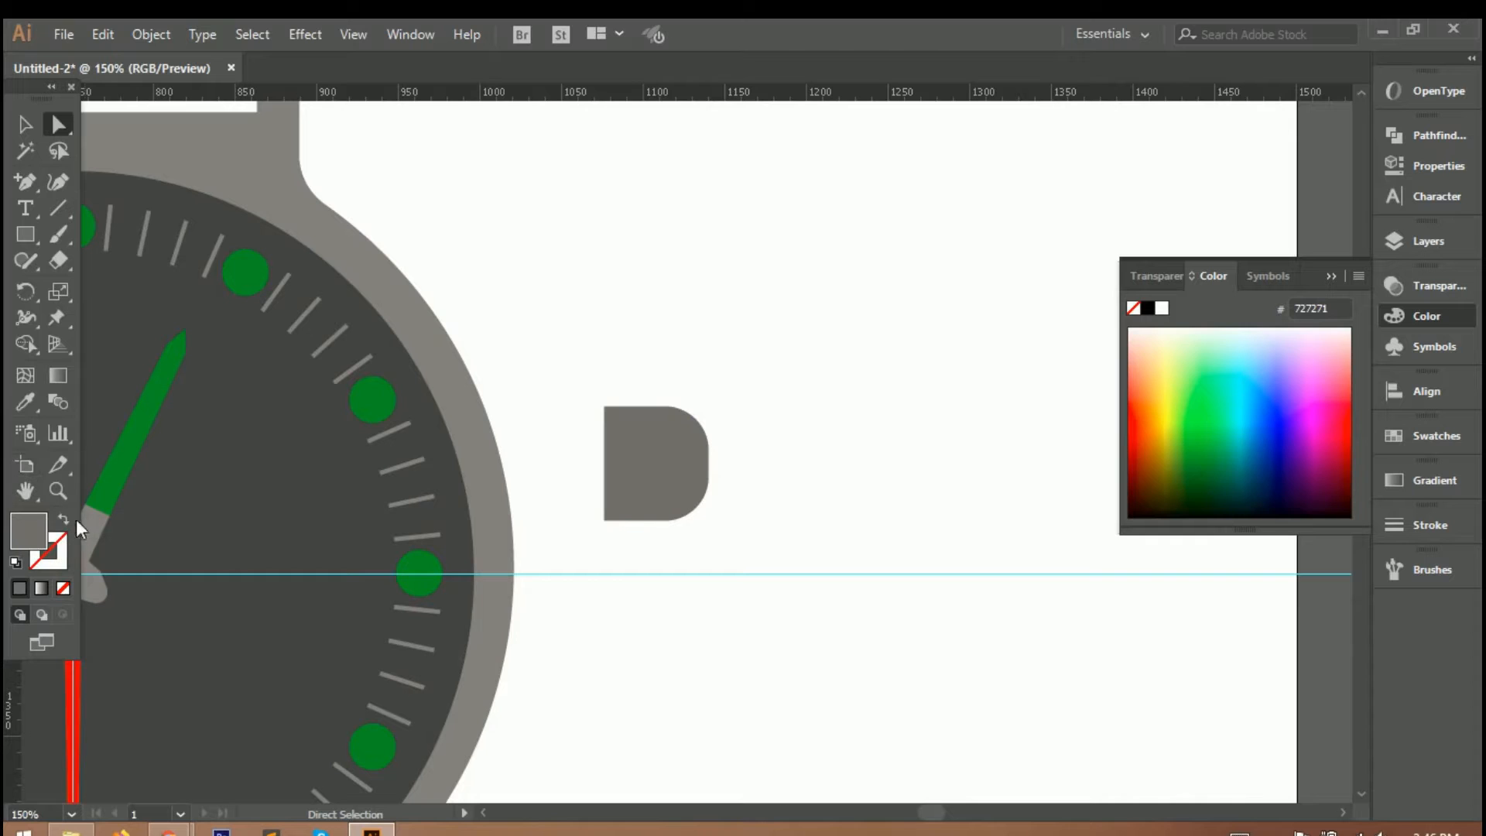
Draw a bar about 39 × 7 px near the crown's upper edge, flush with its flat side, and fill it with the dial's dark grey 424242.
left_click(23, 235)
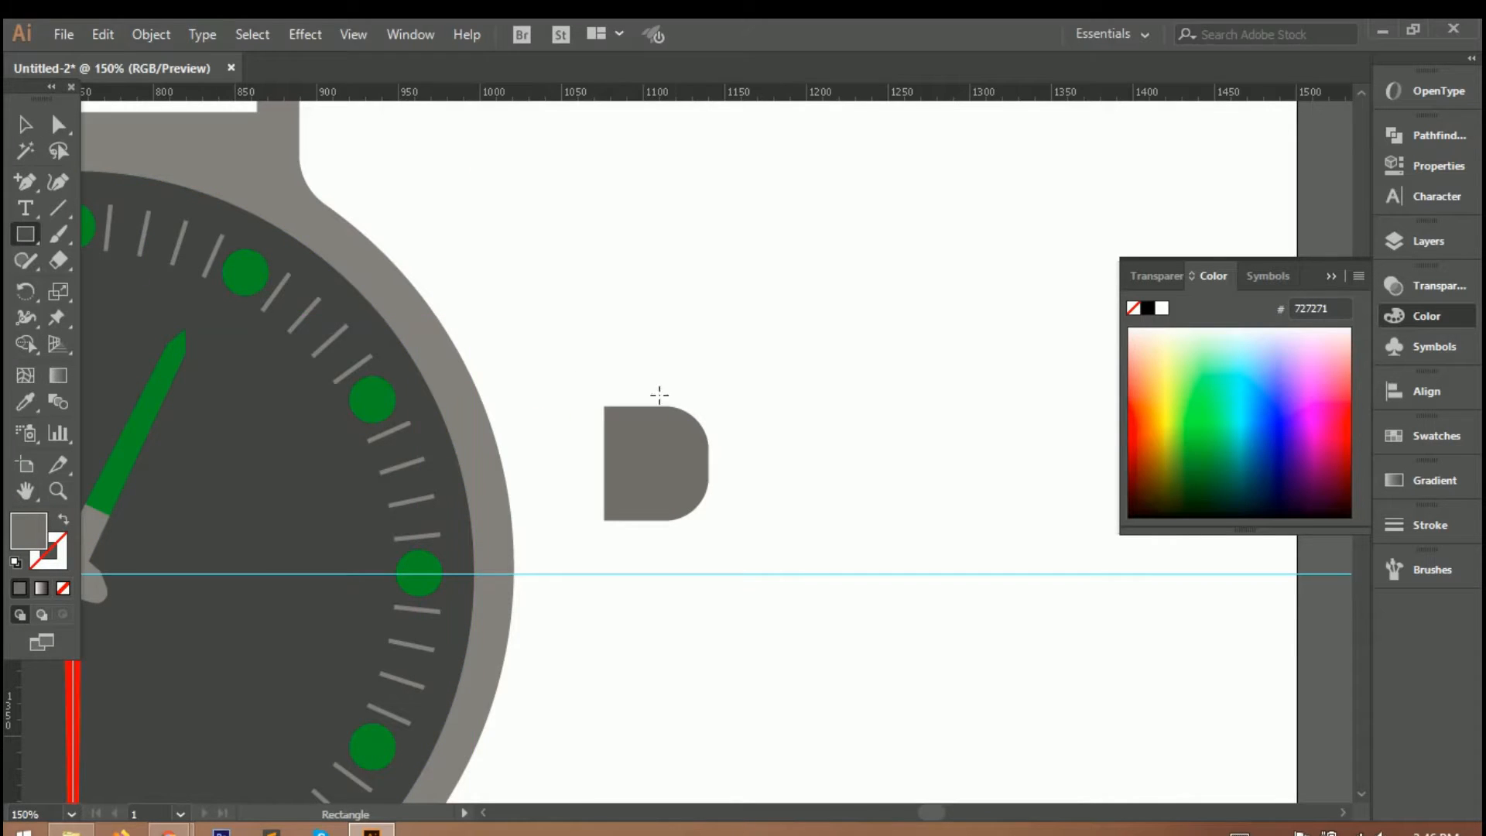
scroll(657, 394, "up", 2)
left_click_drag(535, 433, 661, 457)
scroll(627, 460, "up", 3)
scroll(631, 465, "up", 1)
left_click_drag(524, 411, 522, 425)
scroll(488, 465, "down", 3)
left_click(28, 402)
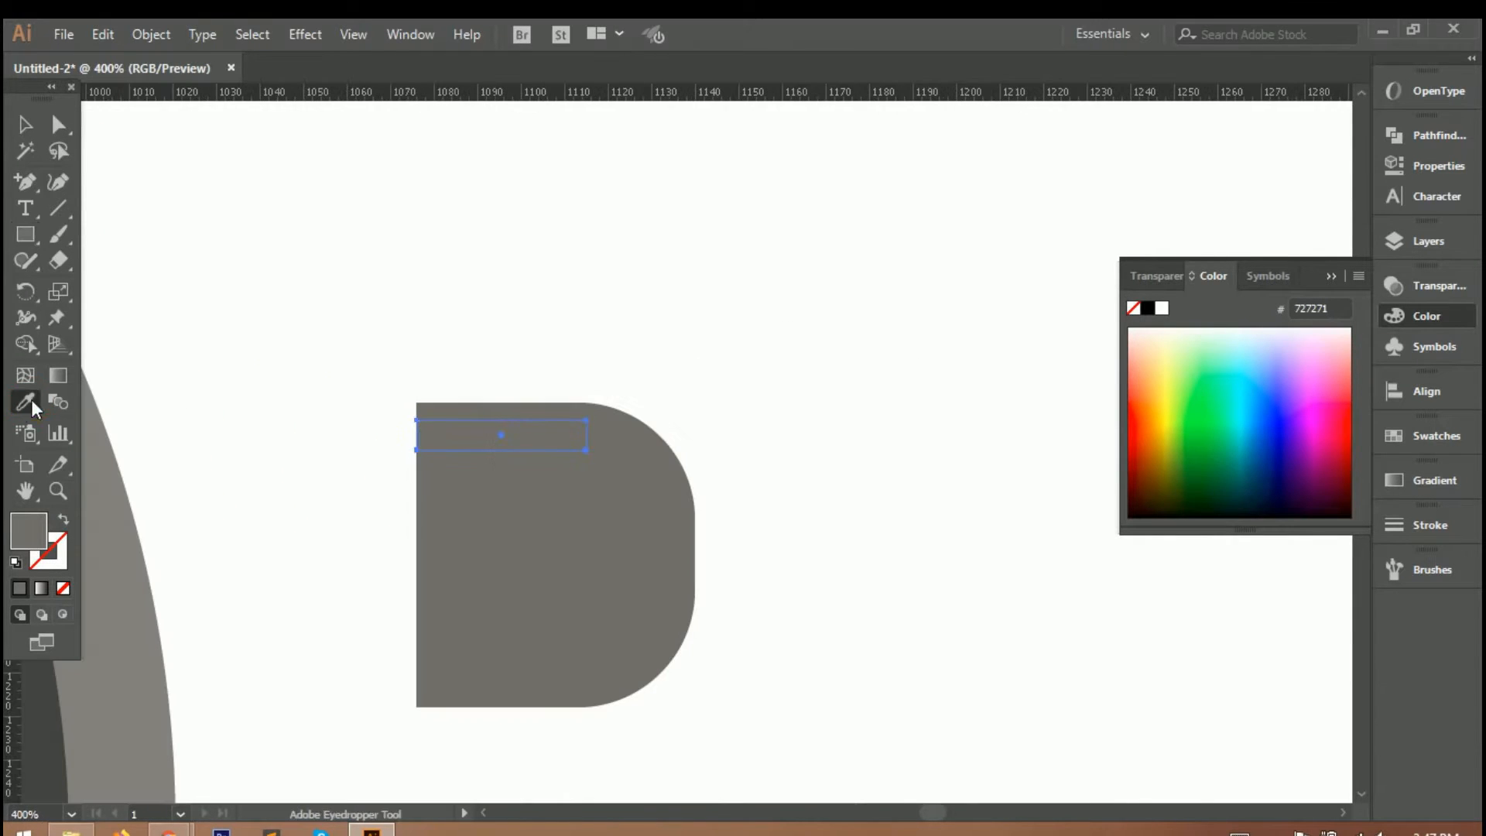
left_click(44, 700)
left_click(23, 128)
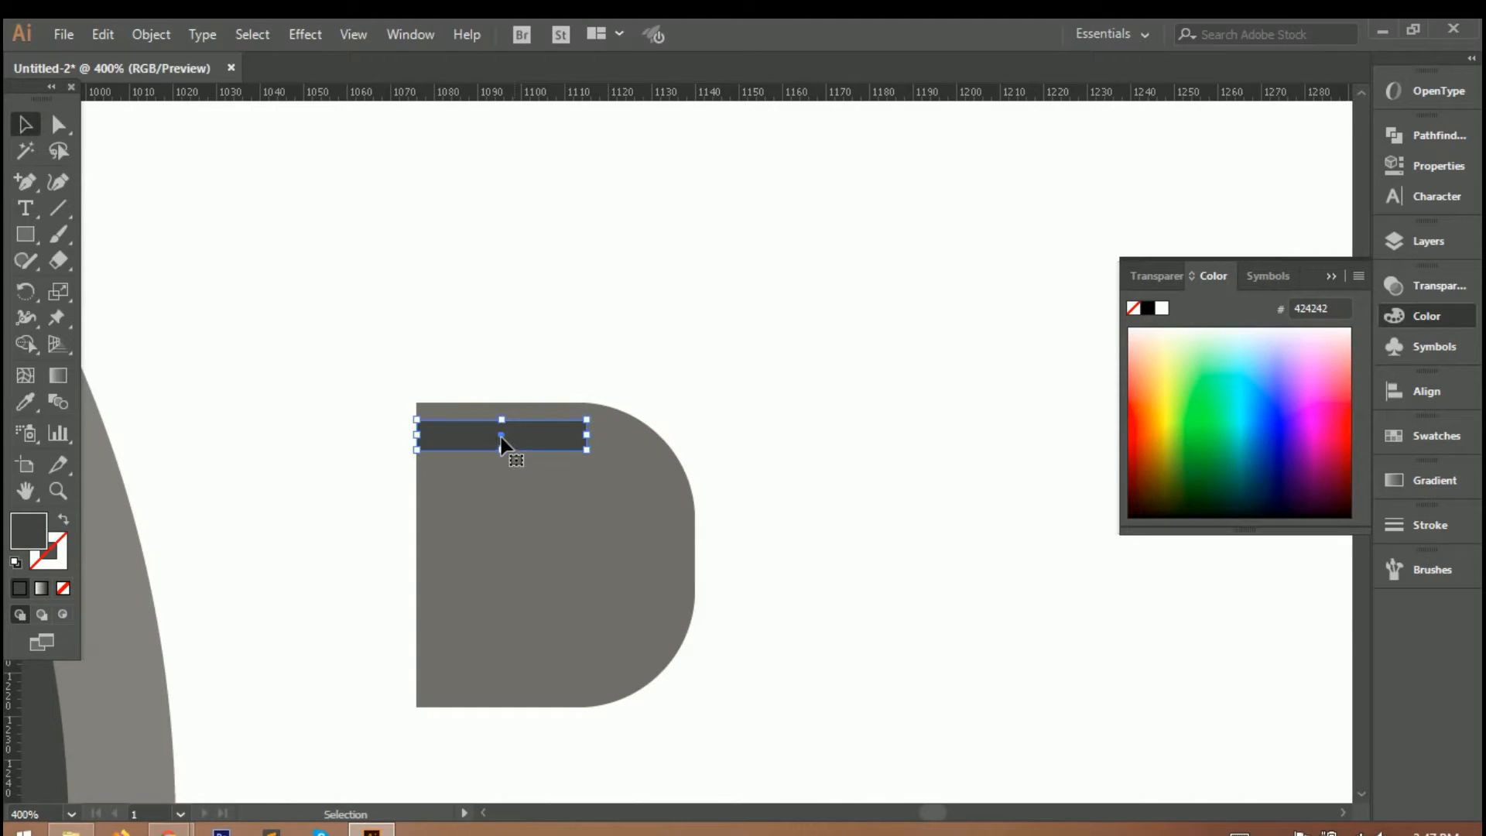
Lengthen the dark bar slightly, copy it straight down the crown, and repeat the copy to make five evenly spaced bars.
left_click_drag(586, 434, 611, 440)
left_click_drag(508, 432, 517, 492)
key("ctrl+d")
key("ctrl+d")
key("ctrl+d")
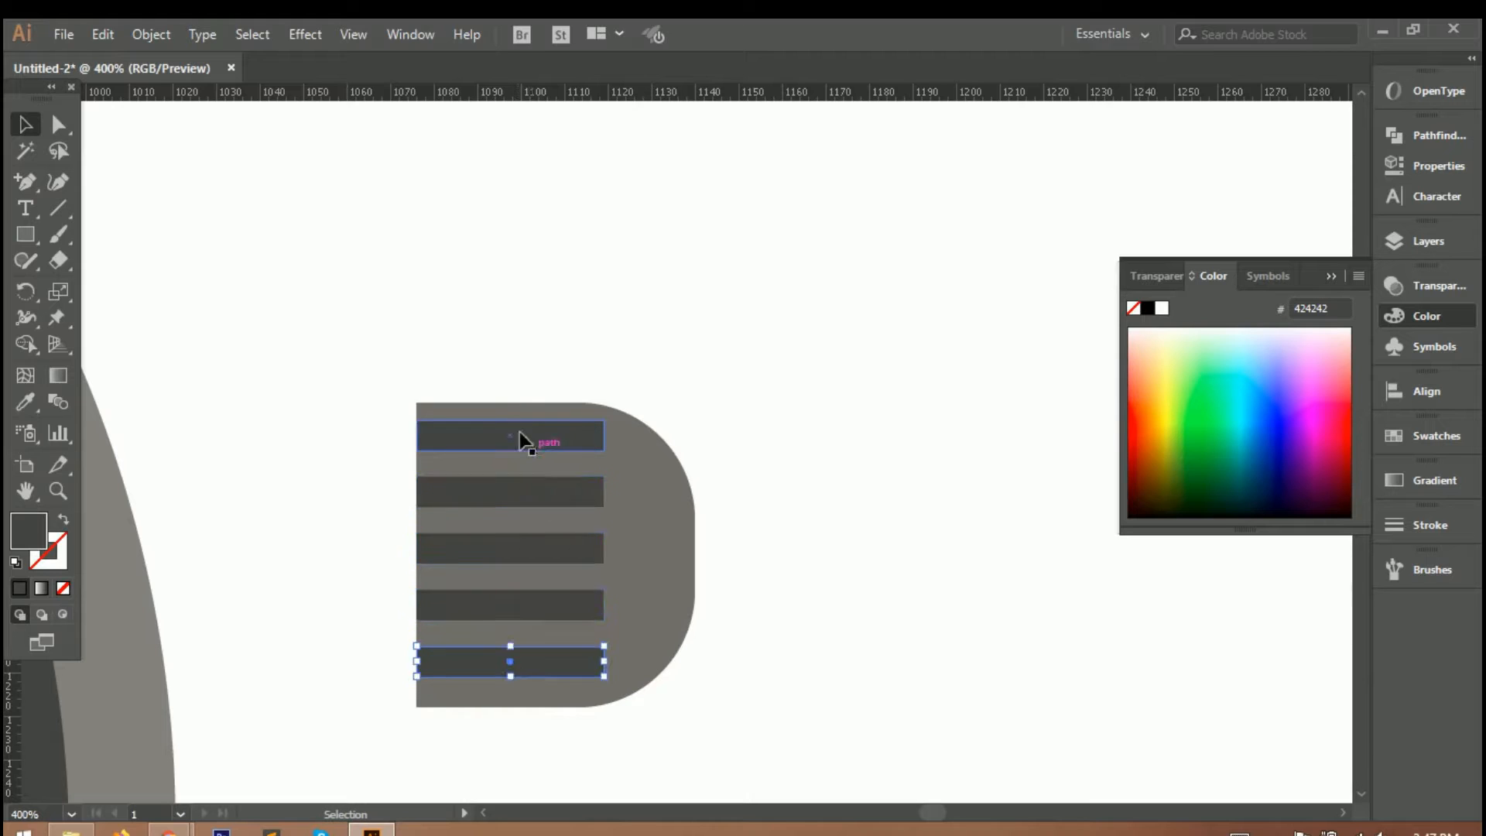
Raise the crown body's lower edge slightly to even the margin around the bars, and group the body with all five bars.
left_click(526, 766)
left_click(539, 696)
left_click_drag(562, 709, 567, 696)
left_click(587, 747)
left_click_drag(410, 371, 697, 681)
right_click(520, 551)
left_click(571, 260)
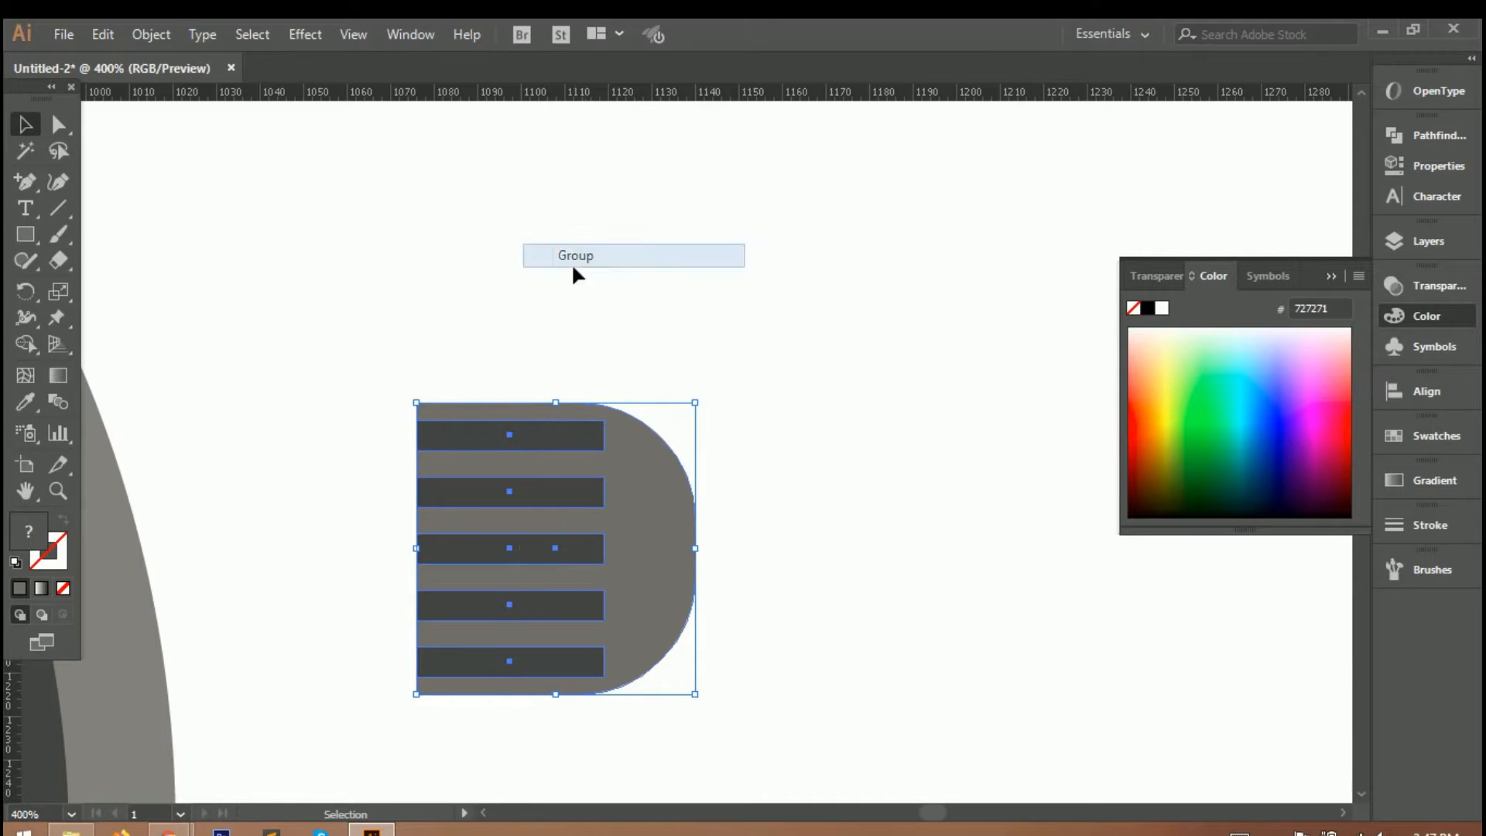
Place the crown group against the case's right edge, centred on the horizontal guide, and arrange it behind the case.
scroll(340, 595, "left", 1)
scroll(398, 549, "down", 3)
scroll(262, 654, "down", 2)
left_click_drag(479, 447, 379, 561)
right_click(379, 561)
mouse_move(470, 434)
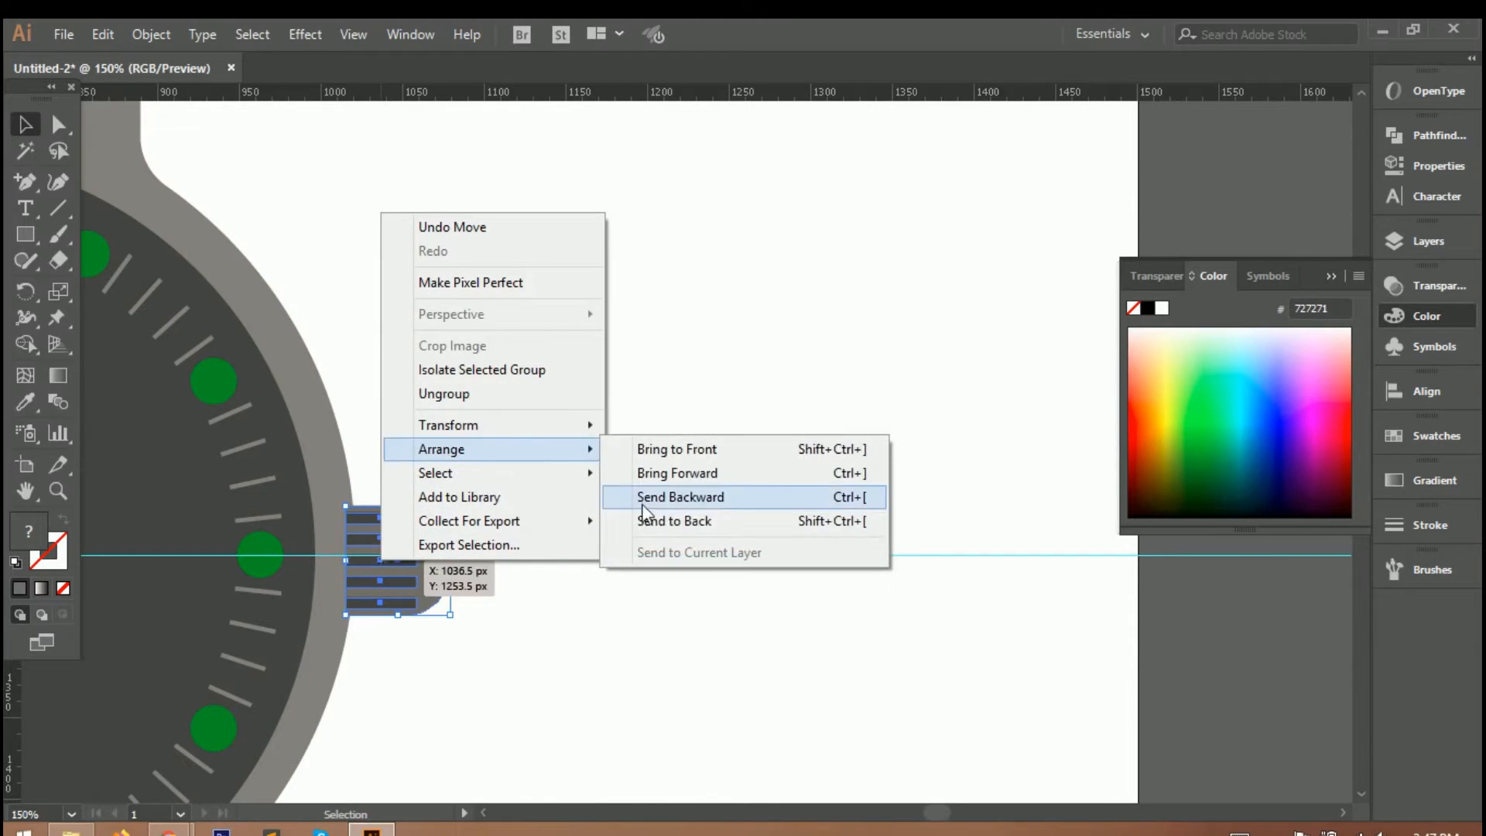
left_click(642, 496)
mouse_move(456, 573)
left_mouse_down()
mouse_move(441, 573)
mouse_move(456, 564)
left_mouse_up()
key("ctrl+z")
right_click(417, 570)
left_click(488, 405)
left_click(429, 577)
left_click(475, 621)
key("ctrl+0")
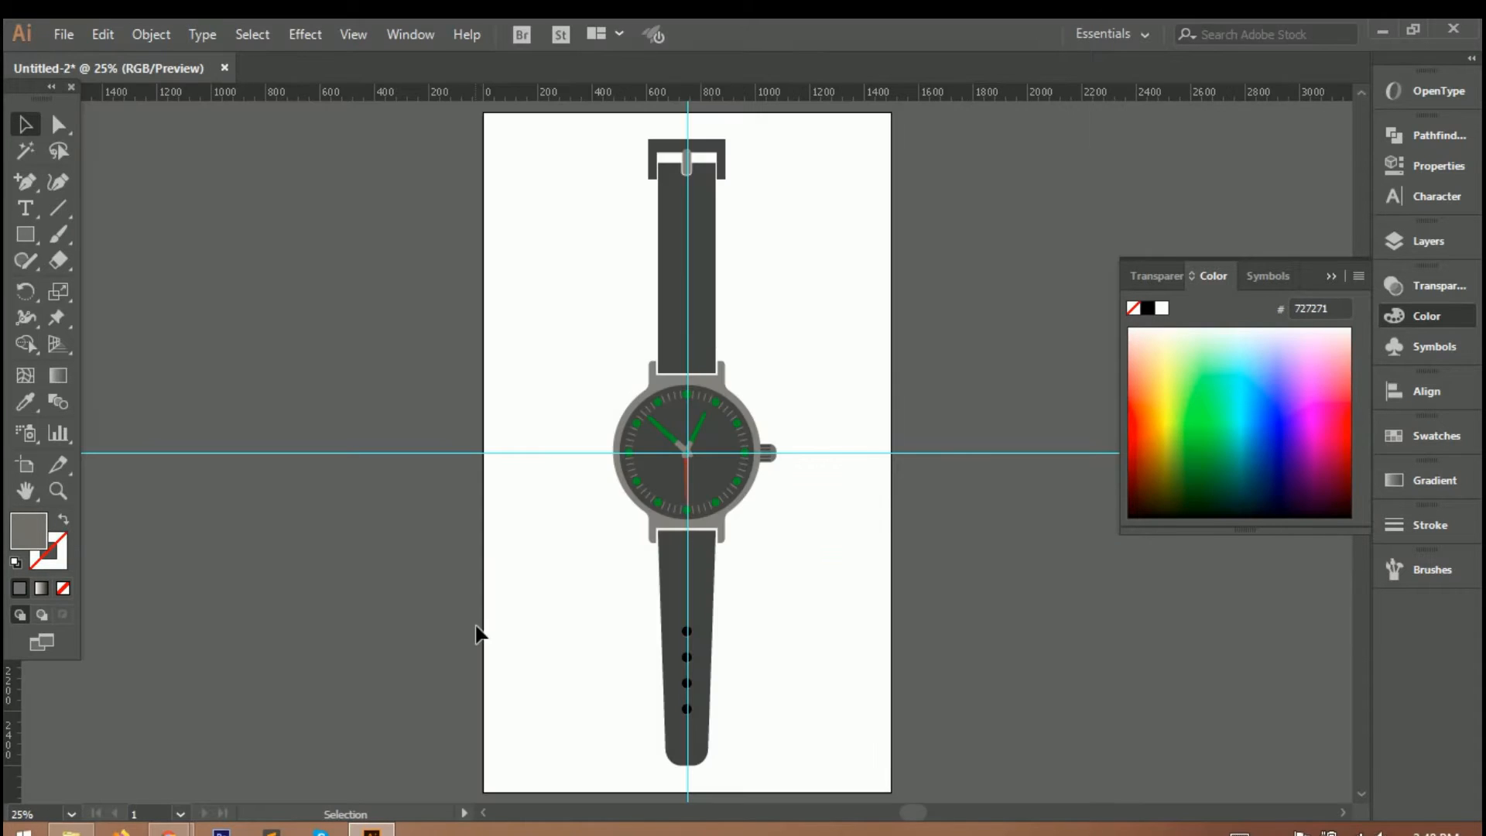
Move the crown slightly toward the dial so less of it sticks out from the case.
scroll(788, 449, "up", 7)
key("ctrl+a")
left_click(838, 510)
left_click(774, 478)
left_click_drag(801, 536, 756, 298)
left_click(856, 512)
scroll(856, 517, "down", 4)
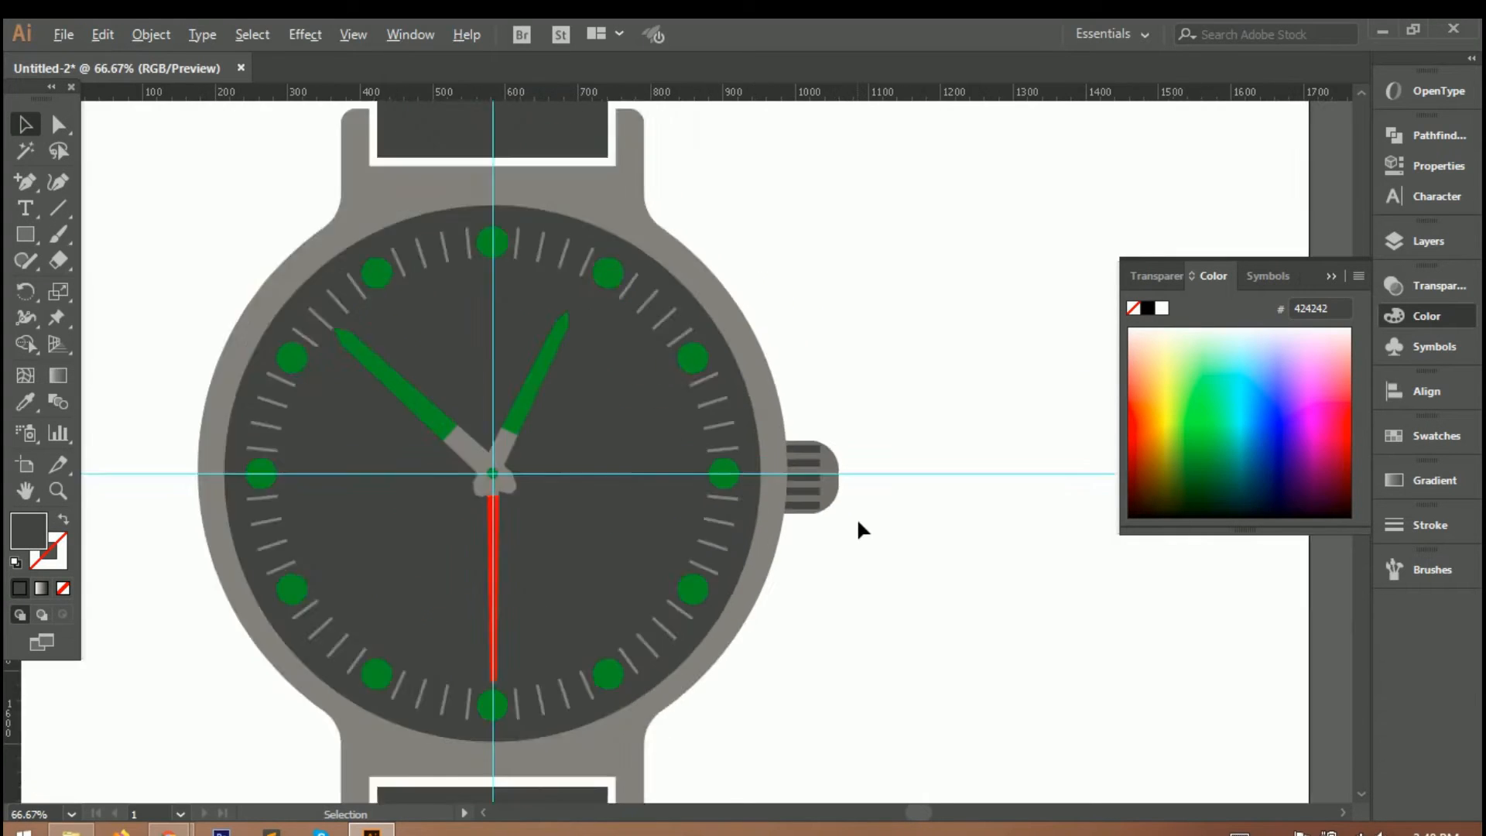
scroll(858, 522, "down", 3)
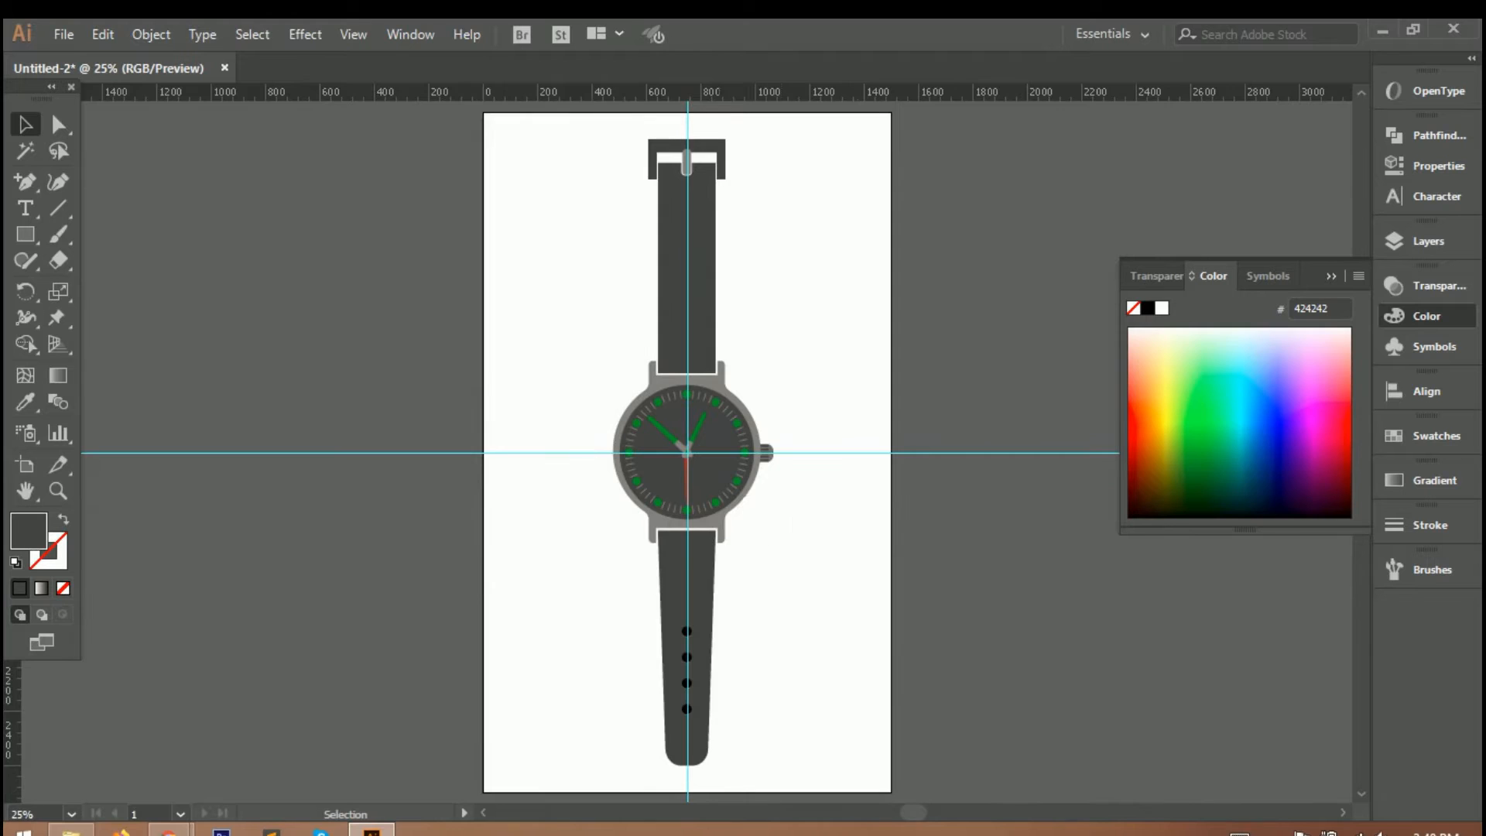
Examine the case, crown, upper strap and buckle up close and in the full artboard view.
scroll(704, 503, "up", 5)
scroll(757, 197, "up", 10)
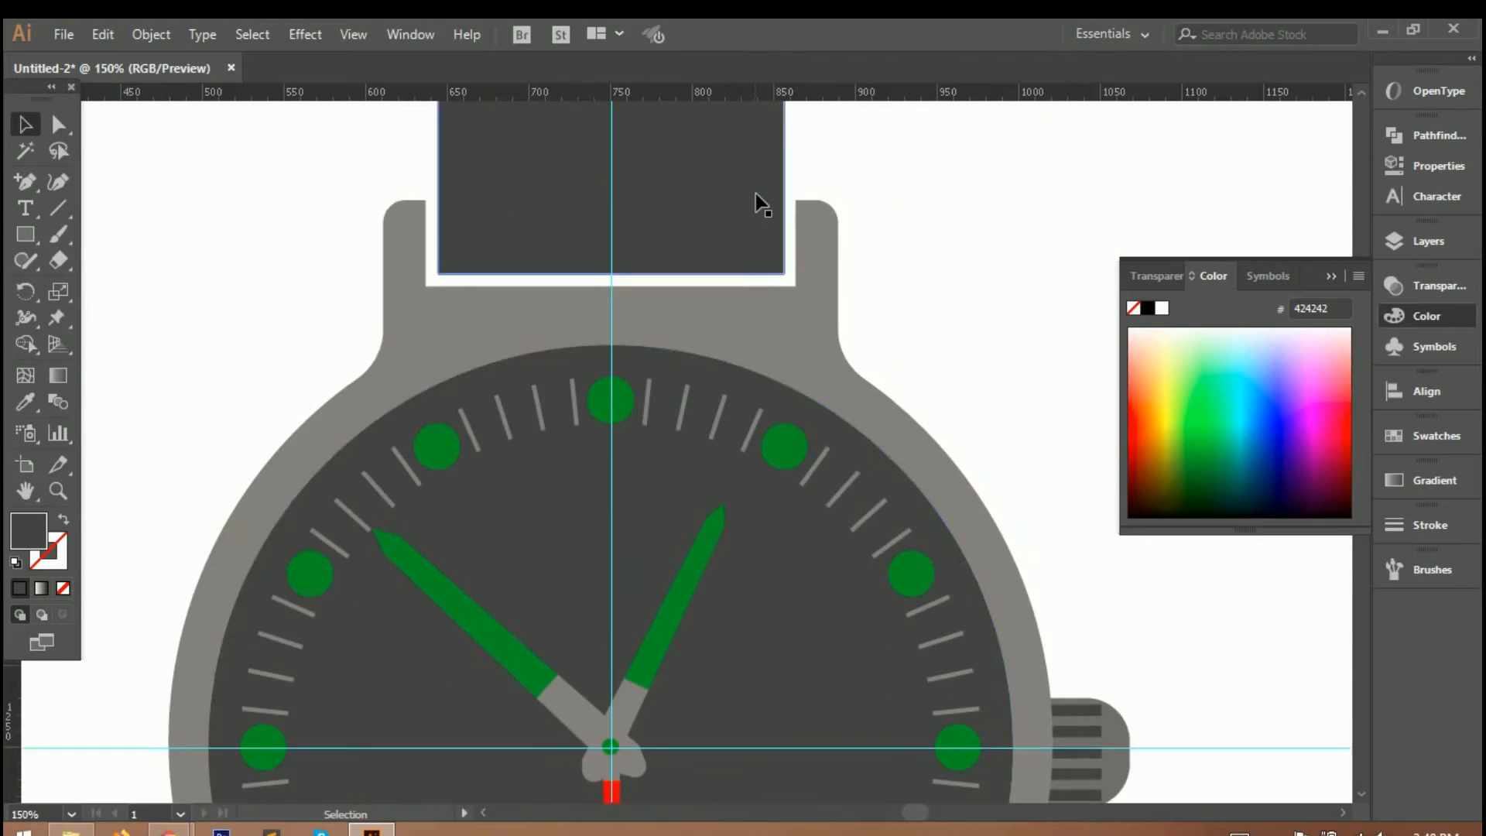
scroll(759, 199, "down", 4)
scroll(763, 206, "up", 3)
scroll(752, 166, "up", 3)
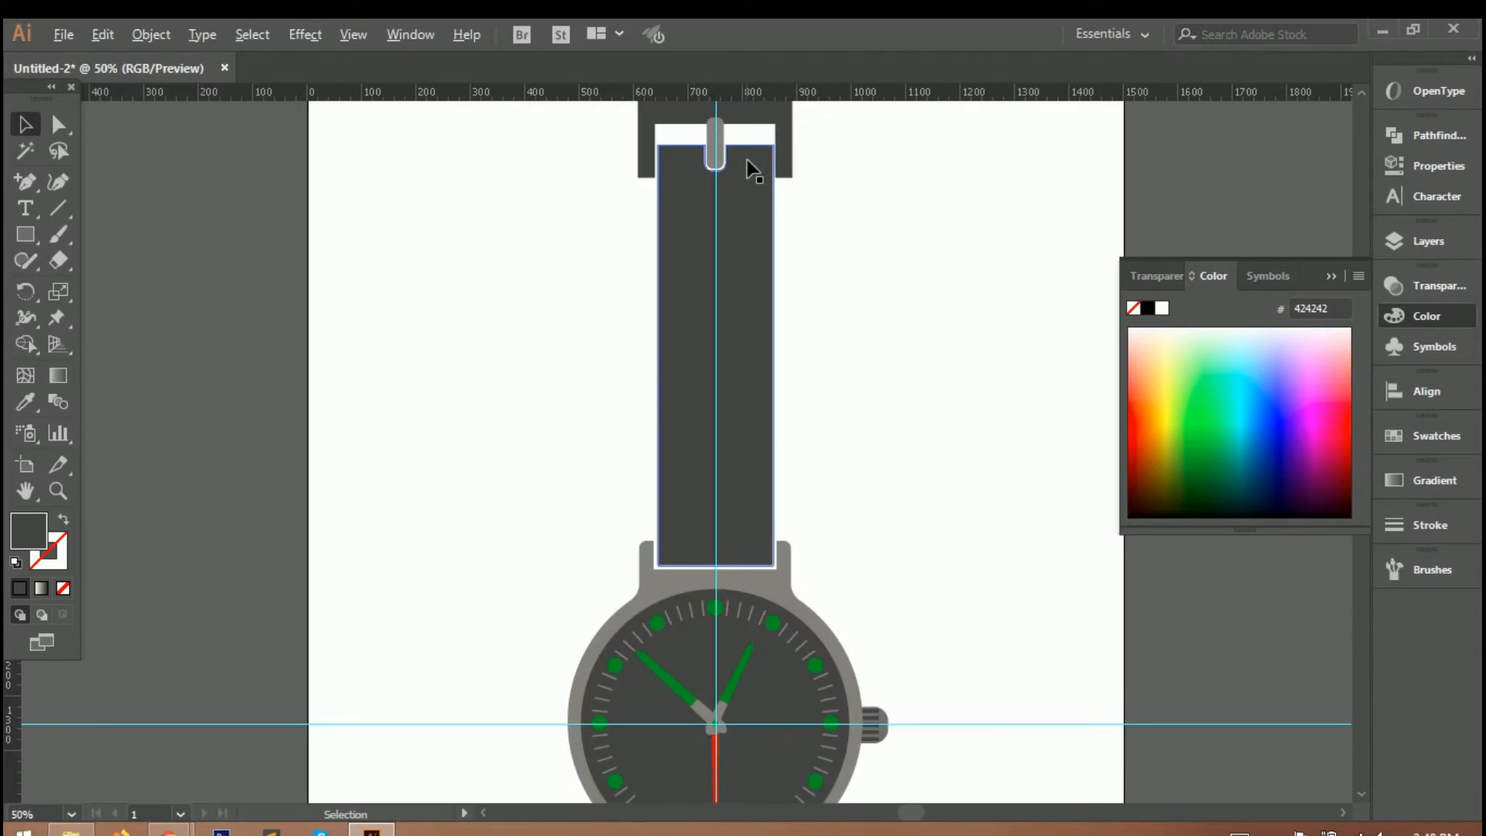
scroll(753, 166, "down", 2)
scroll(745, 161, "down", 1)
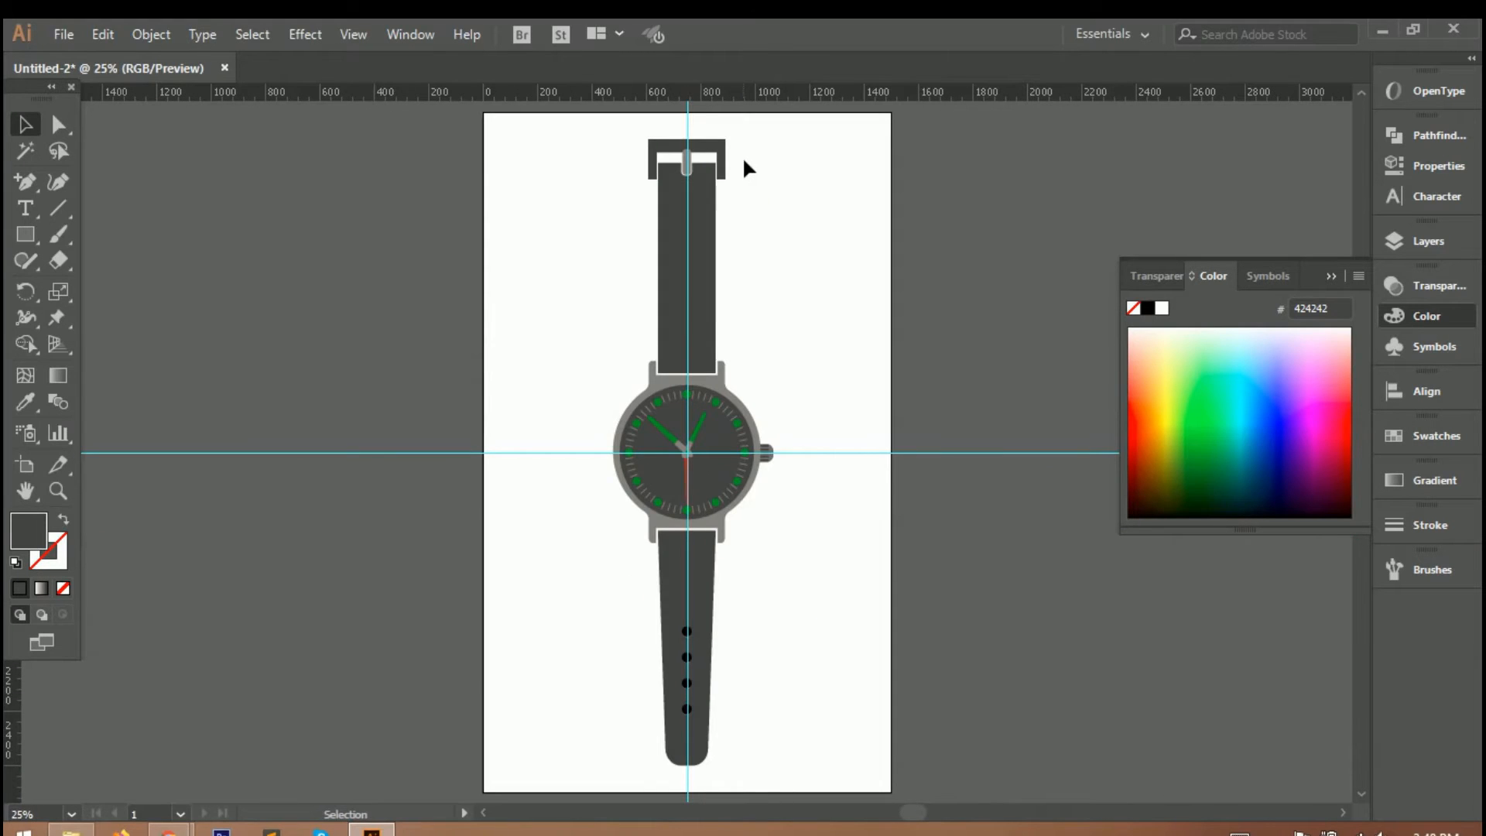
scroll(650, 275, "up", 2)
scroll(636, 335, "up", 3)
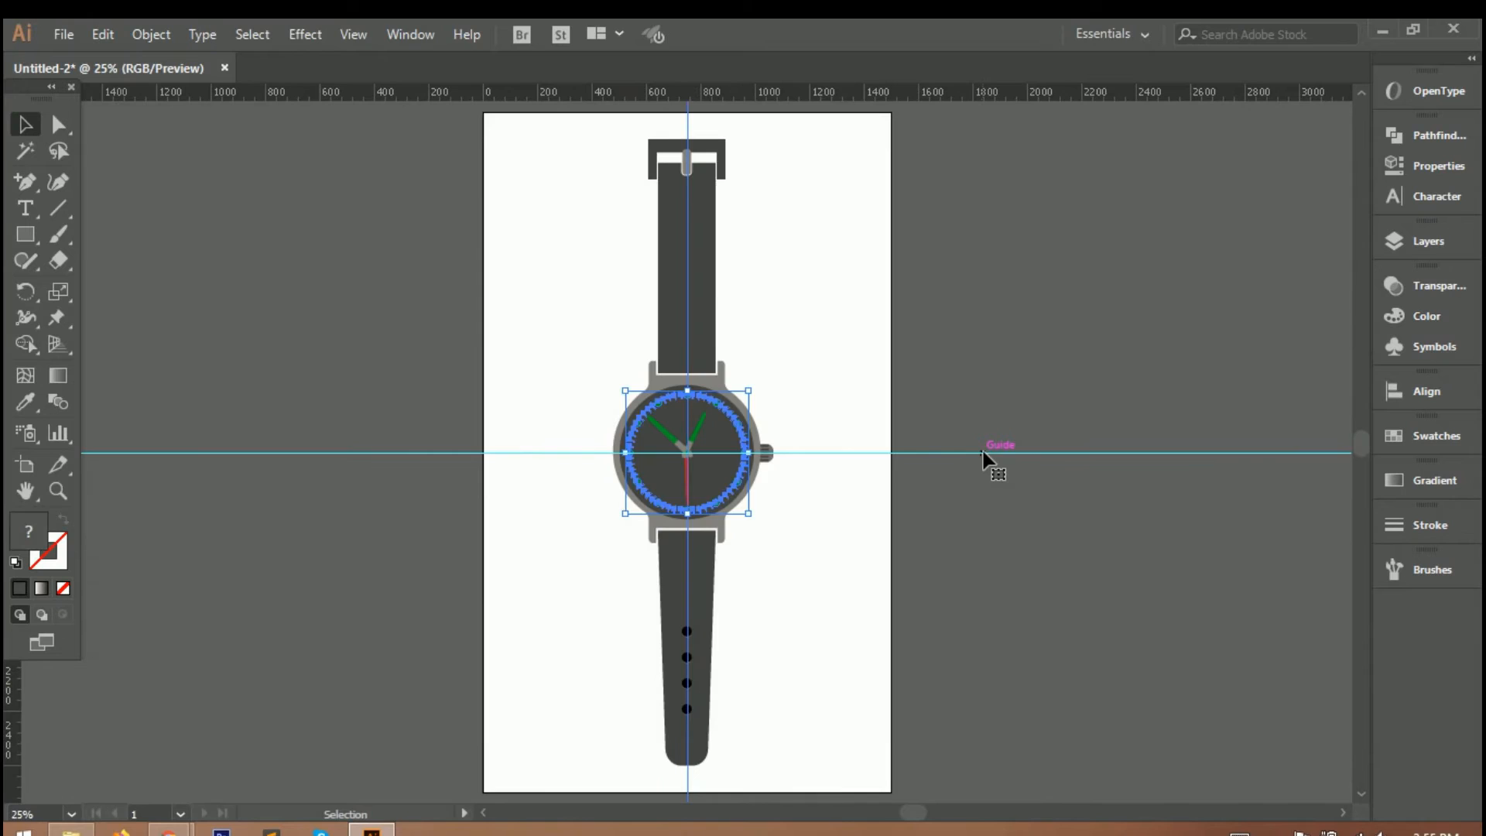
Remove the horizontal and vertical guides from view, keeping the dial markers in place.
key("Delete")
key("ctrl+z")
left_click(416, 444)
key("ctrl+a")
left_click(804, 199)
left_click(688, 122)
left_click(1173, 235)
key("ctrl+semicolon")
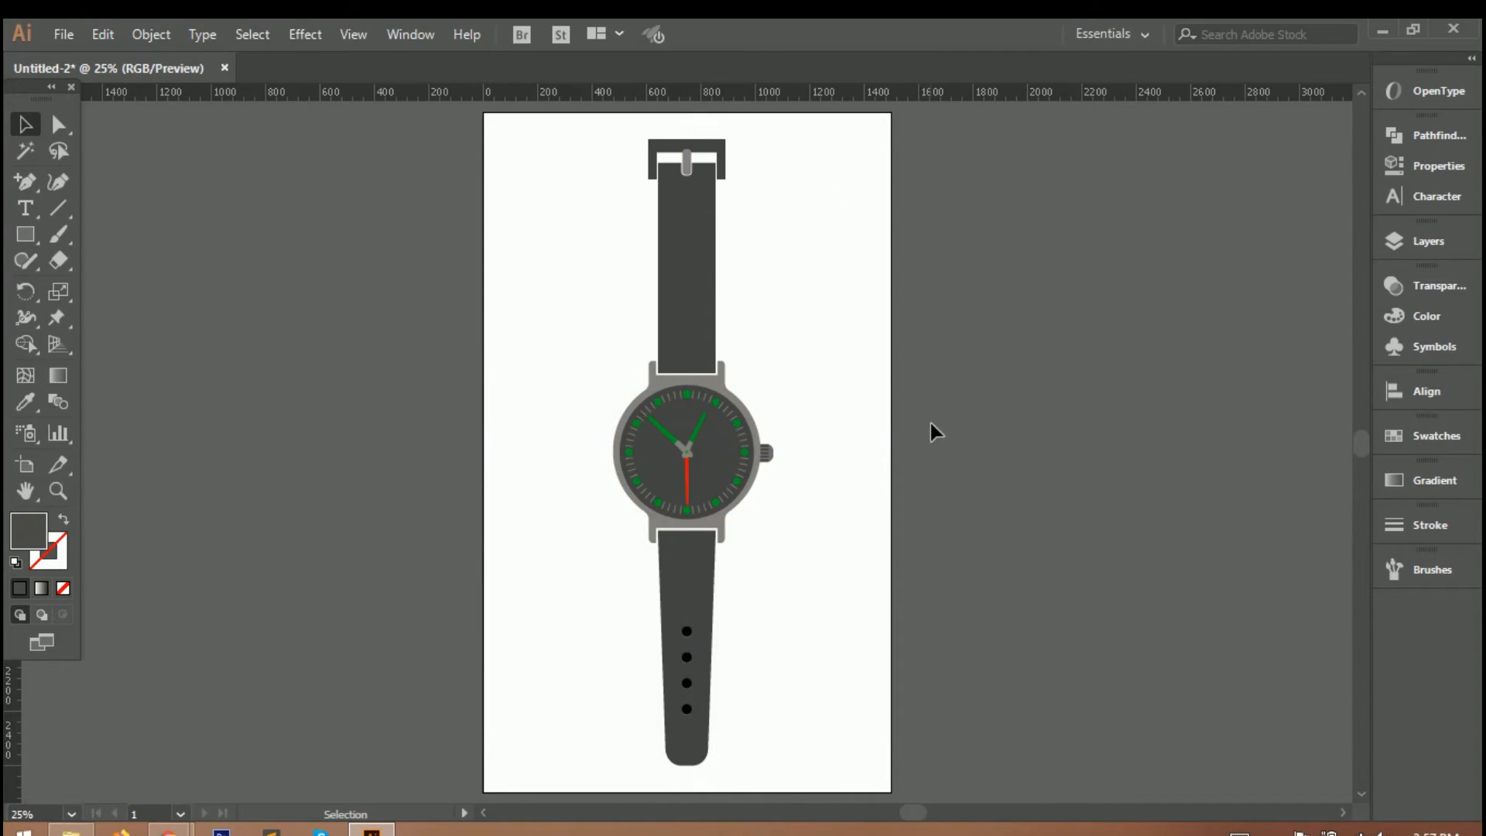
Enlarge the lower strap slightly downward so its rounded tip ends nearer the artboard's lower edge.
scroll(931, 421, "down", 2)
scroll(932, 421, "up", 2)
left_click(697, 728)
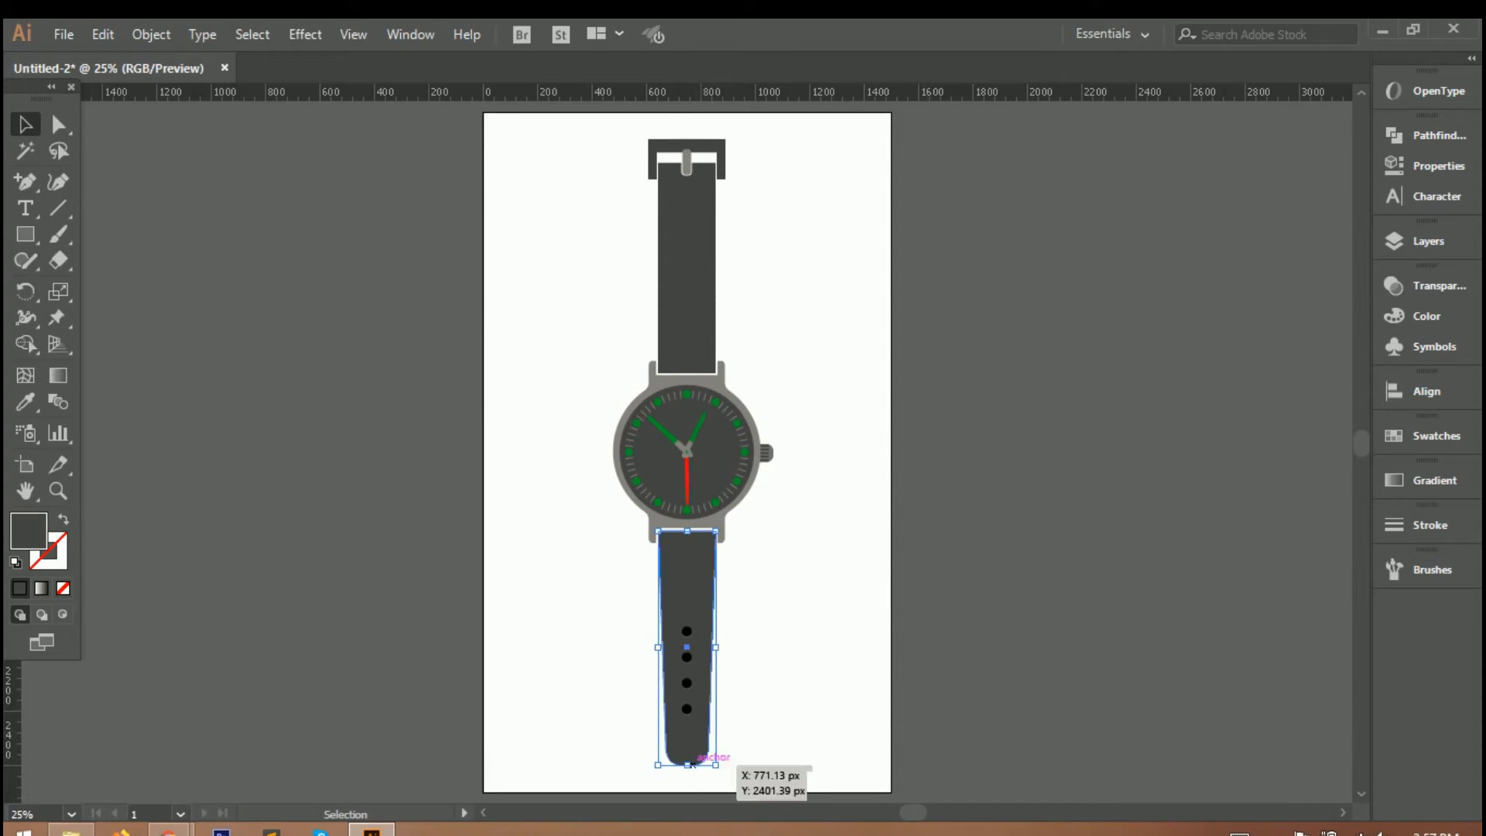
mouse_move(683, 766)
left_mouse_down()
mouse_move(681, 794)
mouse_move(681, 780)
left_mouse_up()
left_click(809, 659)
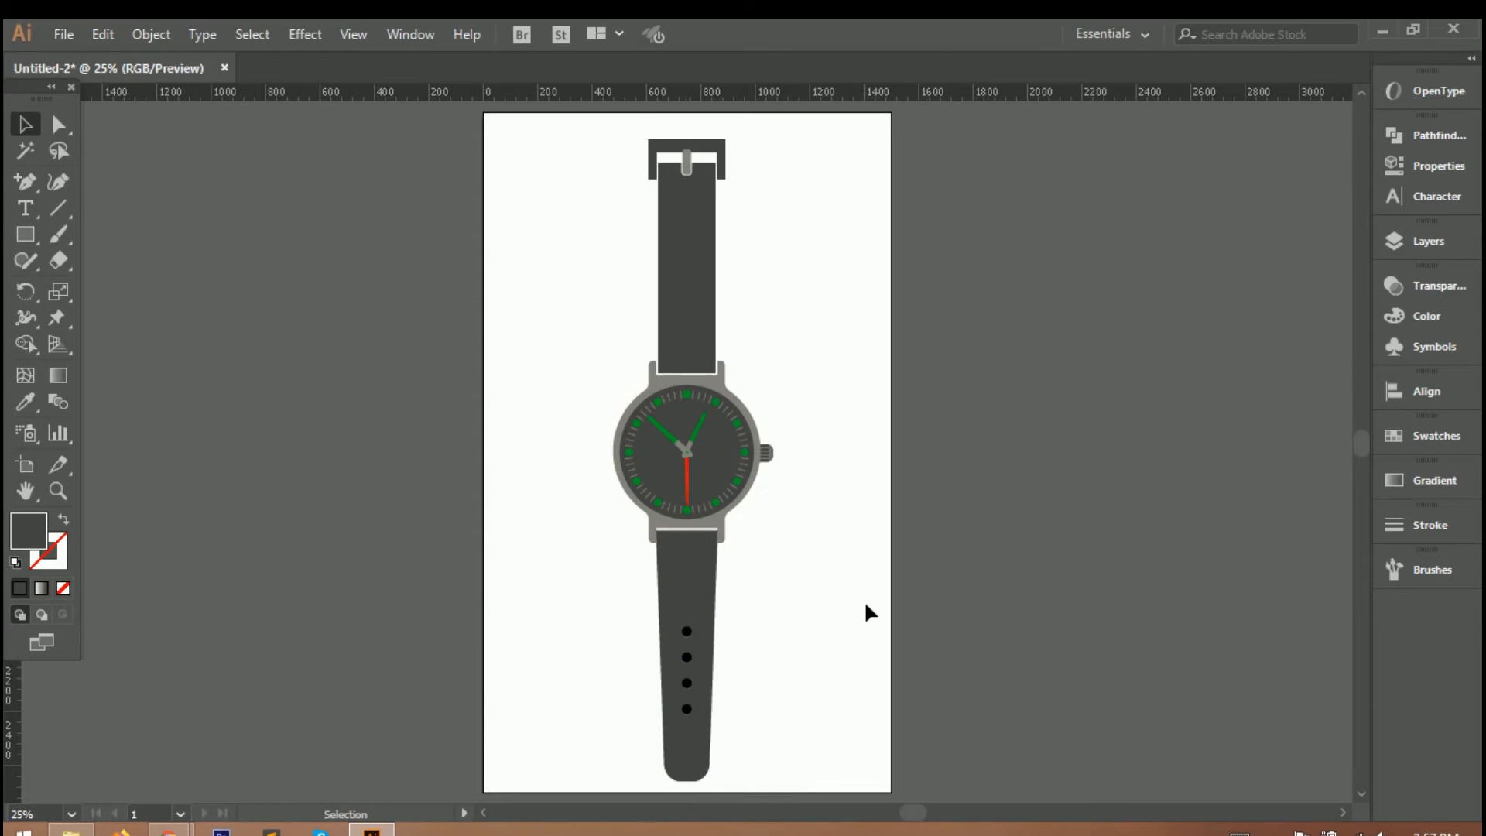
scroll(782, 466, "up", 3)
scroll(783, 466, "down", 3)
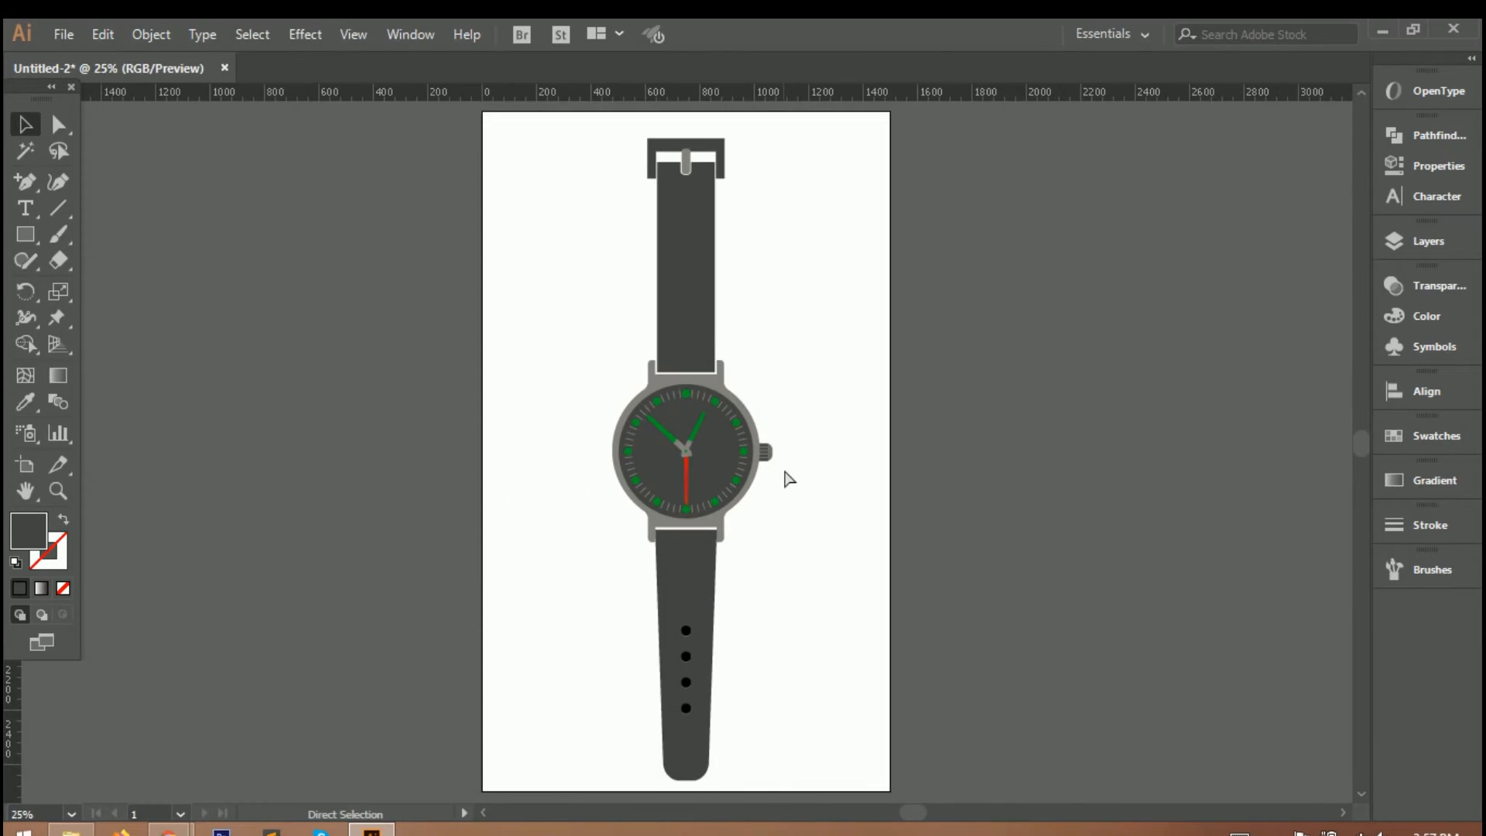